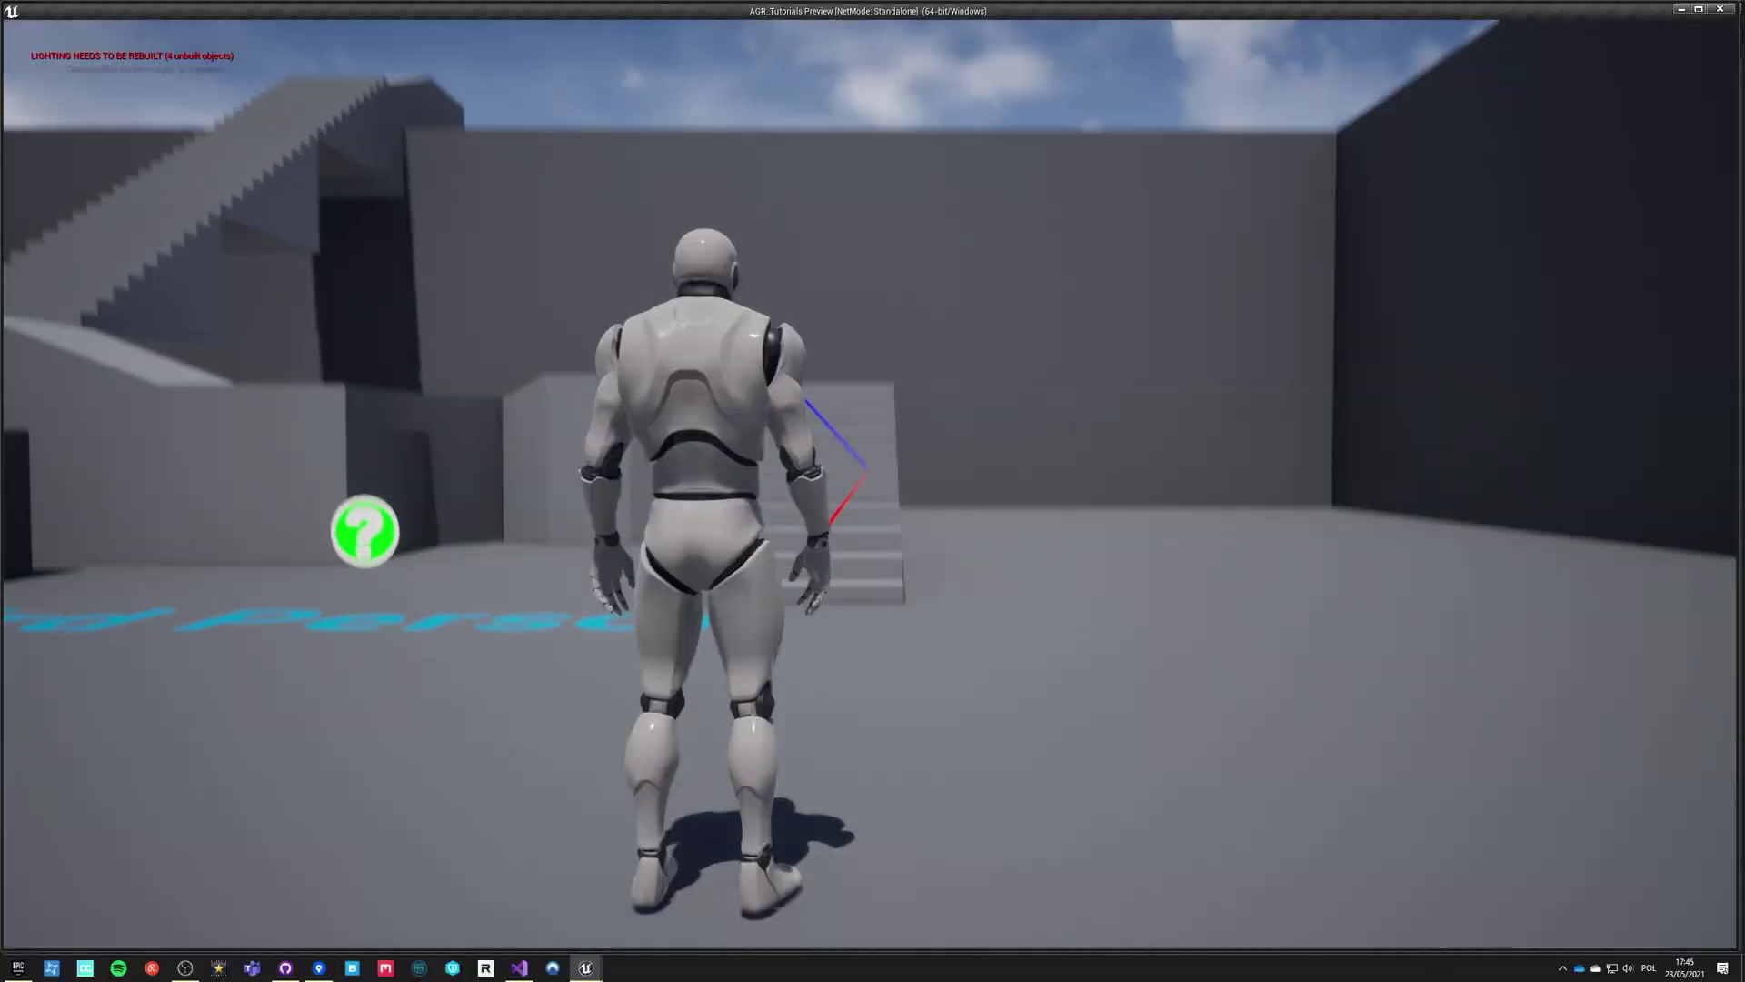
Run the character around the level preview in all directions and up the stairs to examine its movement, then exit the preview.
key("w")
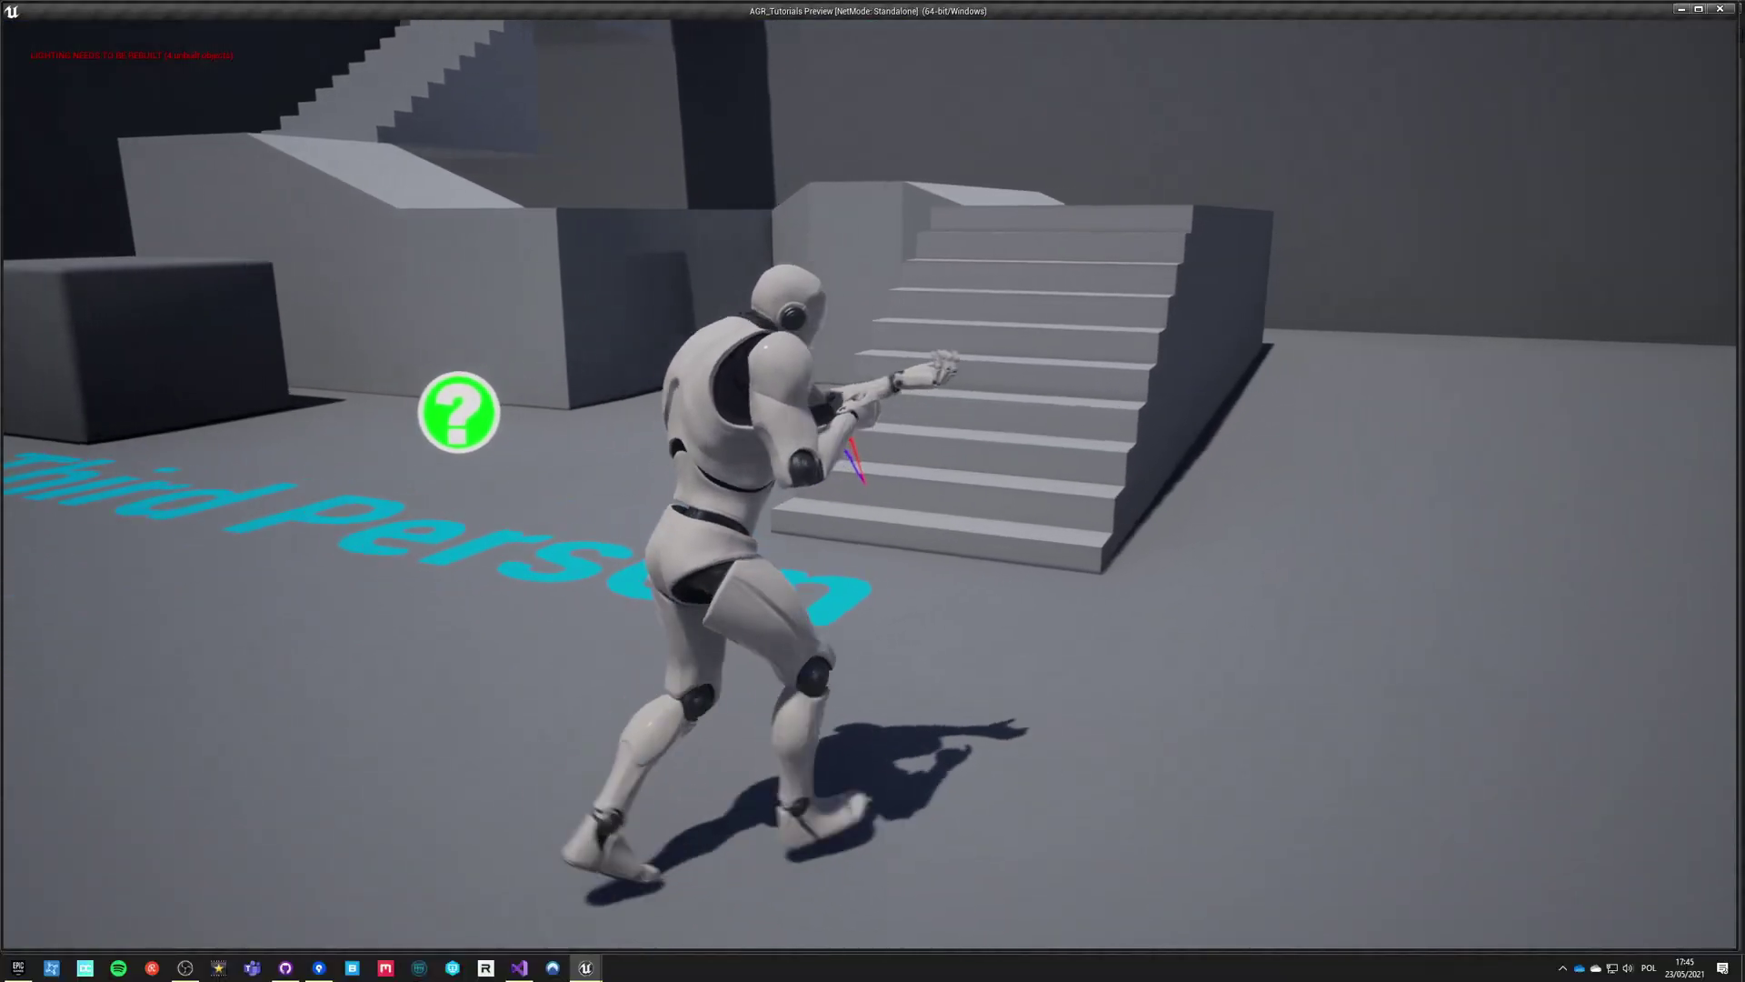
key("a")
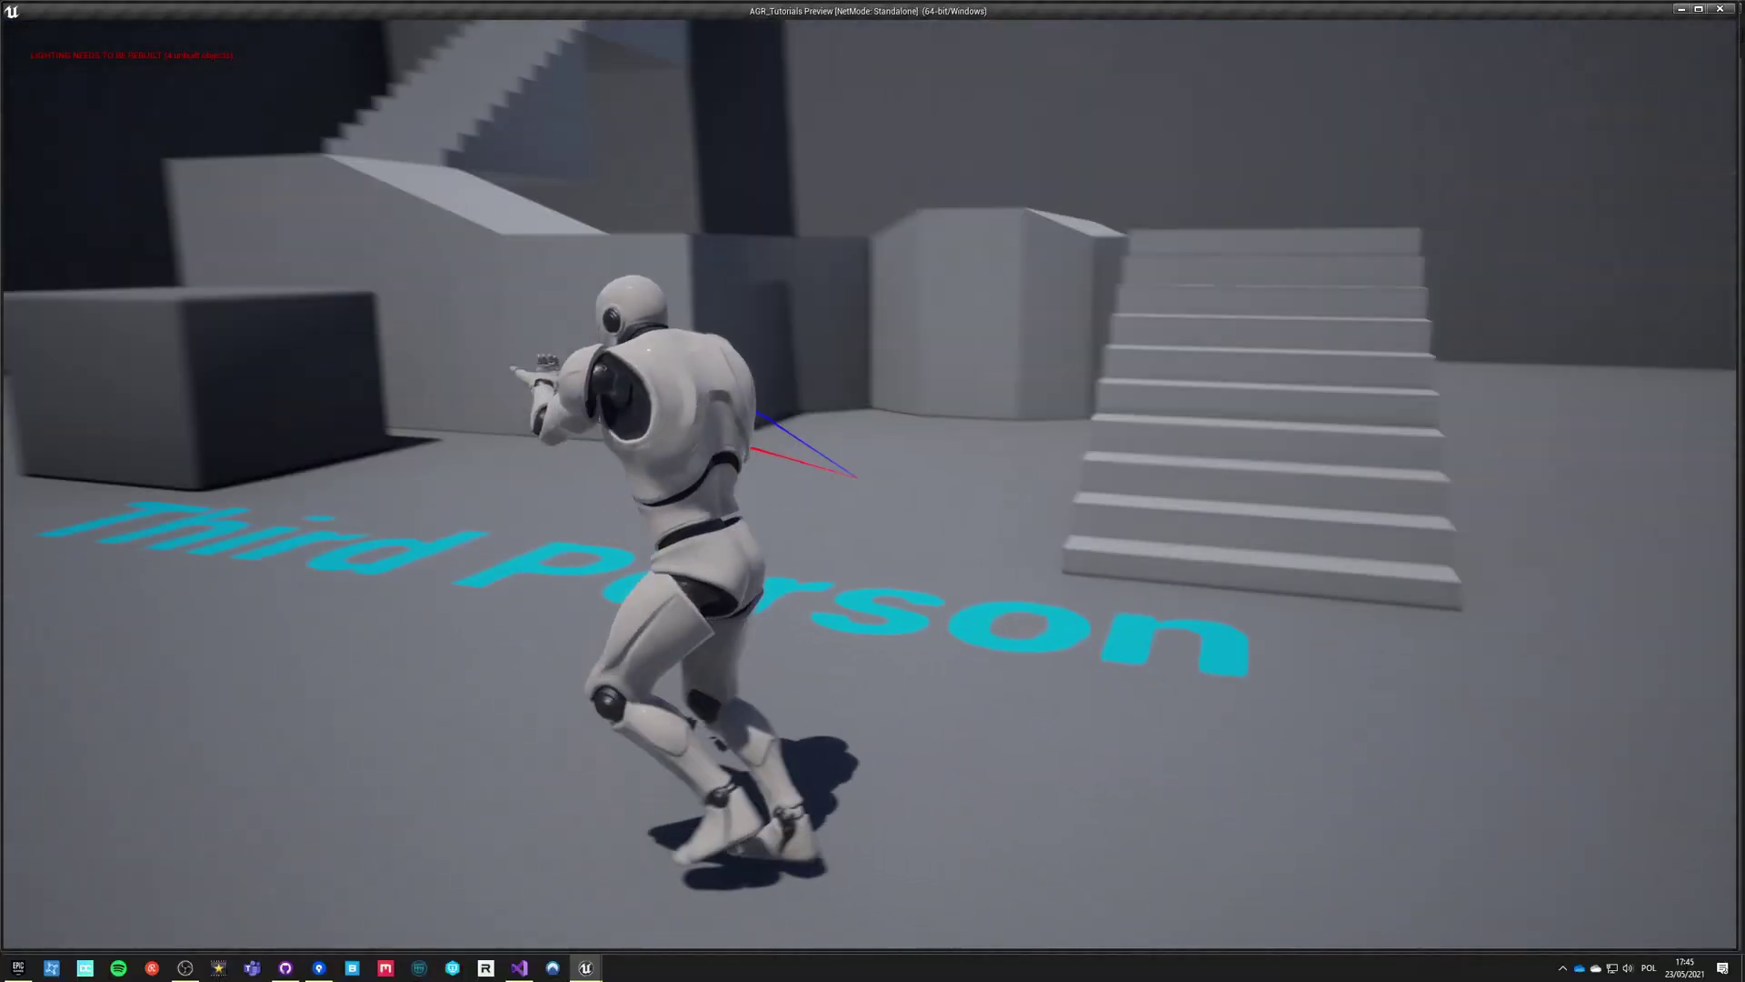
key("w")
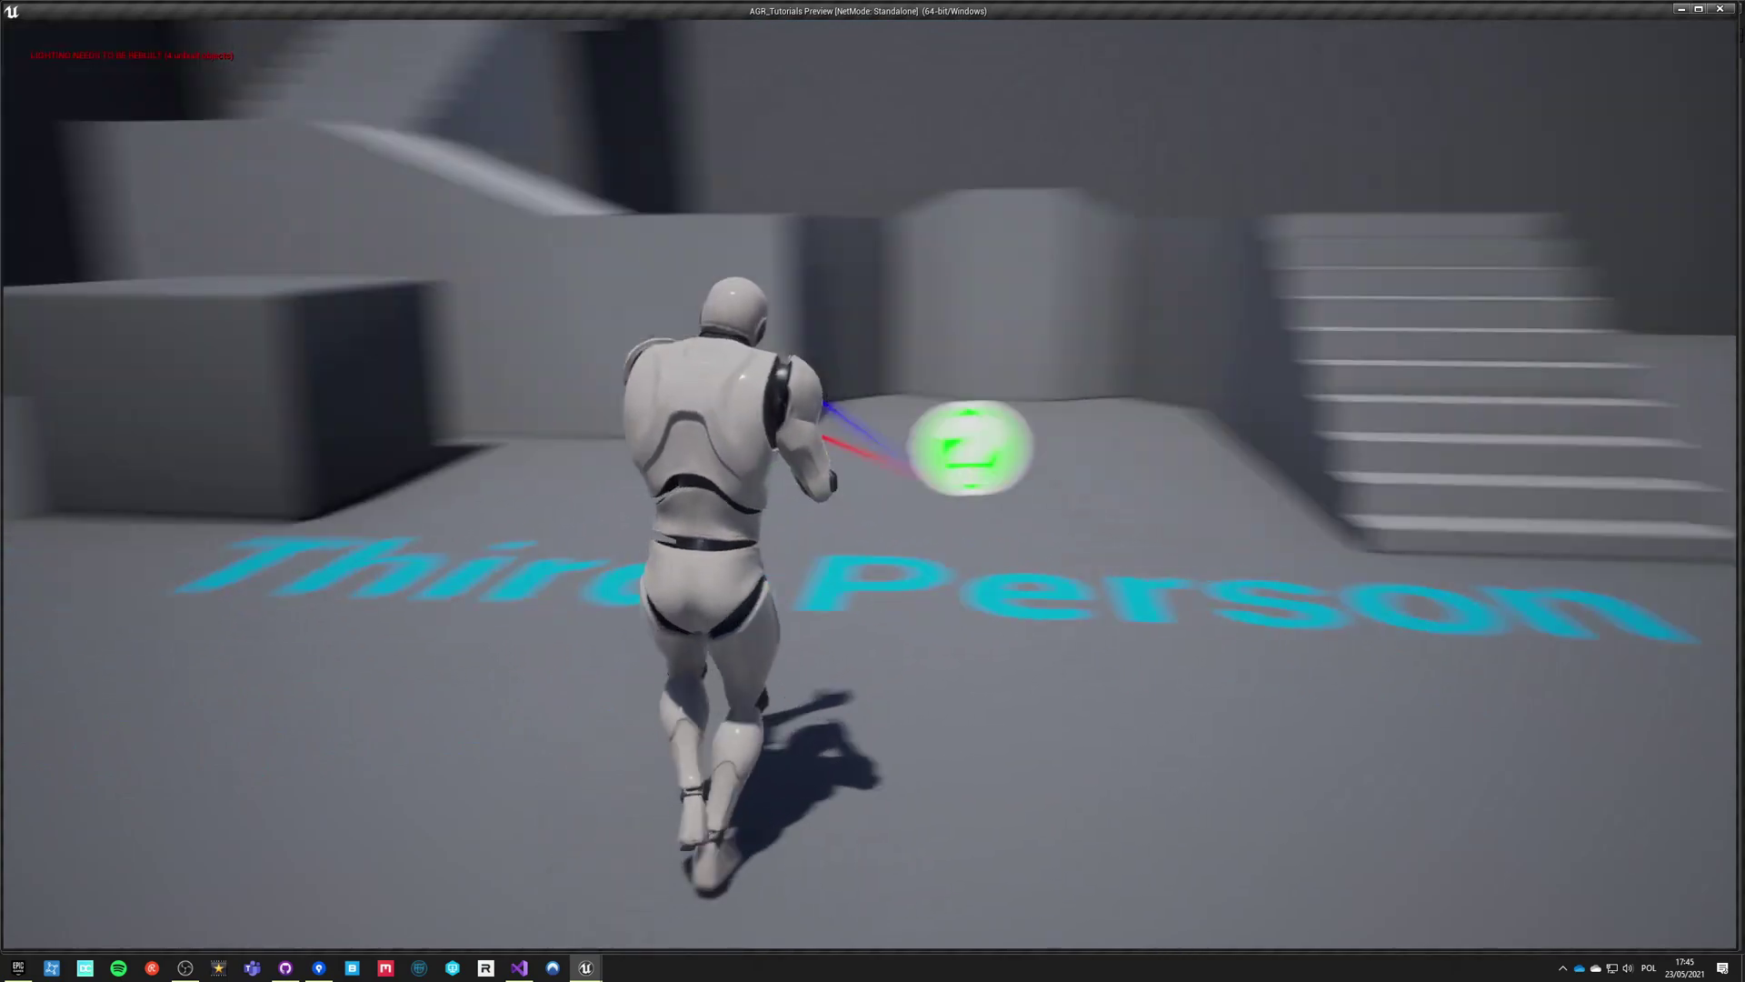
key("w")
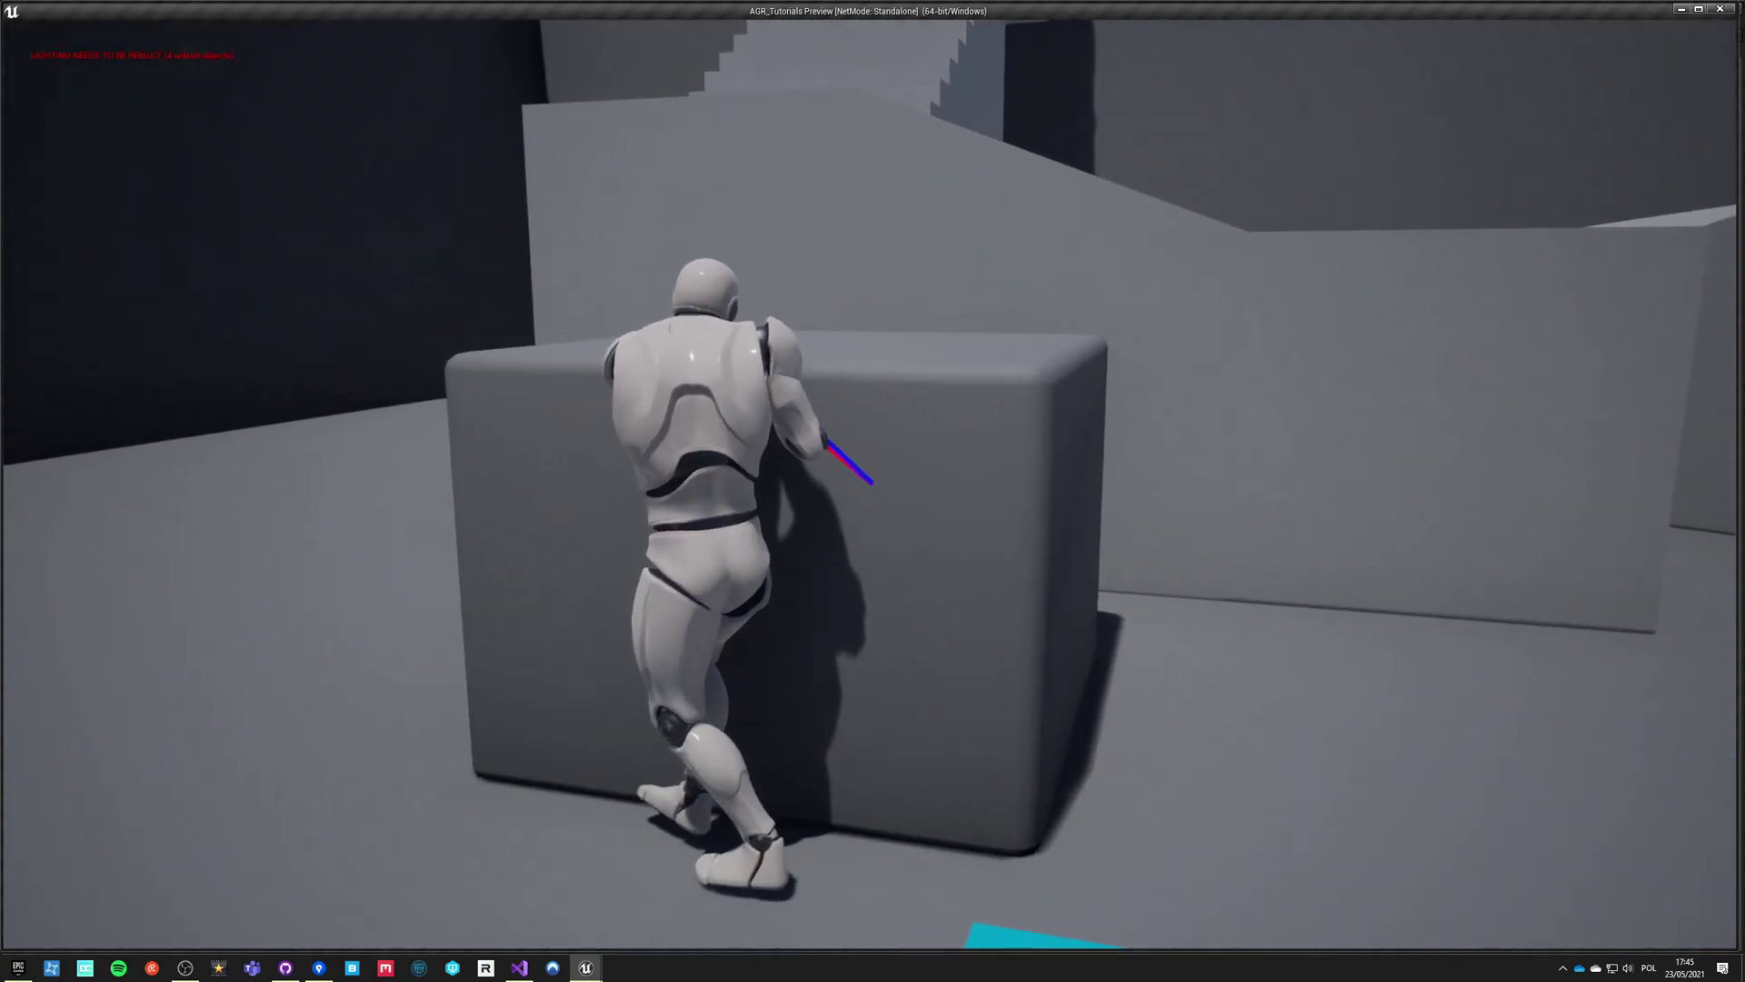
key("d")
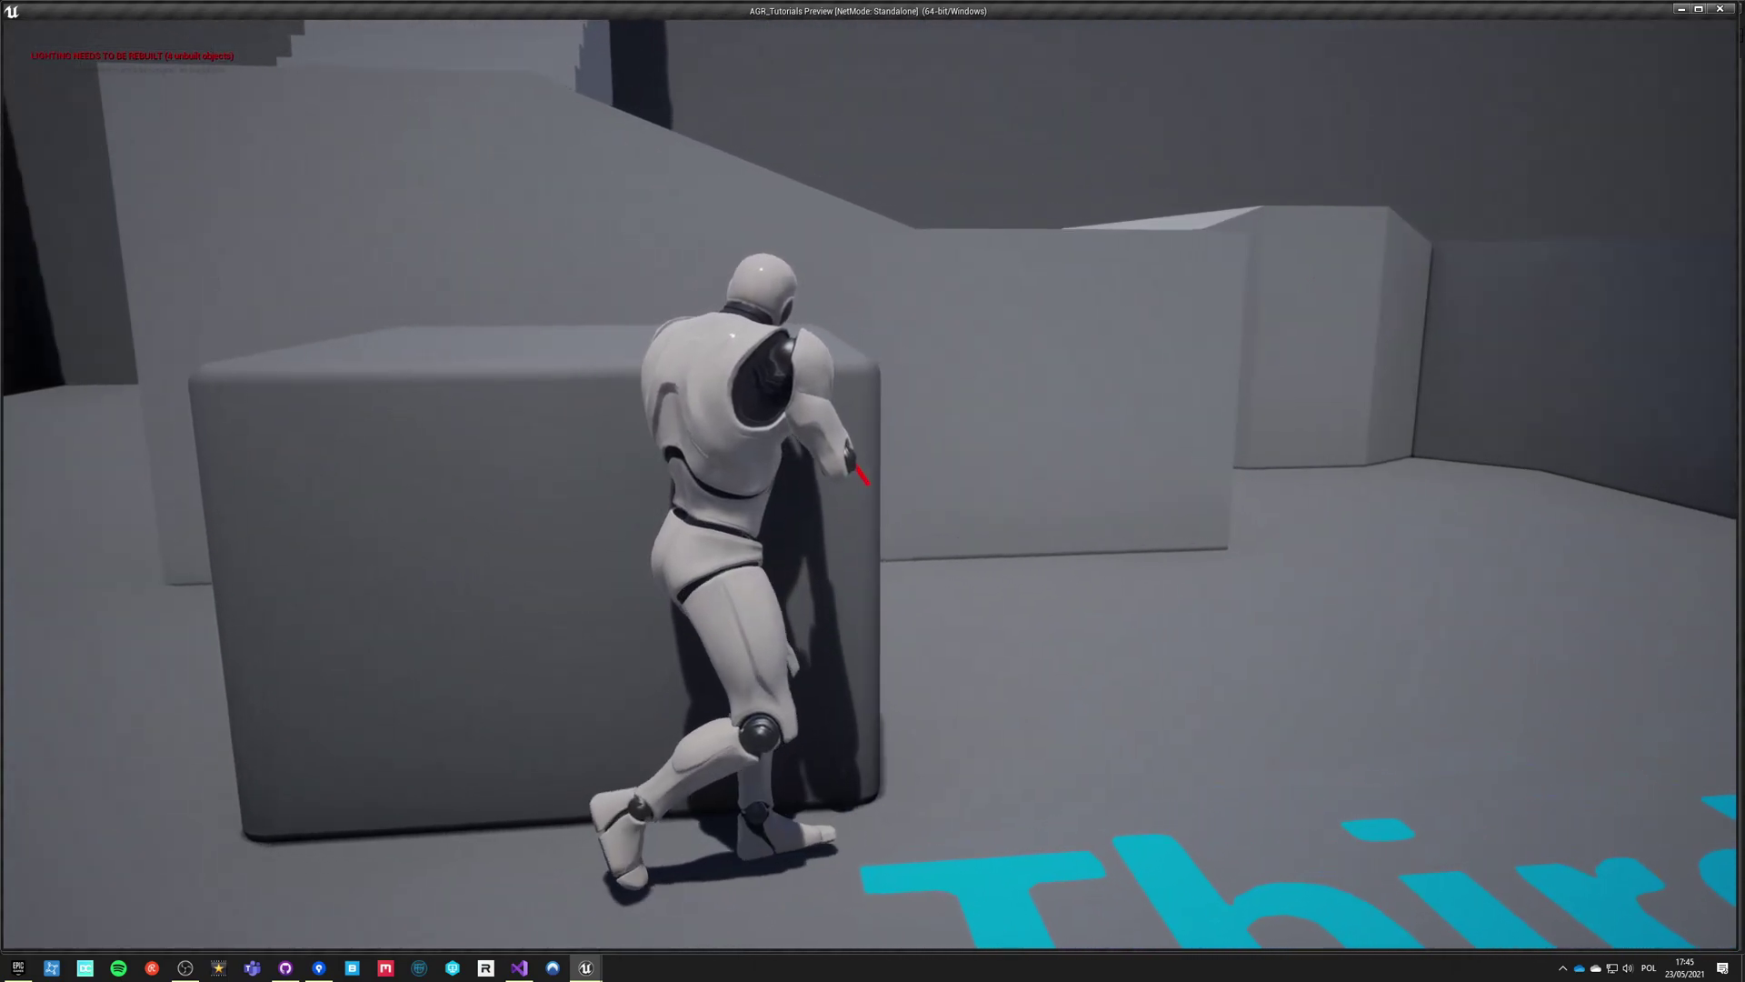
key("a")
key("d")
key("d")
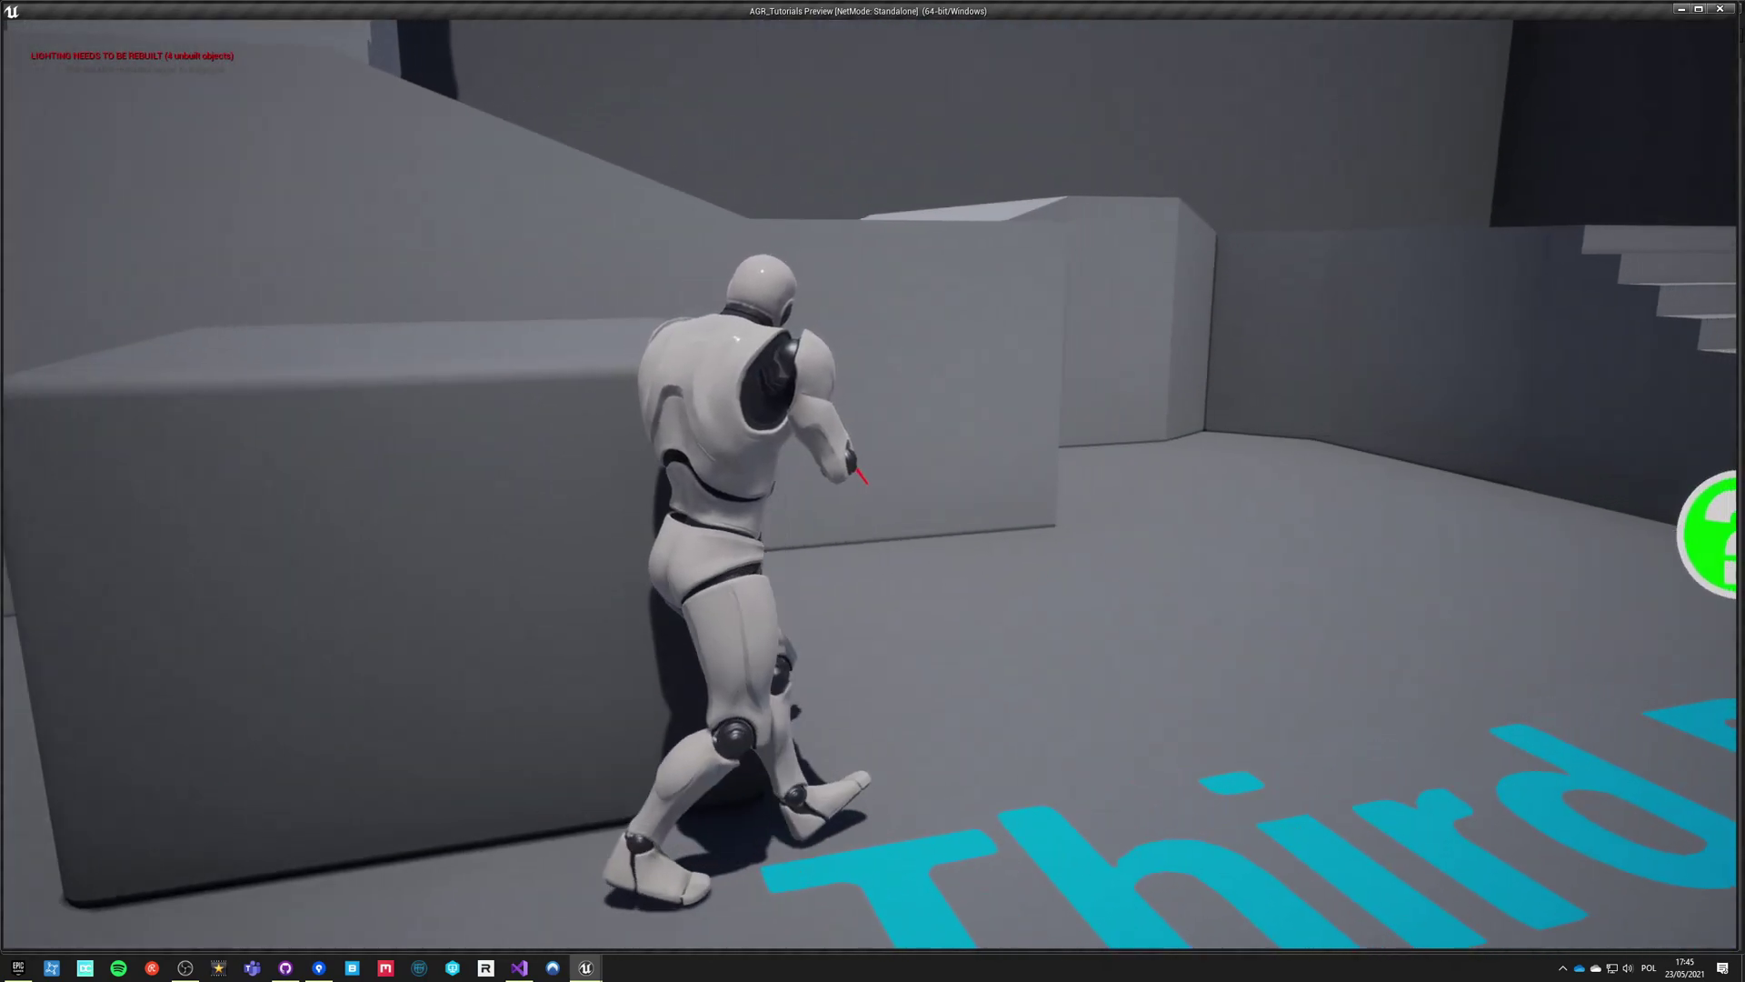
key("w")
key("d")
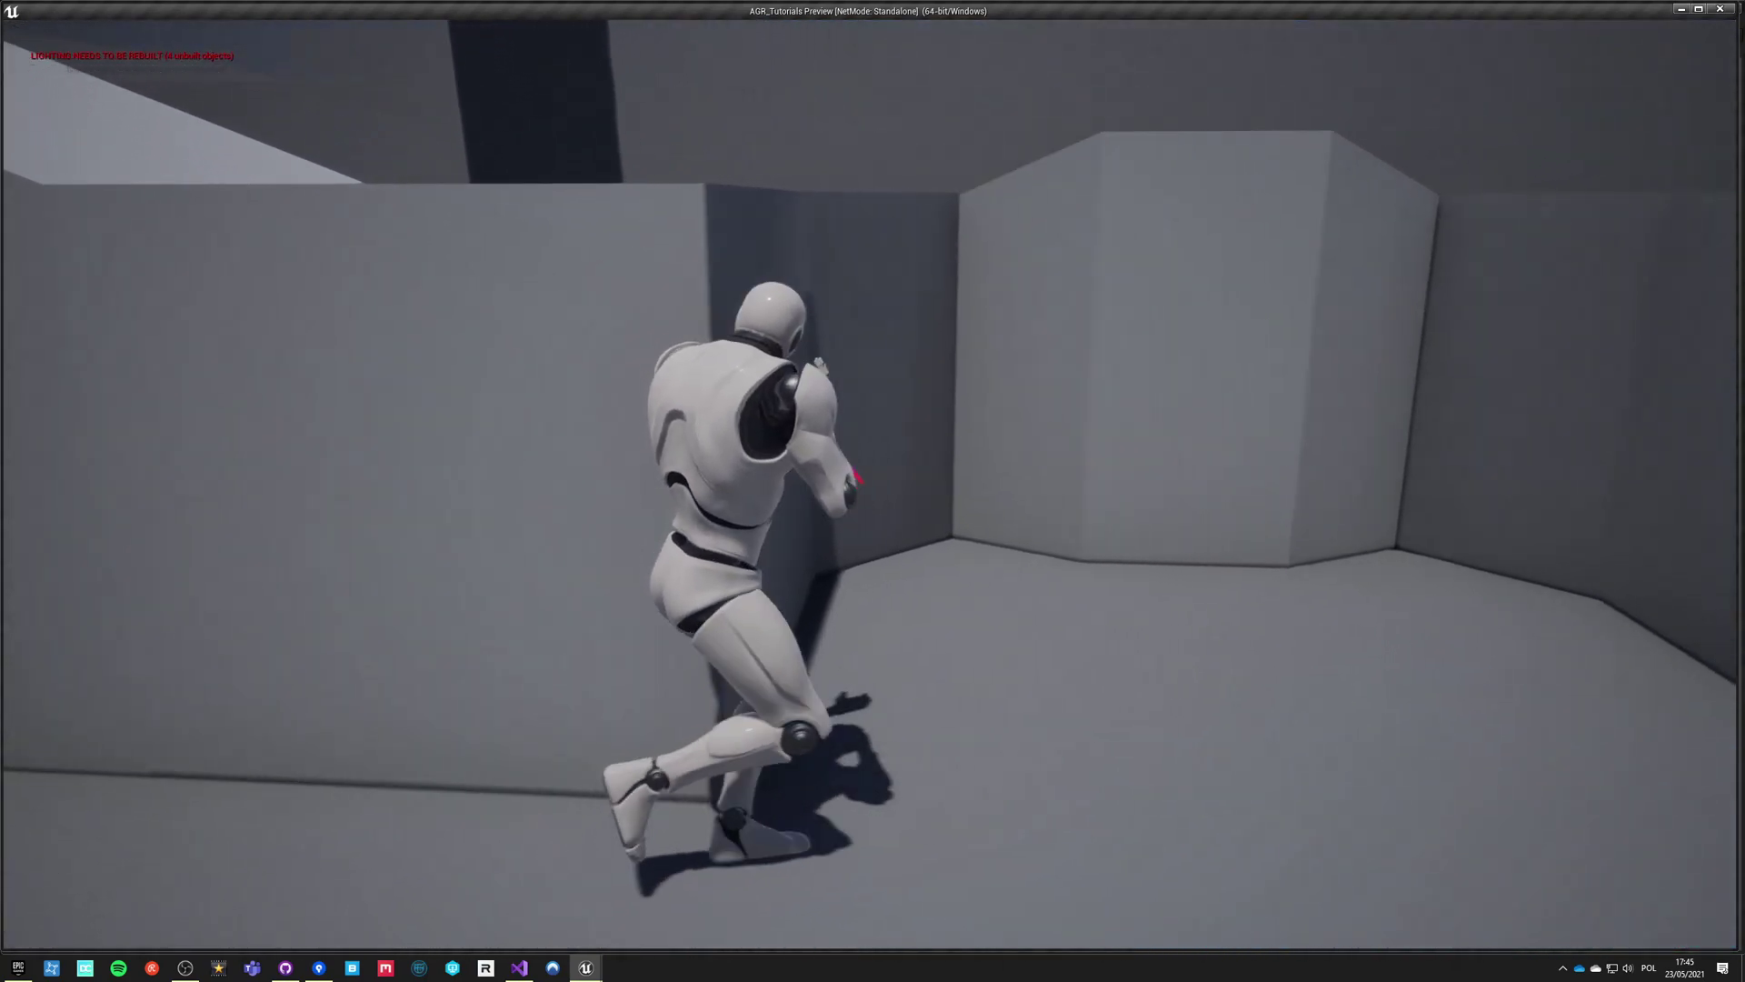
key("s")
key("w")
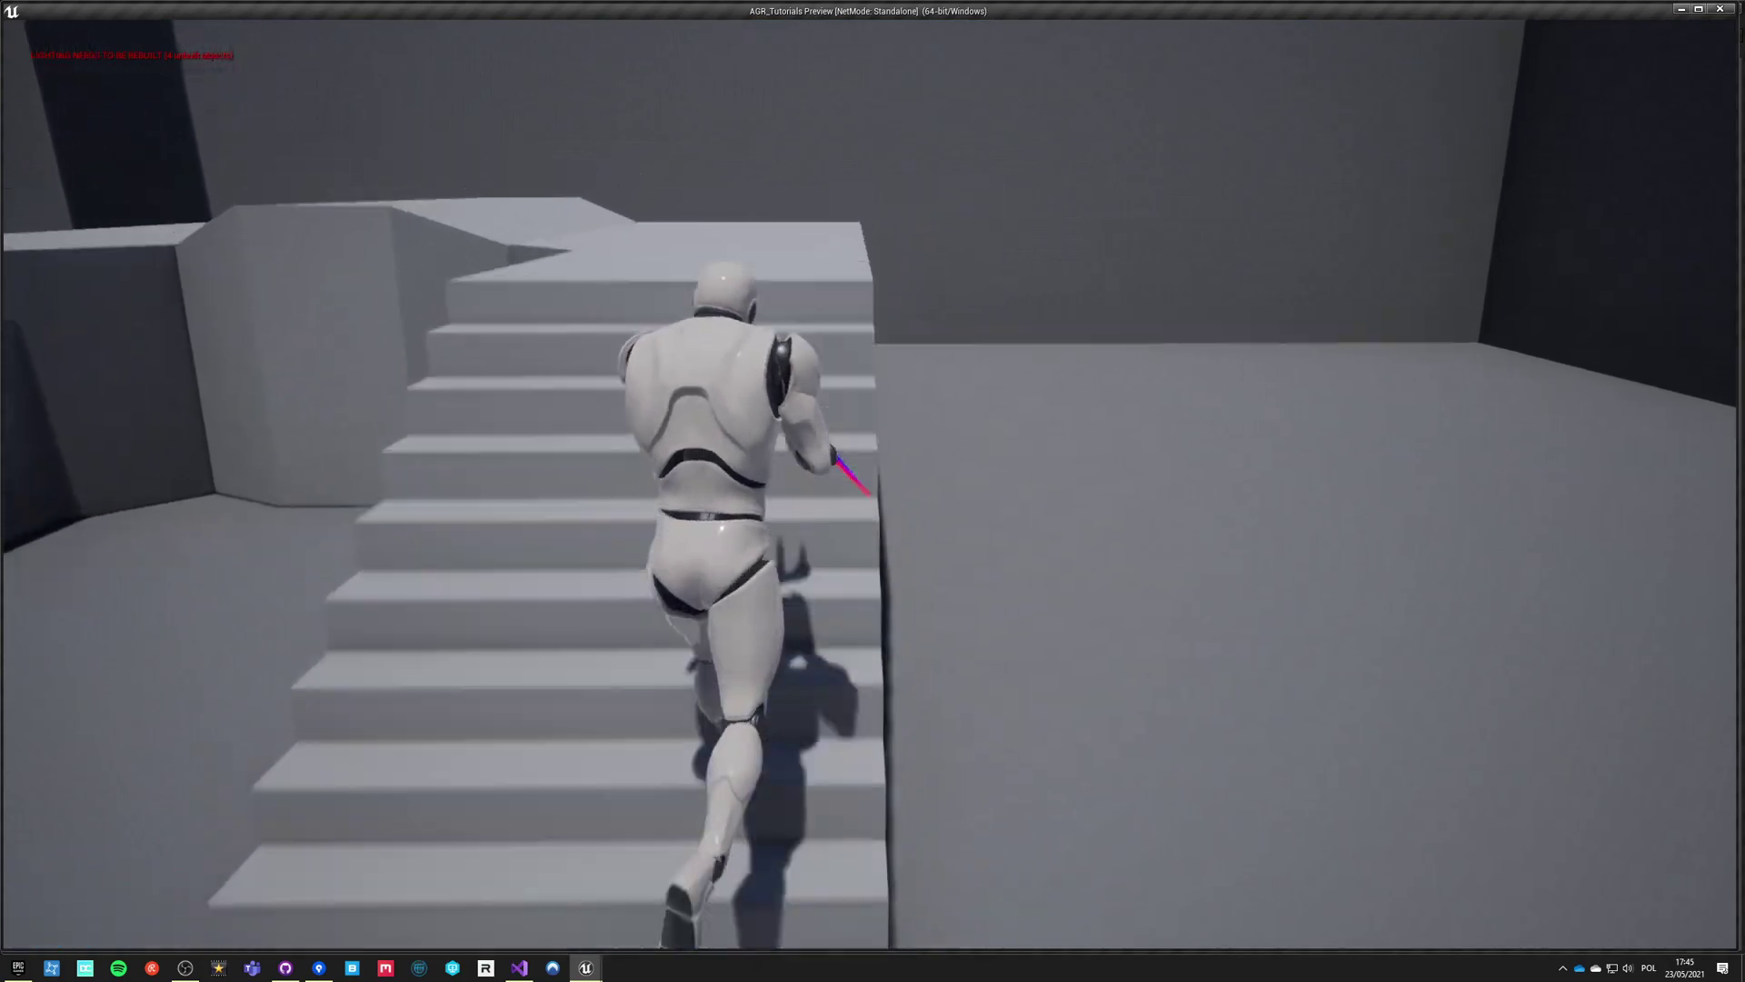
key("w")
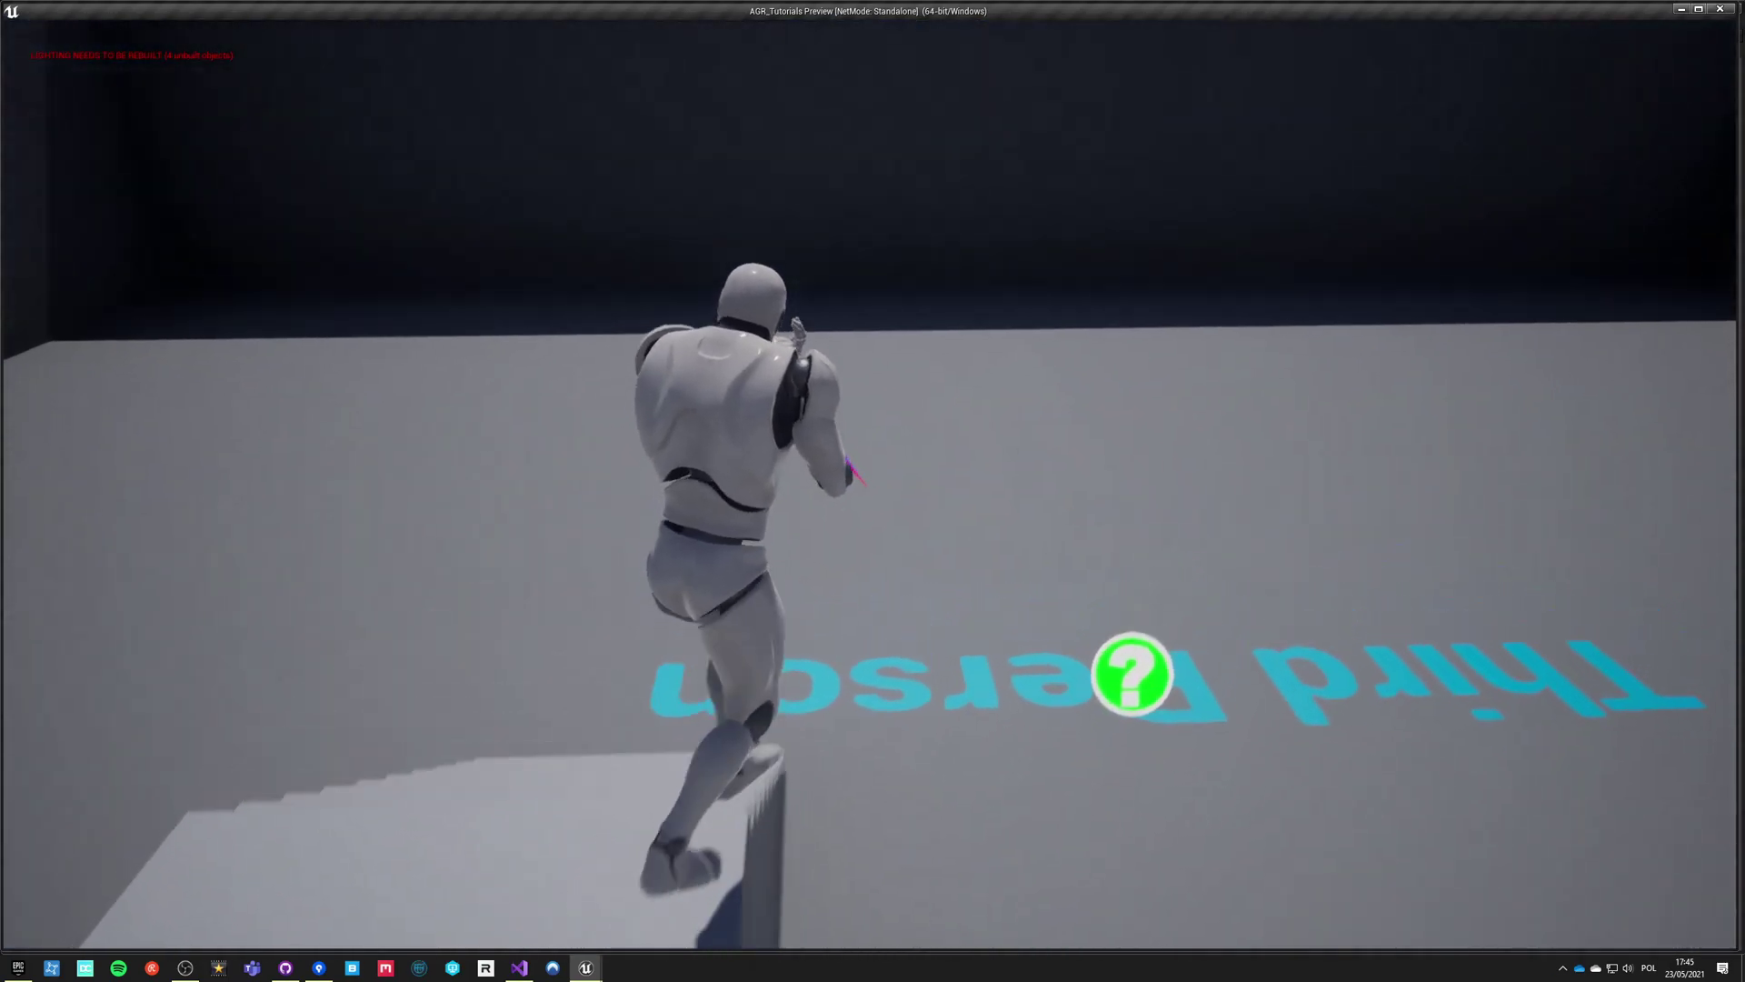
key("w")
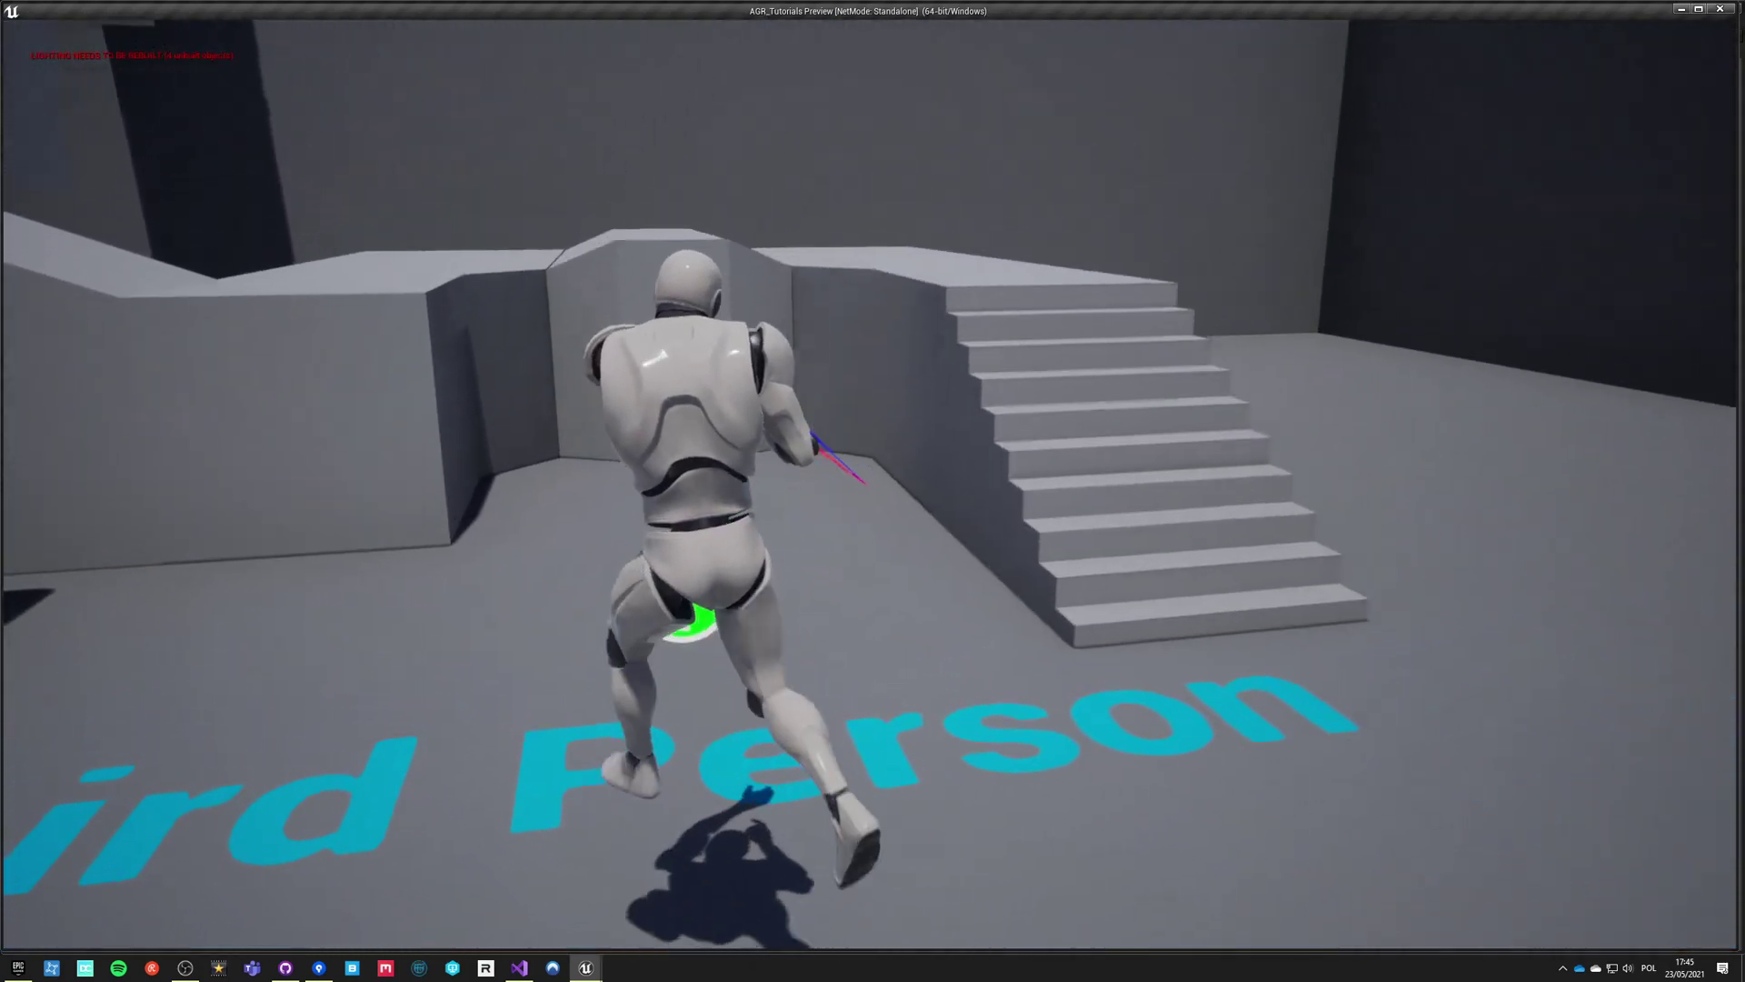
key("a")
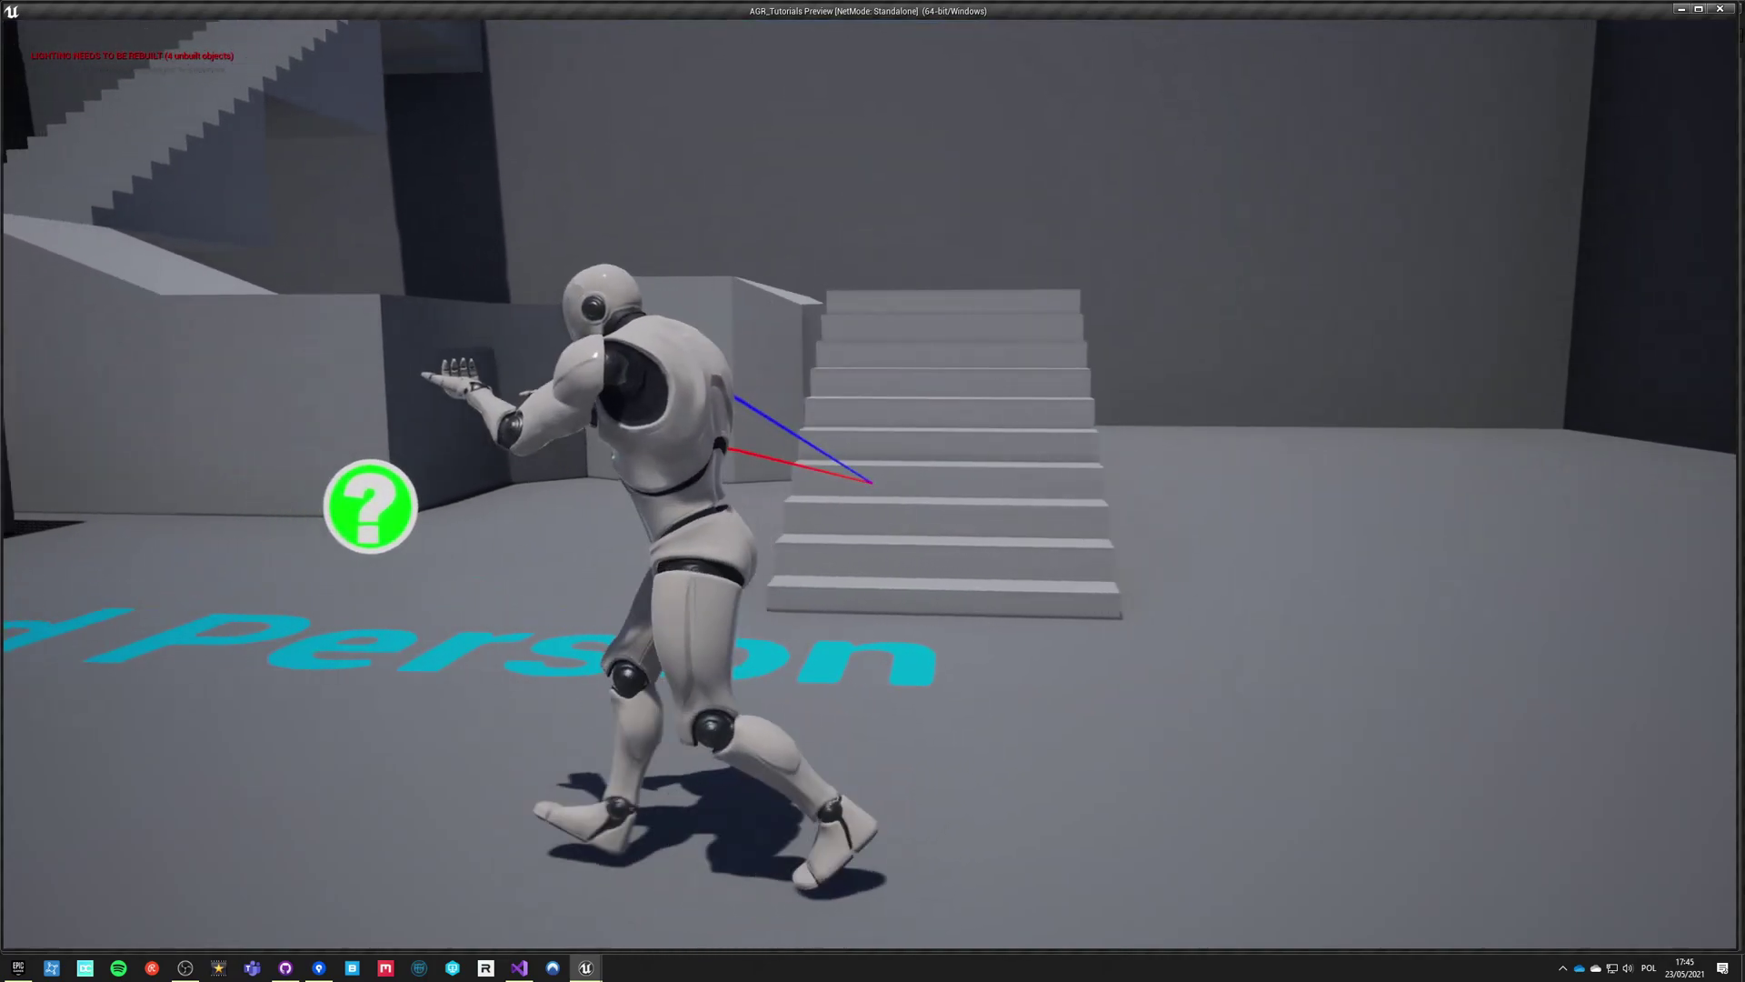
key("w")
key("d")
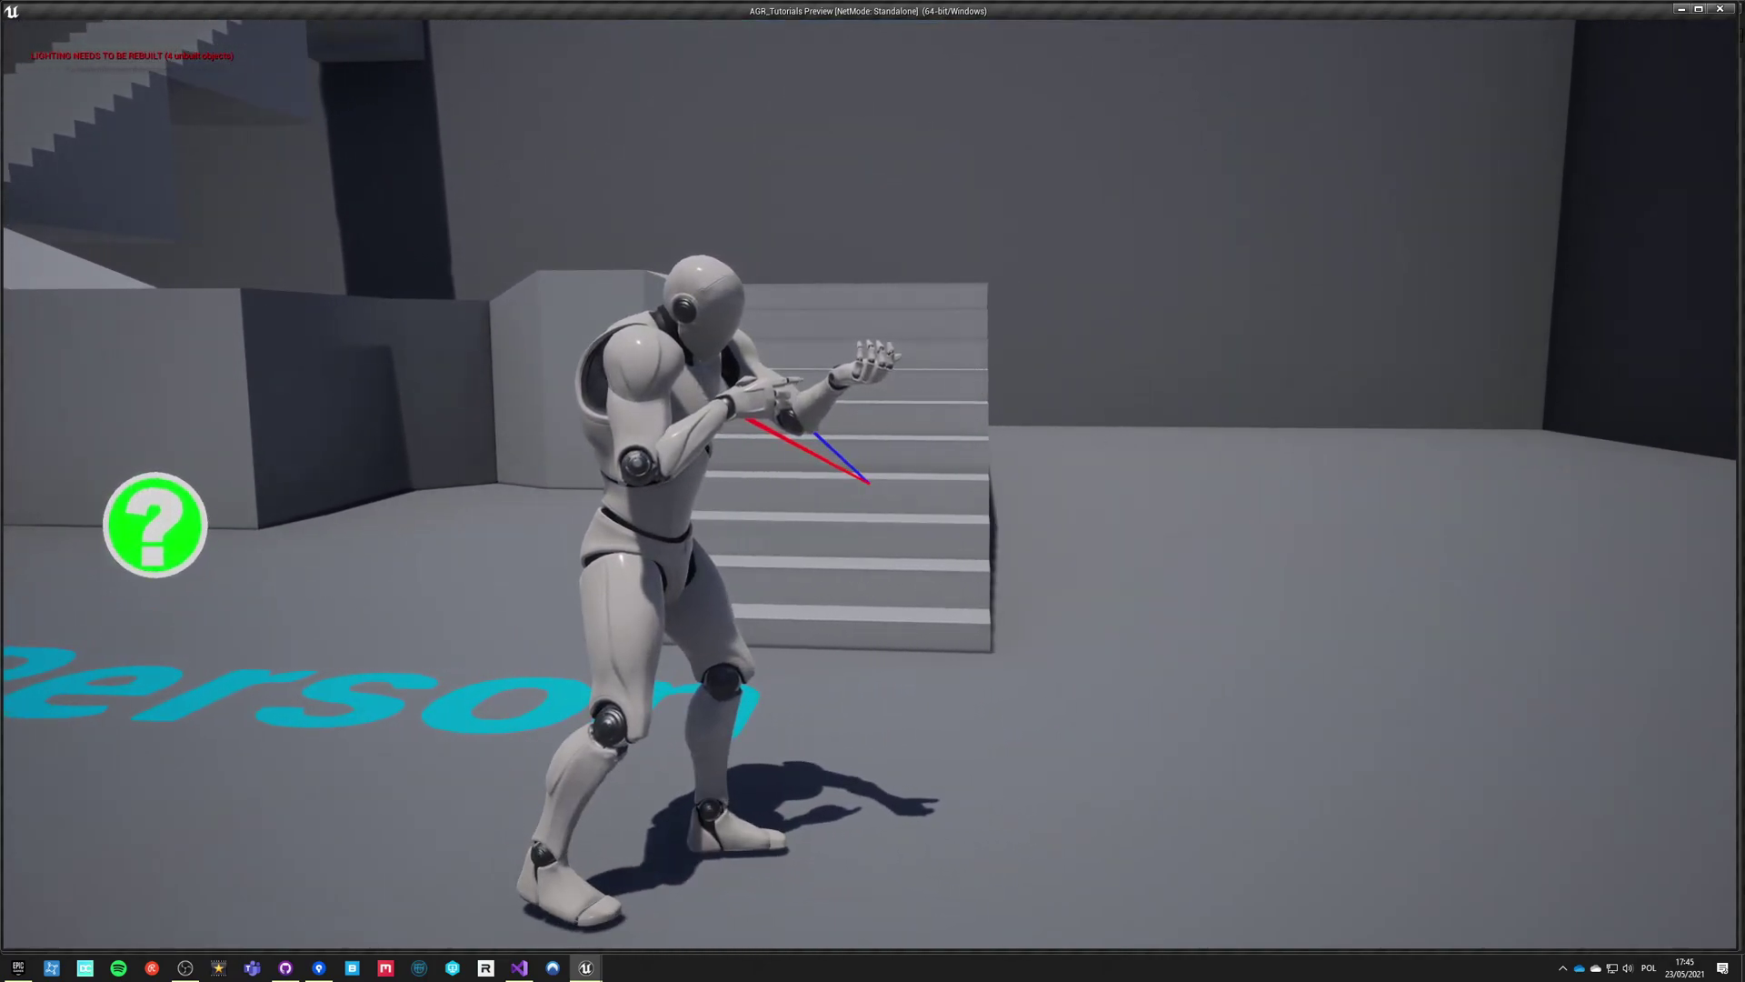
key("Escape")
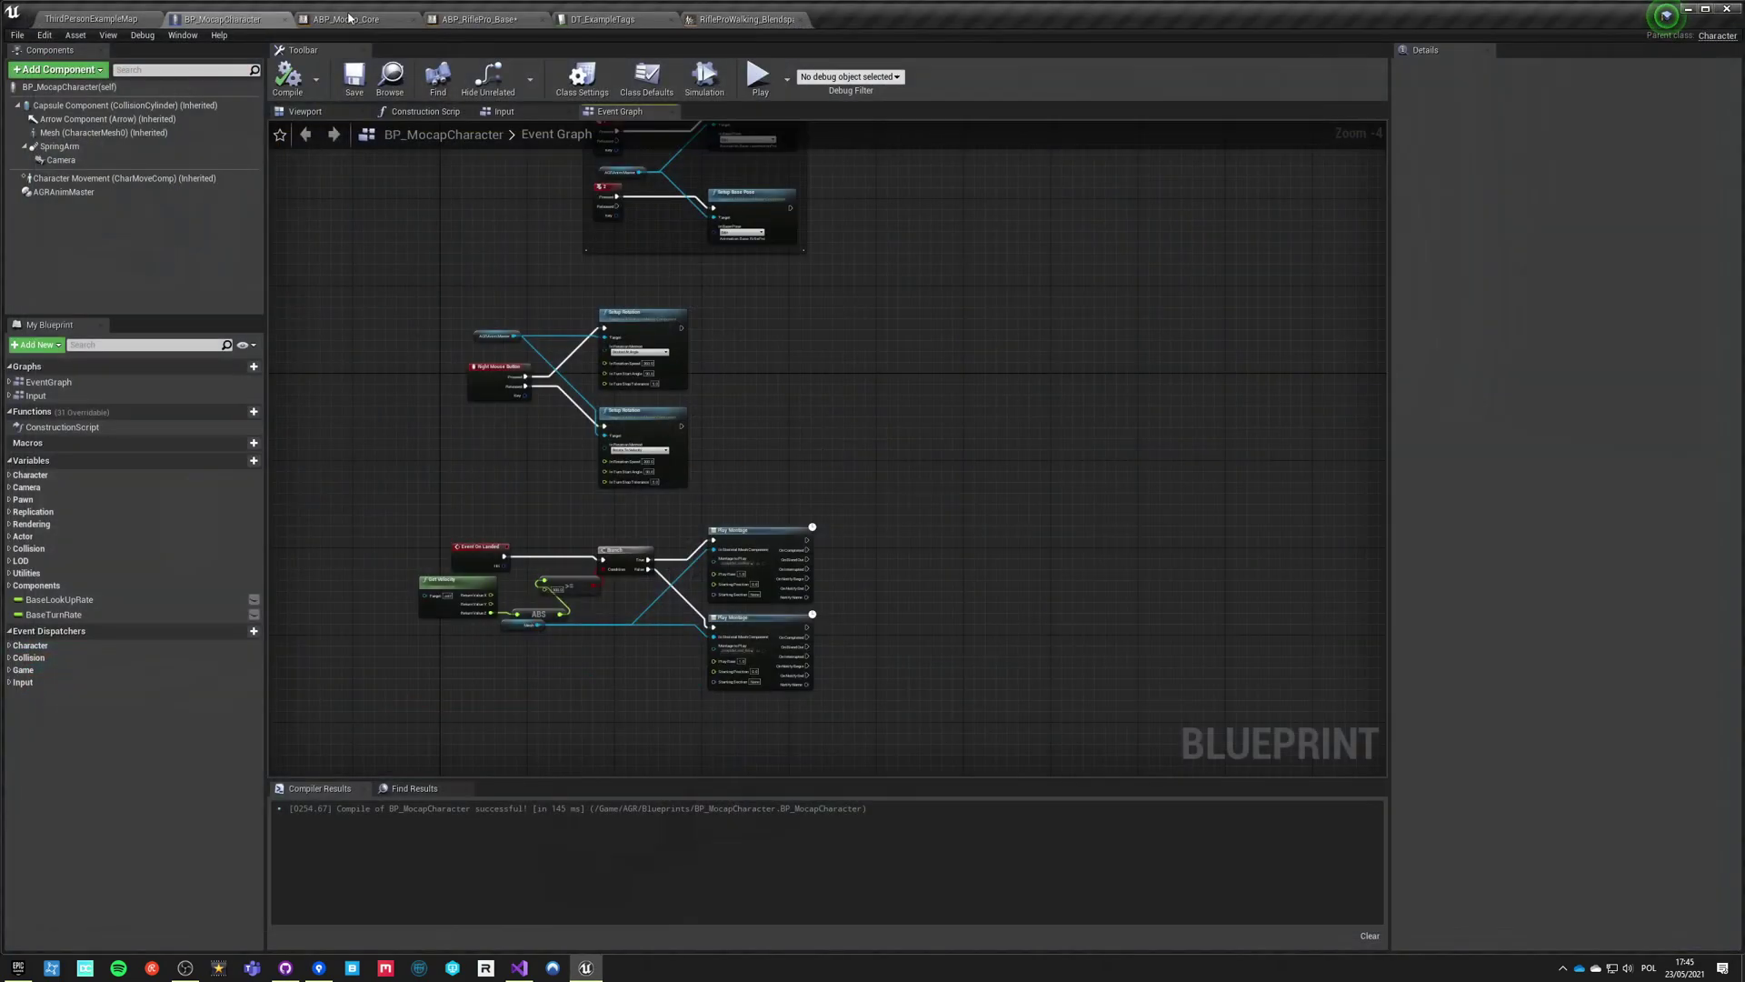
Open the Idle SM state machine nested in the Idle state of Standing in ABP_RiflePro_Base.
left_click(479, 20)
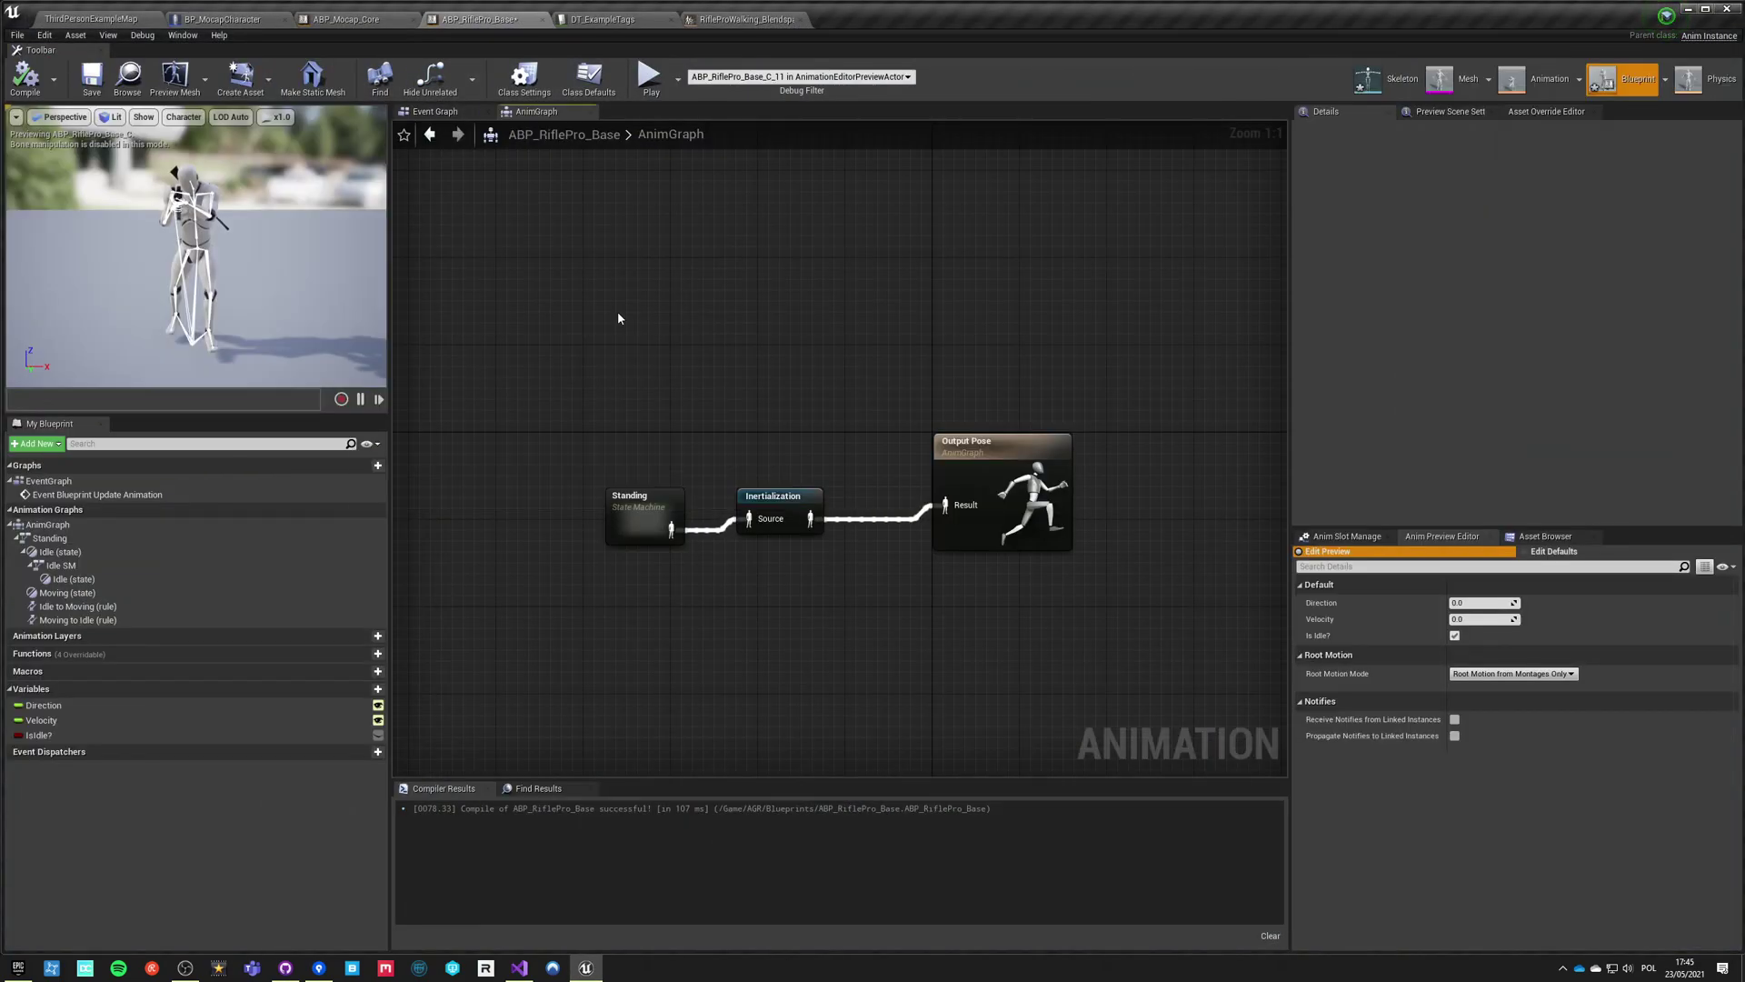
left_click_drag(639, 523, 616, 510)
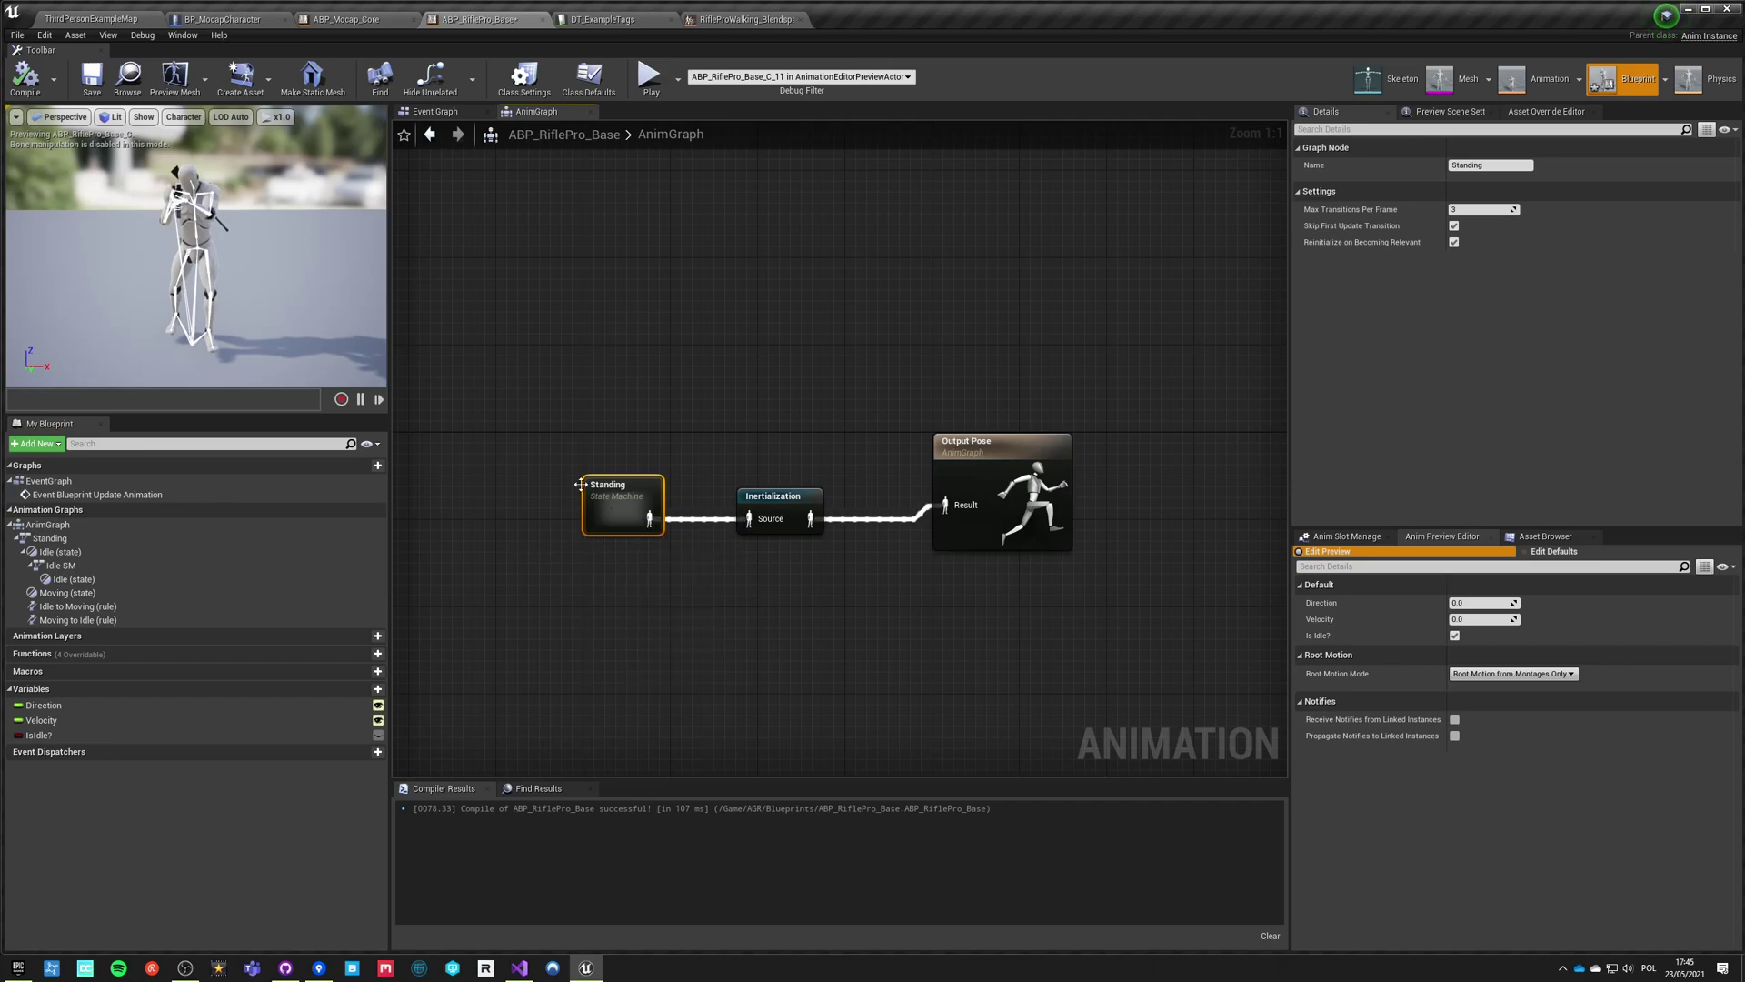
double_click(624, 498)
double_click(840, 449)
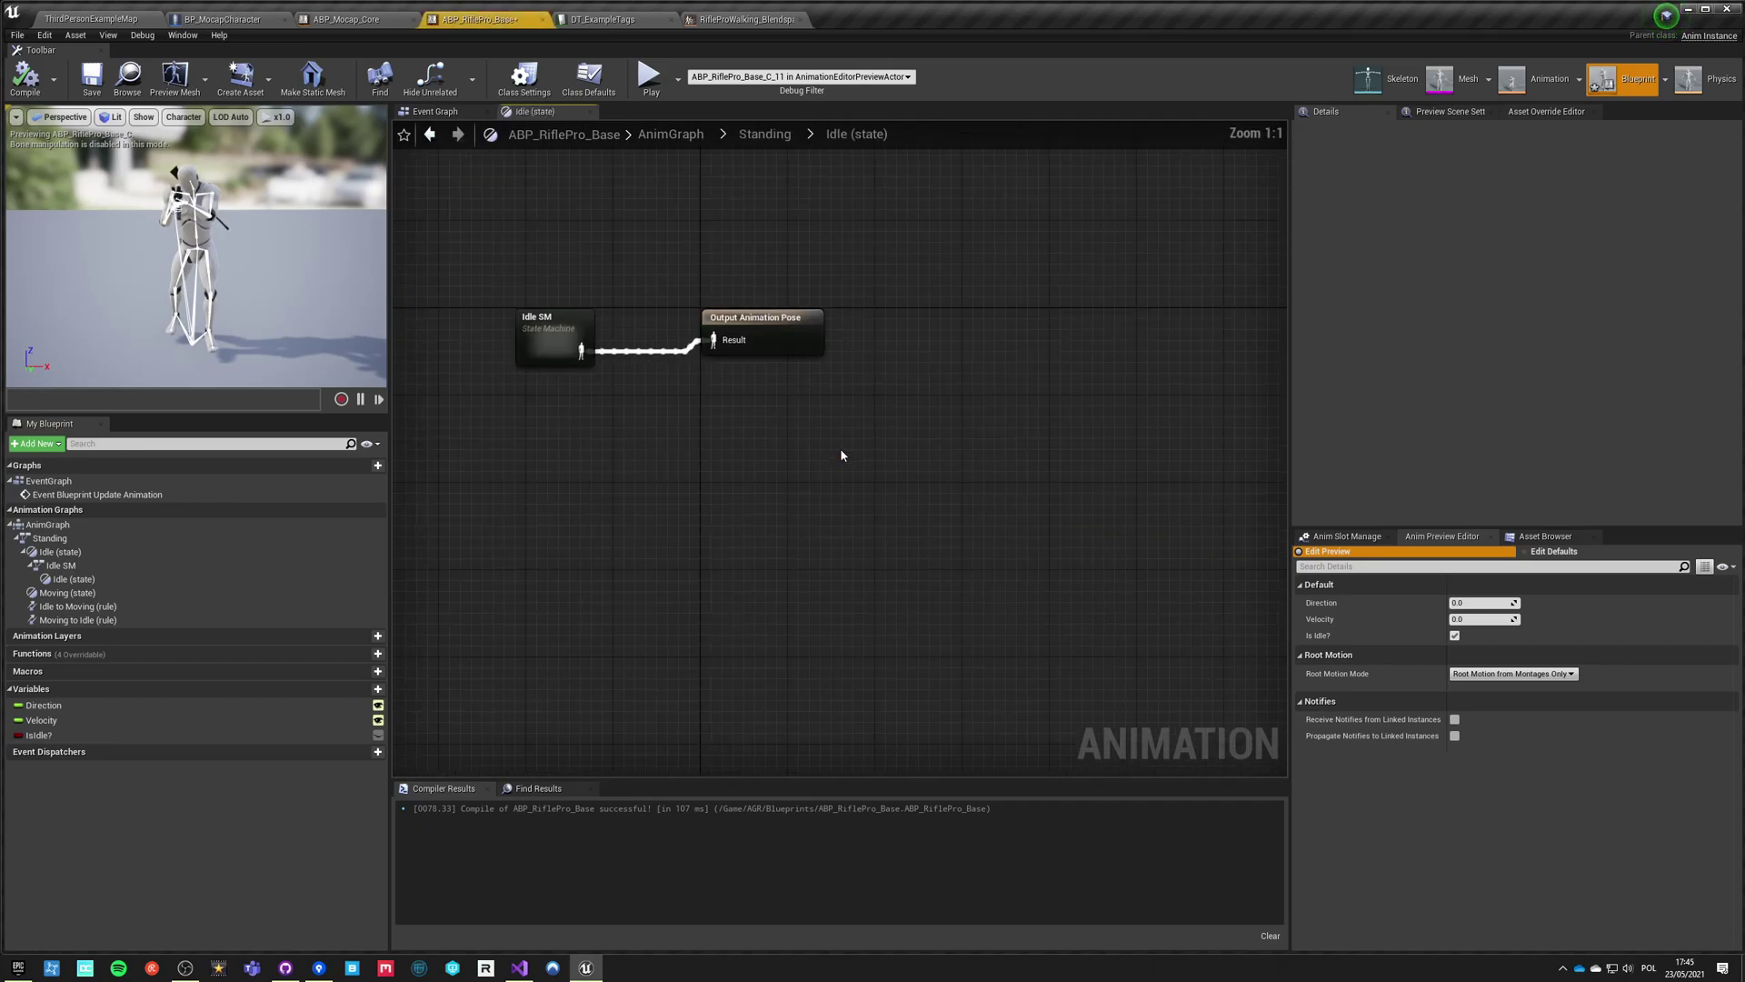
double_click(772, 466)
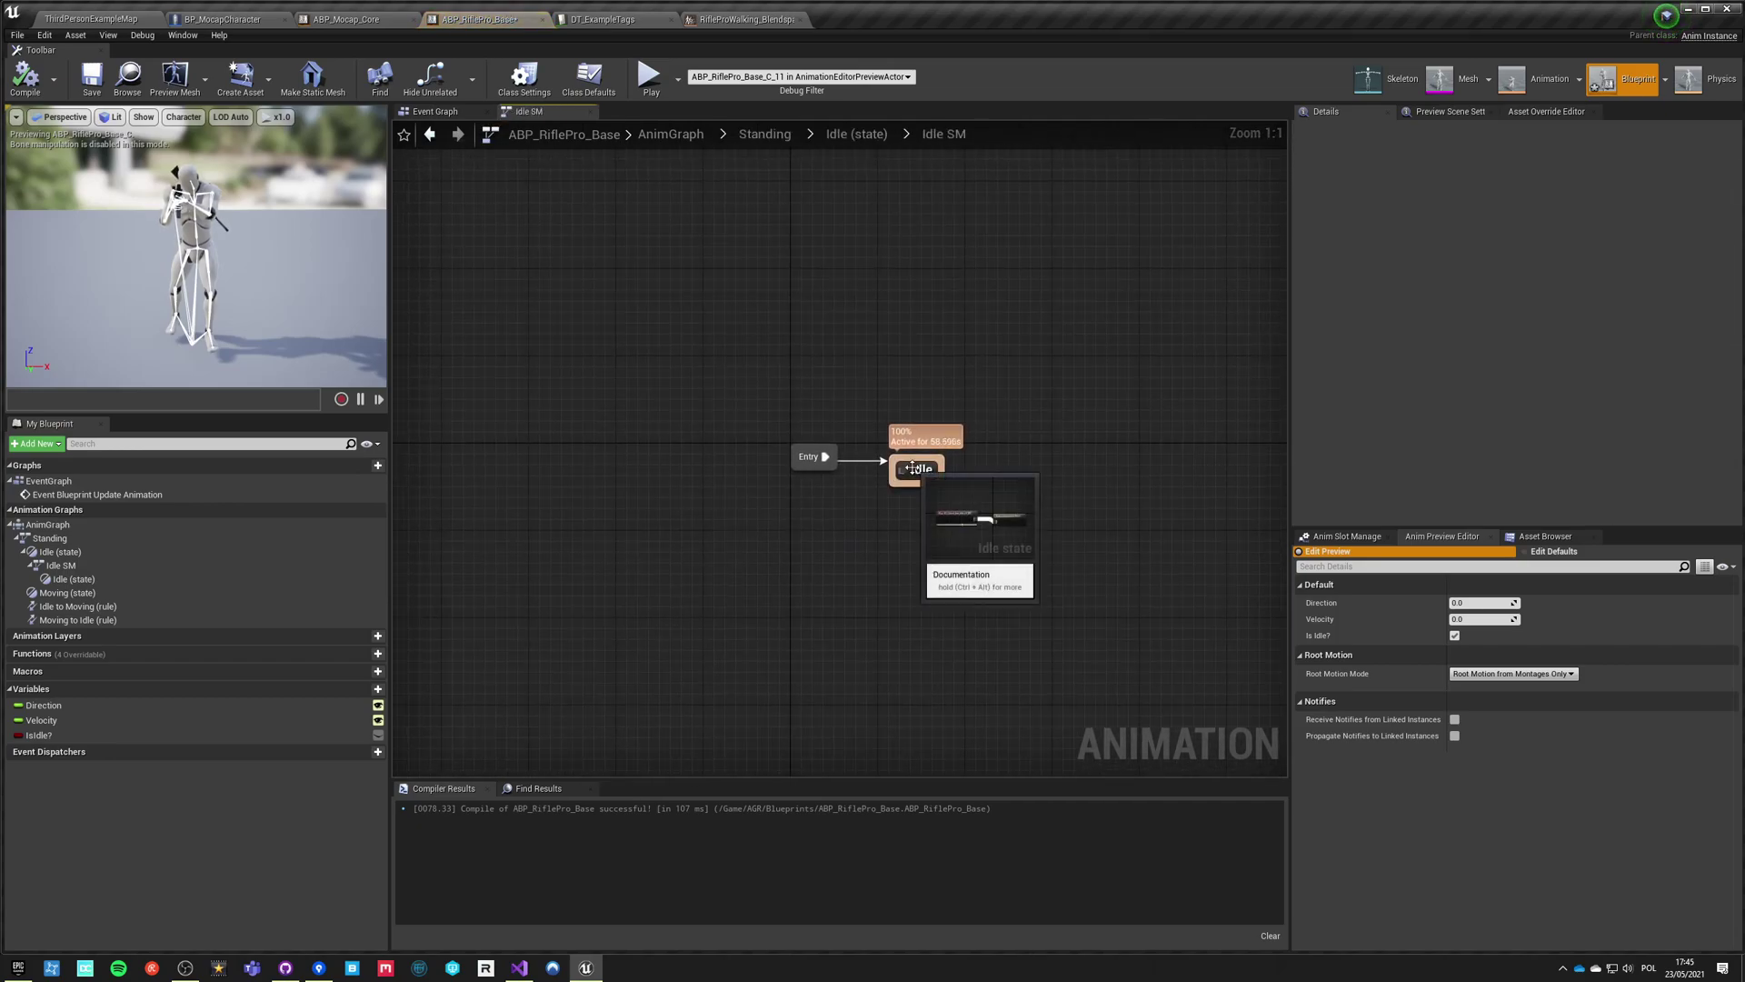
Add a Stop state from Entry and link it to Idle with a transition using Inertialization blend logic.
left_click_drag(914, 469, 1100, 469)
left_click(821, 457)
left_click_drag(858, 515, 860, 520)
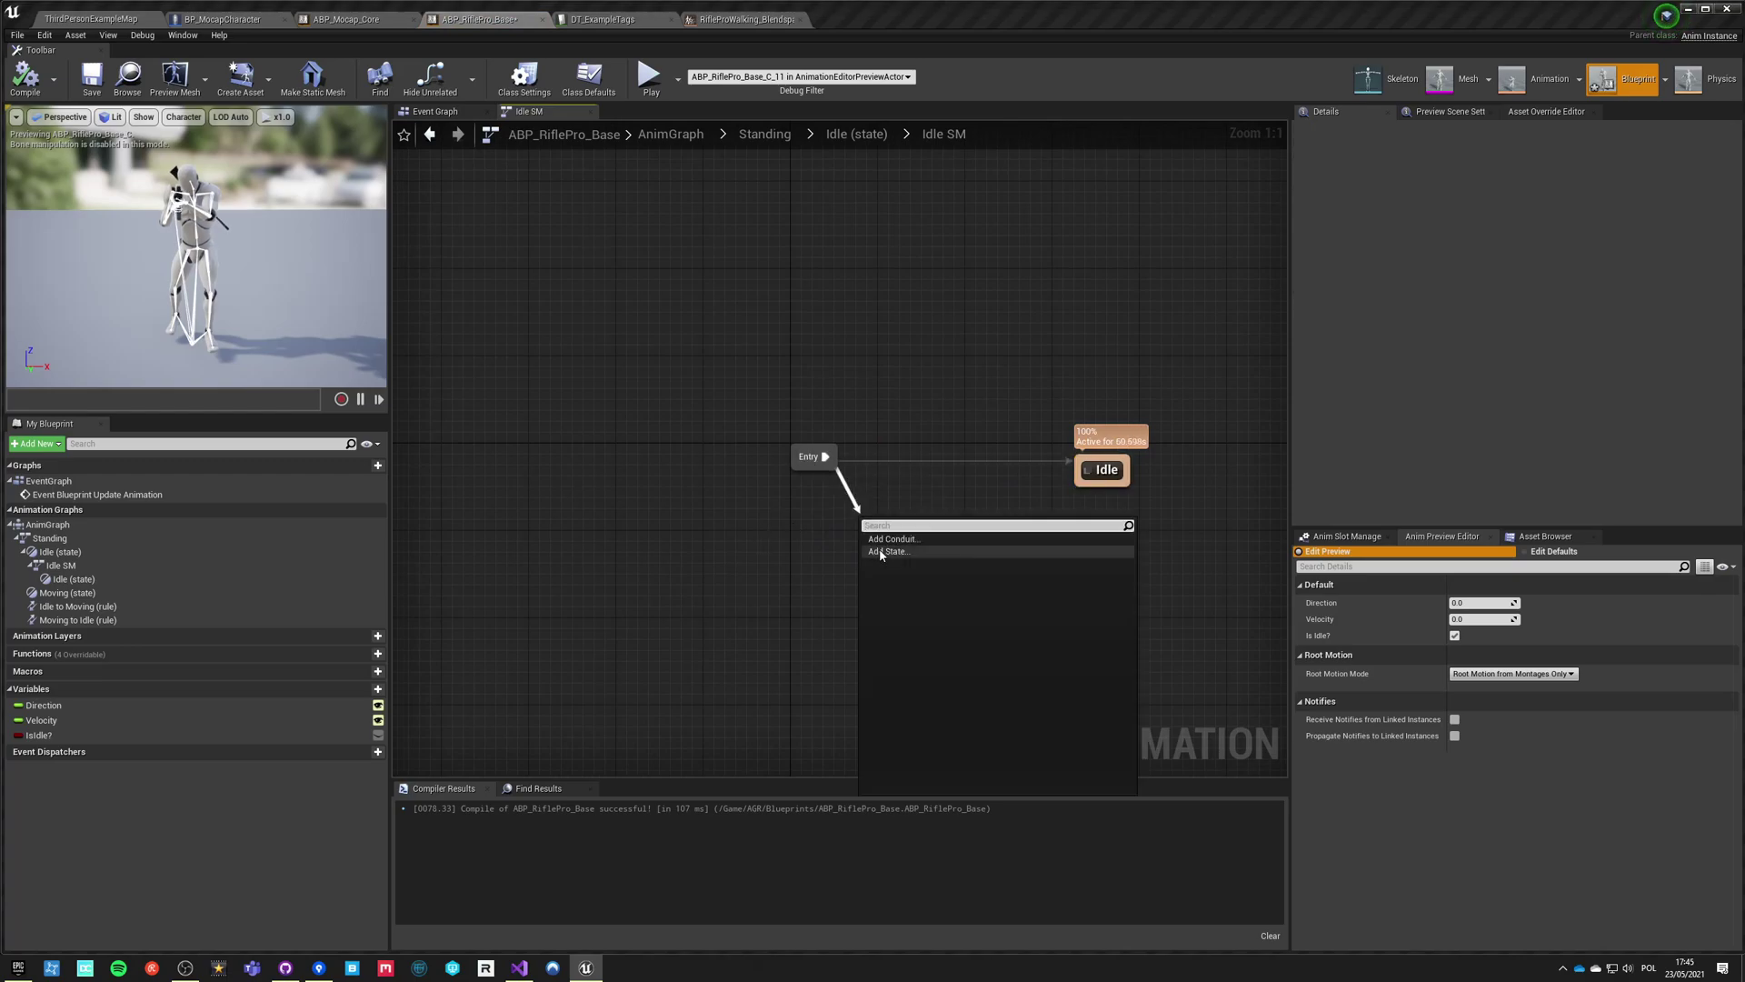
left_click(868, 553)
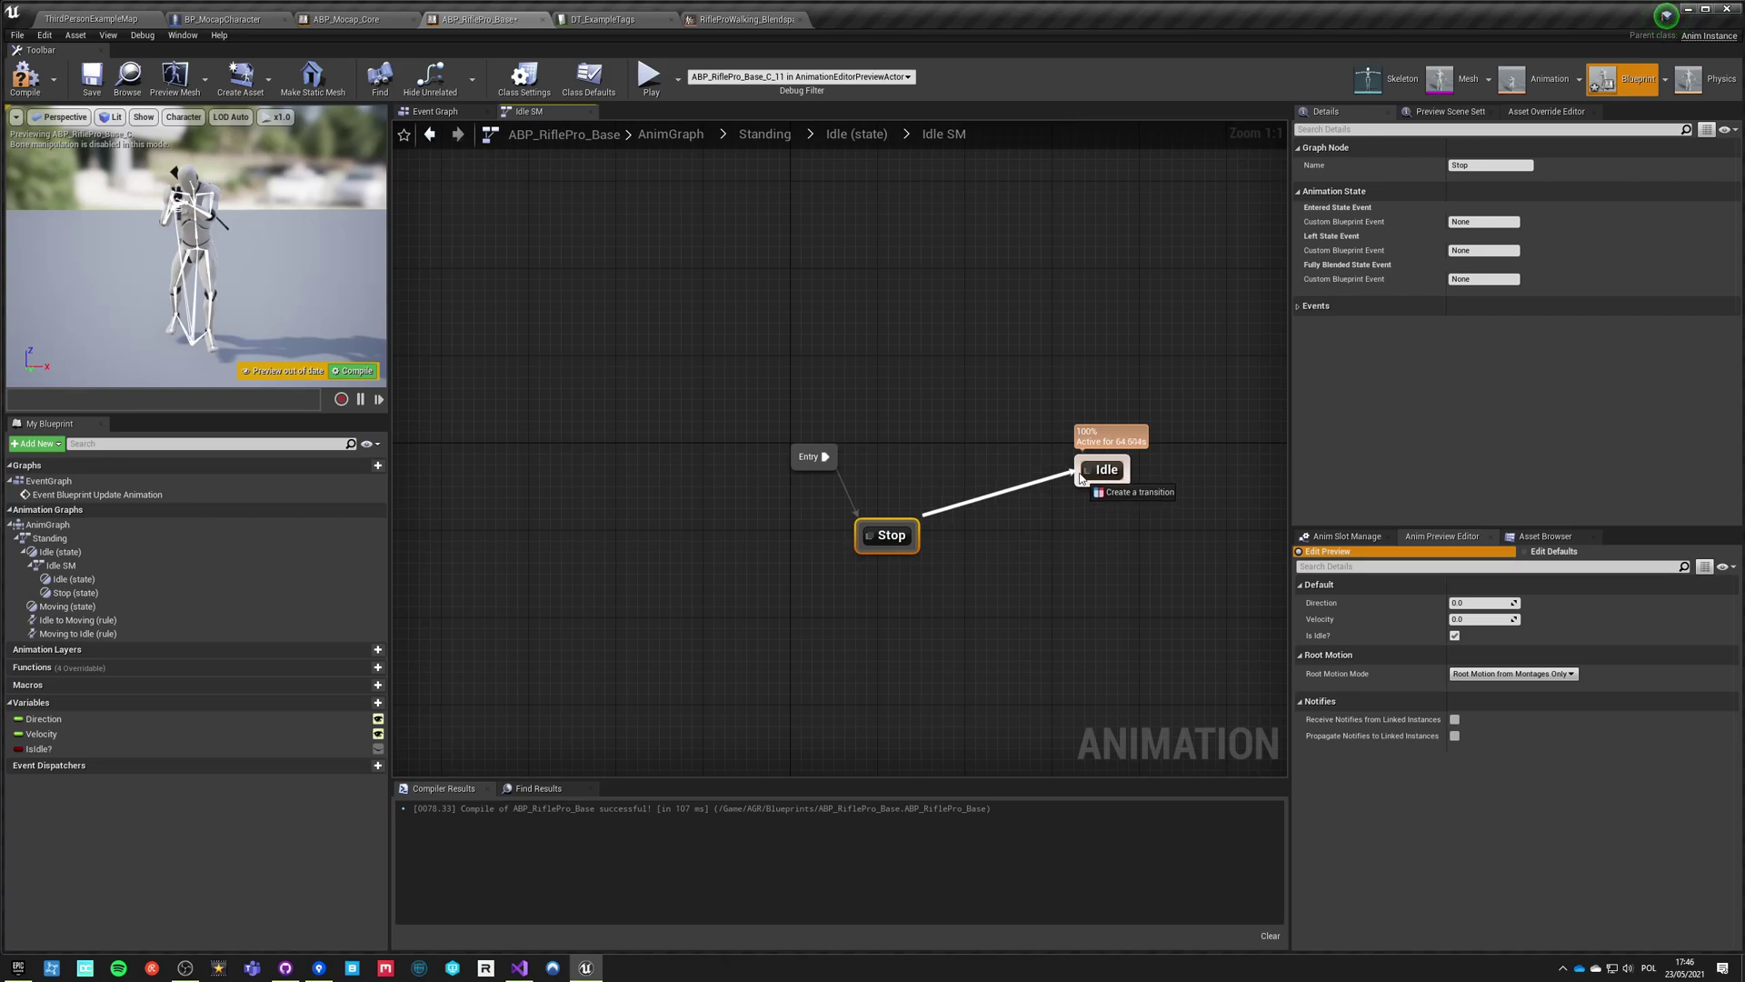
left_click_drag(1080, 479, 1082, 477)
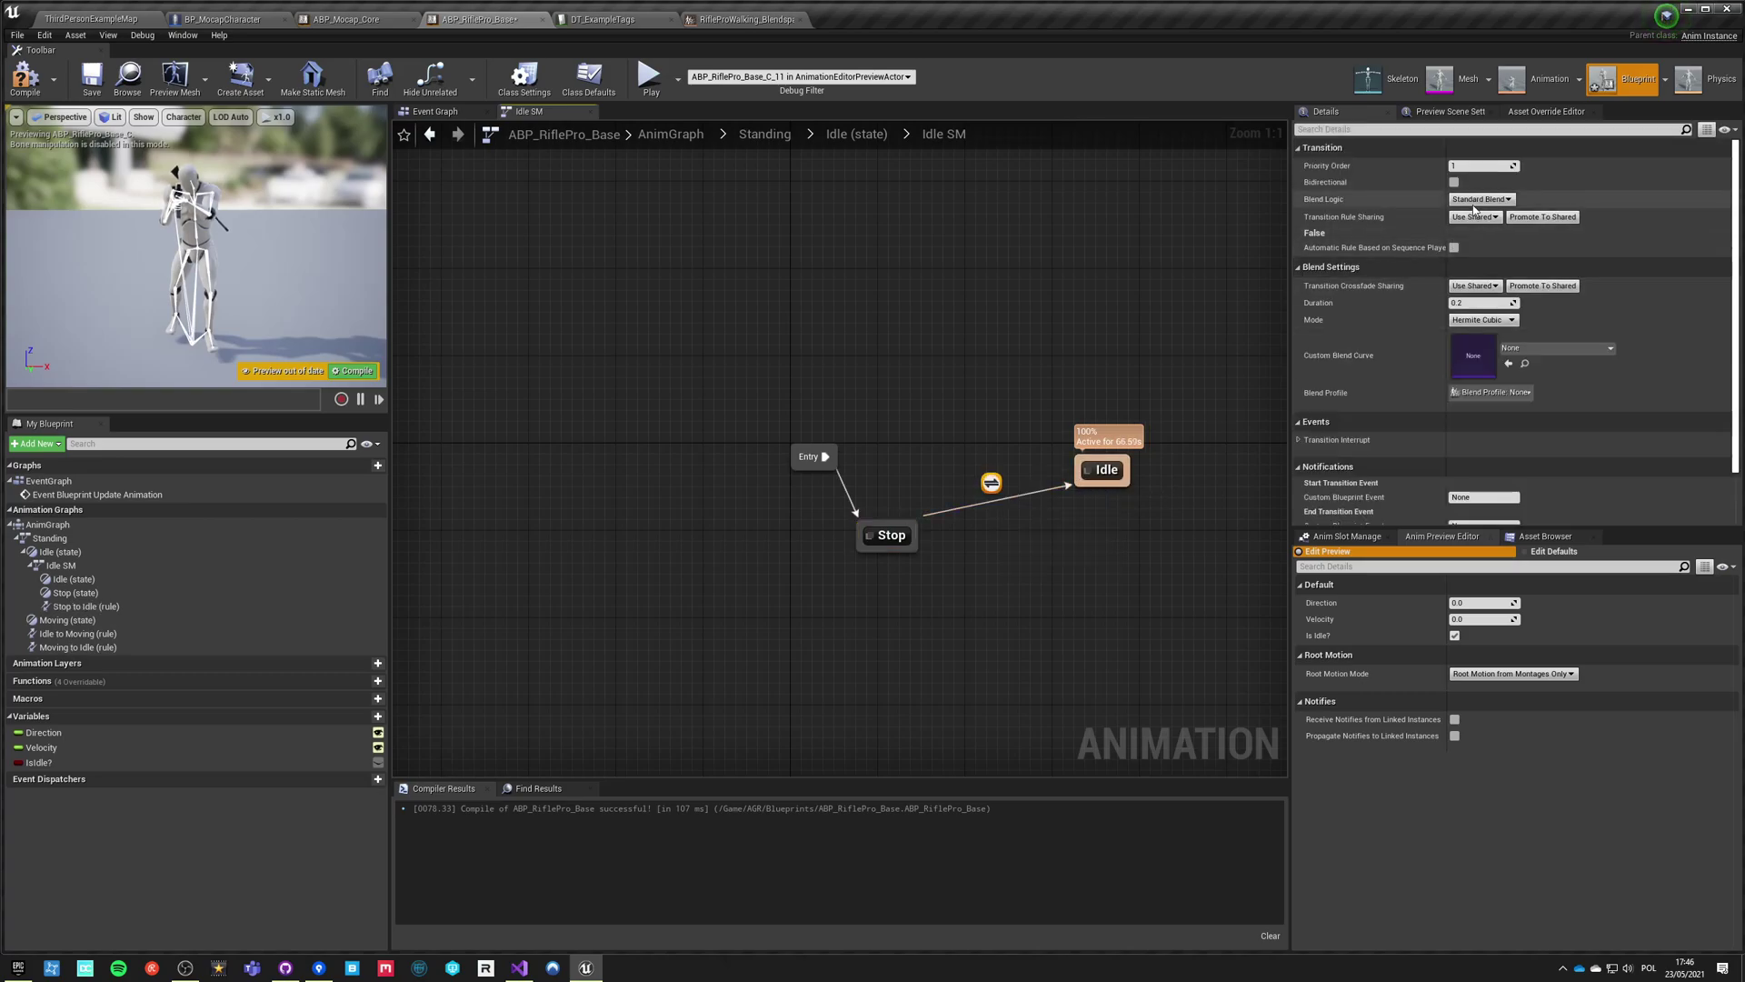
left_click(1471, 220)
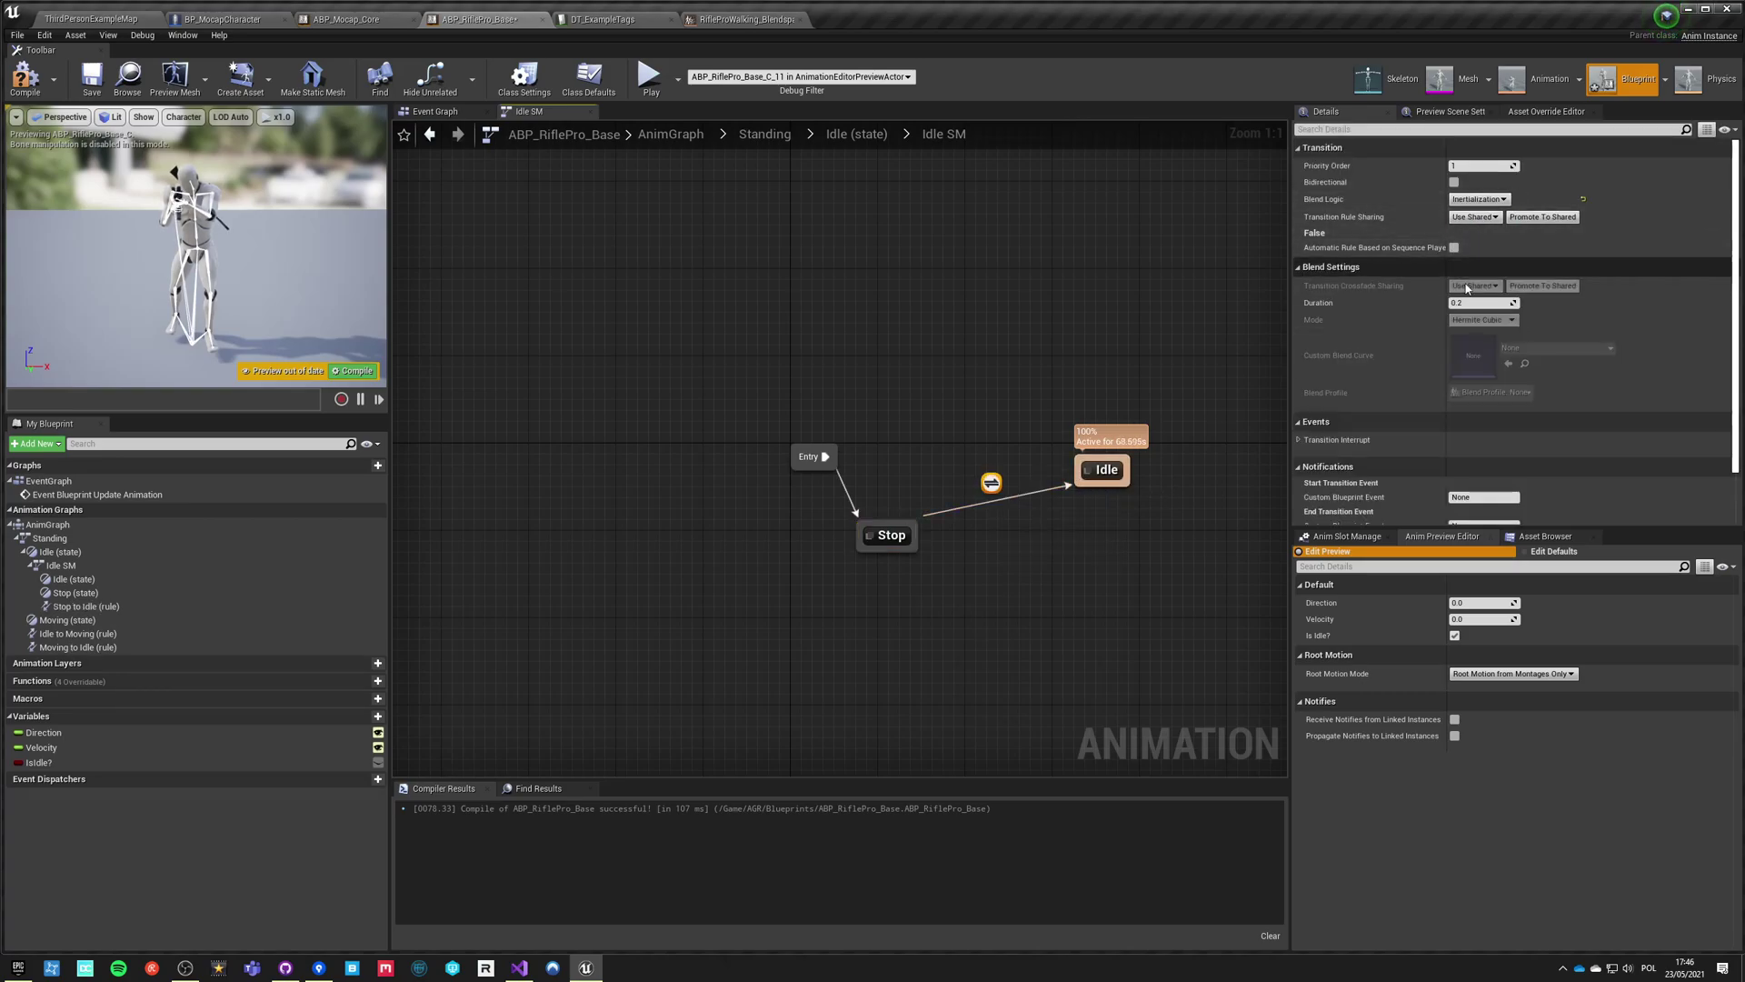
Open the Stop state's graph and compile the animation blueprint.
left_click(891, 508)
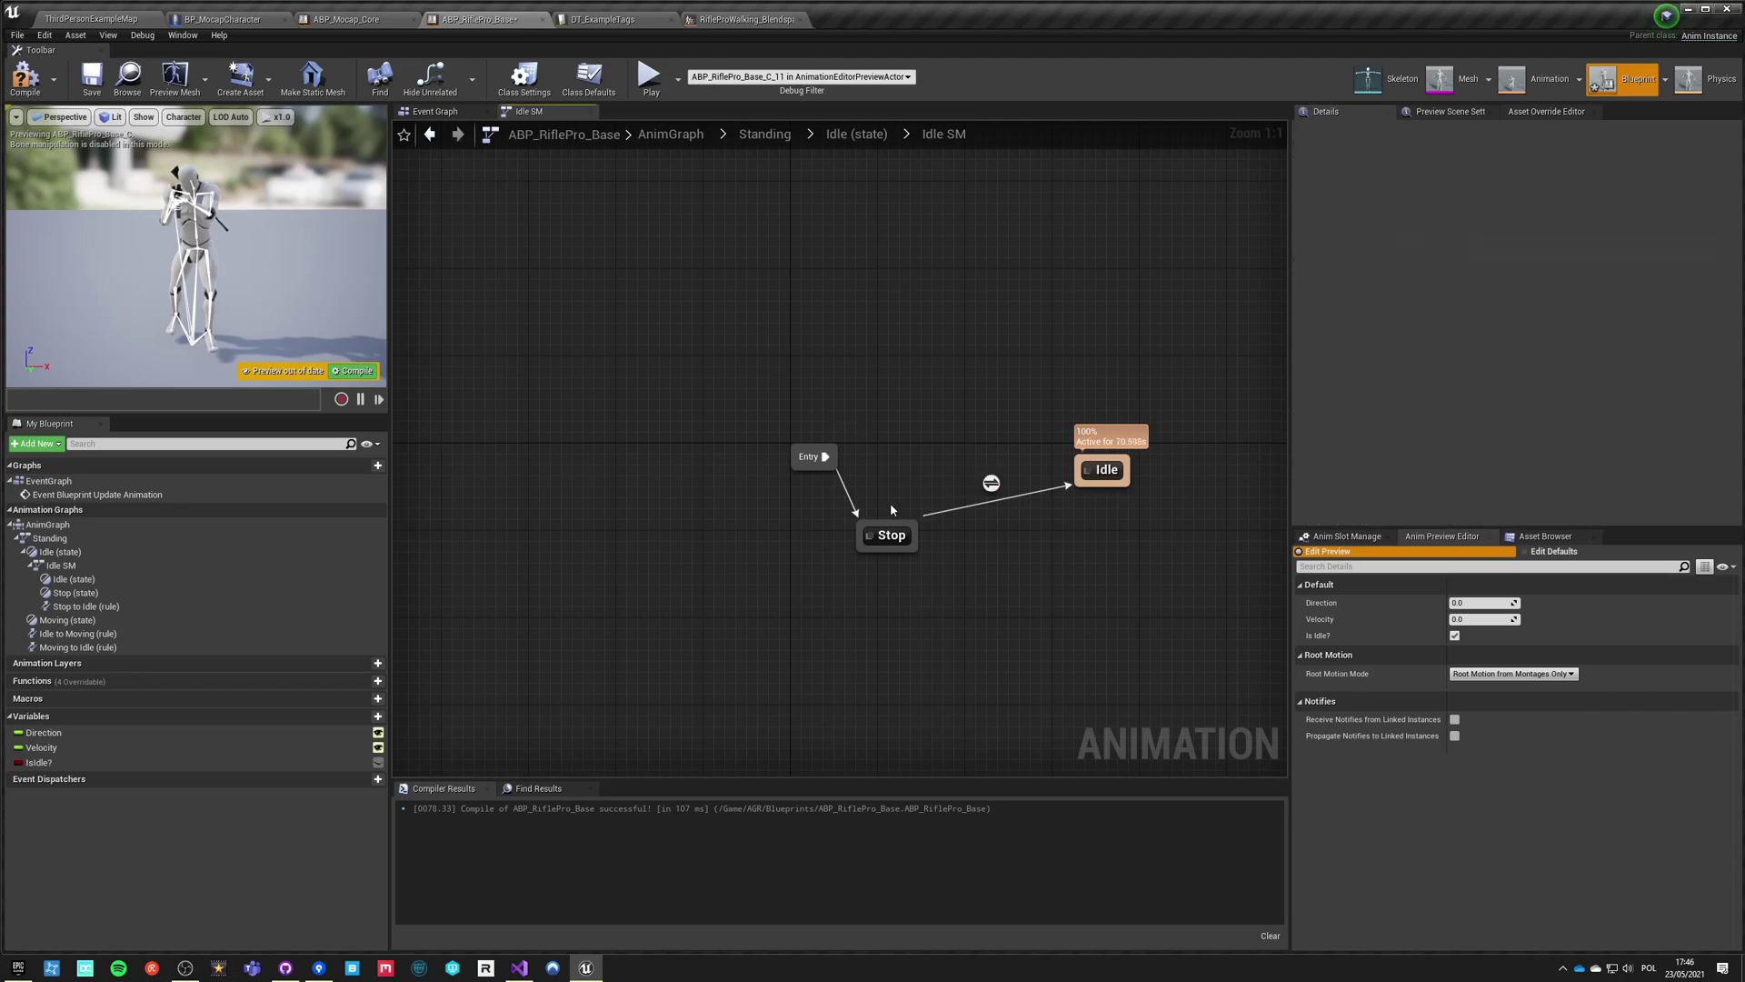
left_click_drag(896, 491, 900, 477)
left_click(872, 397)
double_click(881, 535)
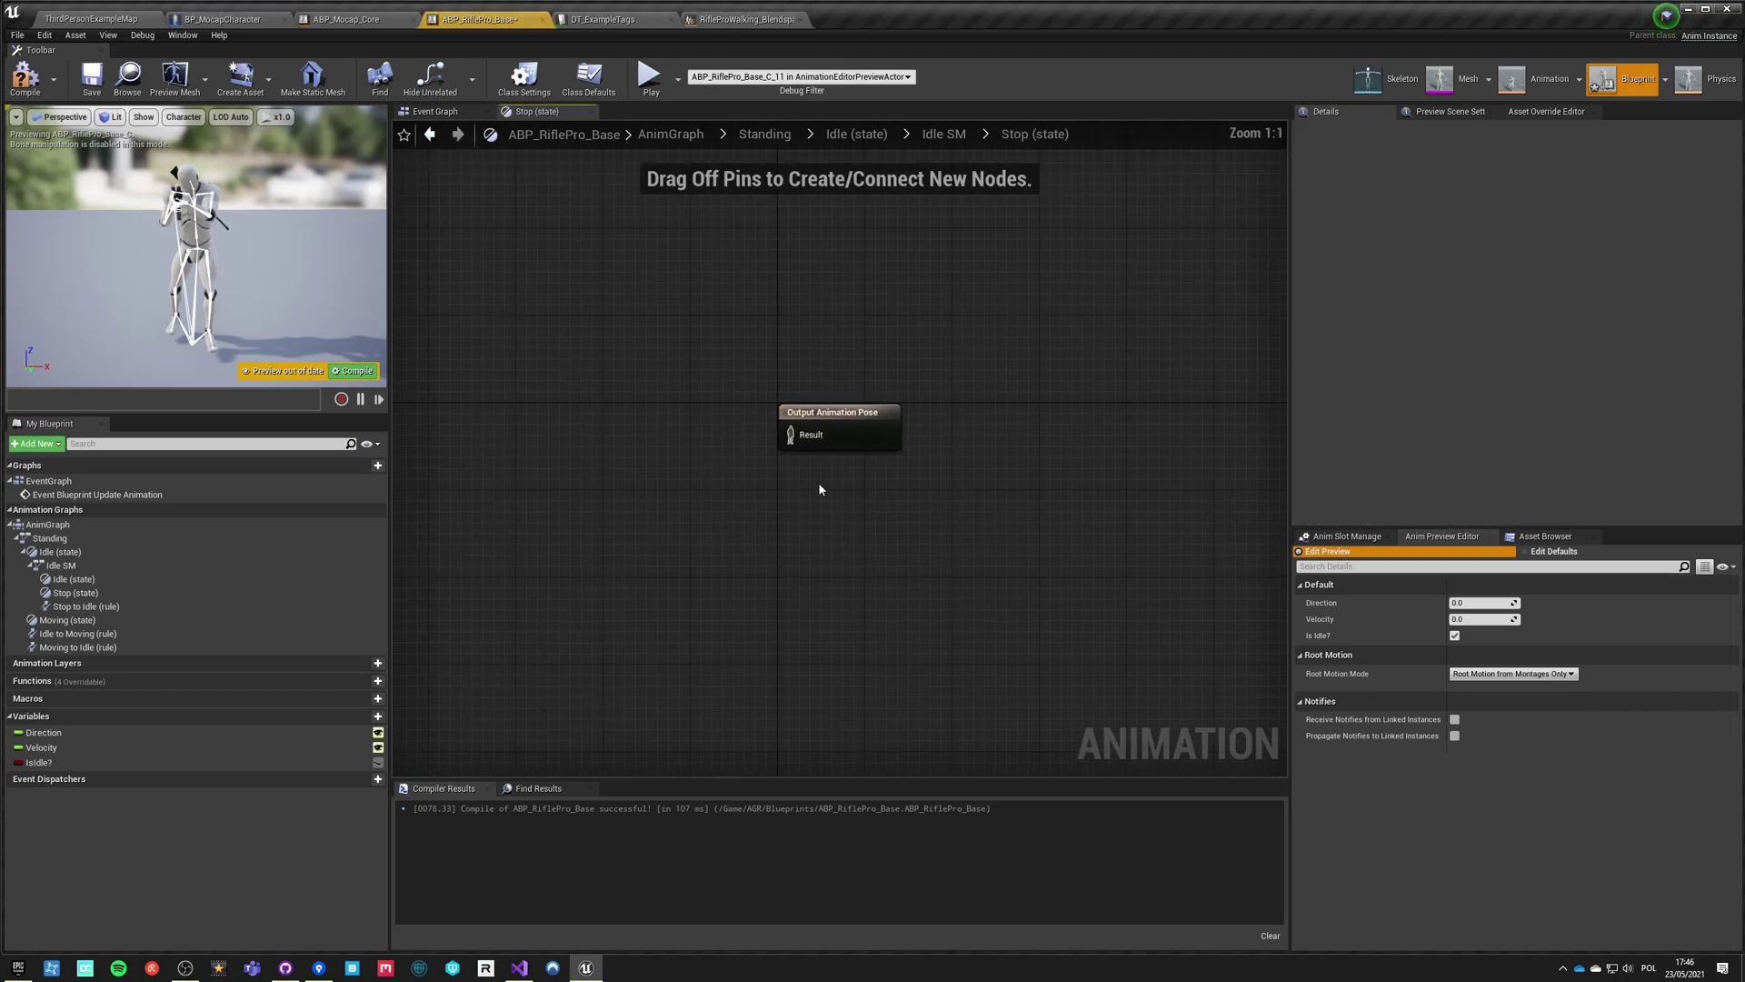
left_click(26, 80)
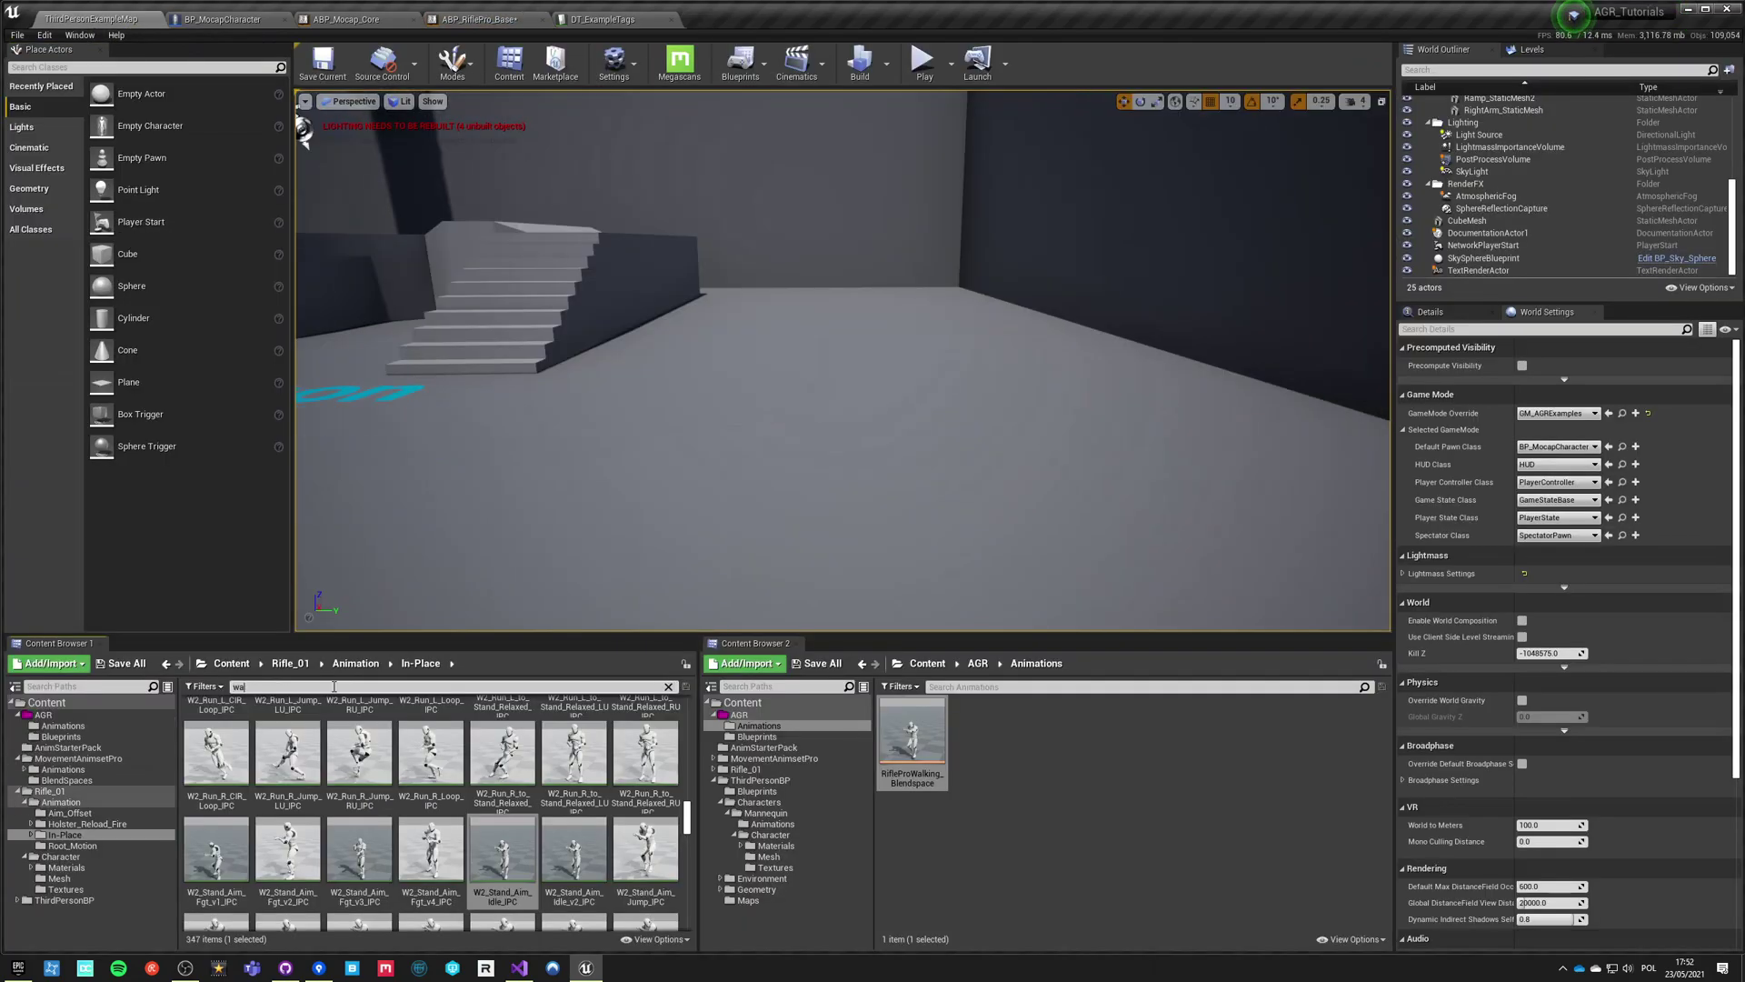
Search the In-Place animations for "walk B to stand" and add the W2_Walk_Aim_B_to_Stand_Aim LU and RU sequences to the Stop graph.
type("lk B to stand")
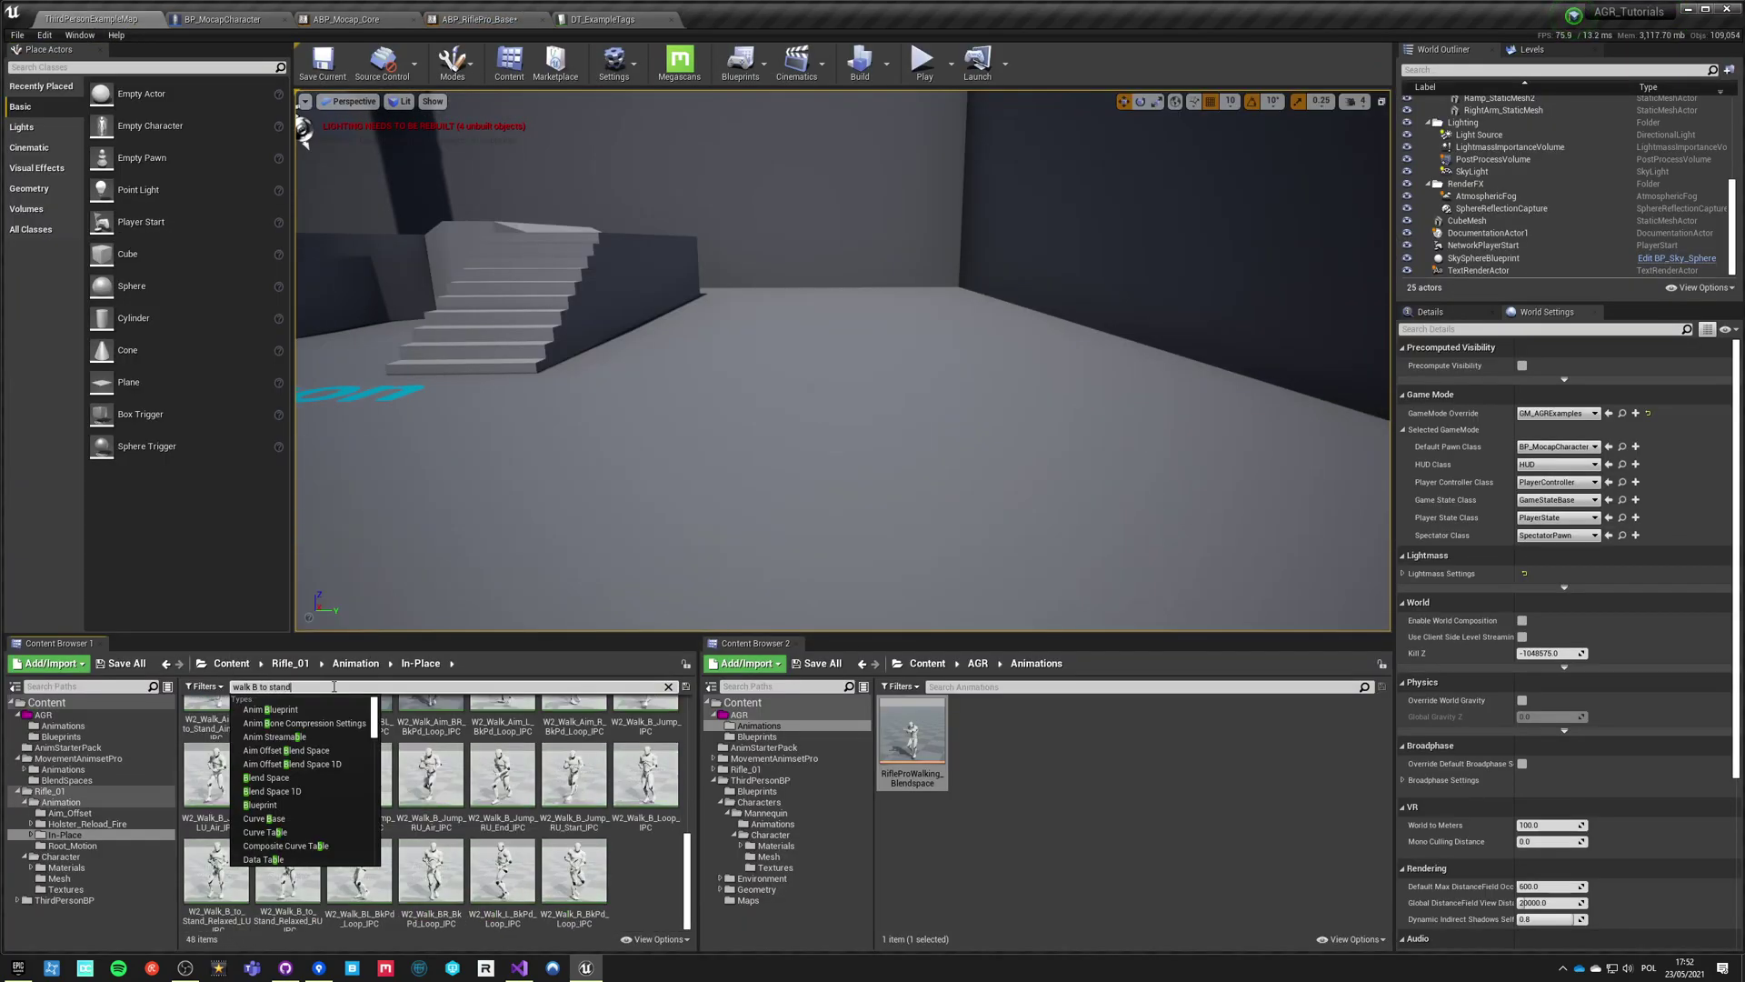
key("Return")
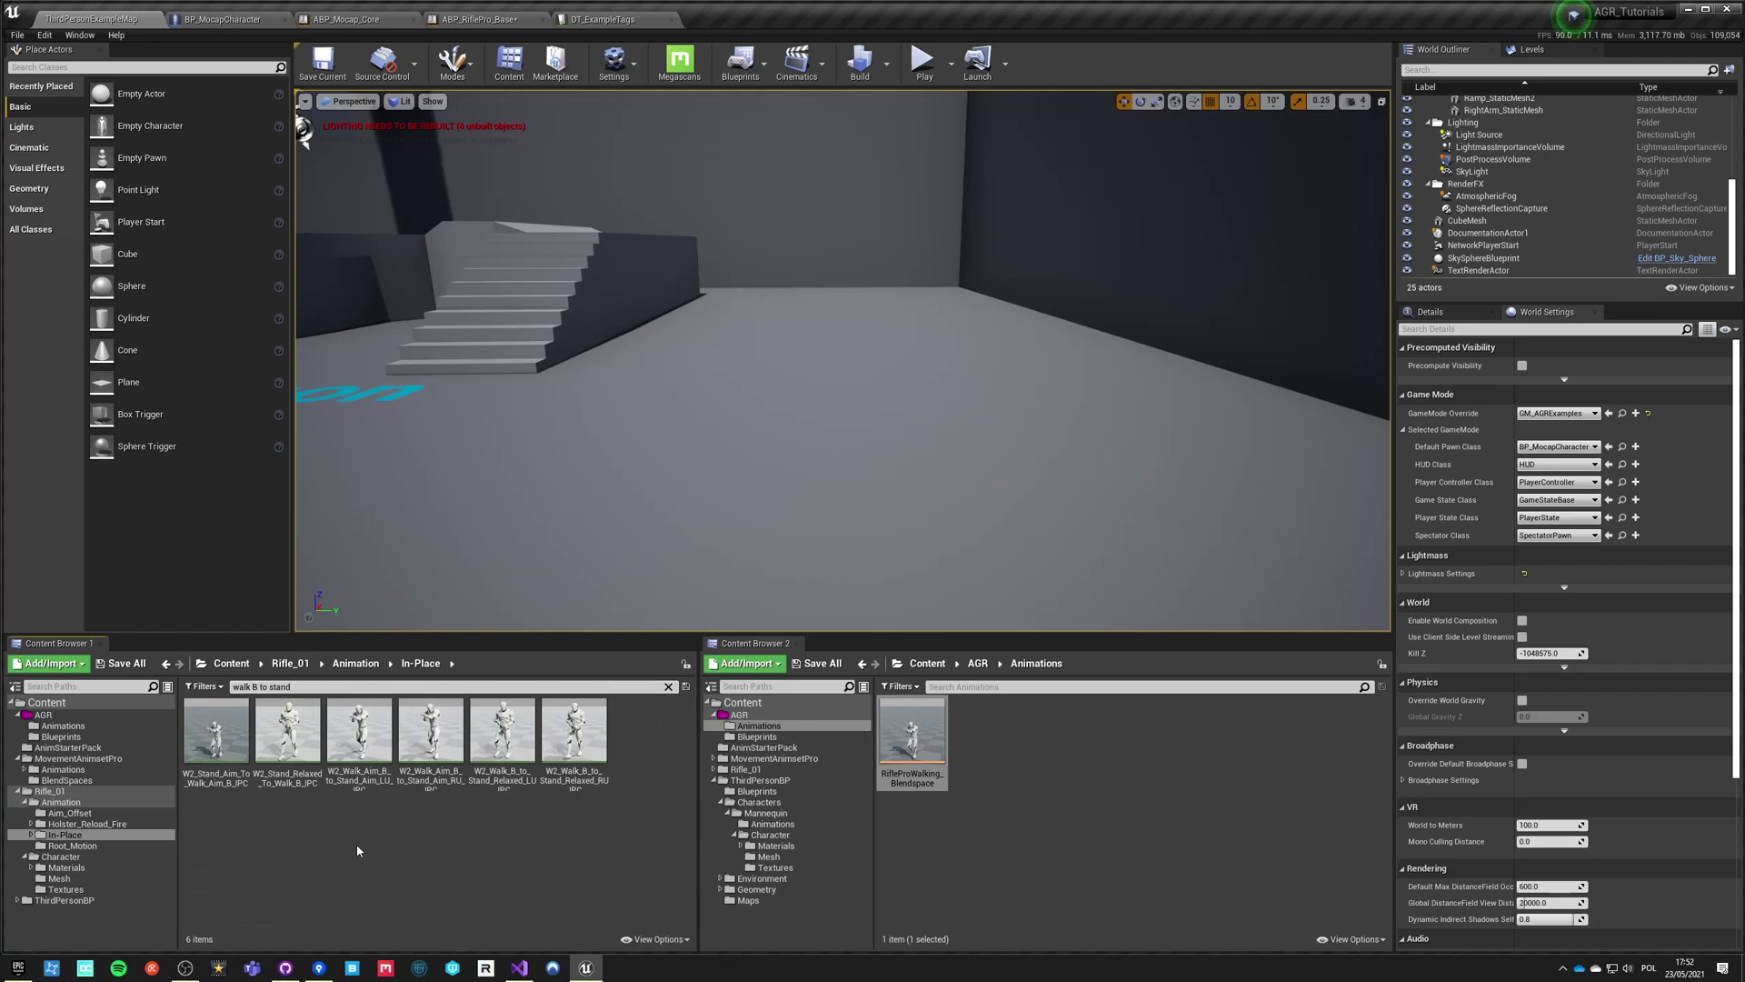
left_click(364, 732)
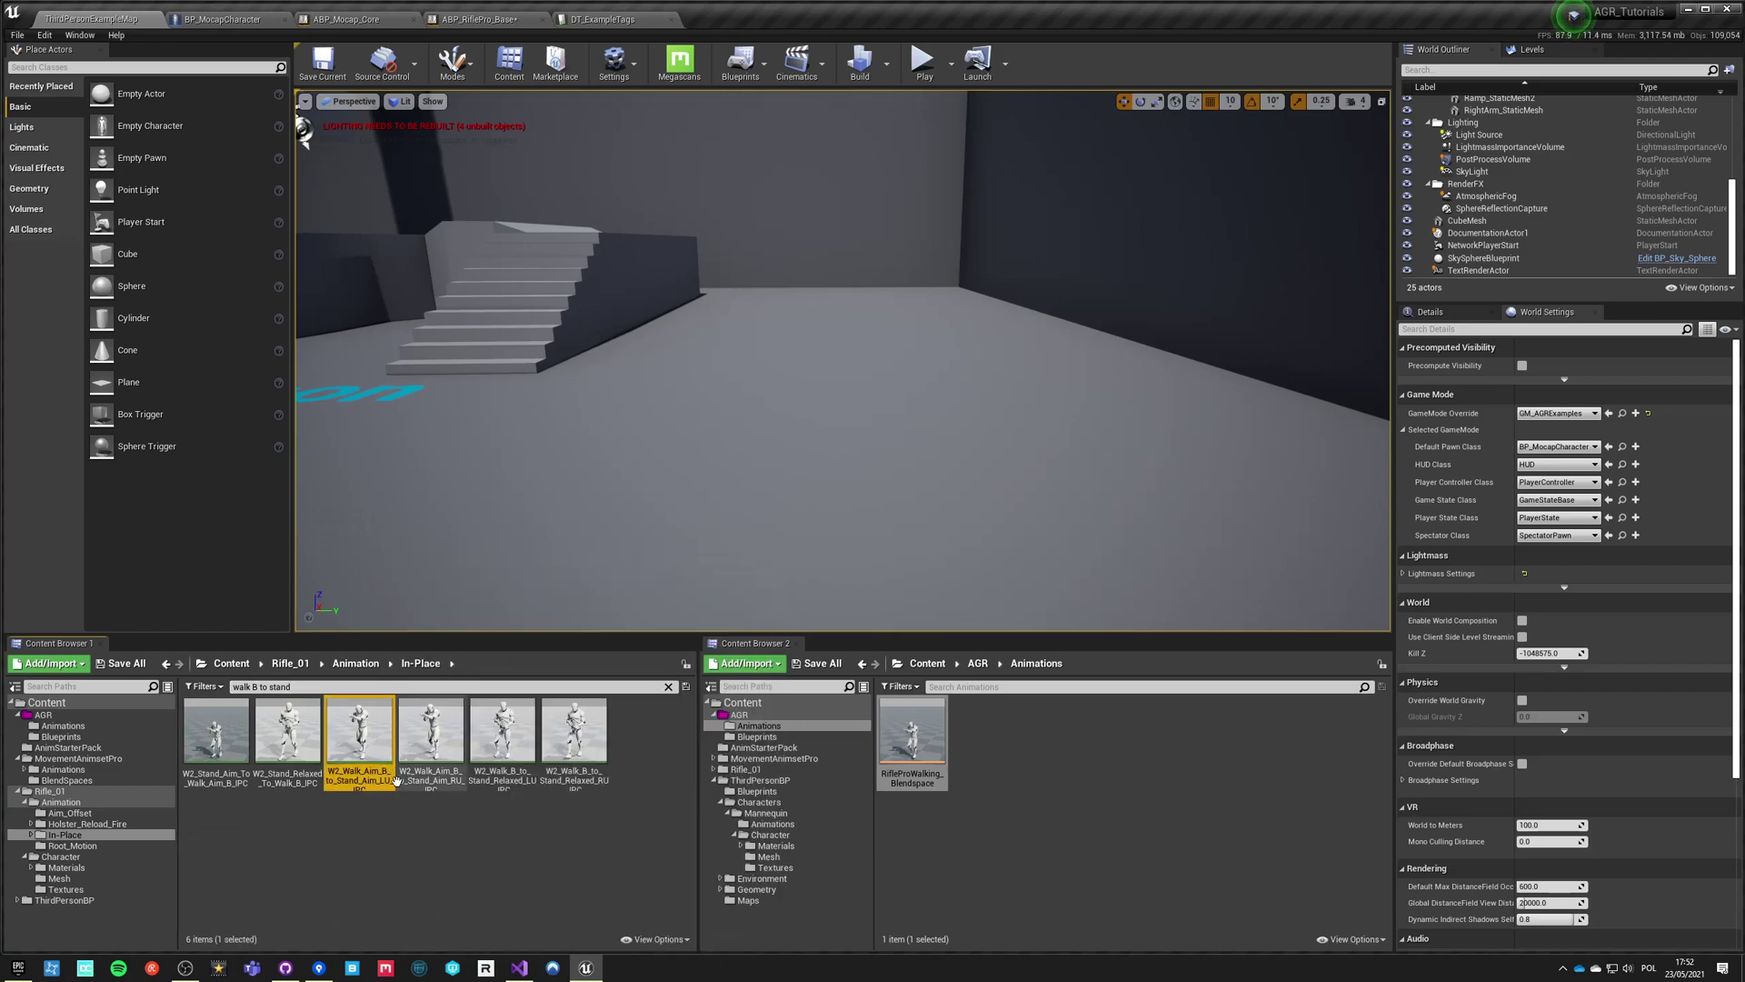
left_click_drag(368, 738, 677, 272)
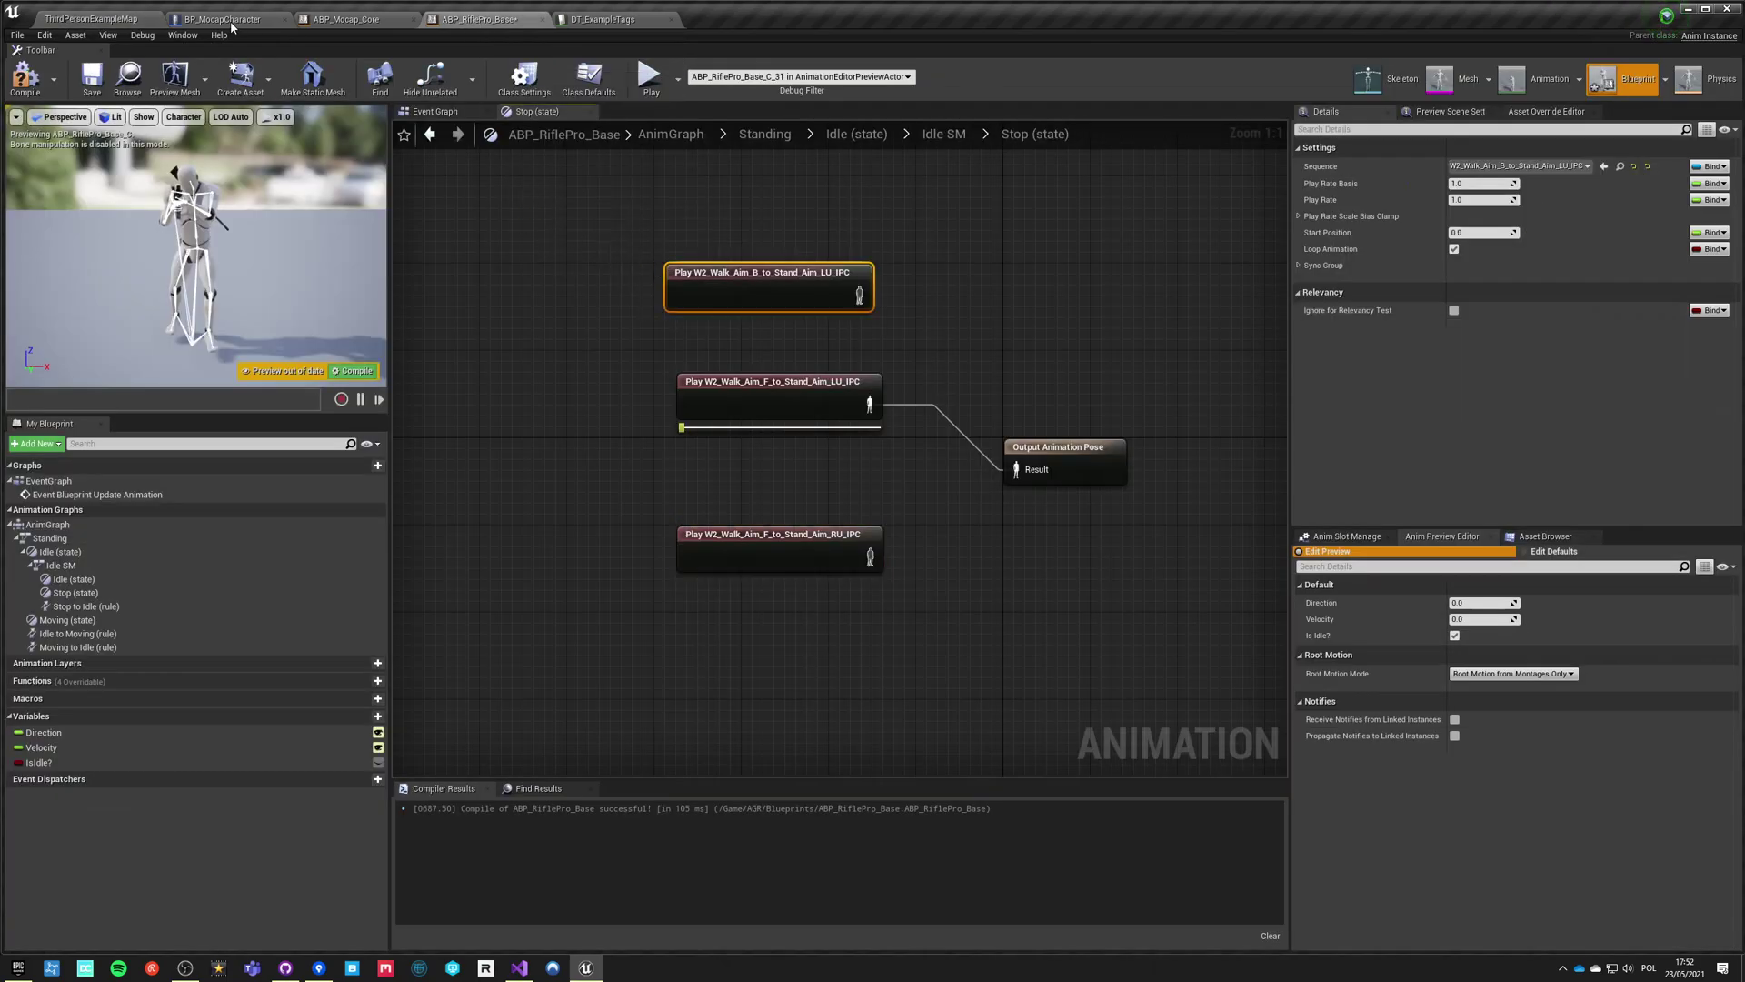
left_click(88, 19)
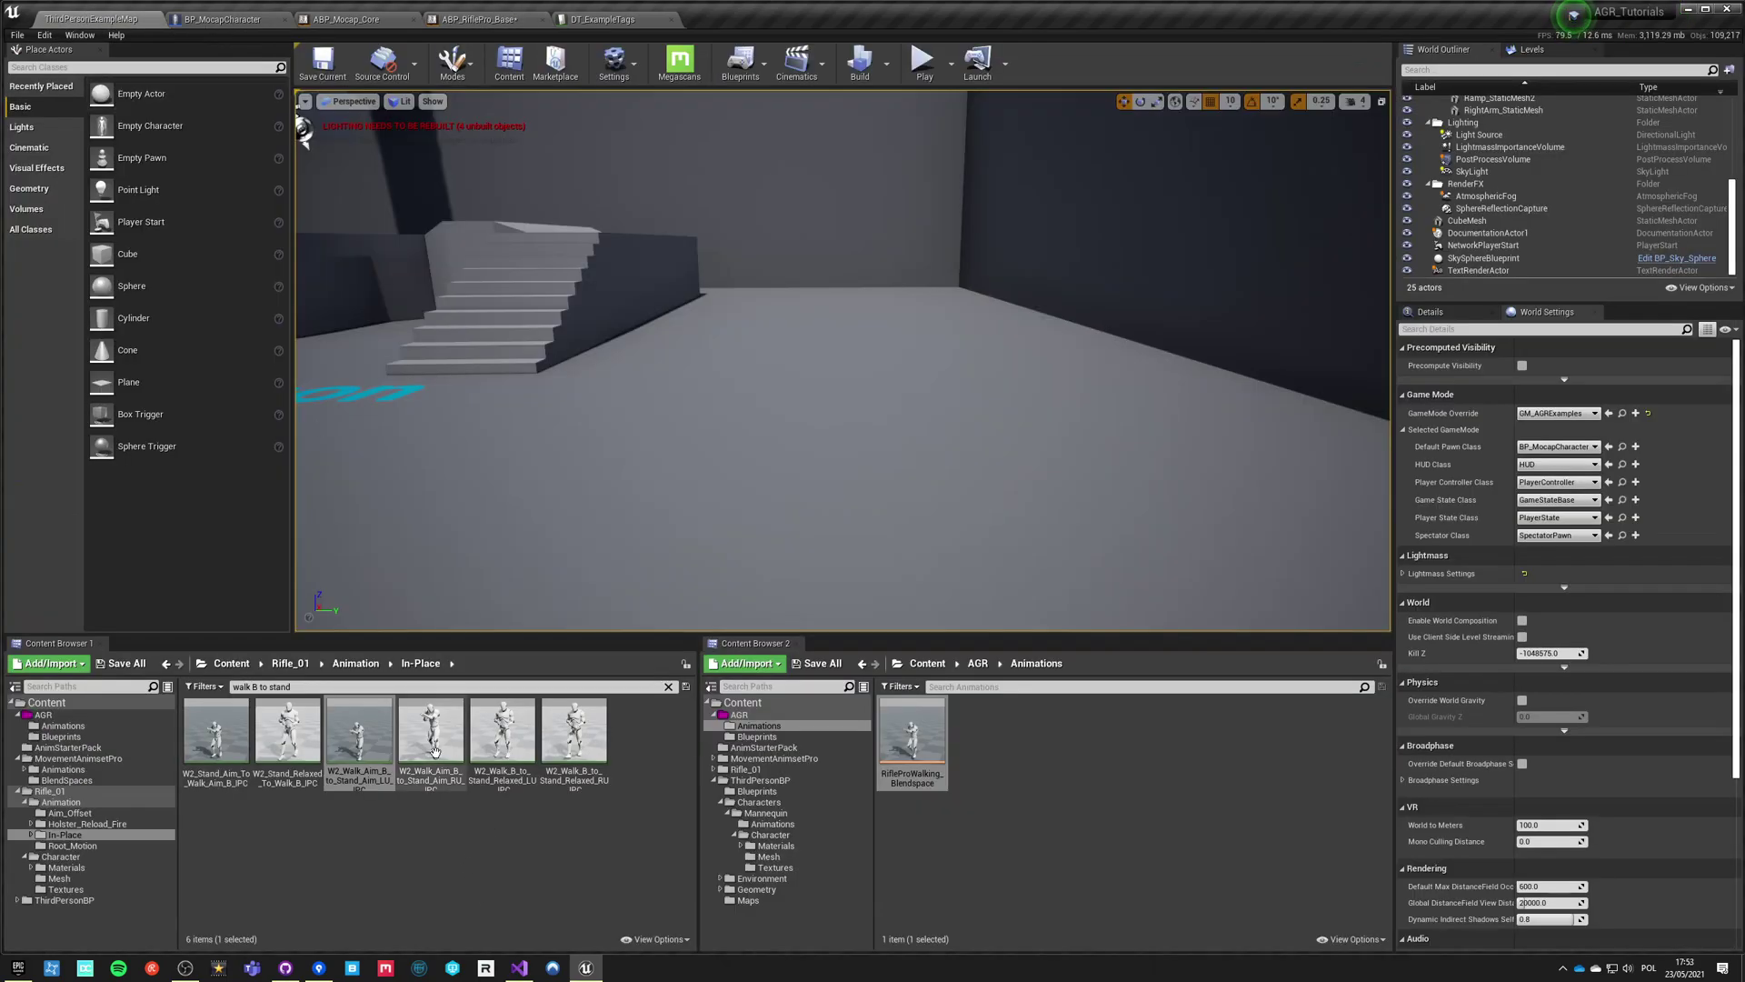
left_click_drag(436, 753, 691, 223)
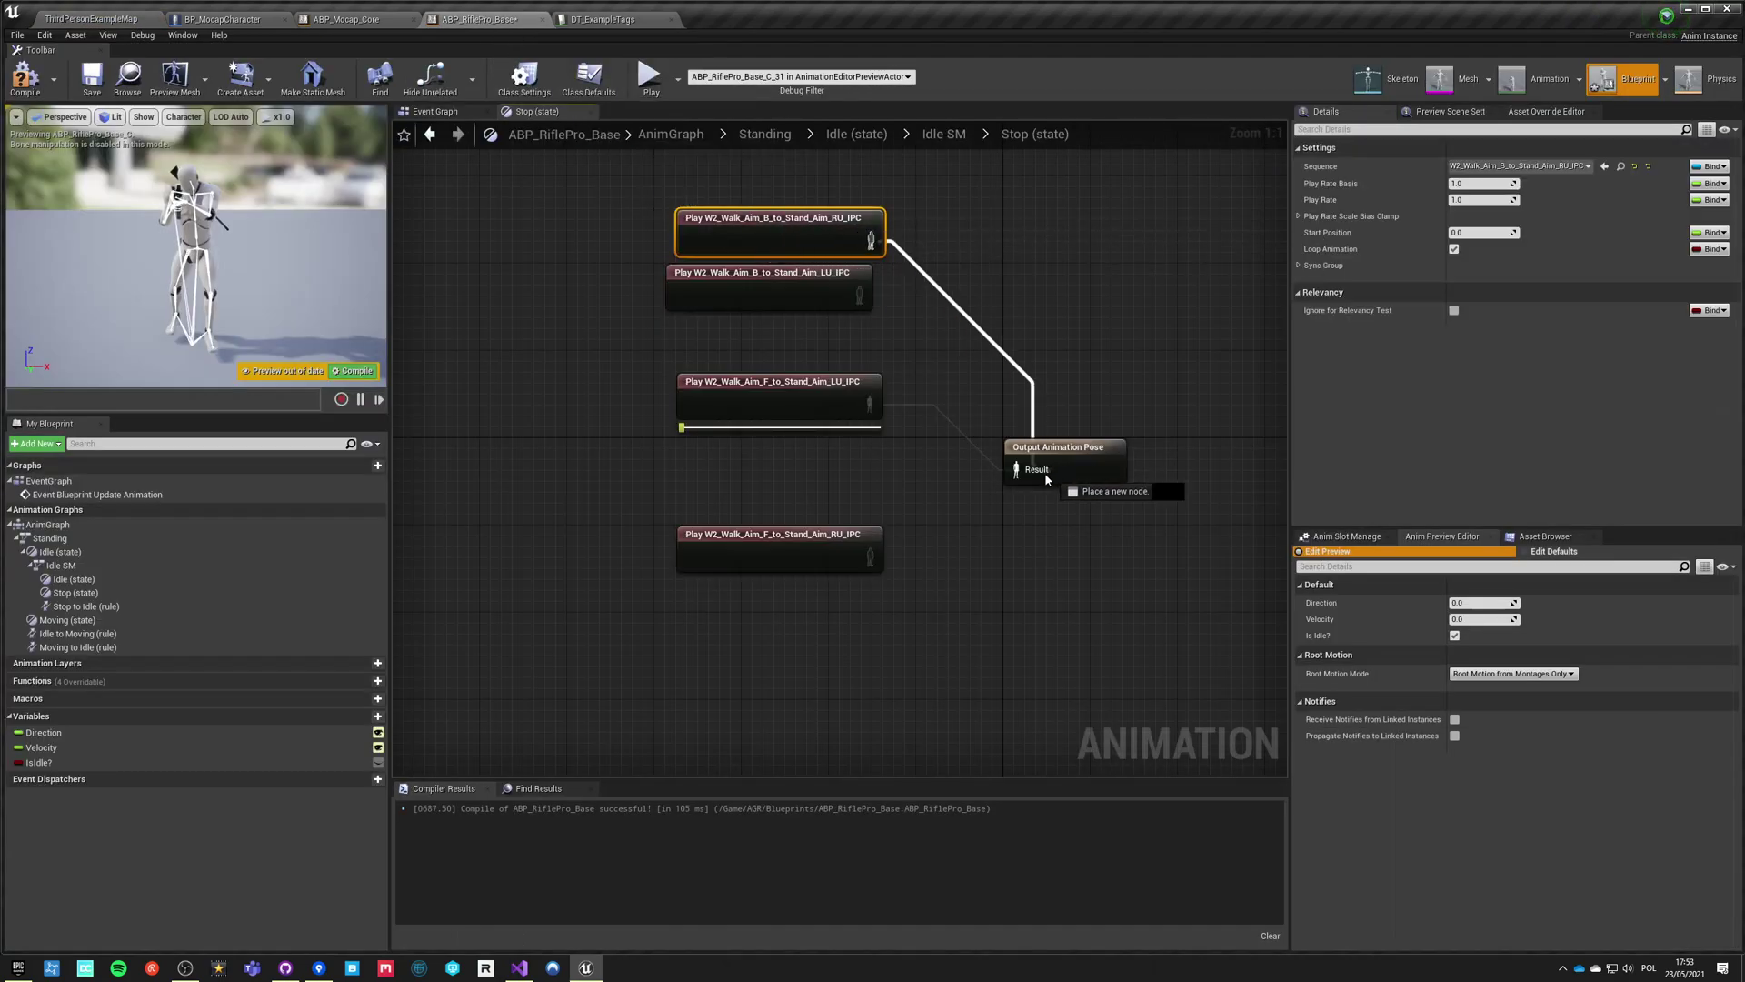
Try the backward LU and RU stop sequences as the output pose, compile each, and leave RU connected to Result.
left_click(23, 78)
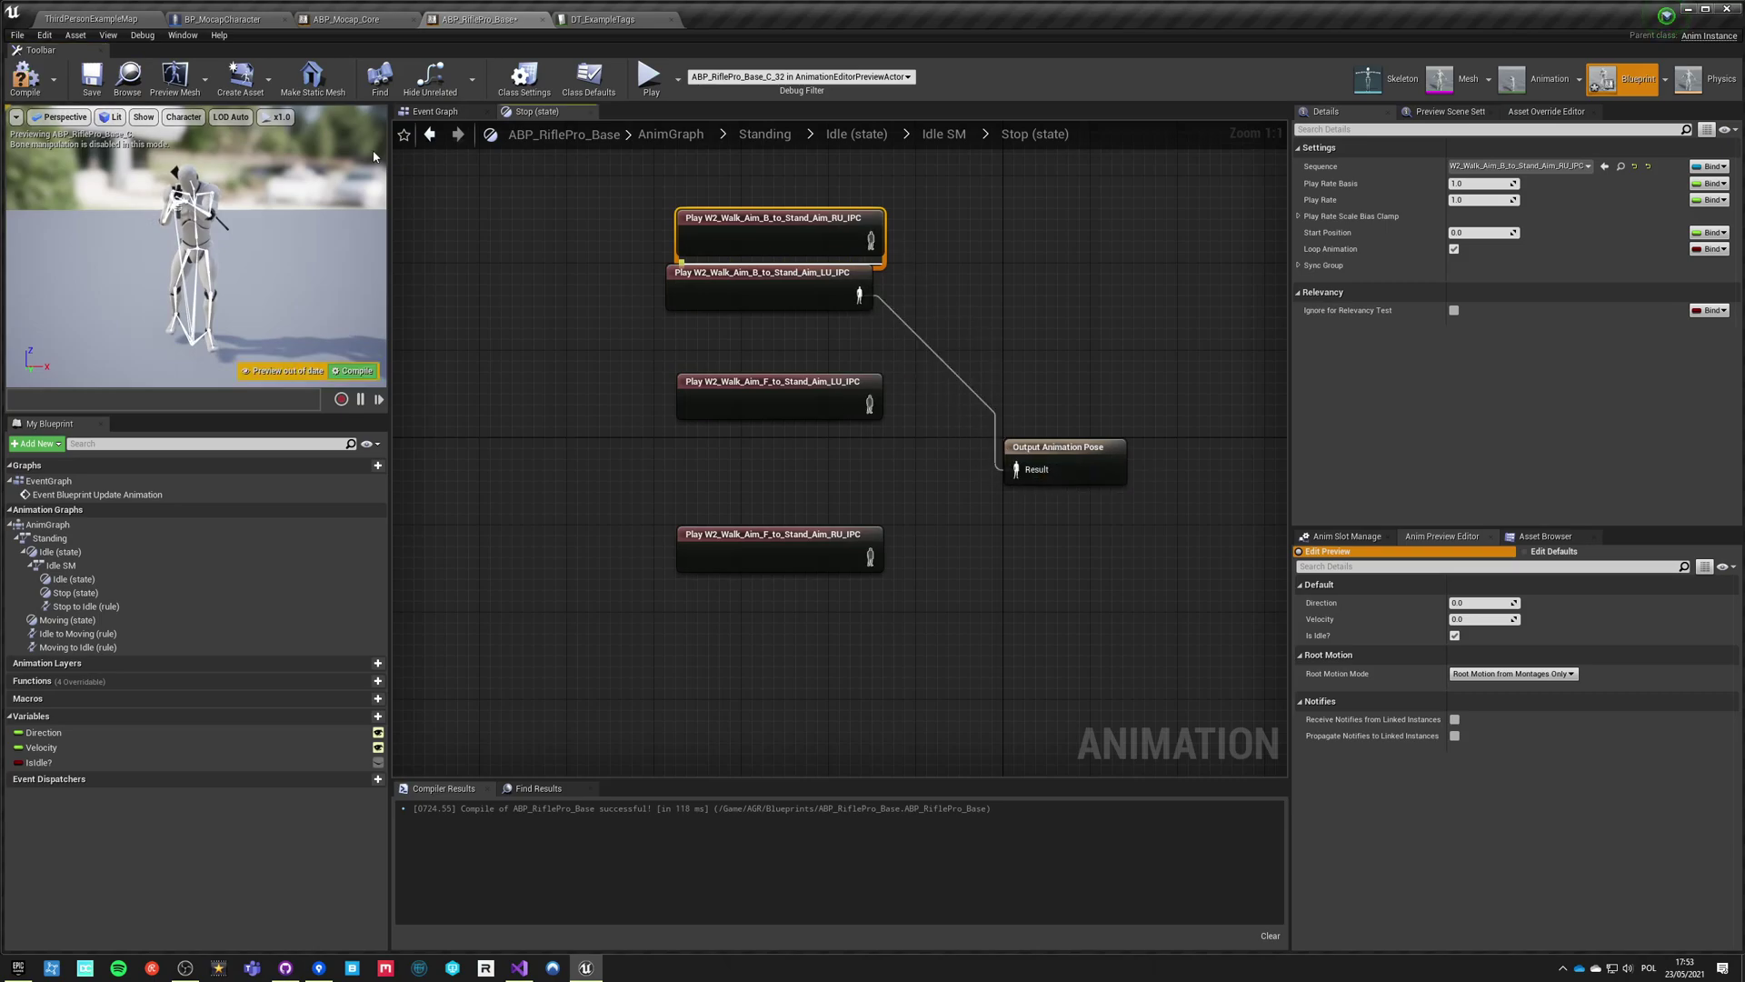
left_click(26, 79)
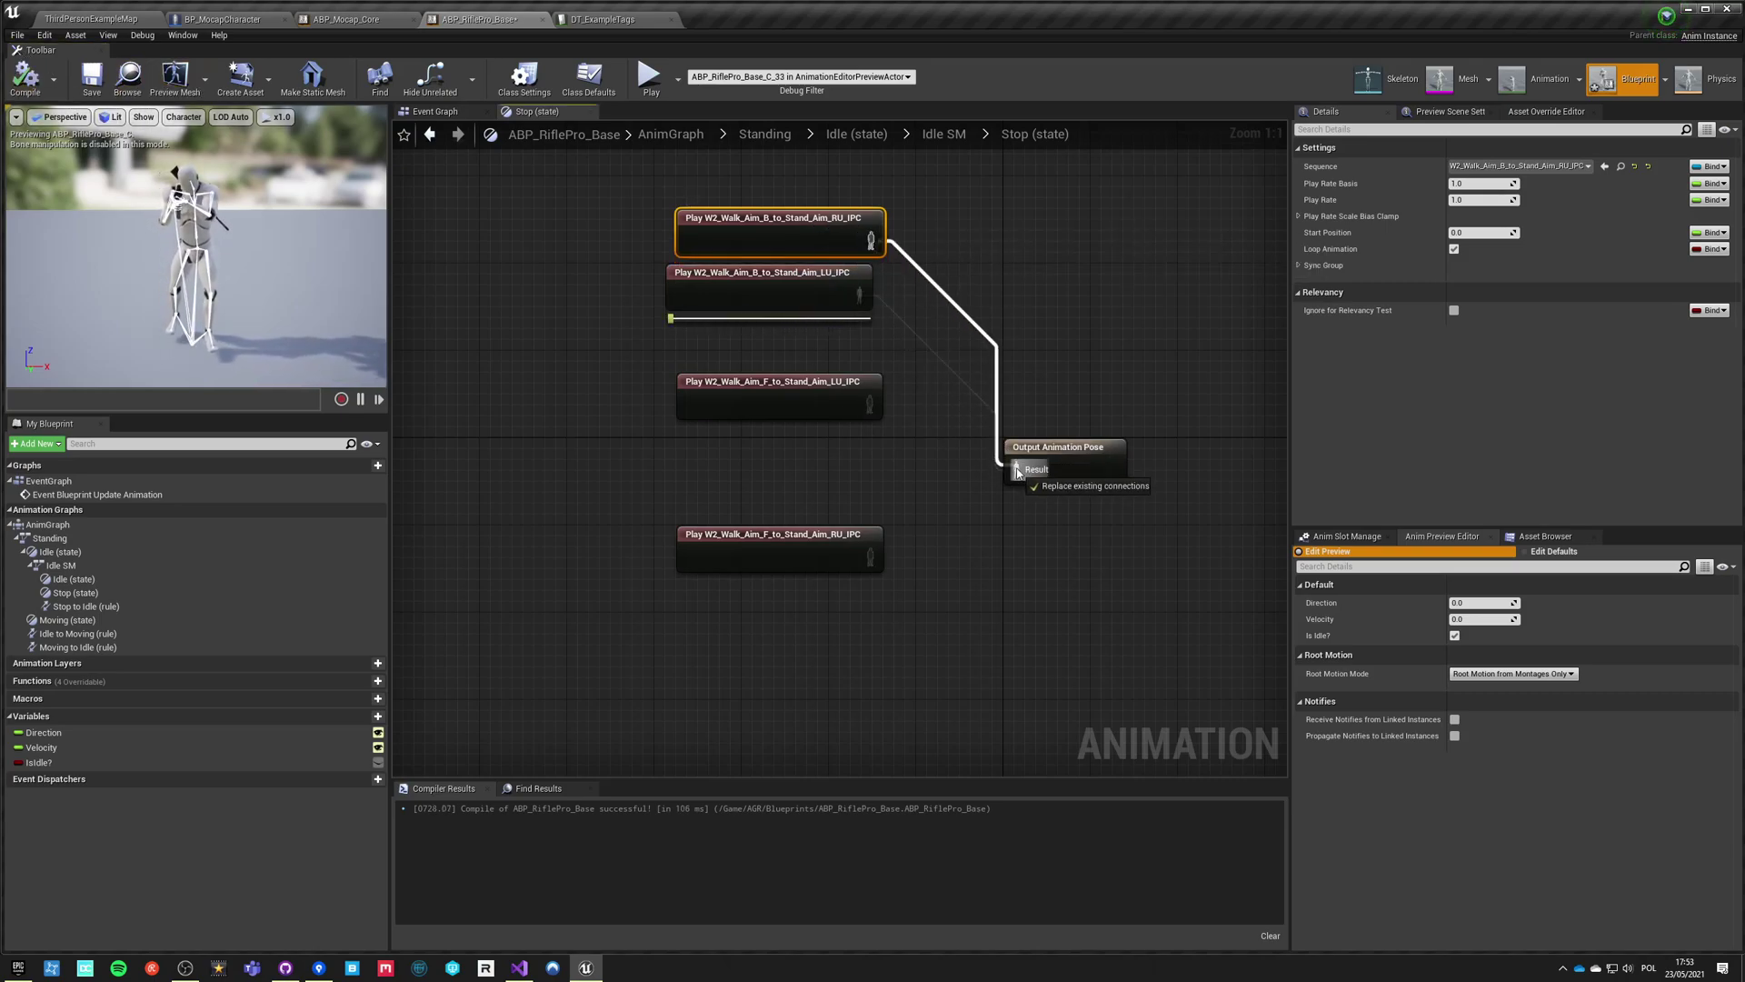
left_click(27, 79)
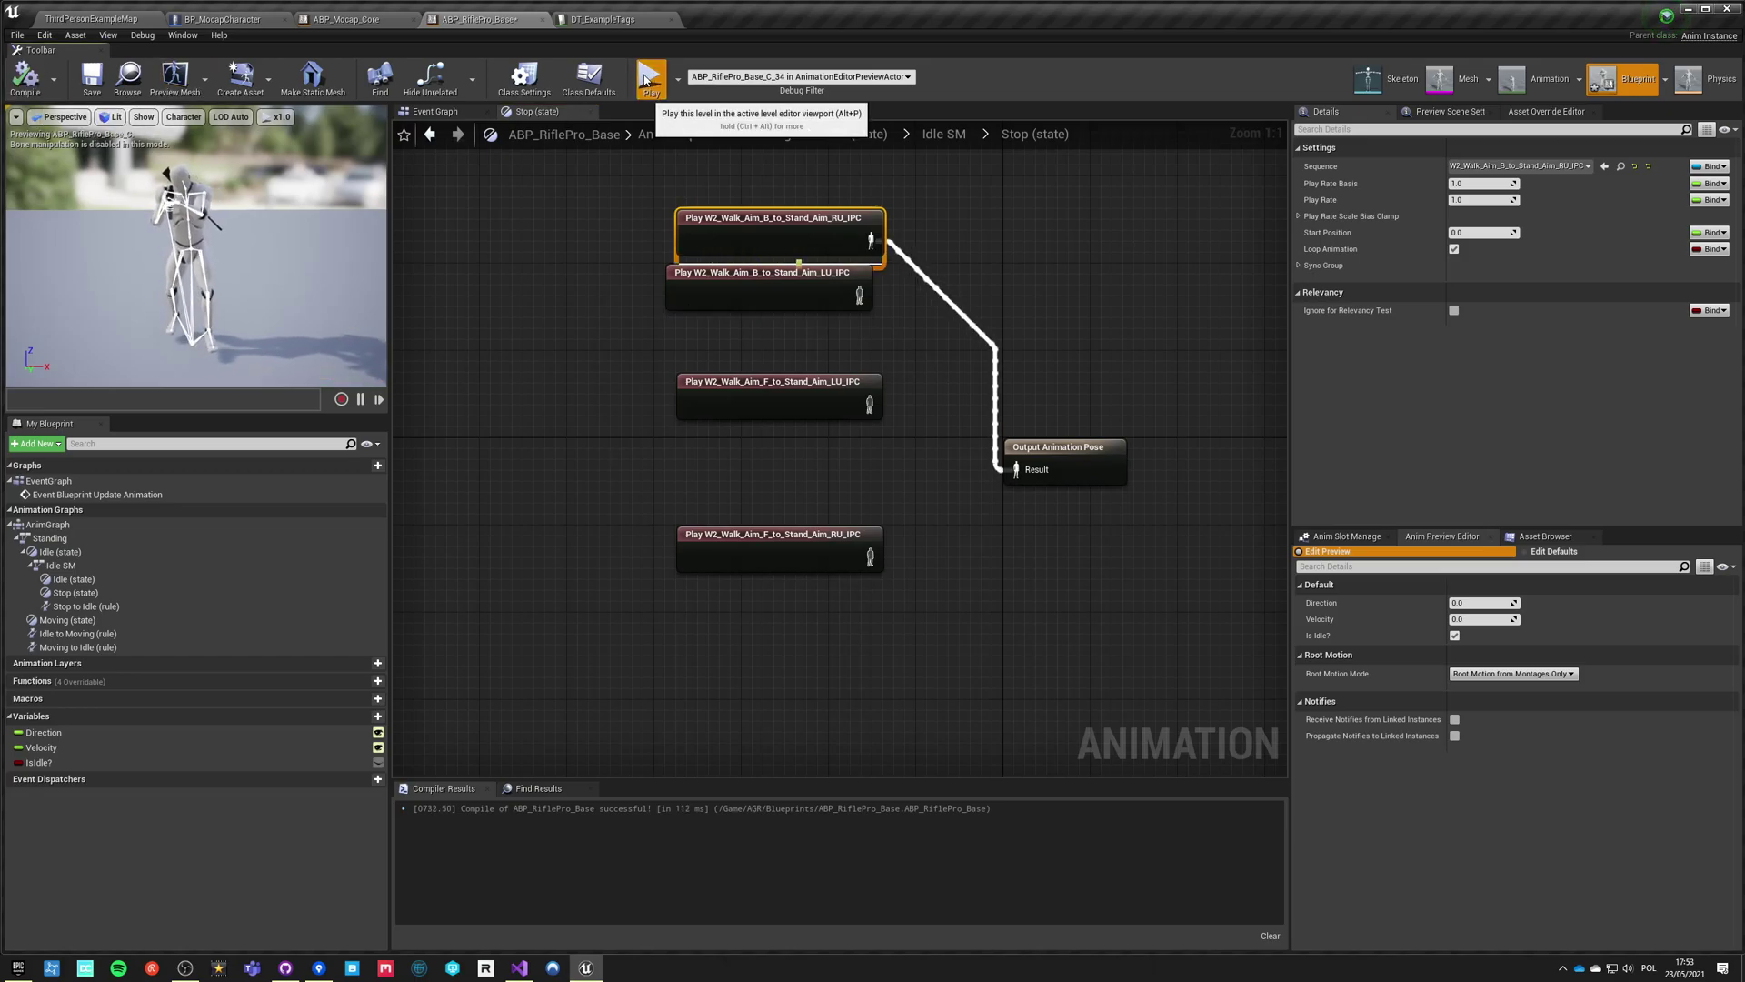
Play the level and walk the character in different directions to check the stop animation, ending the session when done.
left_click(649, 77)
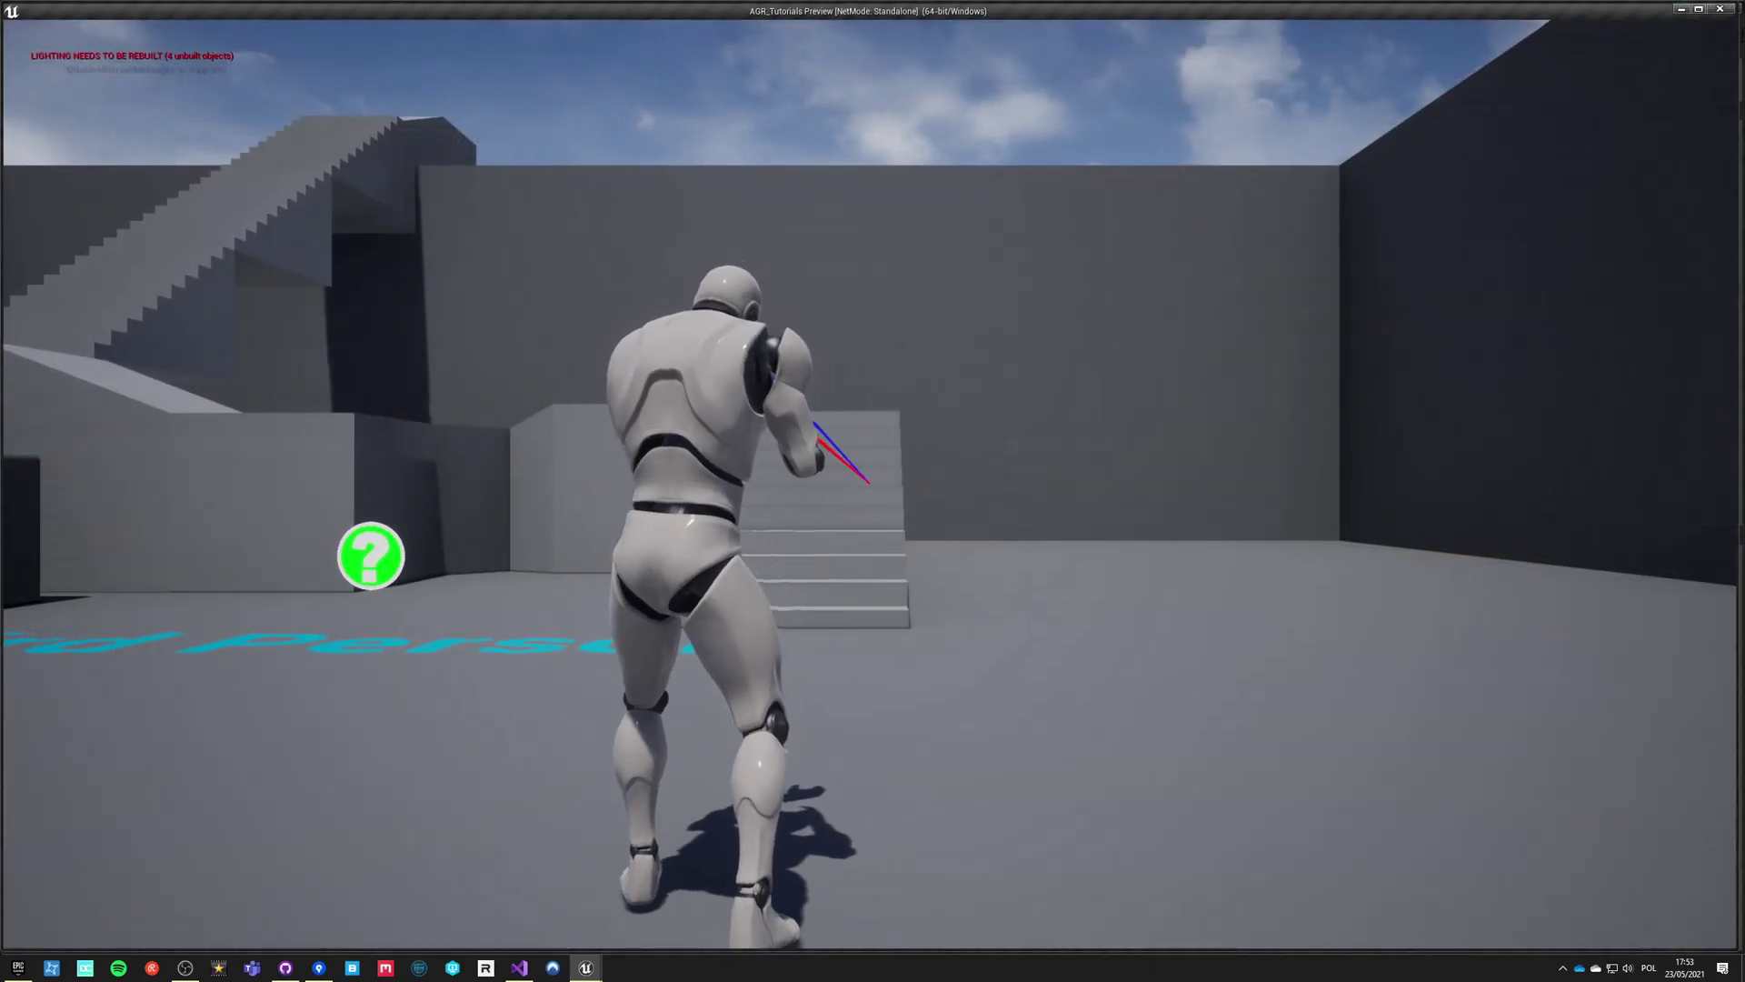
key("d")
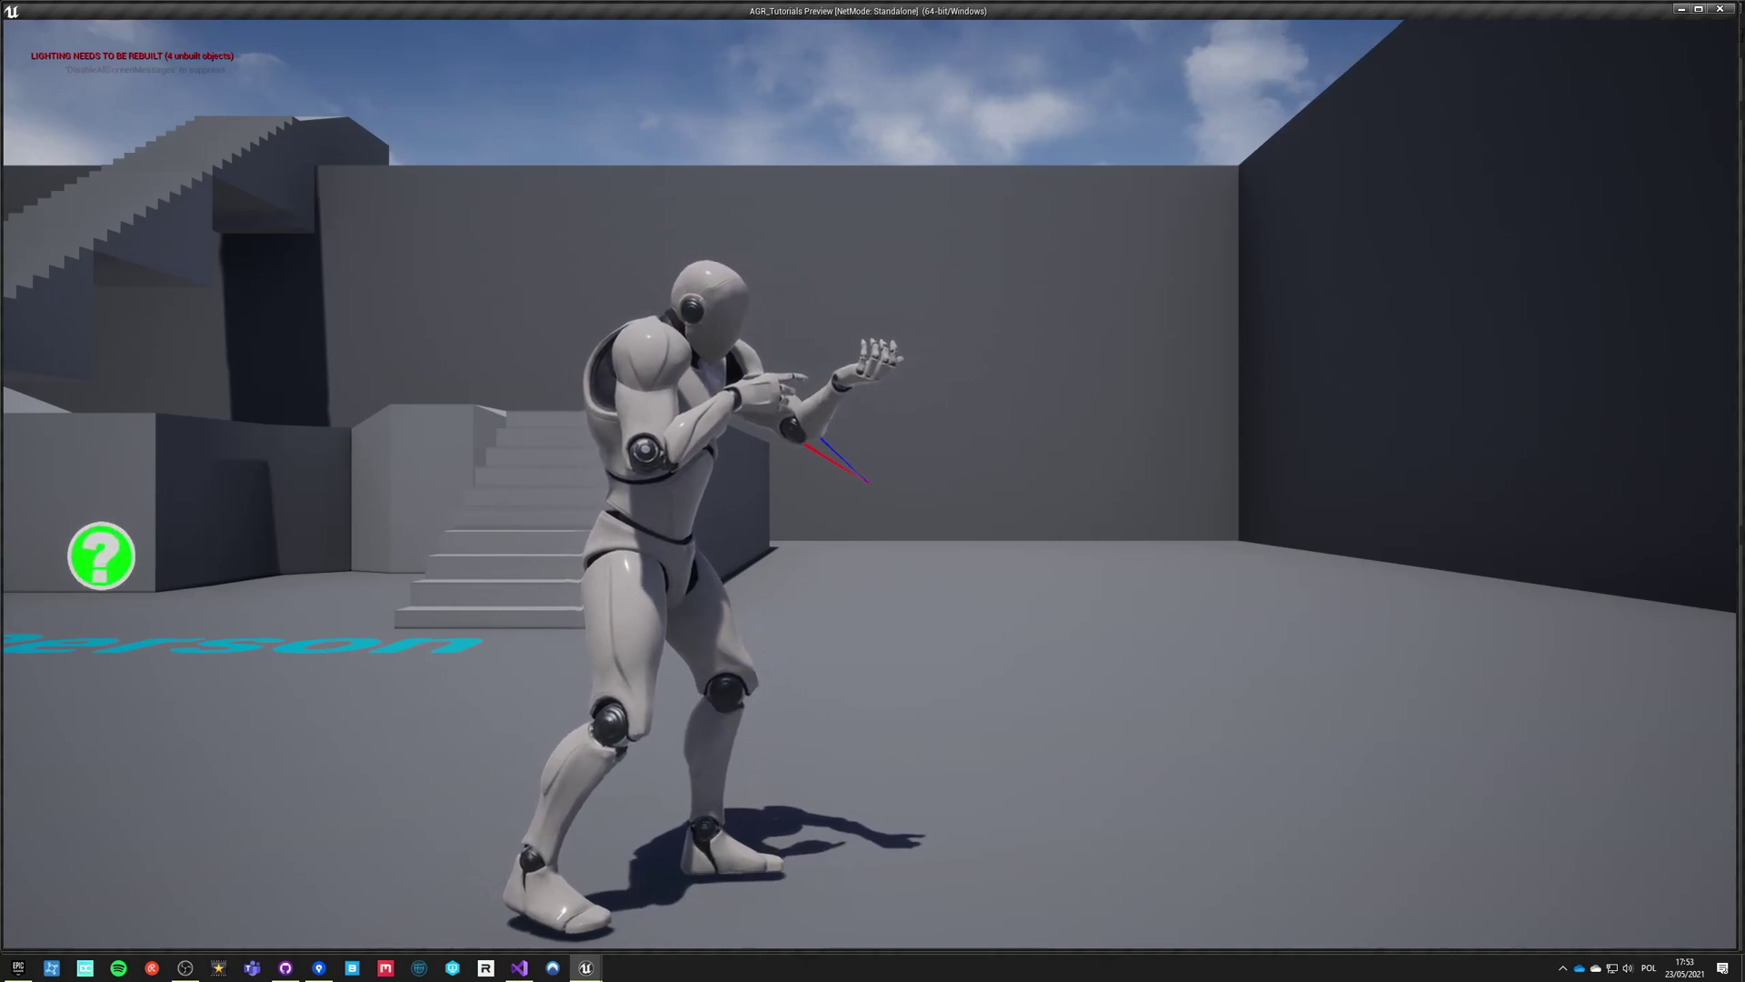
key("d")
key("w")
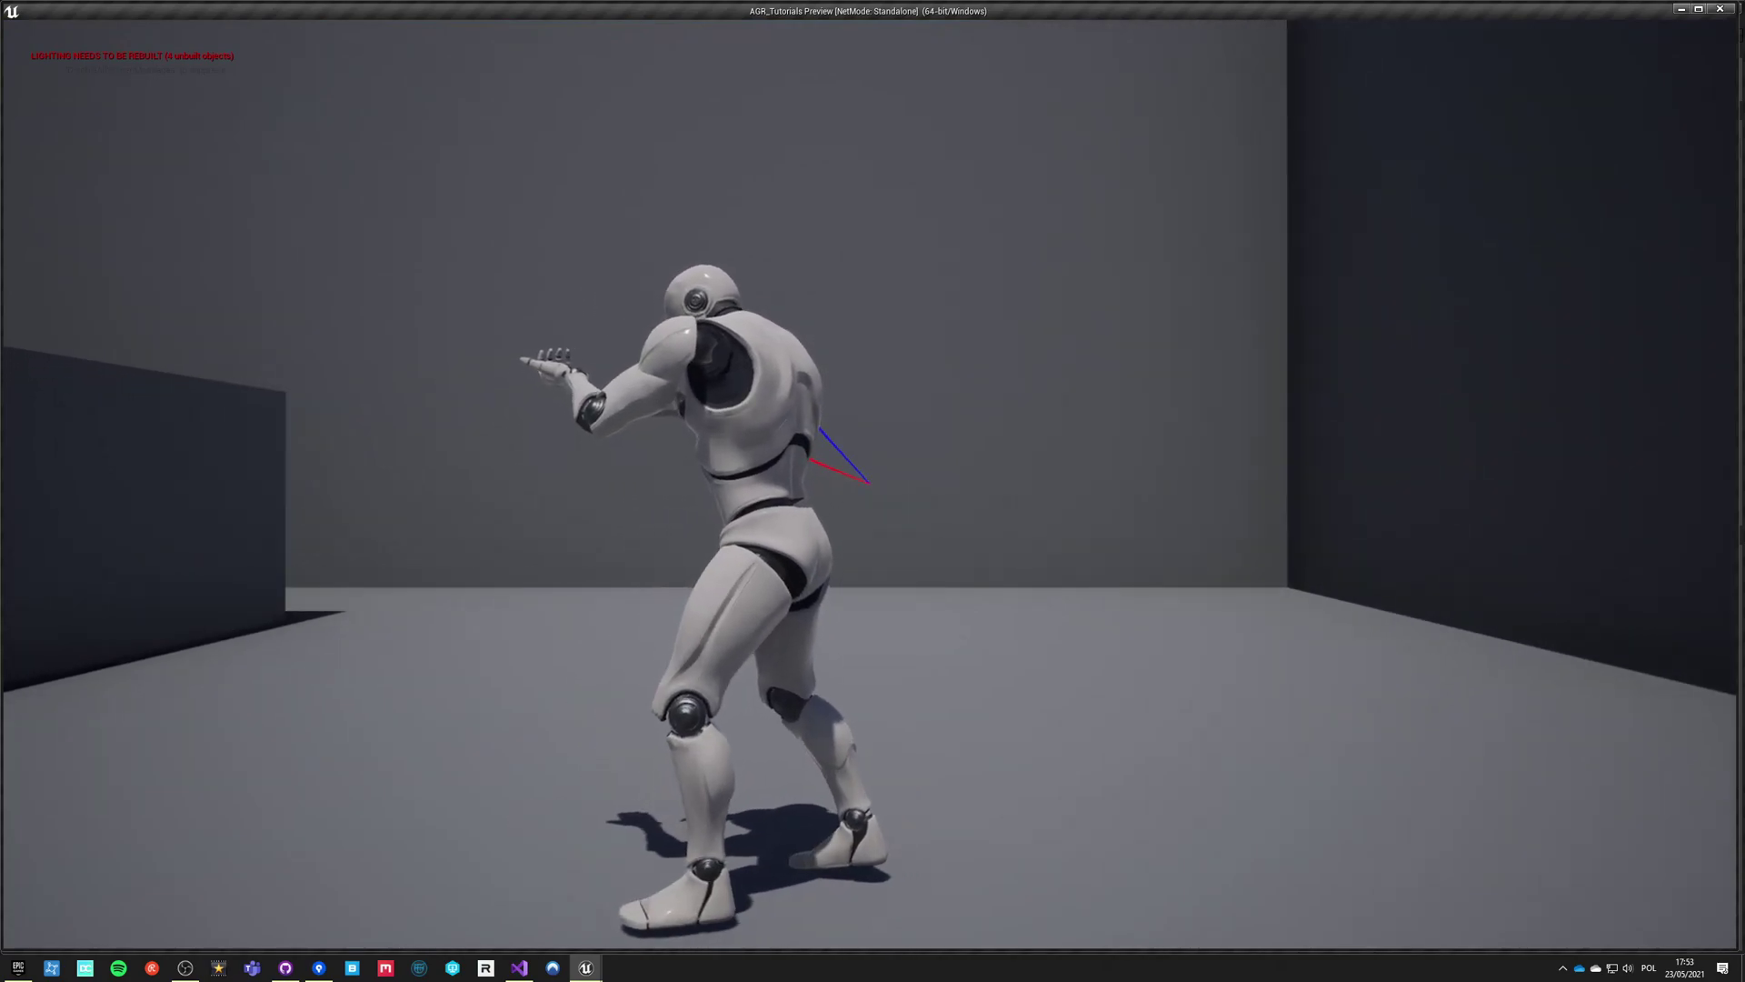
key("d")
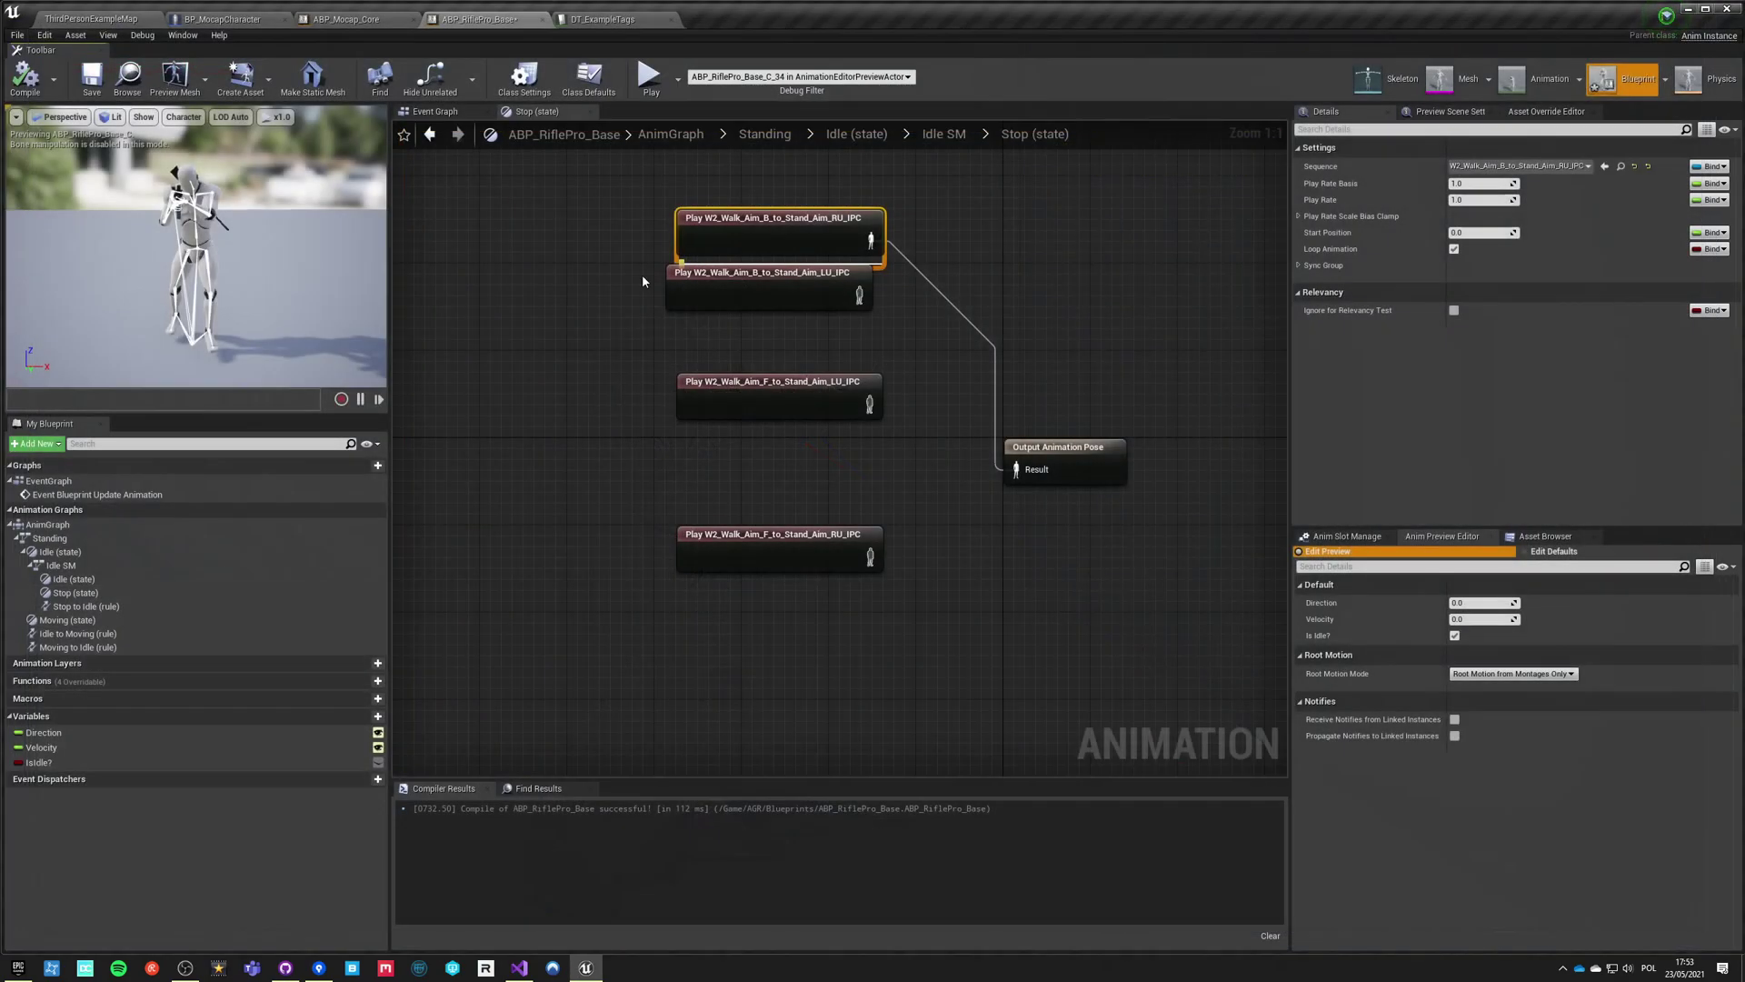
Set the Start Position of the backward RU stop sequence to 0.25, compile, and test stopping in play.
left_click_drag(750, 216, 732, 196)
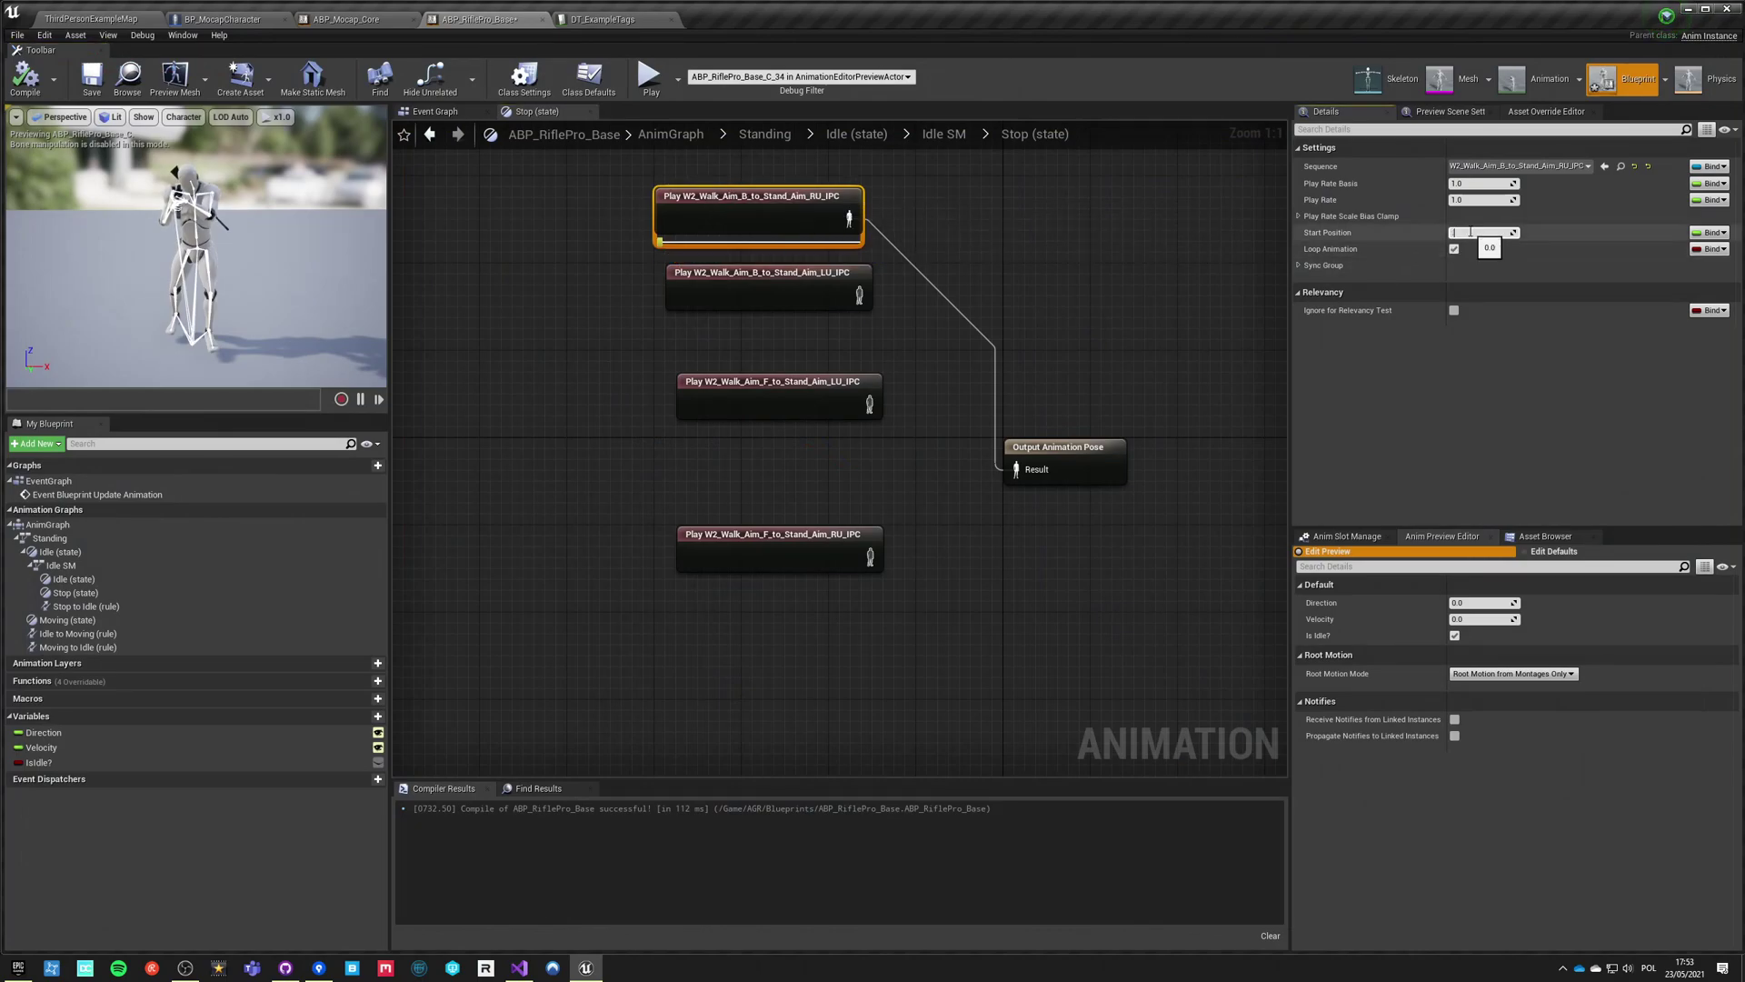
left_click(22, 78)
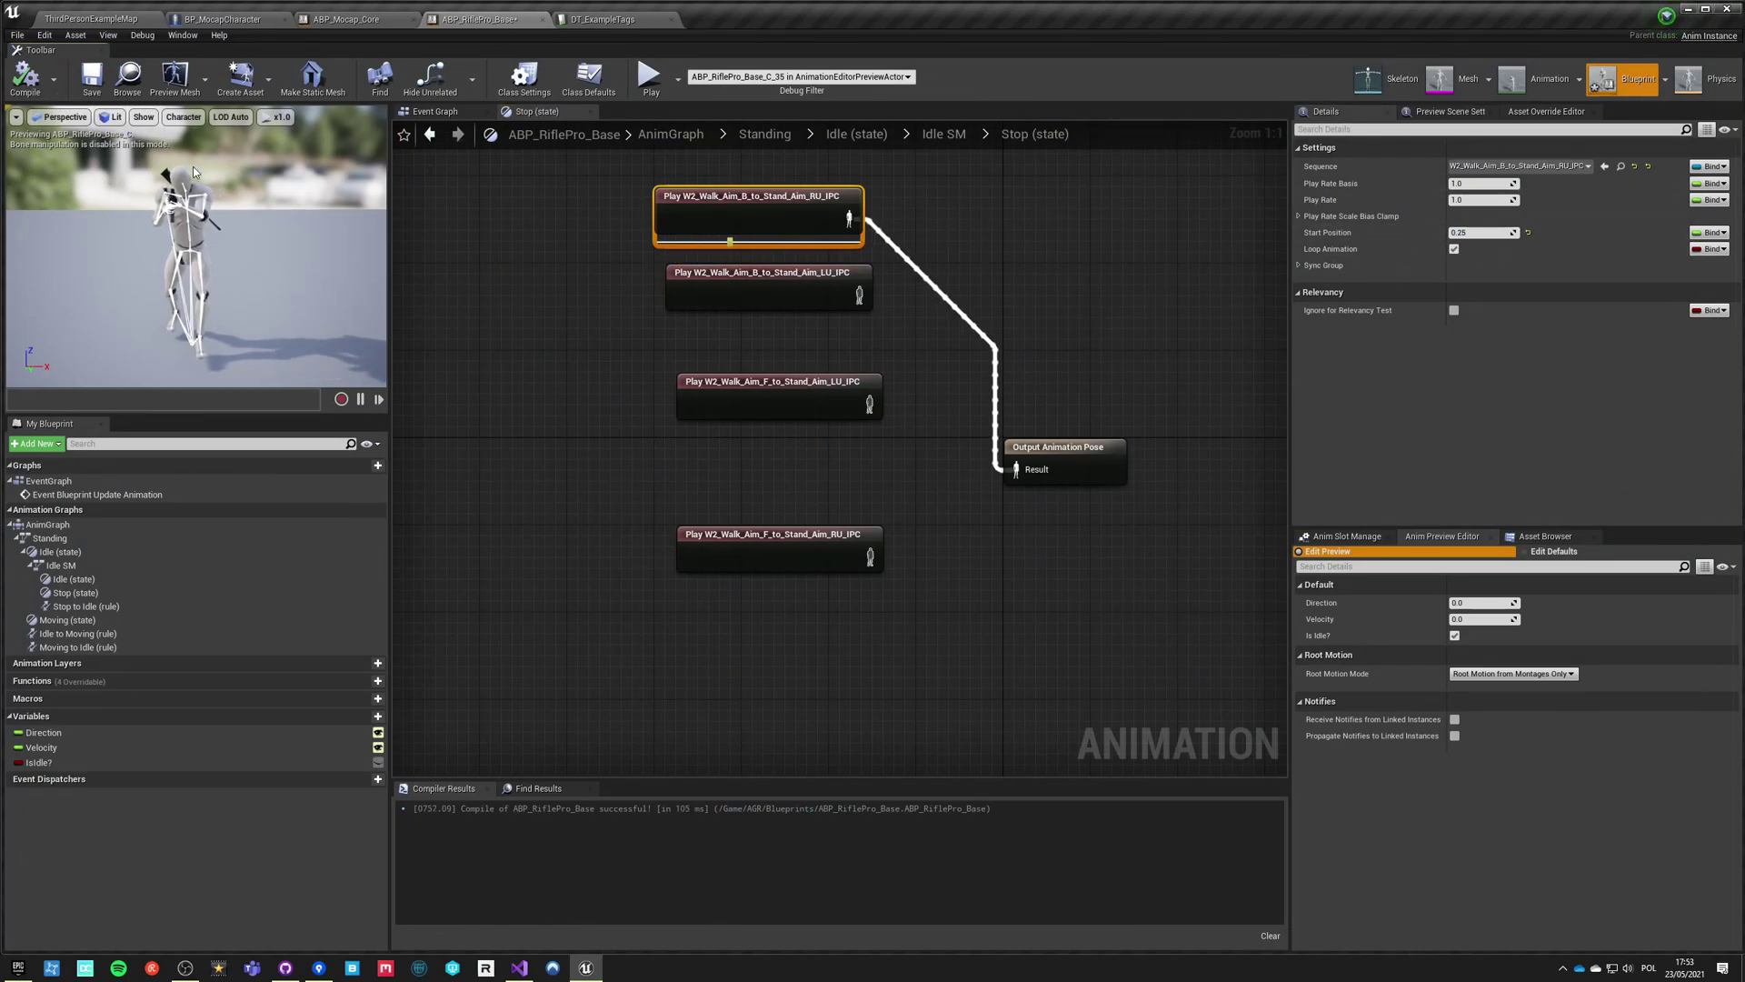
left_click(652, 78)
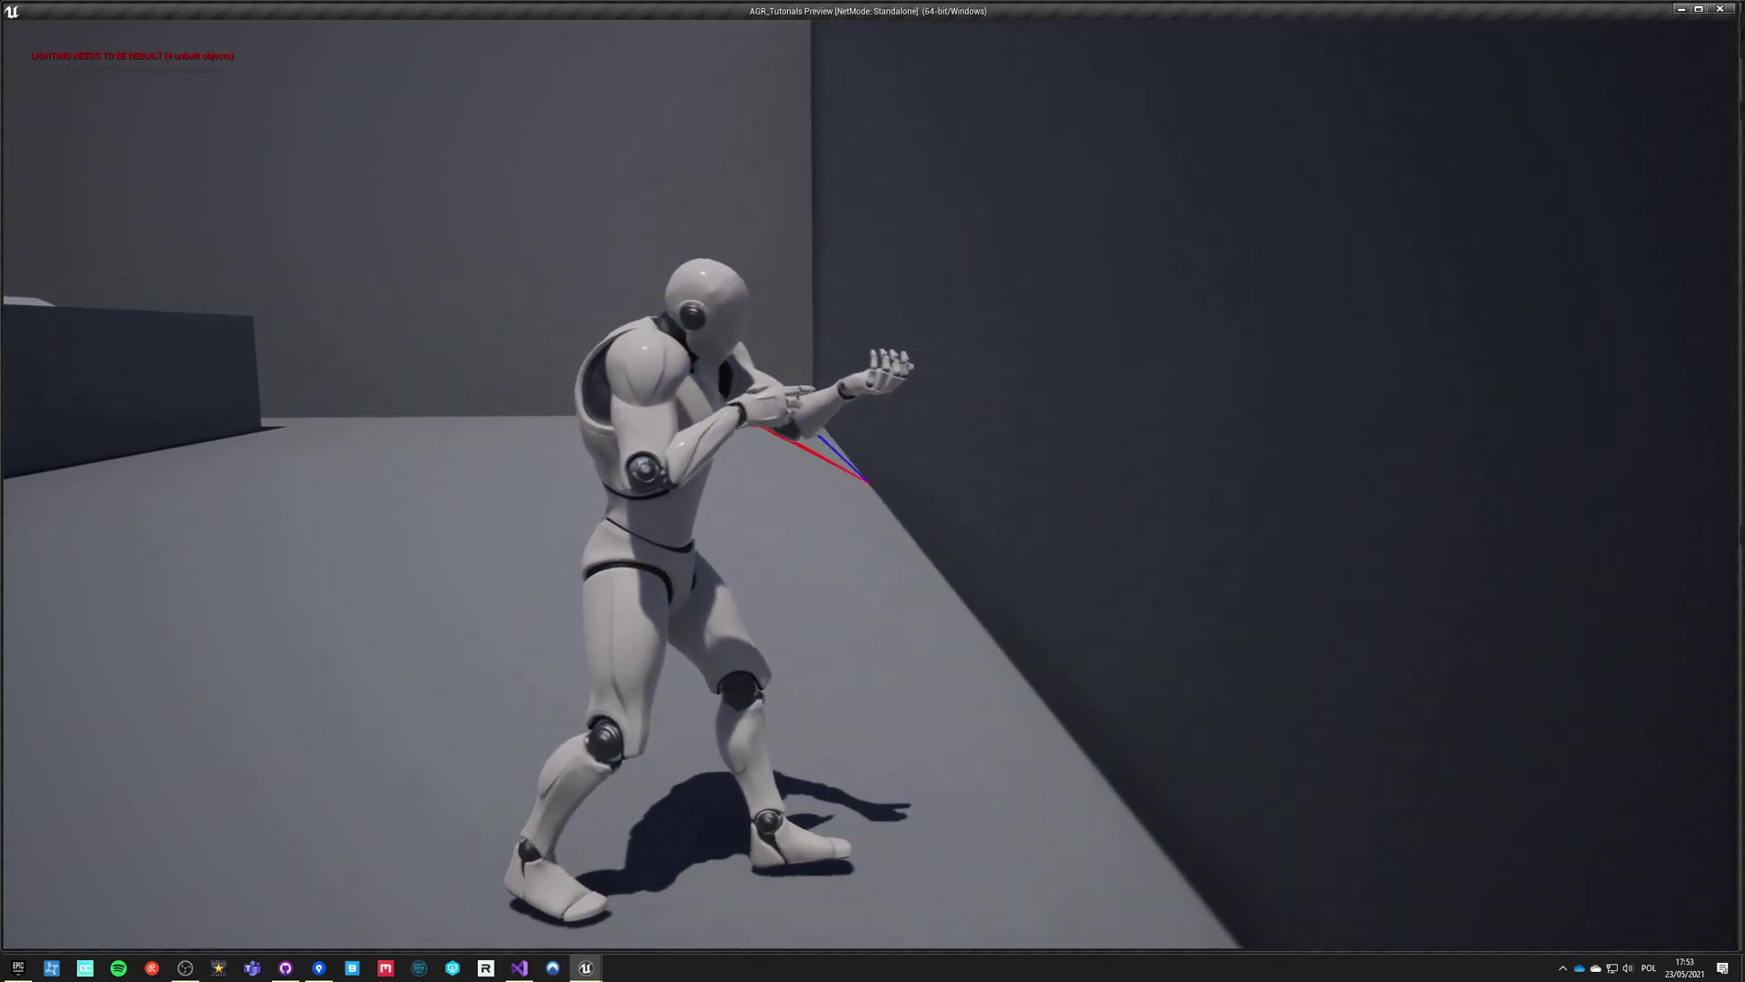
key("w")
key("a")
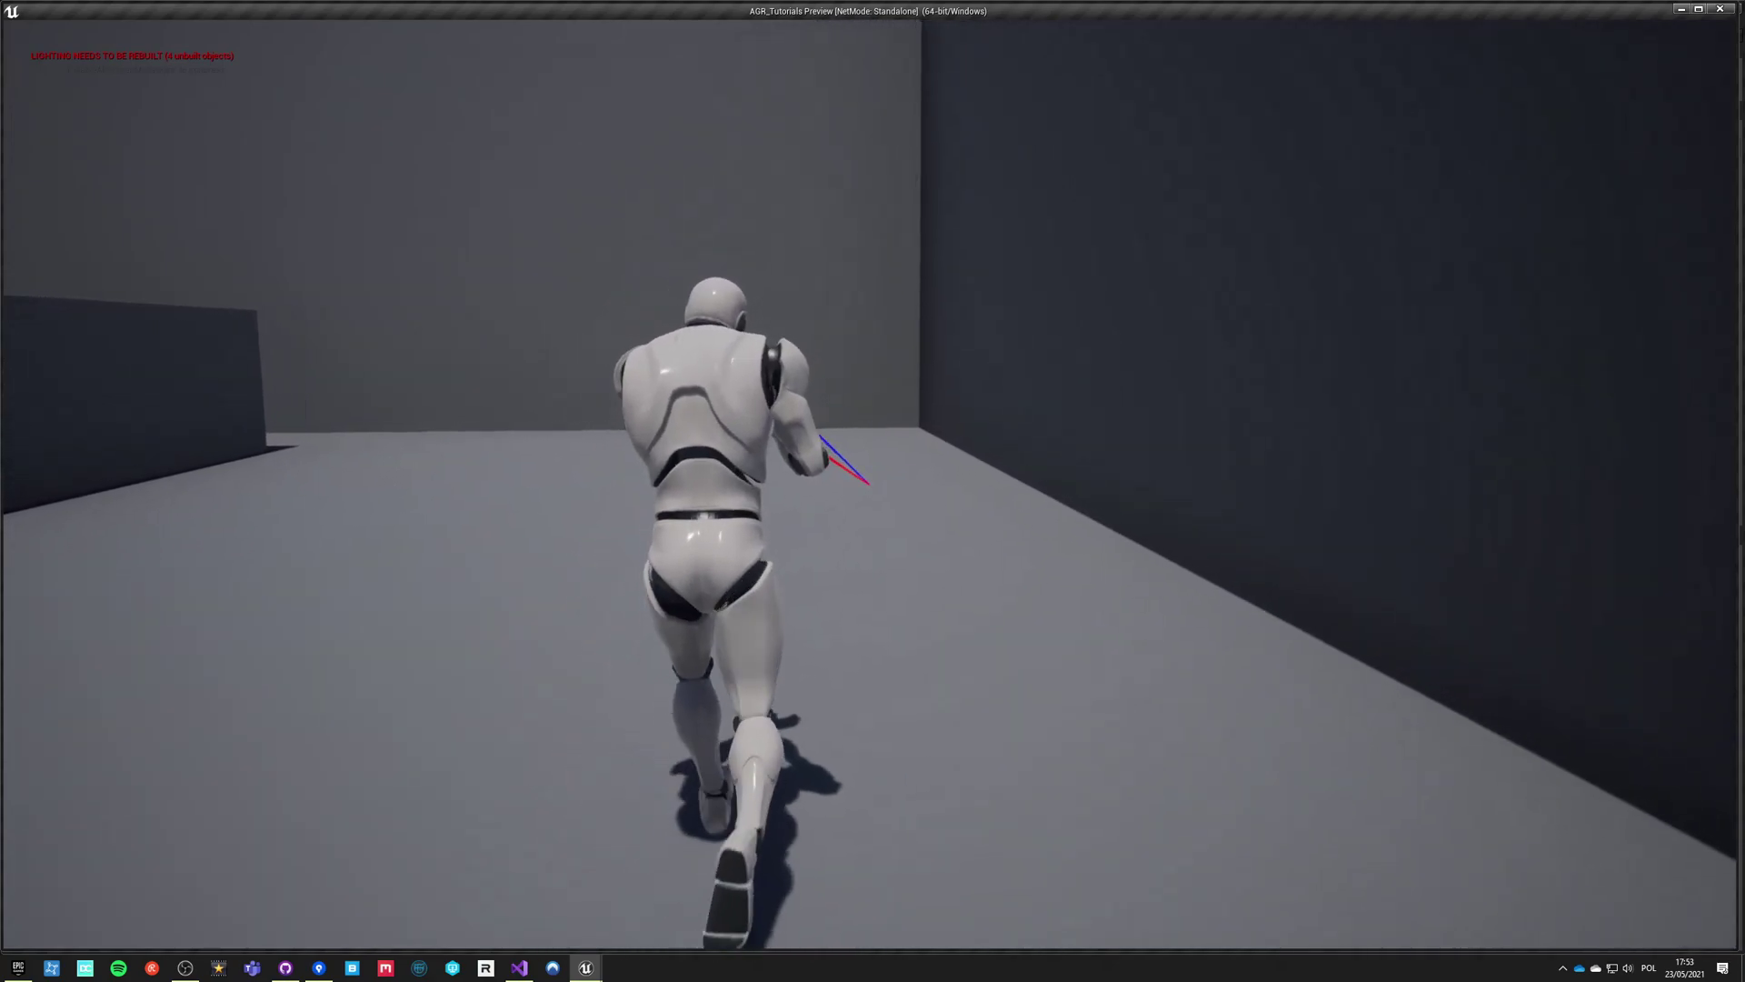
key("Escape")
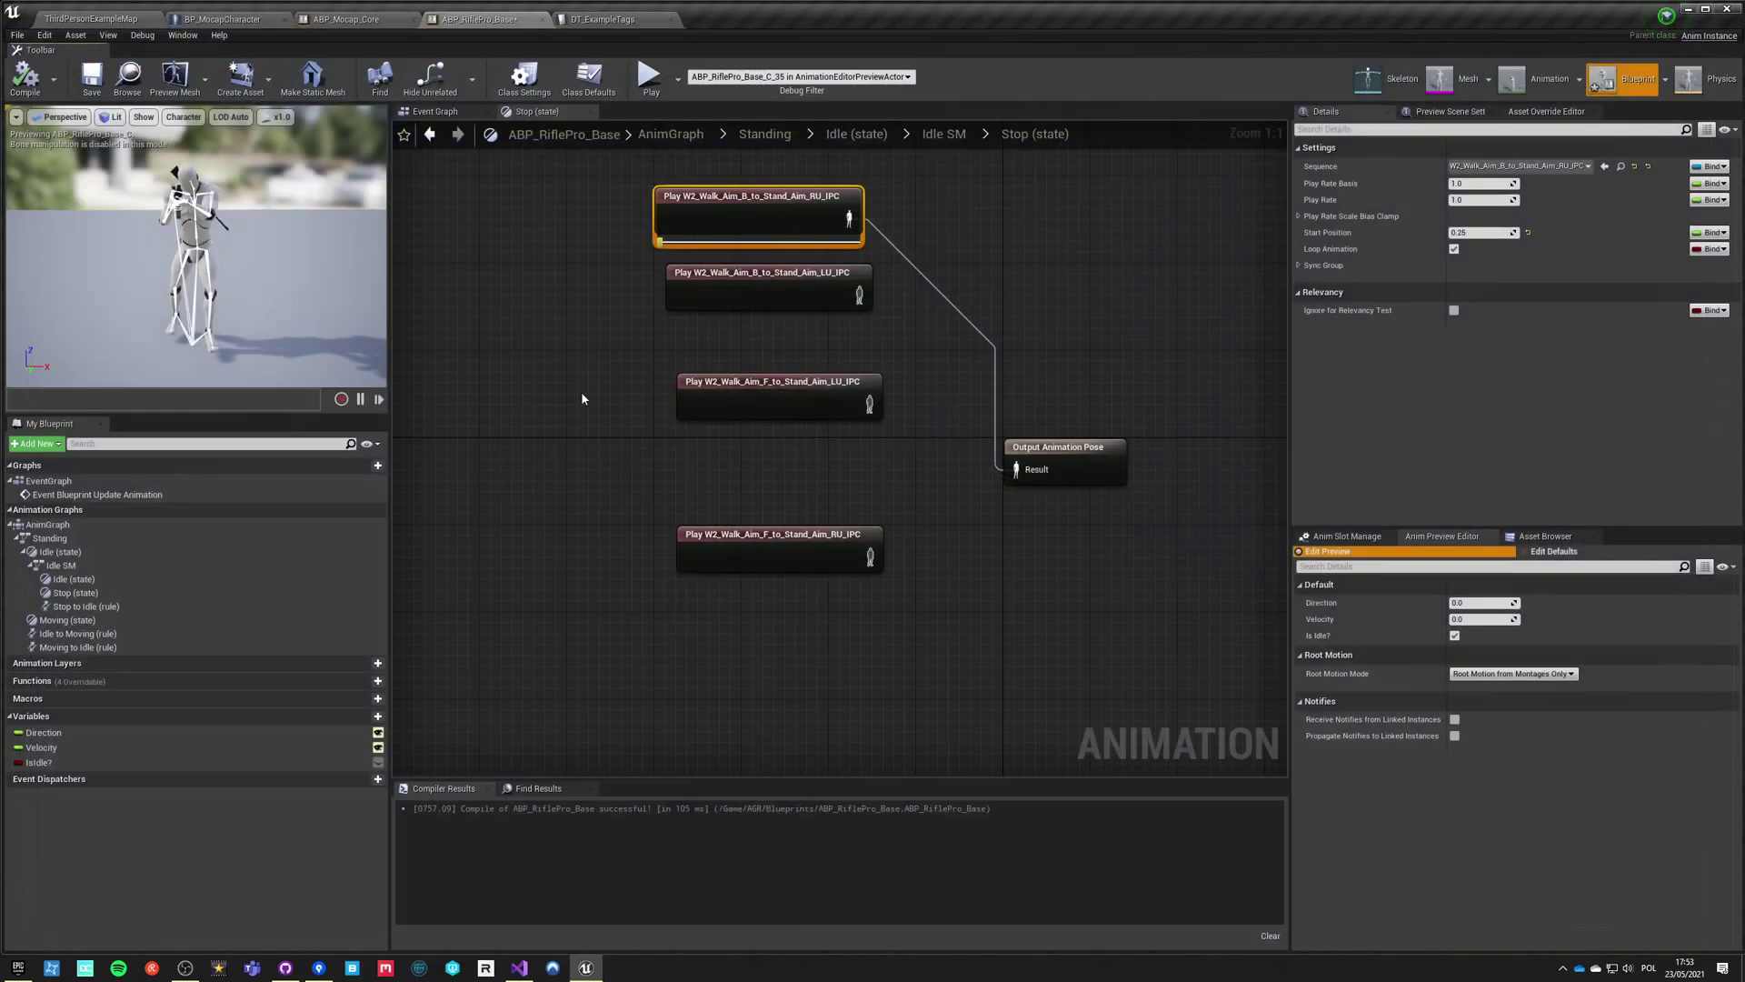
Open the StandingIdle Stop state of ABP_LocomotionPro_Base through ABP_Mocap_Core and copy its Right Front and Blend Poses by bool nodes.
left_click(1083, 316)
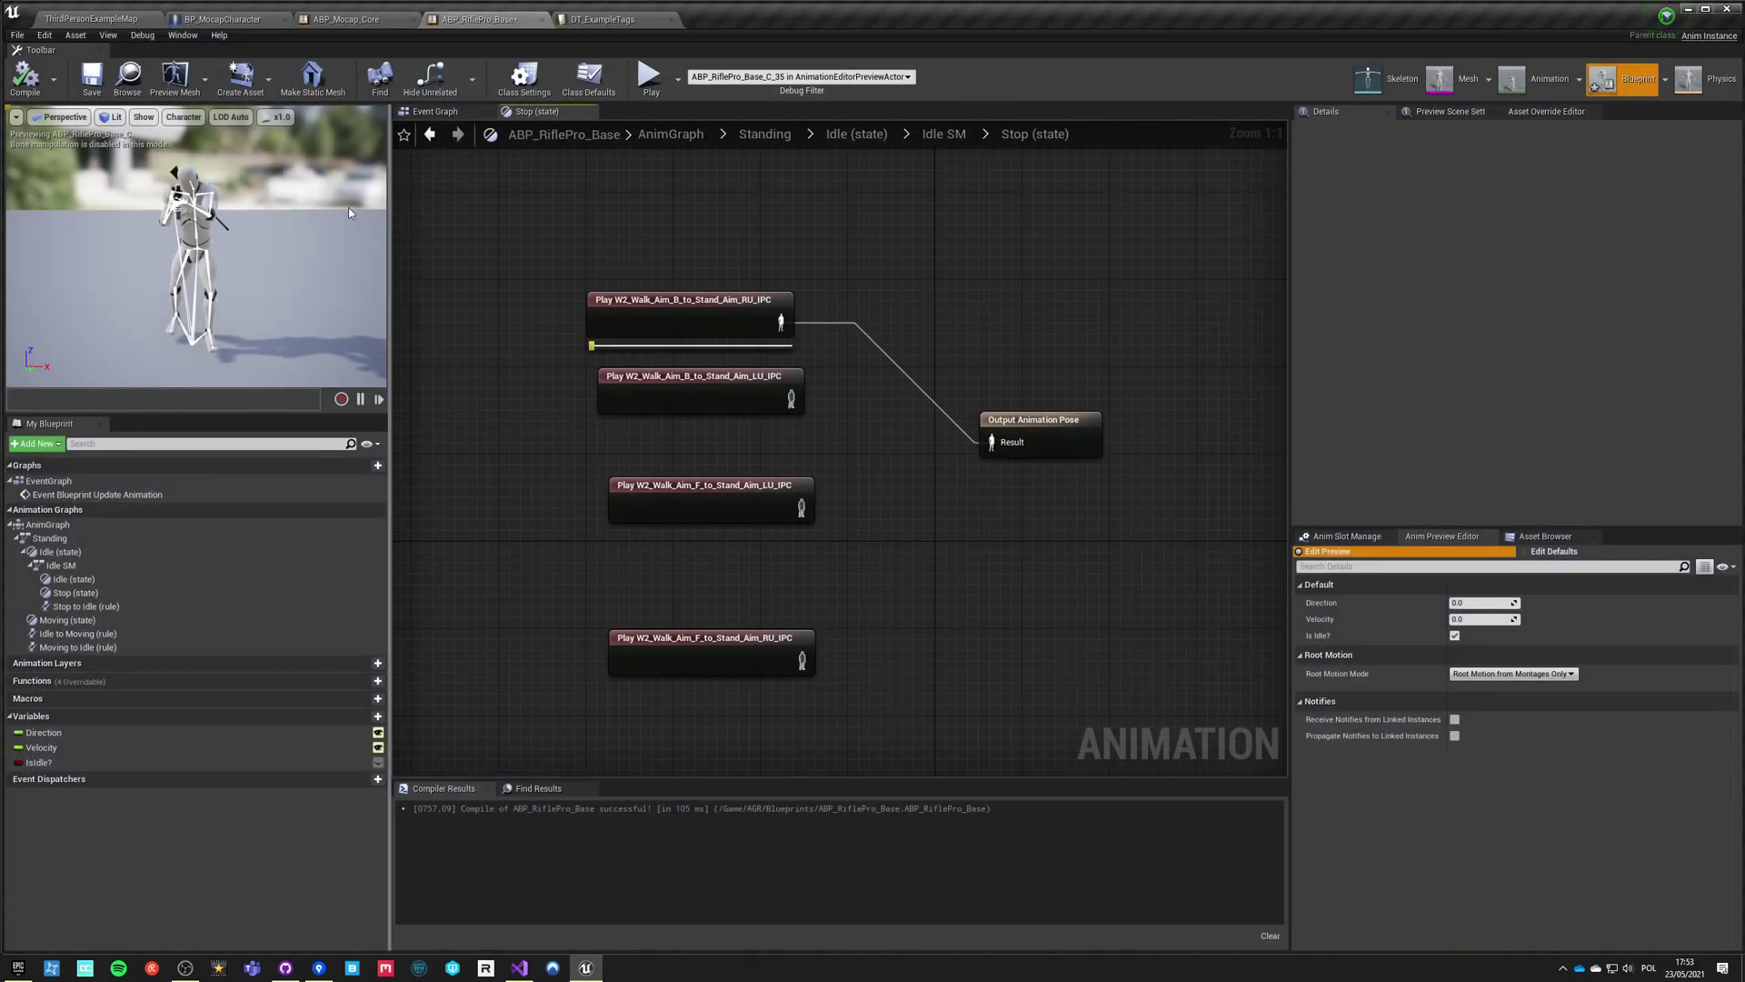
left_click(346, 19)
double_click(784, 301)
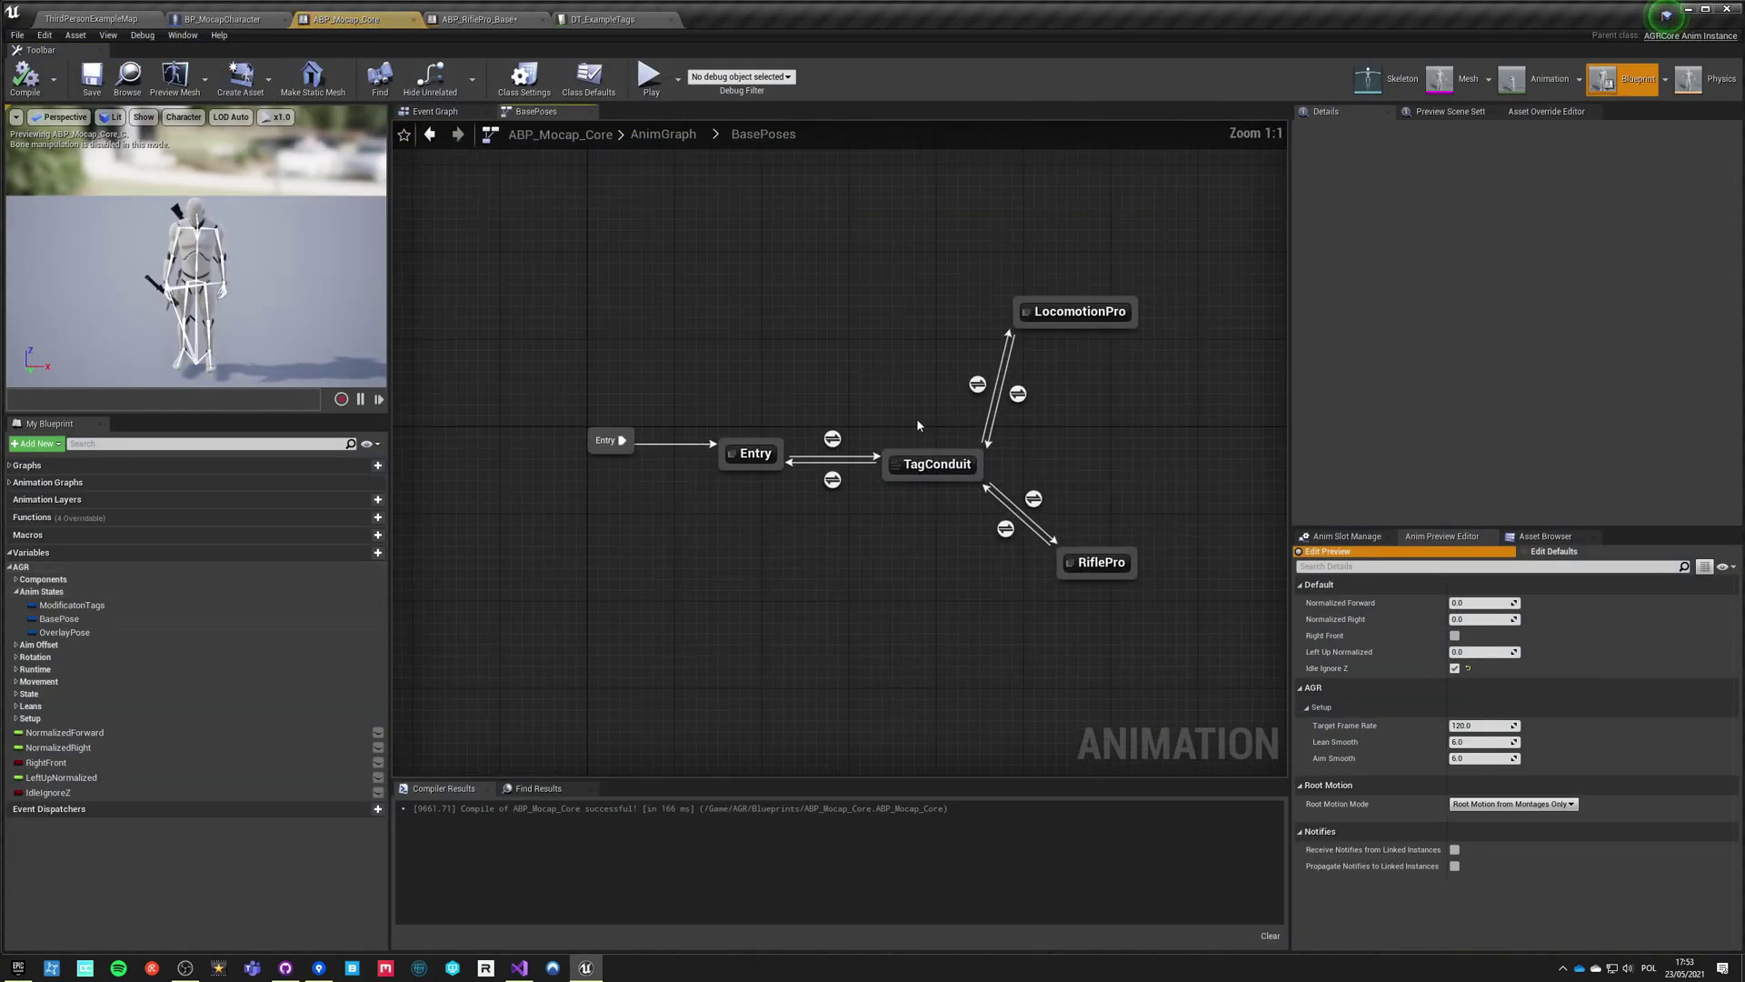
double_click(1095, 342)
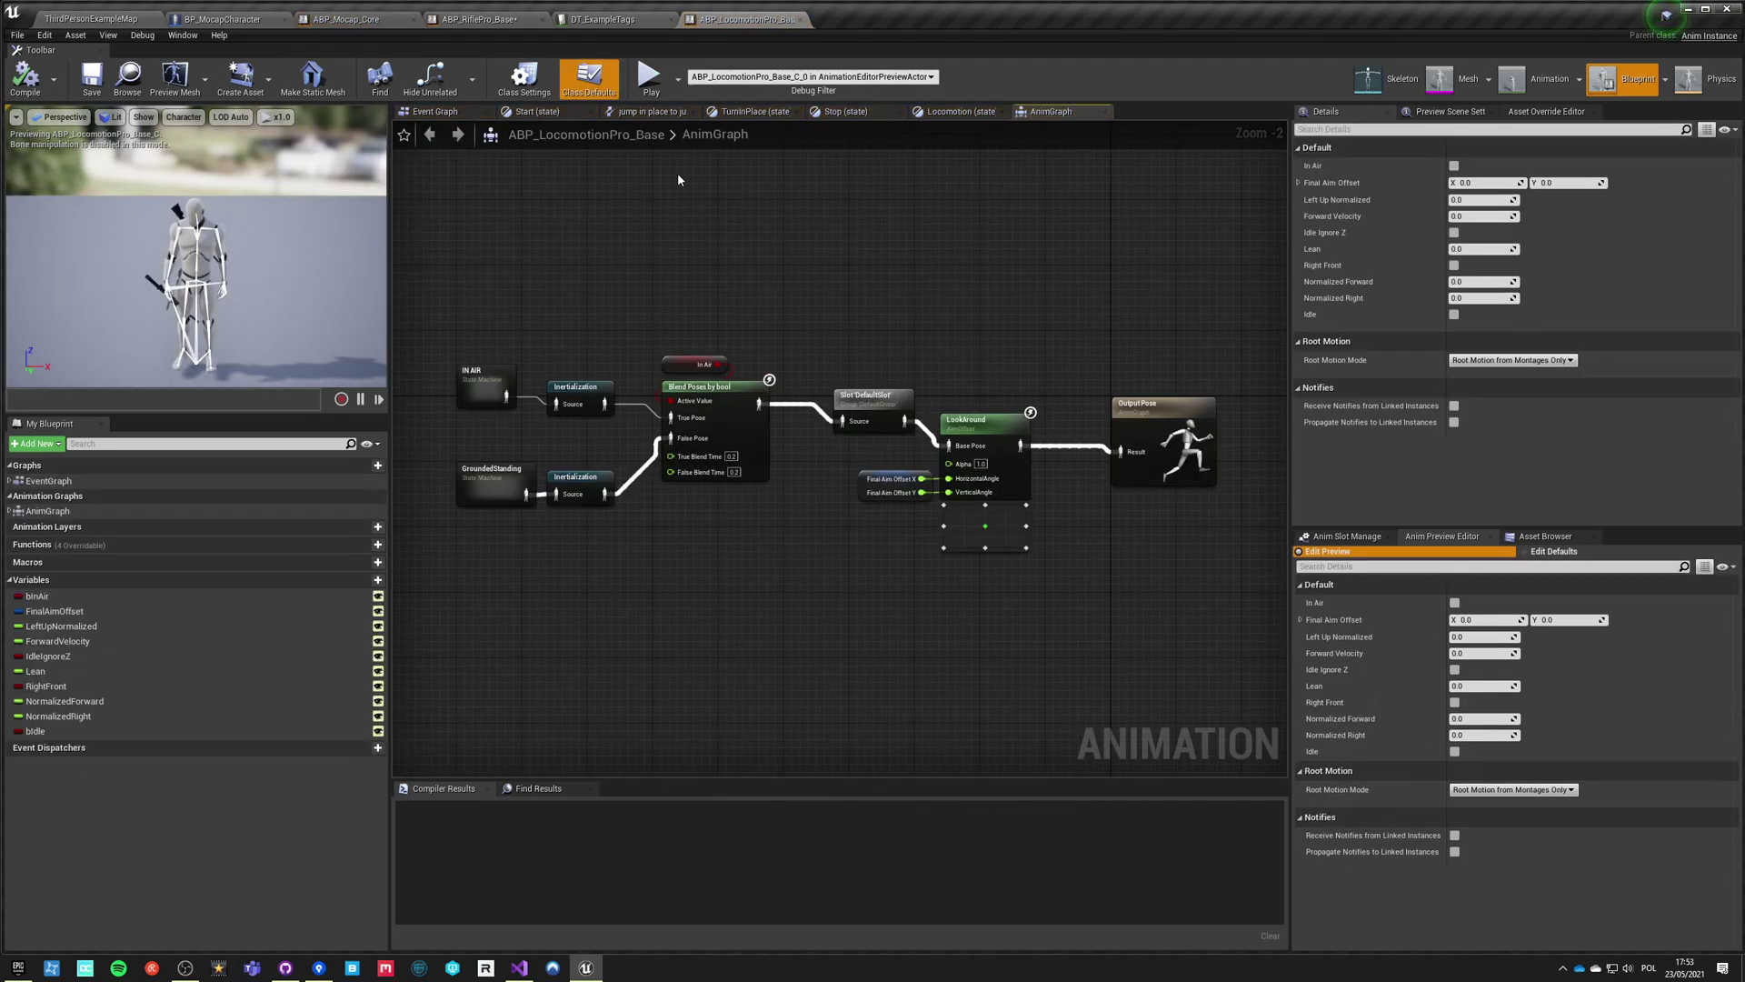
double_click(474, 478)
double_click(797, 457)
double_click(779, 469)
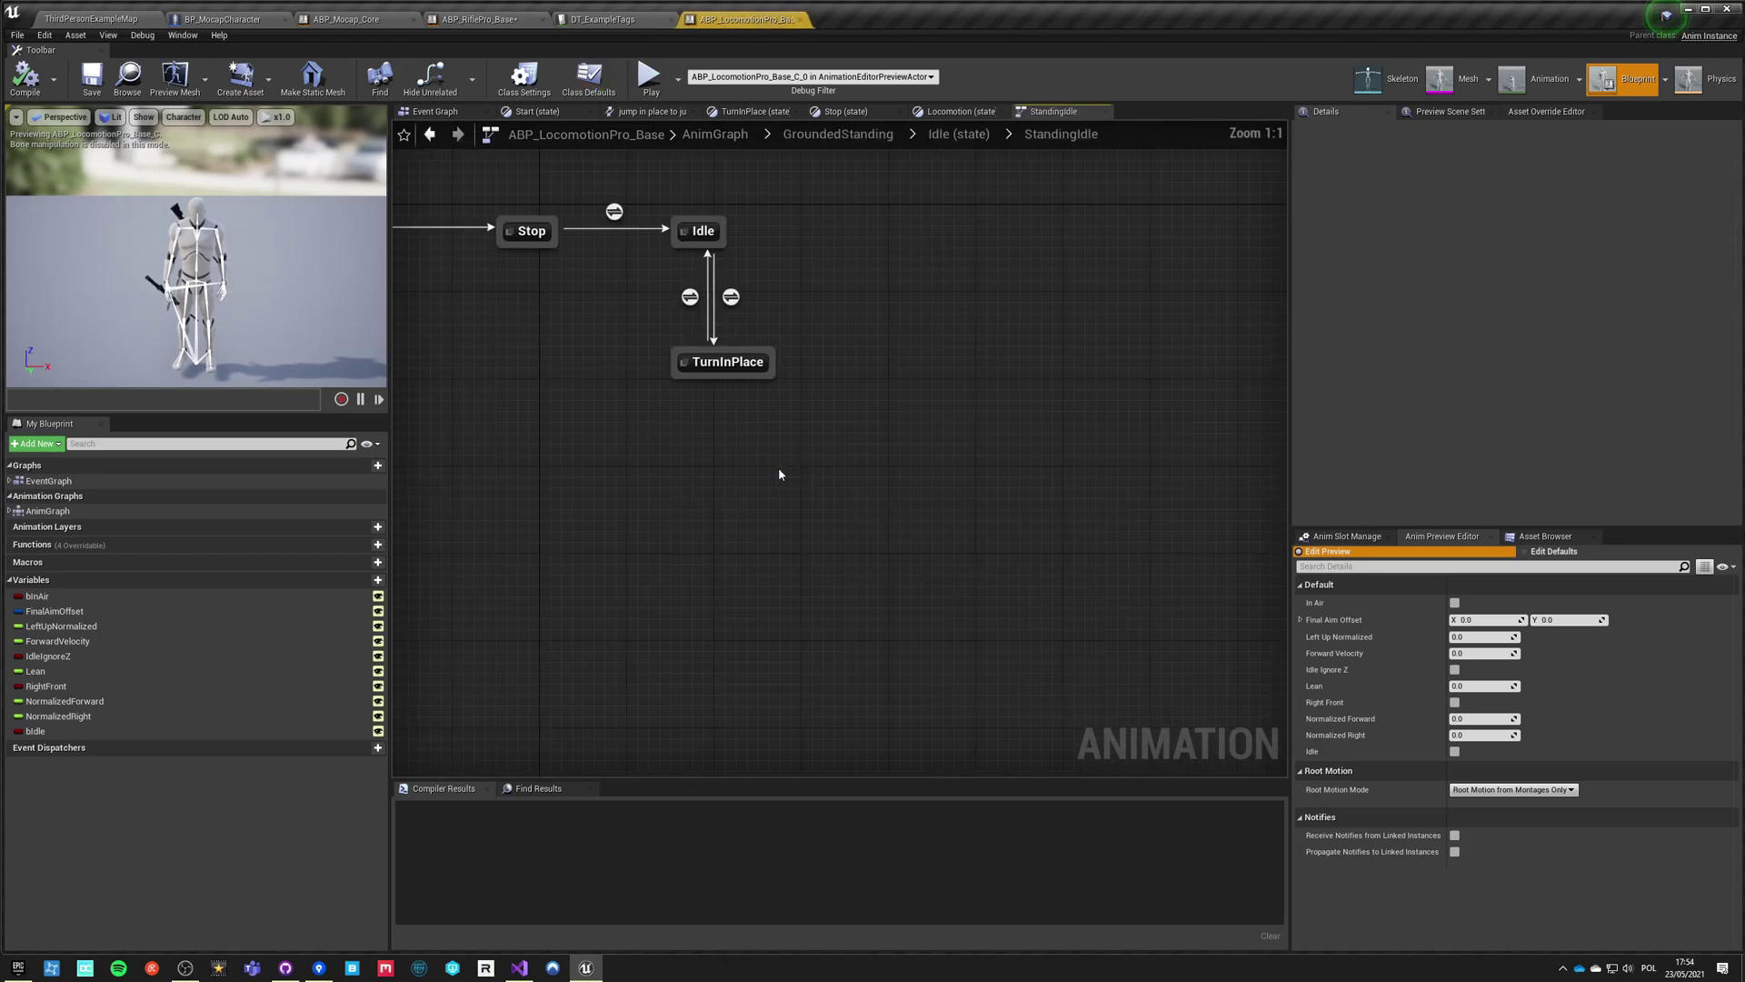
double_click(835, 405)
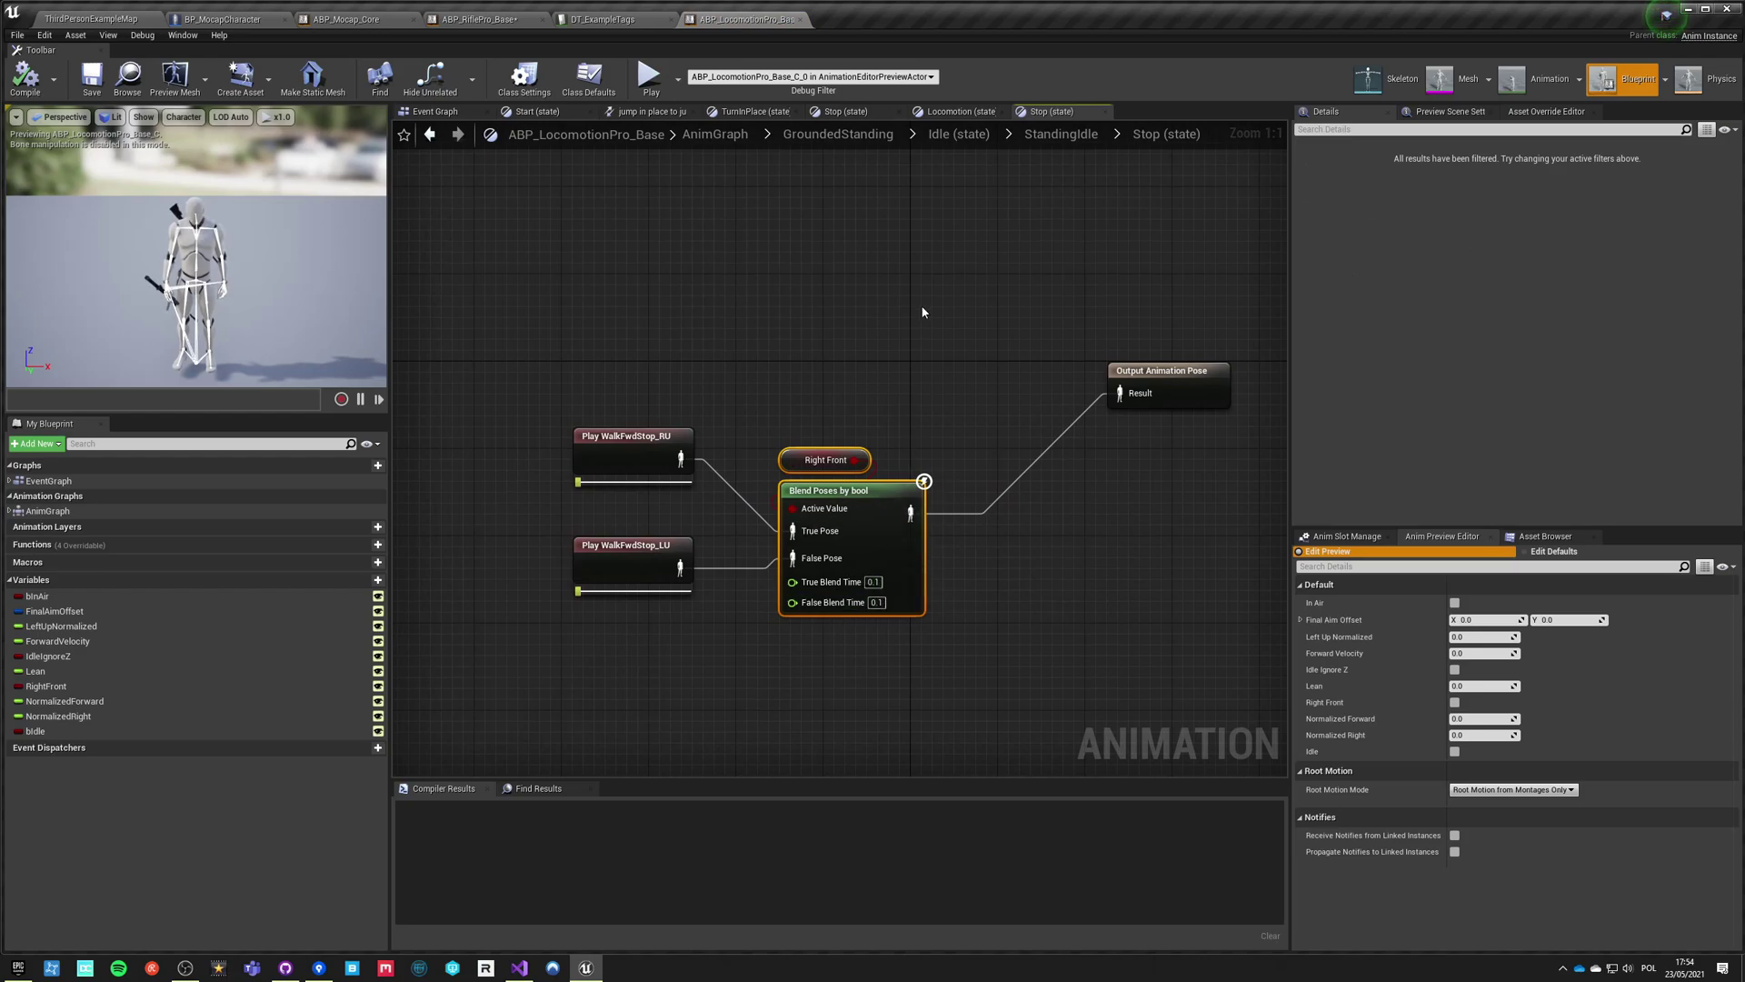
Paste the blend nodes into ABP_RiflePro_Base's Stop graph, wiring backward RU to True Pose, LU to False Pose, and the blend to Result.
left_click(481, 17)
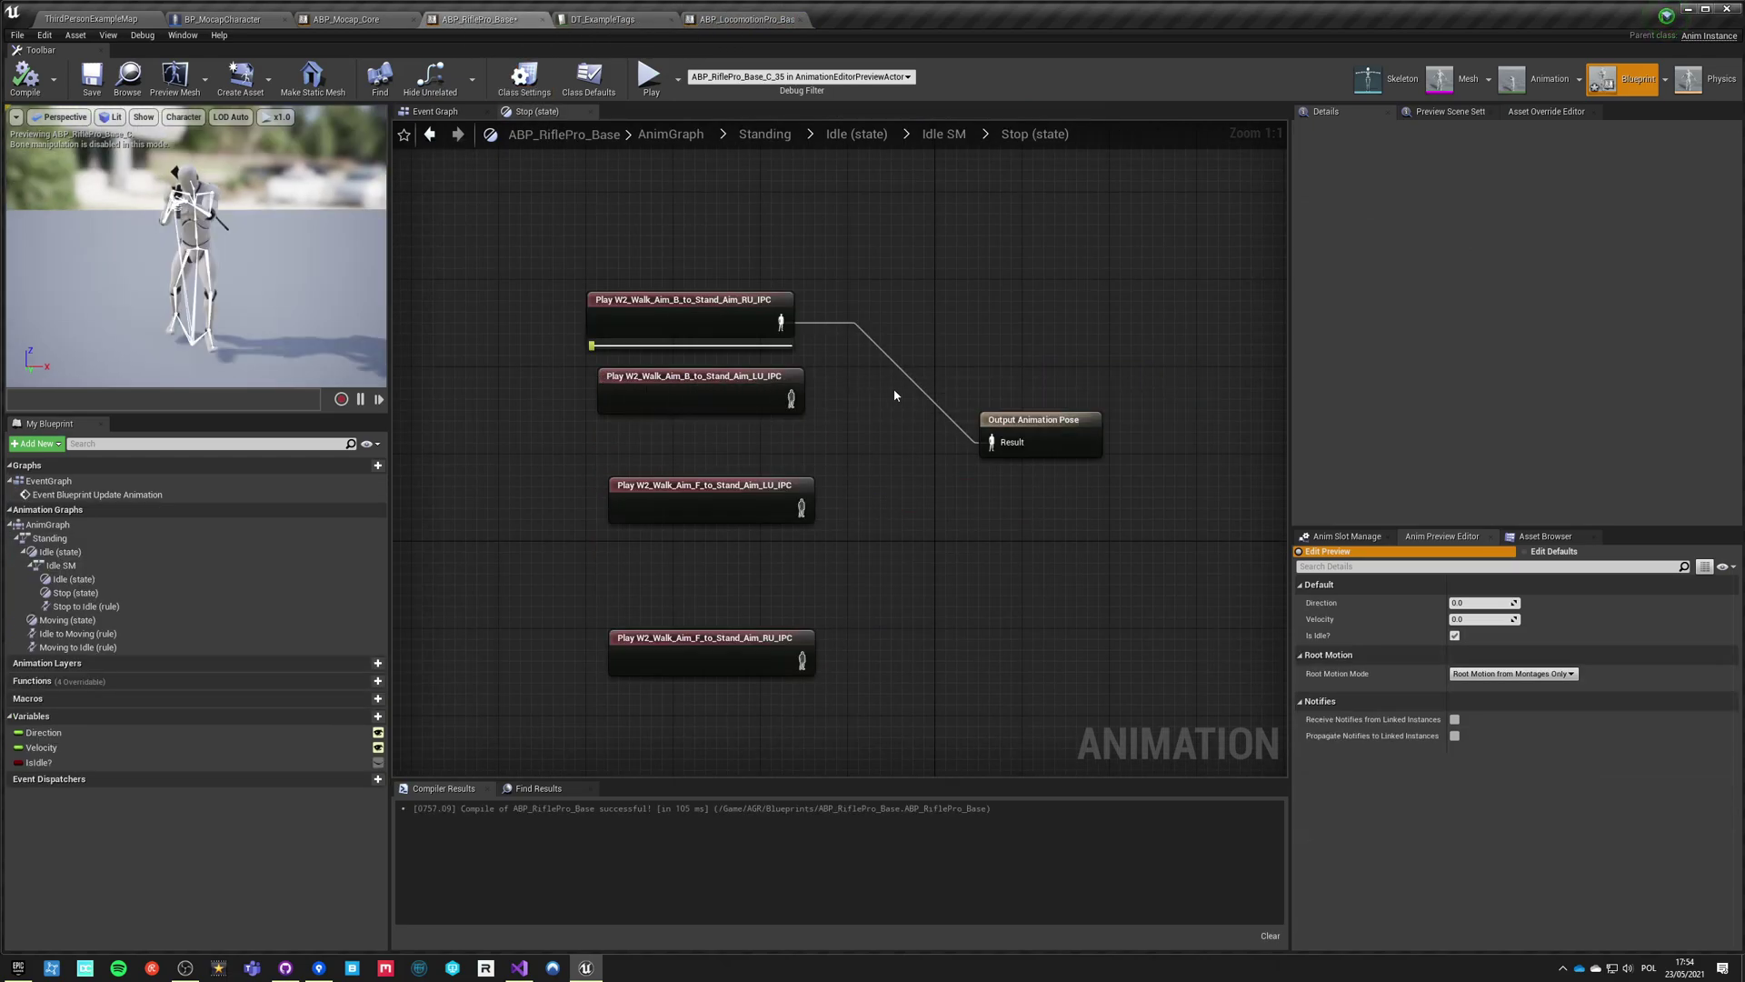
key("ctrl+v")
left_click_drag(1009, 443, 1107, 311)
right_click_drag(961, 460, 910, 568)
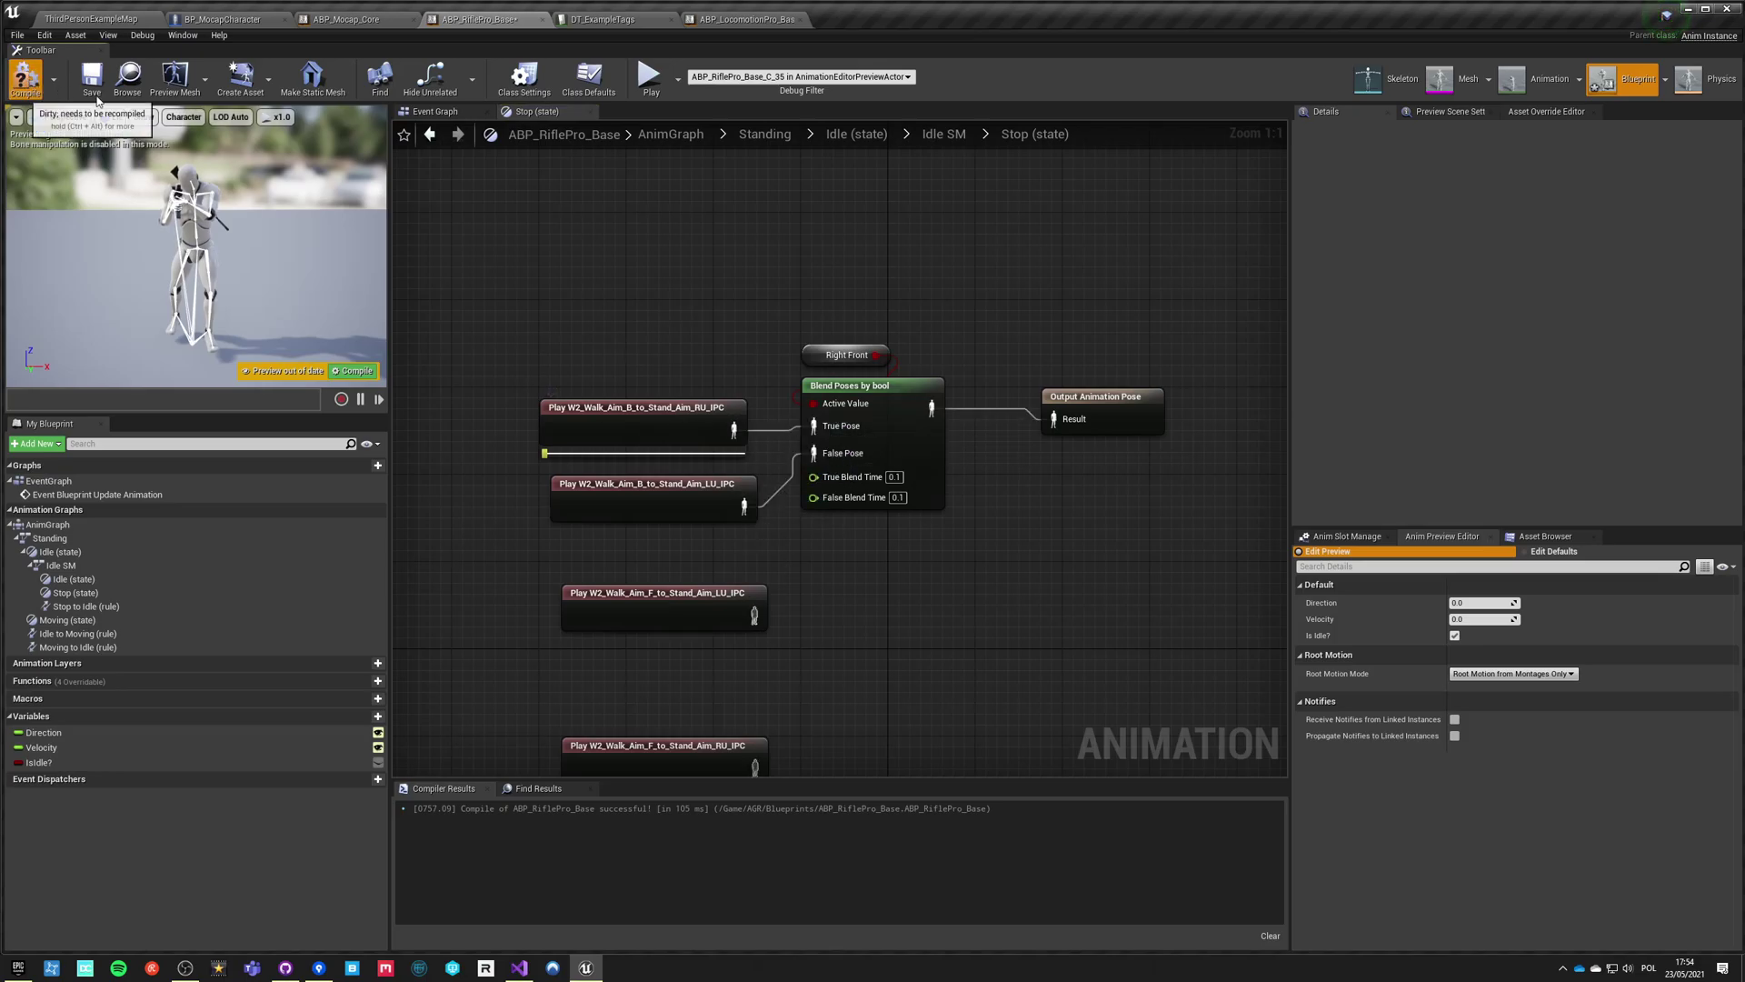
Run the level with the blended stop poses and walk the character around to check how it stops.
left_click(641, 80)
left_click(670, 409)
key("d")
key("d")
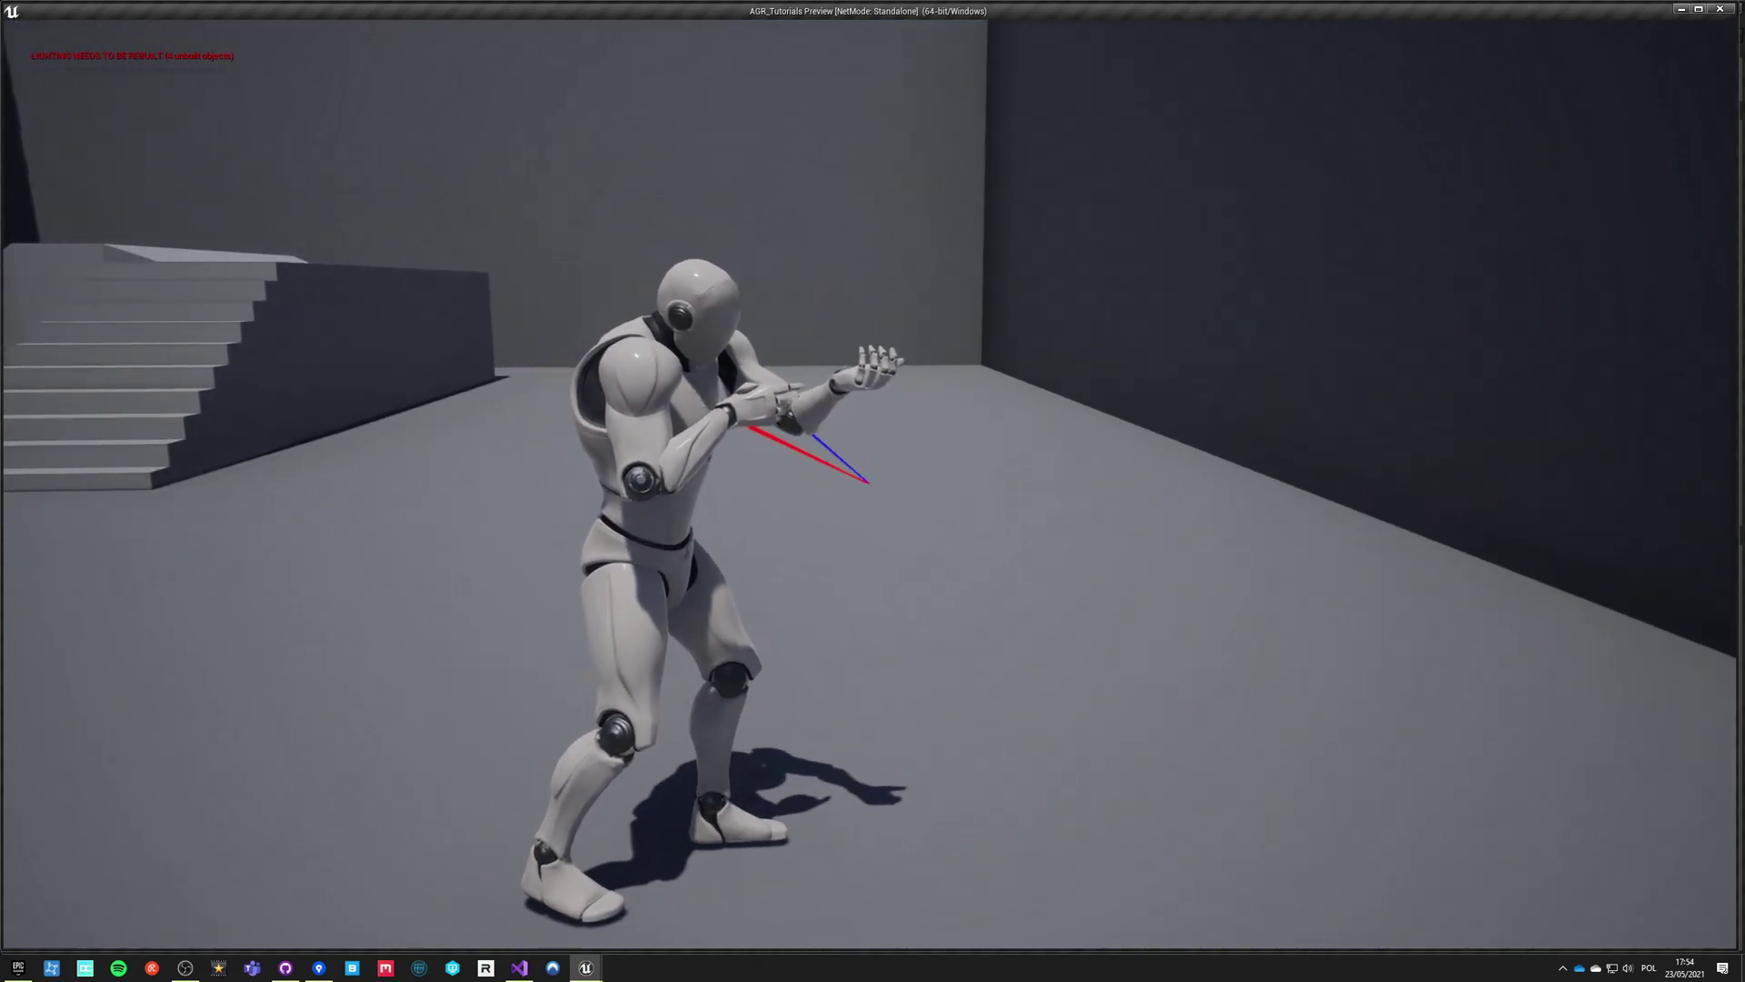
key("w")
key("Escape")
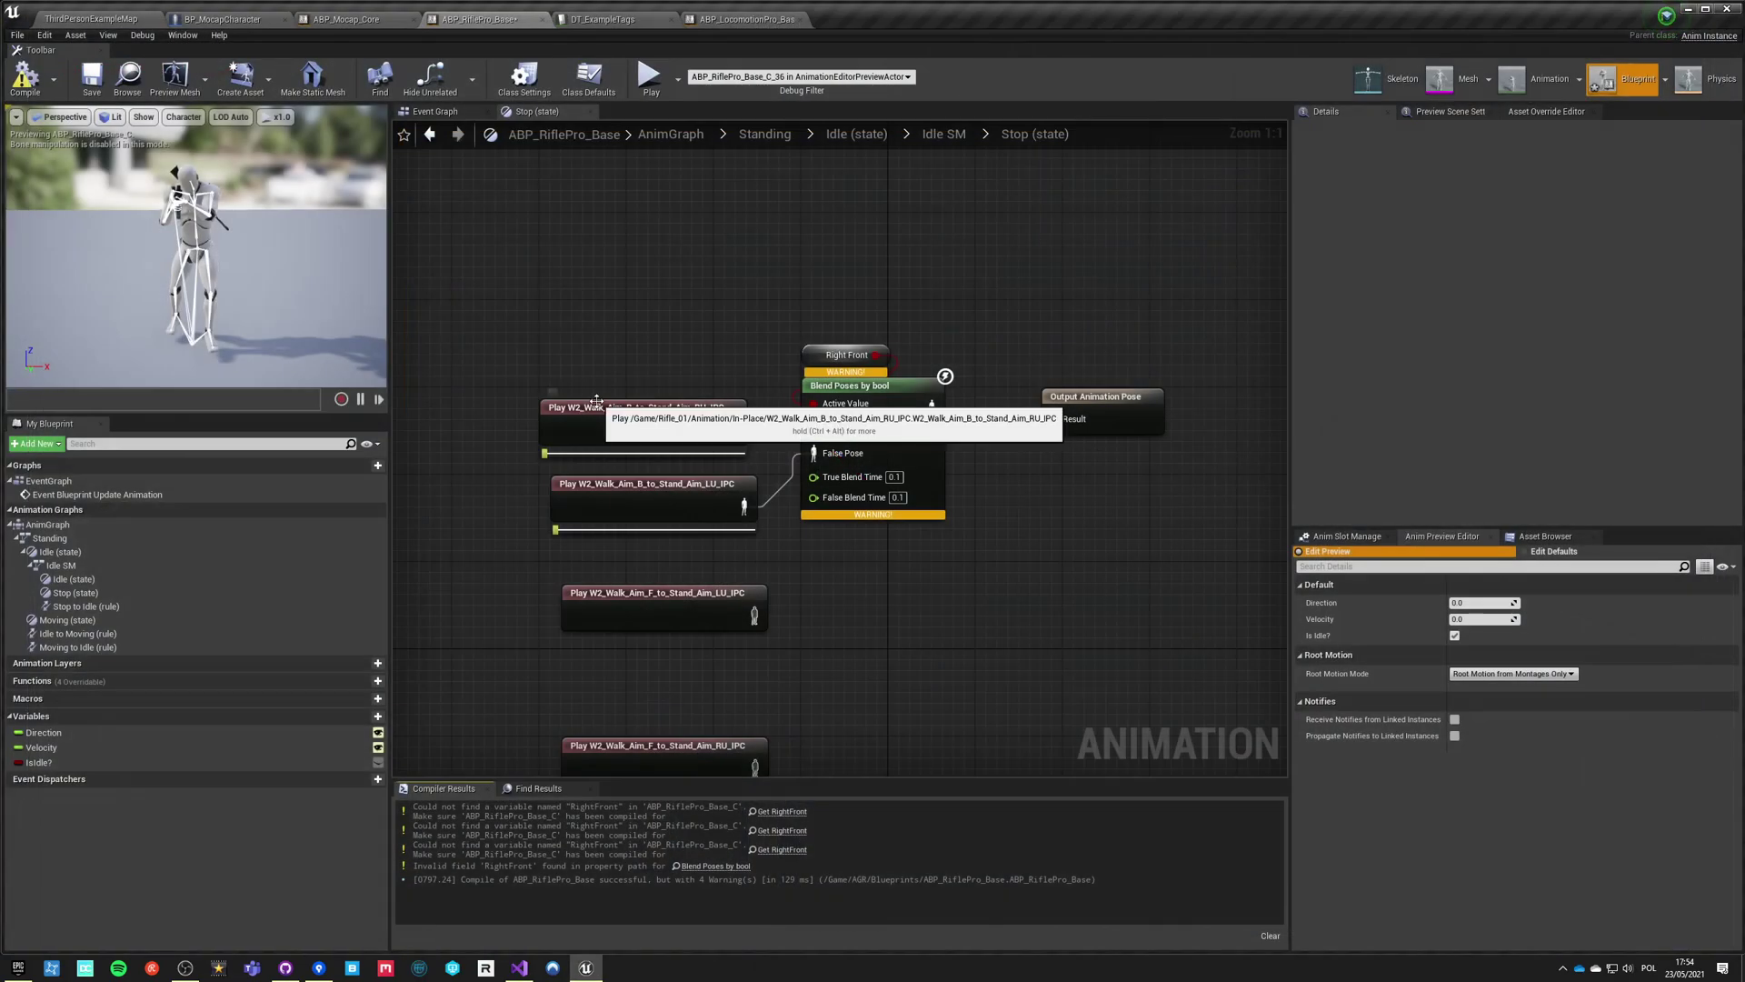
Create the missing RightFront variable from the Right Front node and recompile the animation blueprint.
right_click(819, 356)
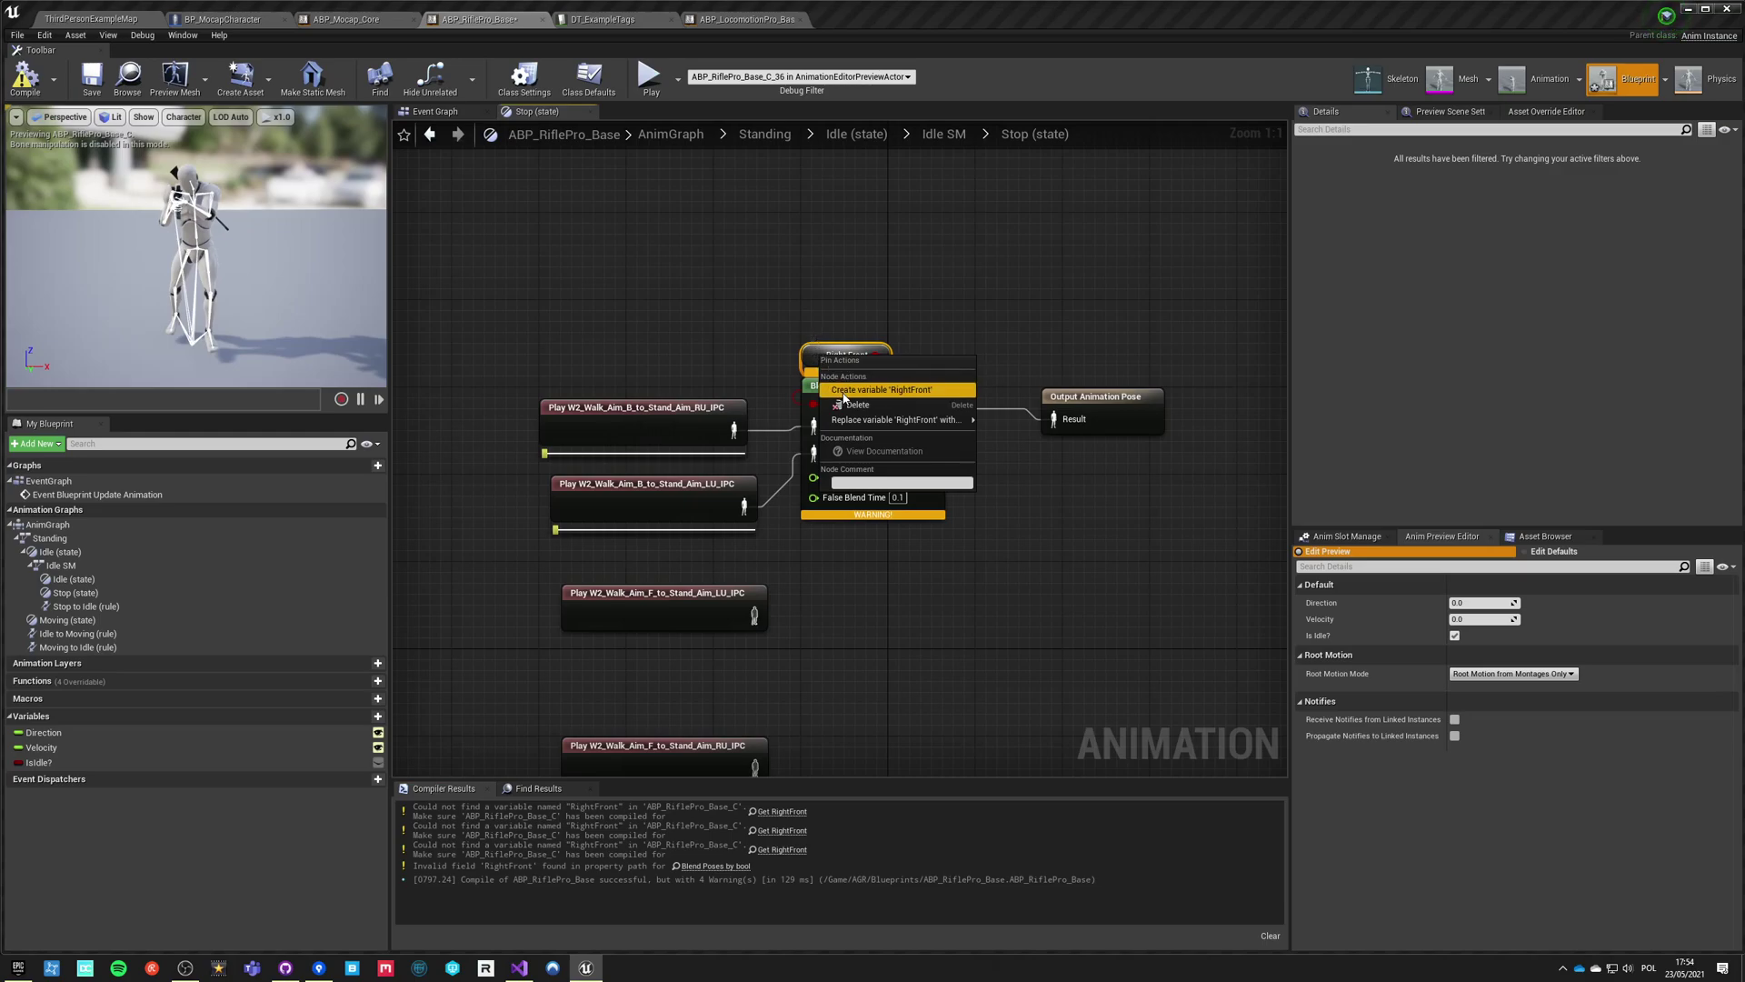
left_click(843, 389)
left_click(25, 80)
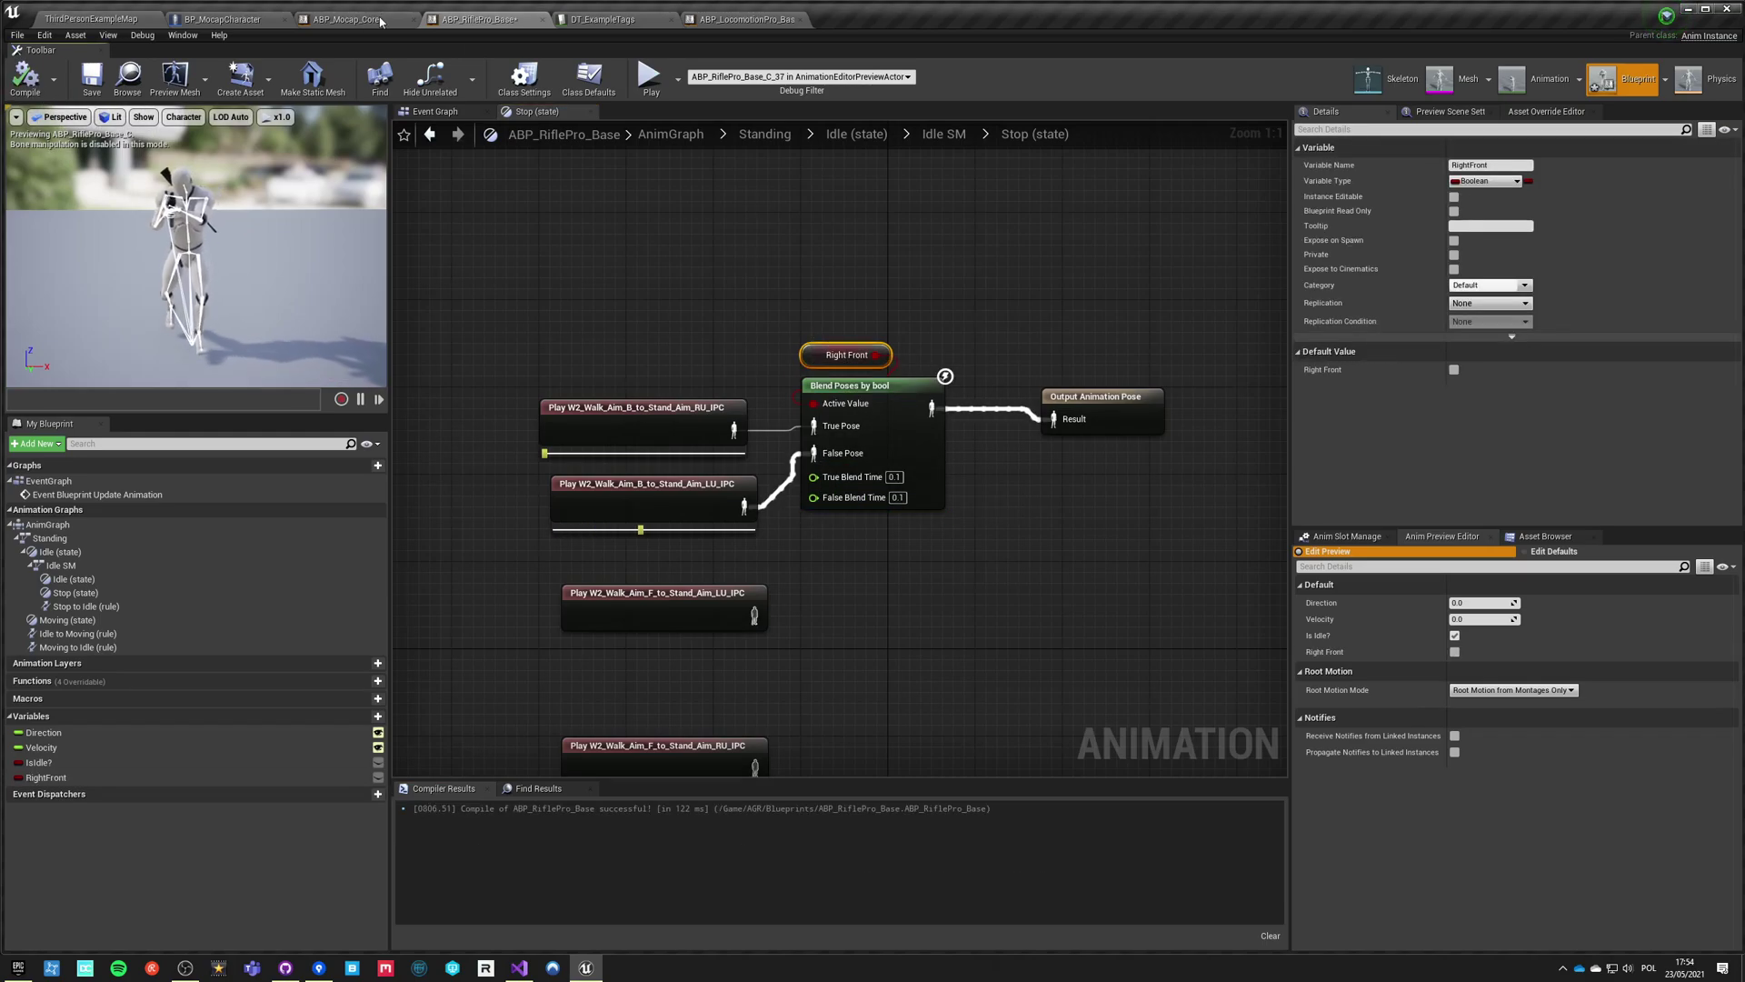
Open the RiflePro state in ABP_Mocap_Core and expose RightFront on its Linked Anim Graph node.
left_click(354, 19)
left_click(750, 141)
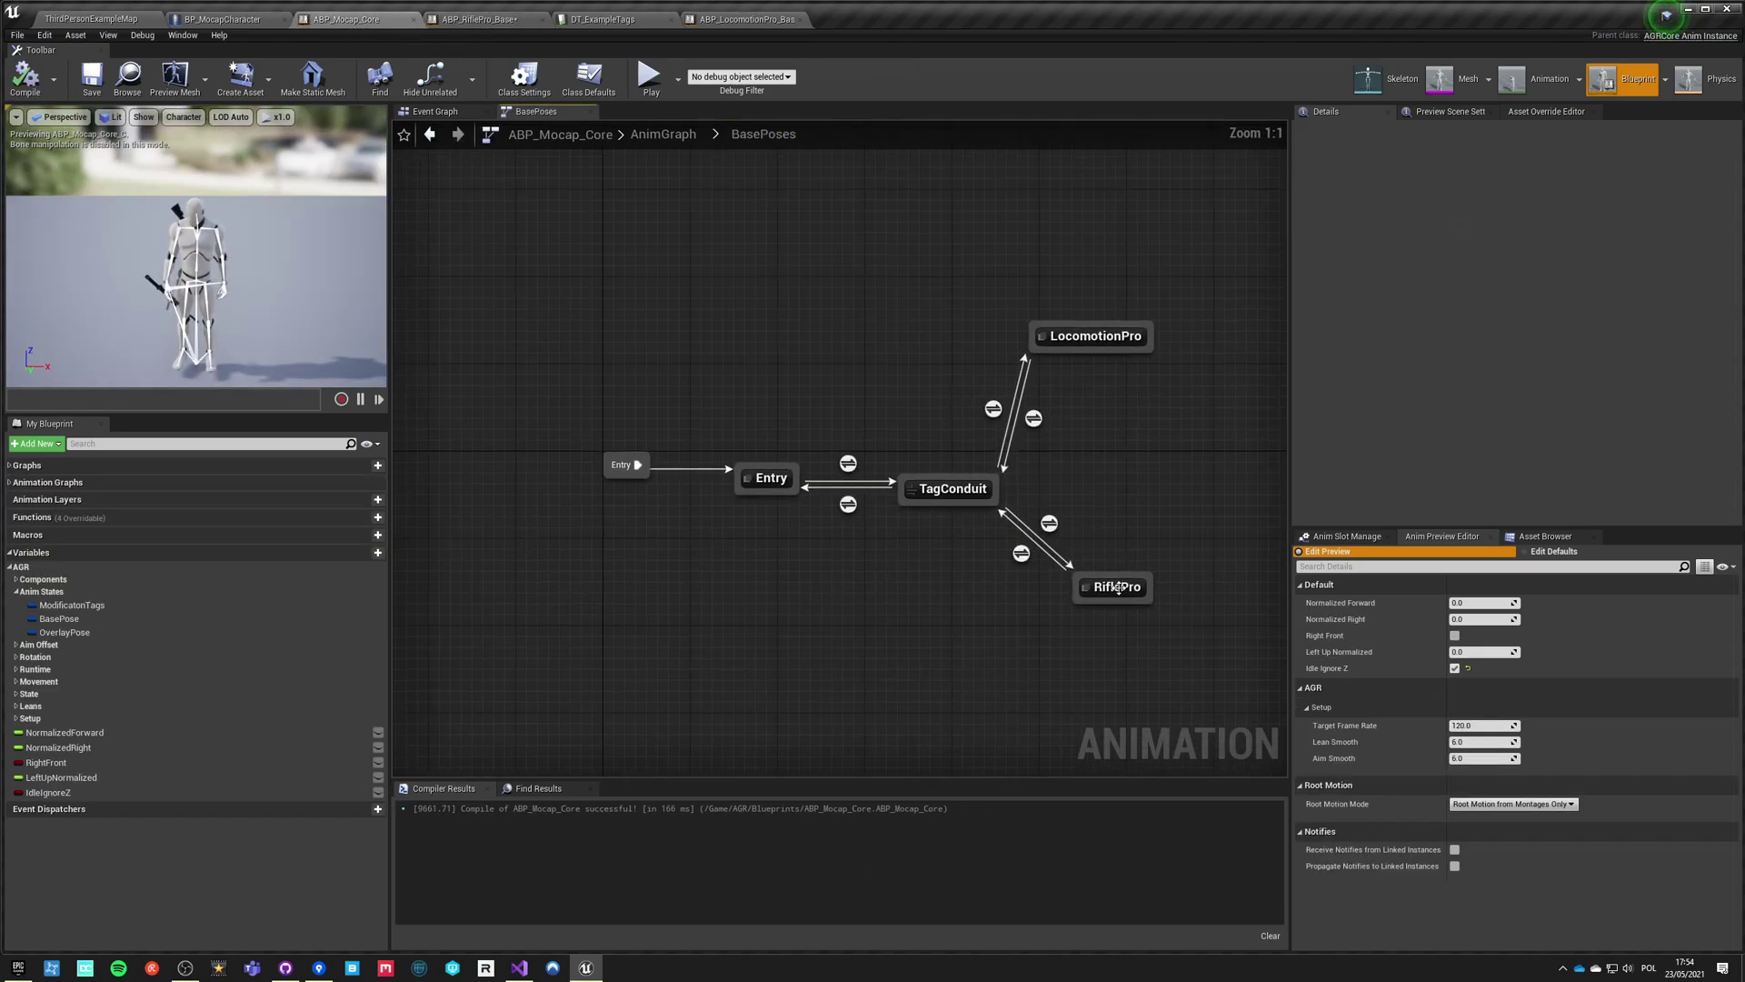
double_click(1123, 585)
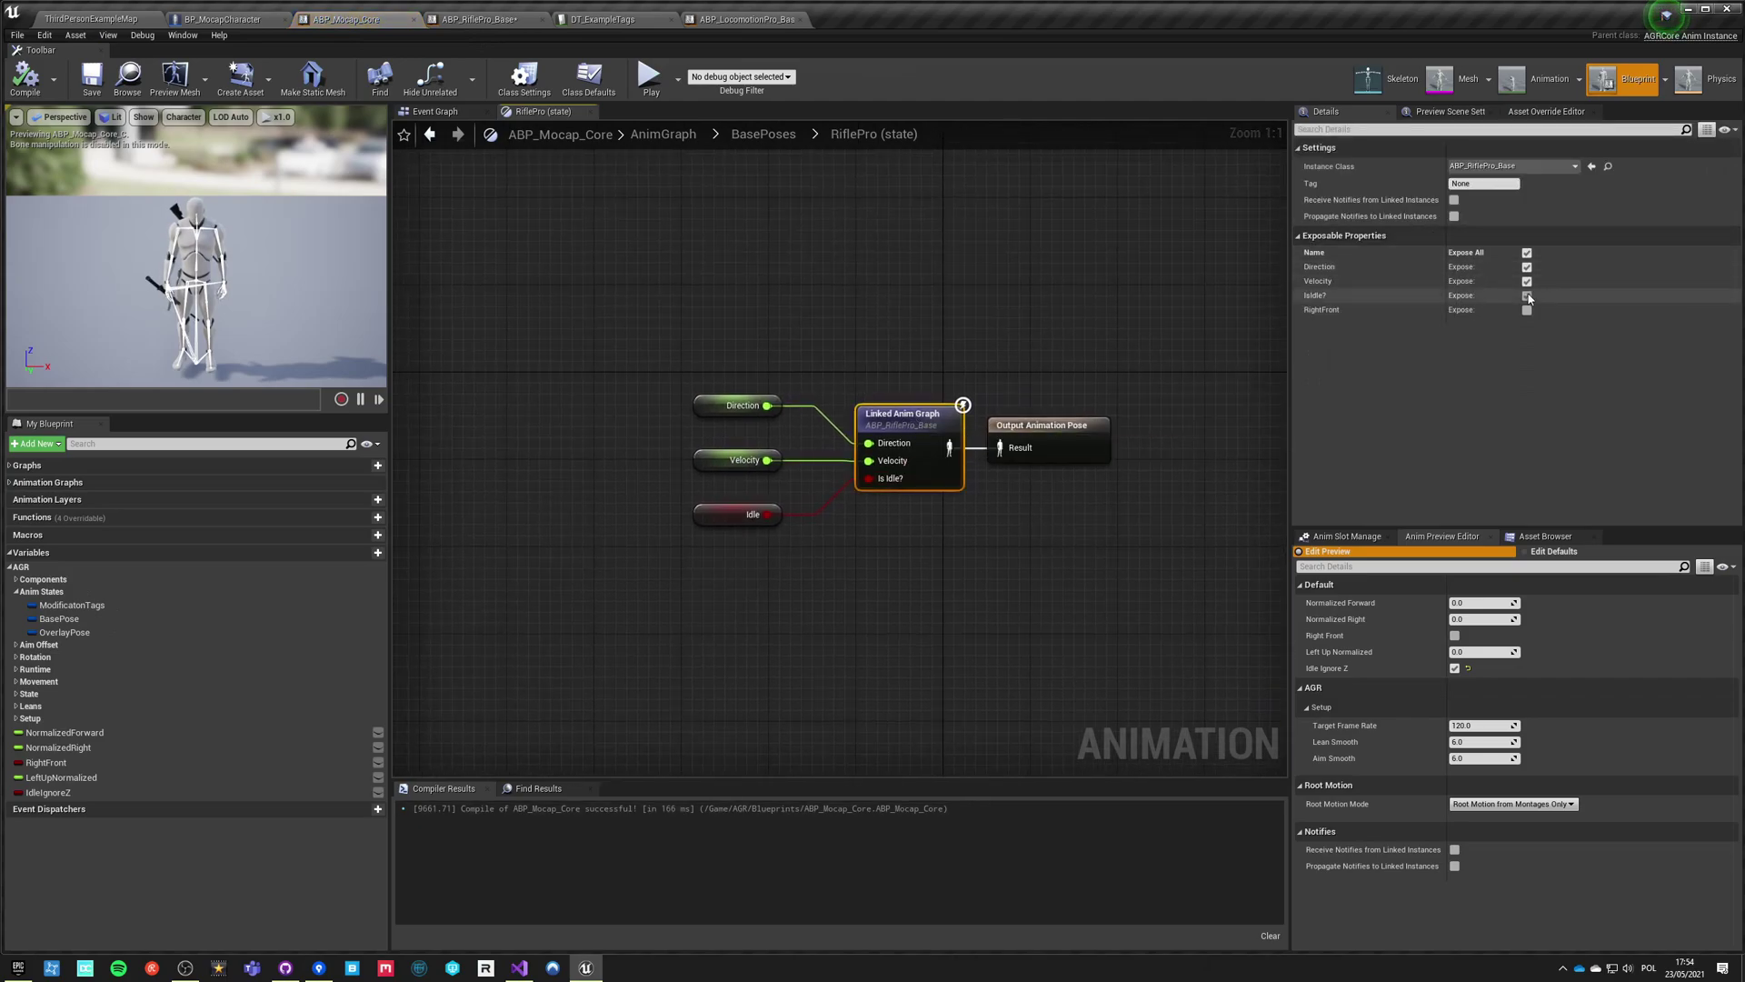
left_click(711, 638)
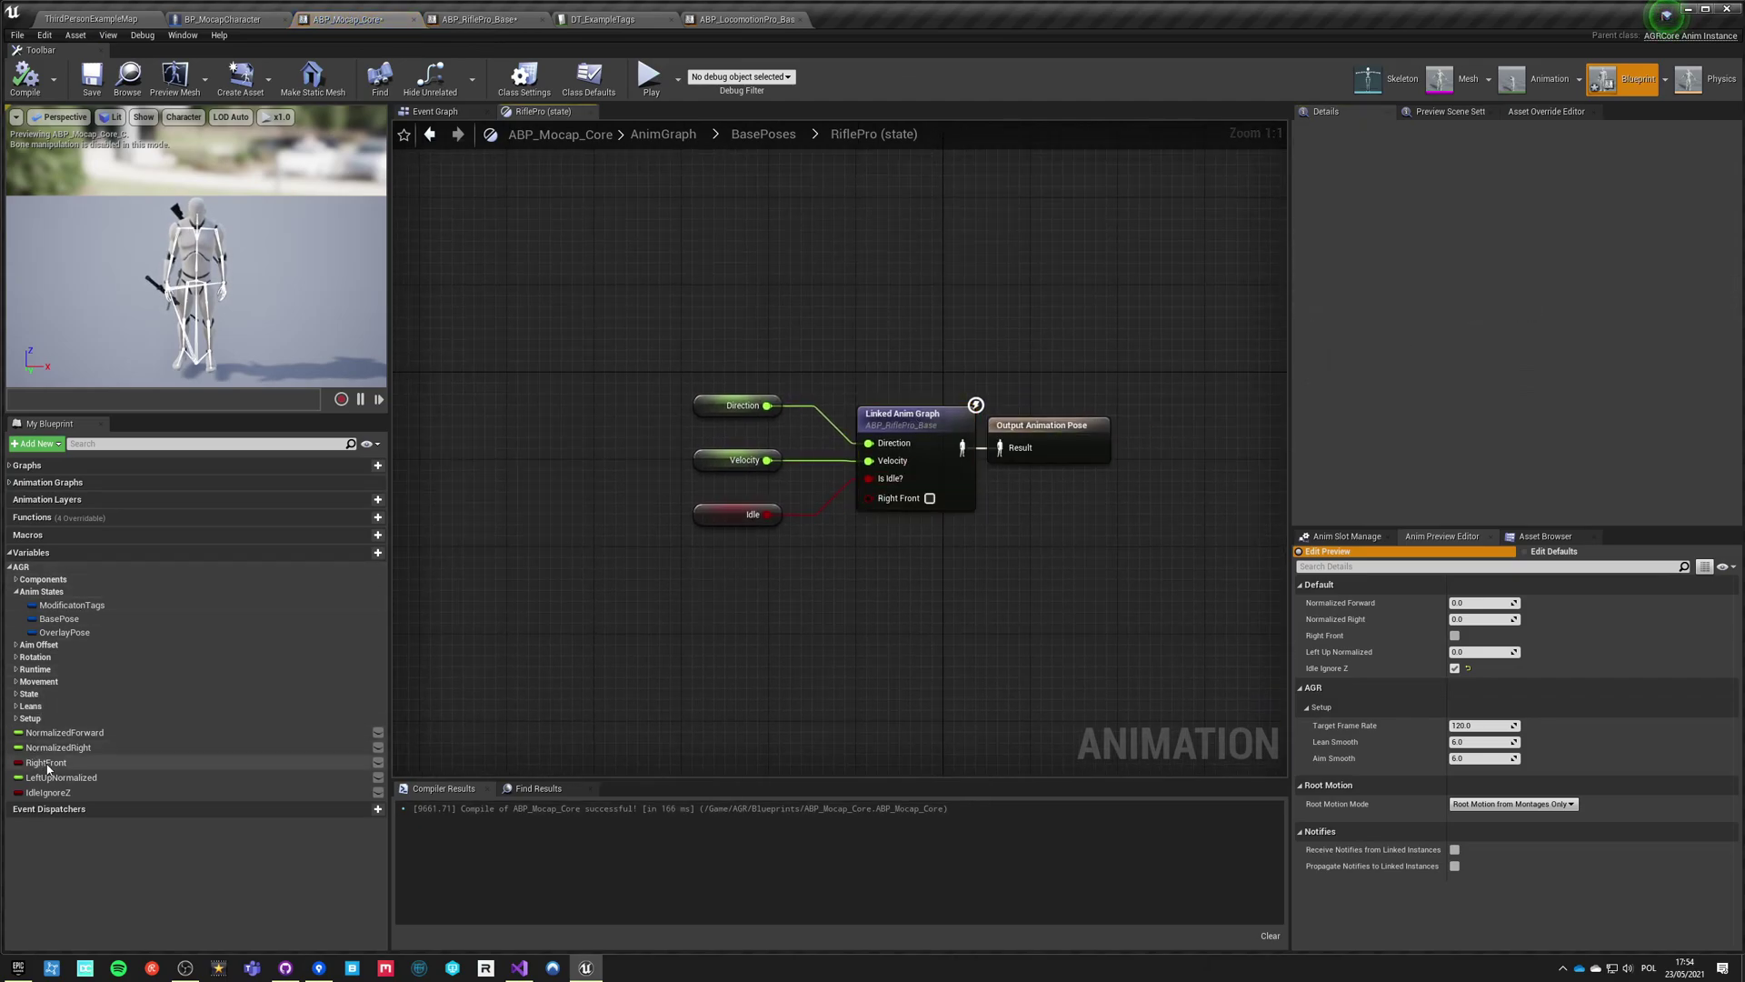
Connect the core RightFront variable to the linked graph's Right Front input, then compile and save ABP_Mocap_Core.
left_click_drag(49, 768, 784, 535)
left_click_drag(872, 498, 873, 498)
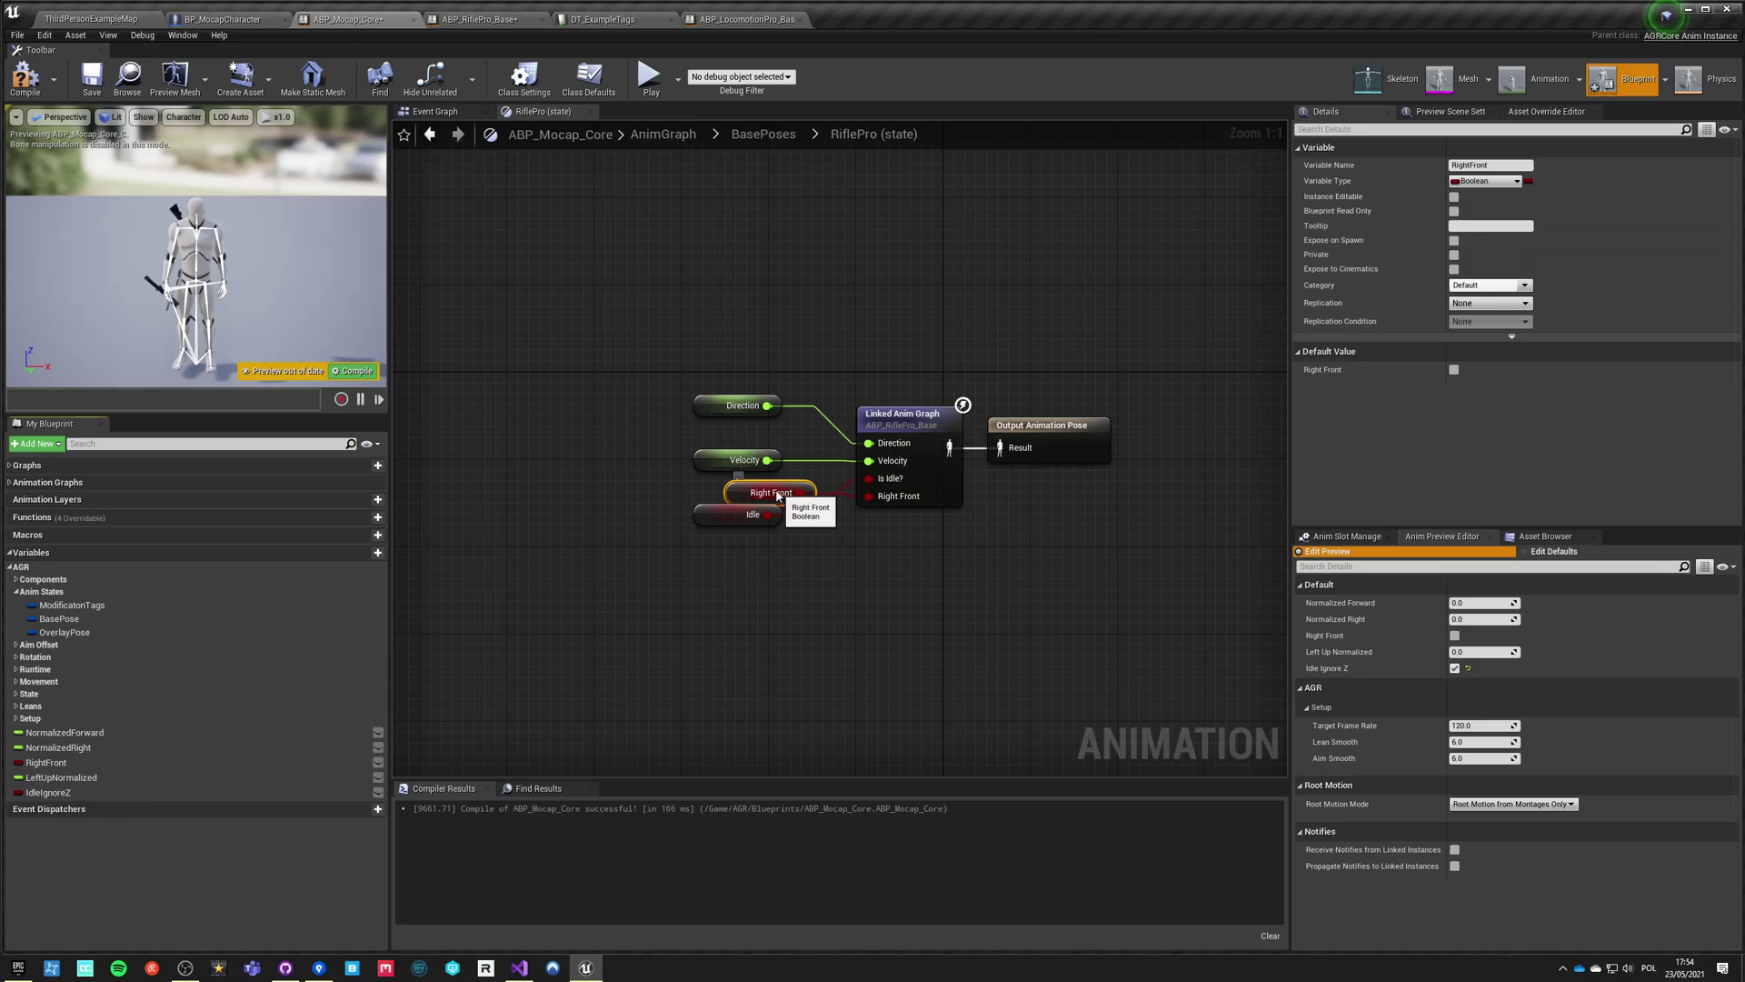
left_click(90, 80)
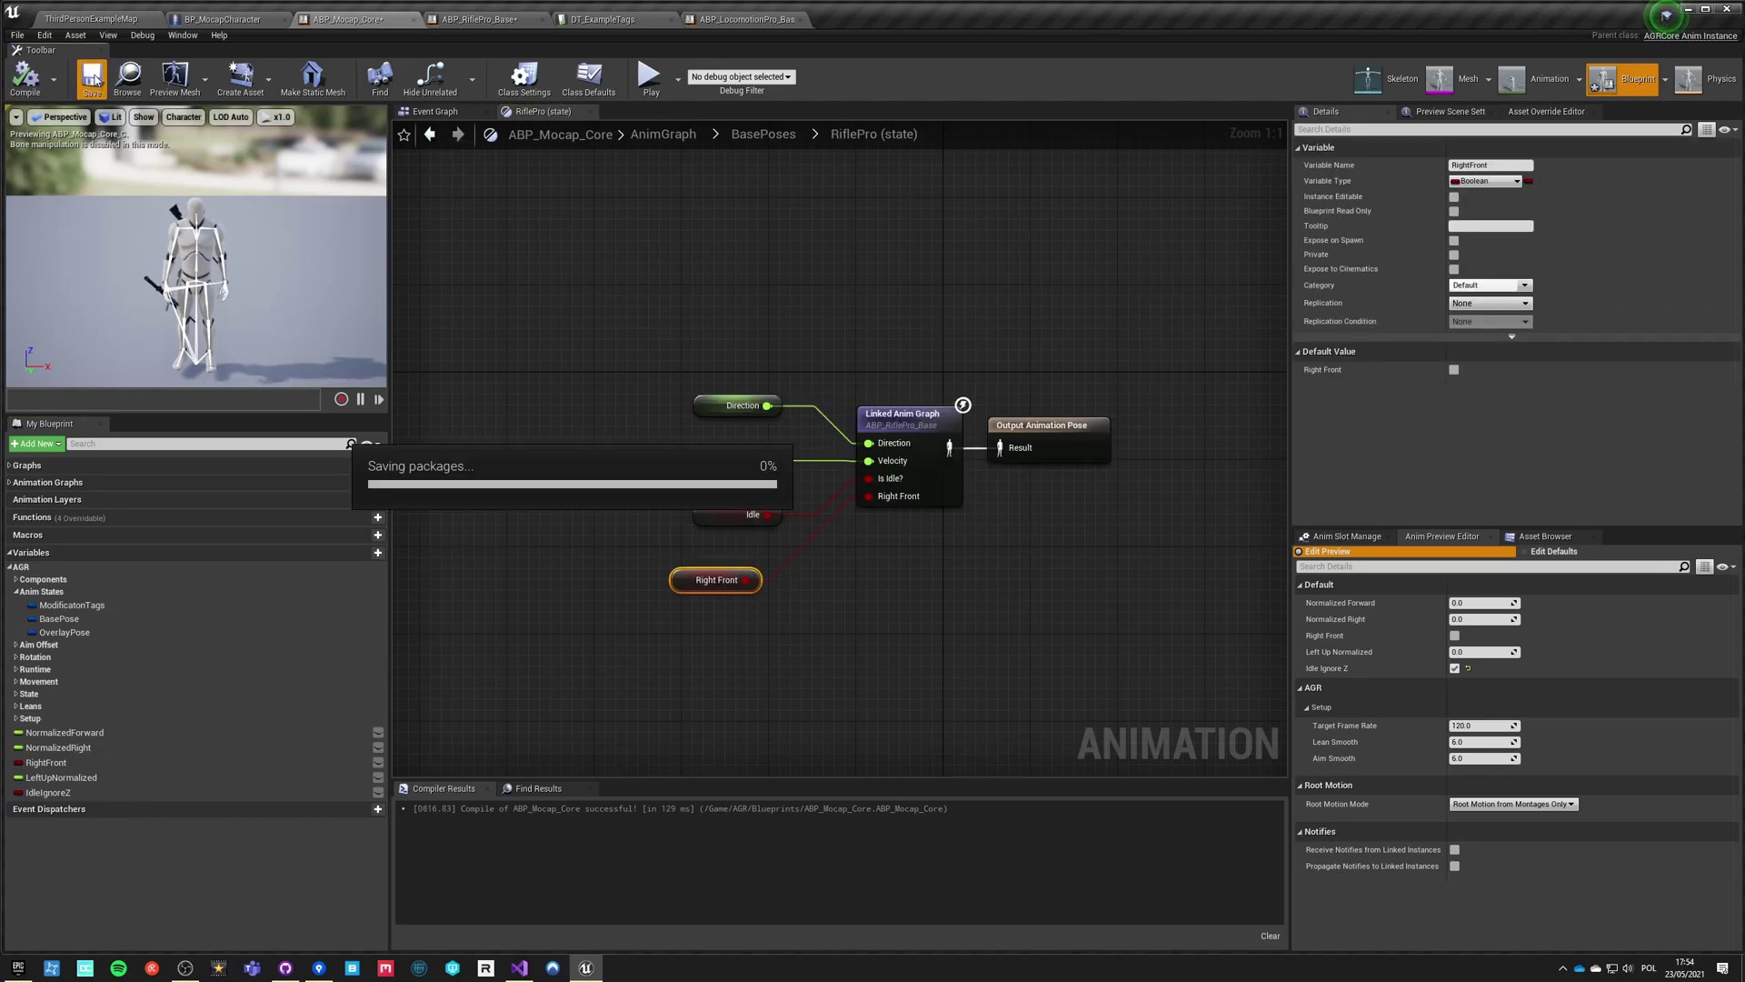
Play ThirdPersonExampleMap and repeatedly walk and stop the character to check the foot-dependent stop animation.
left_click(91, 18)
left_click(923, 63)
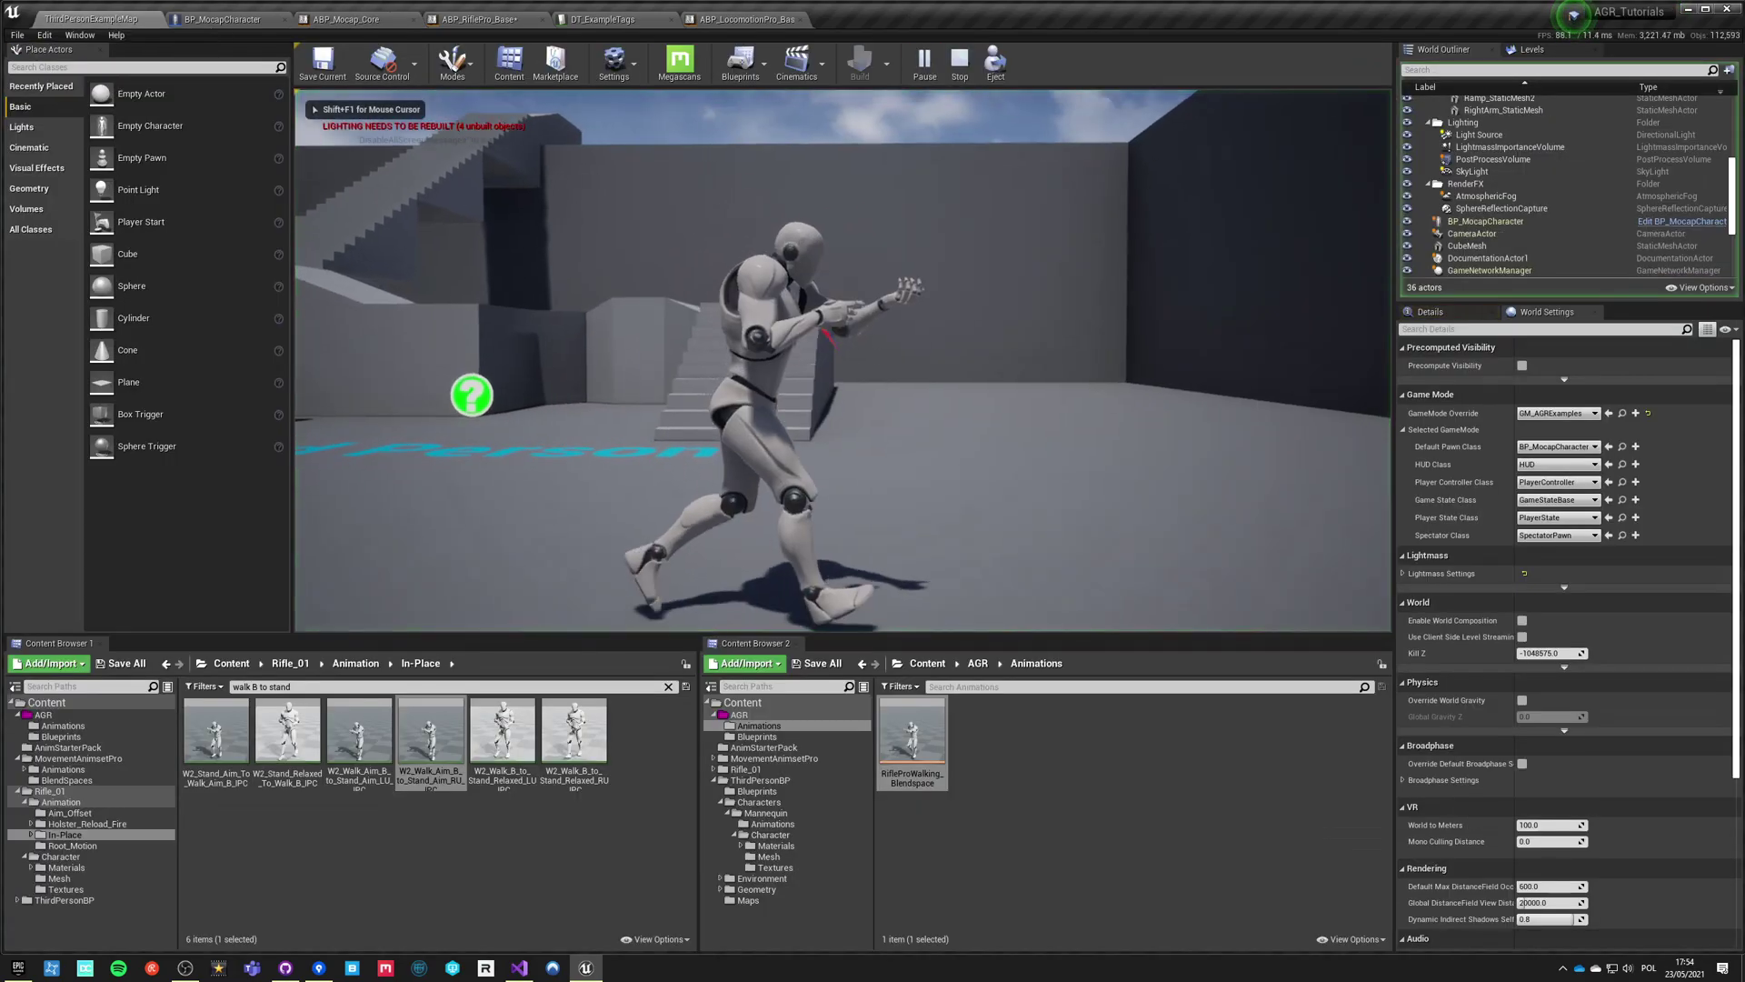
key("d")
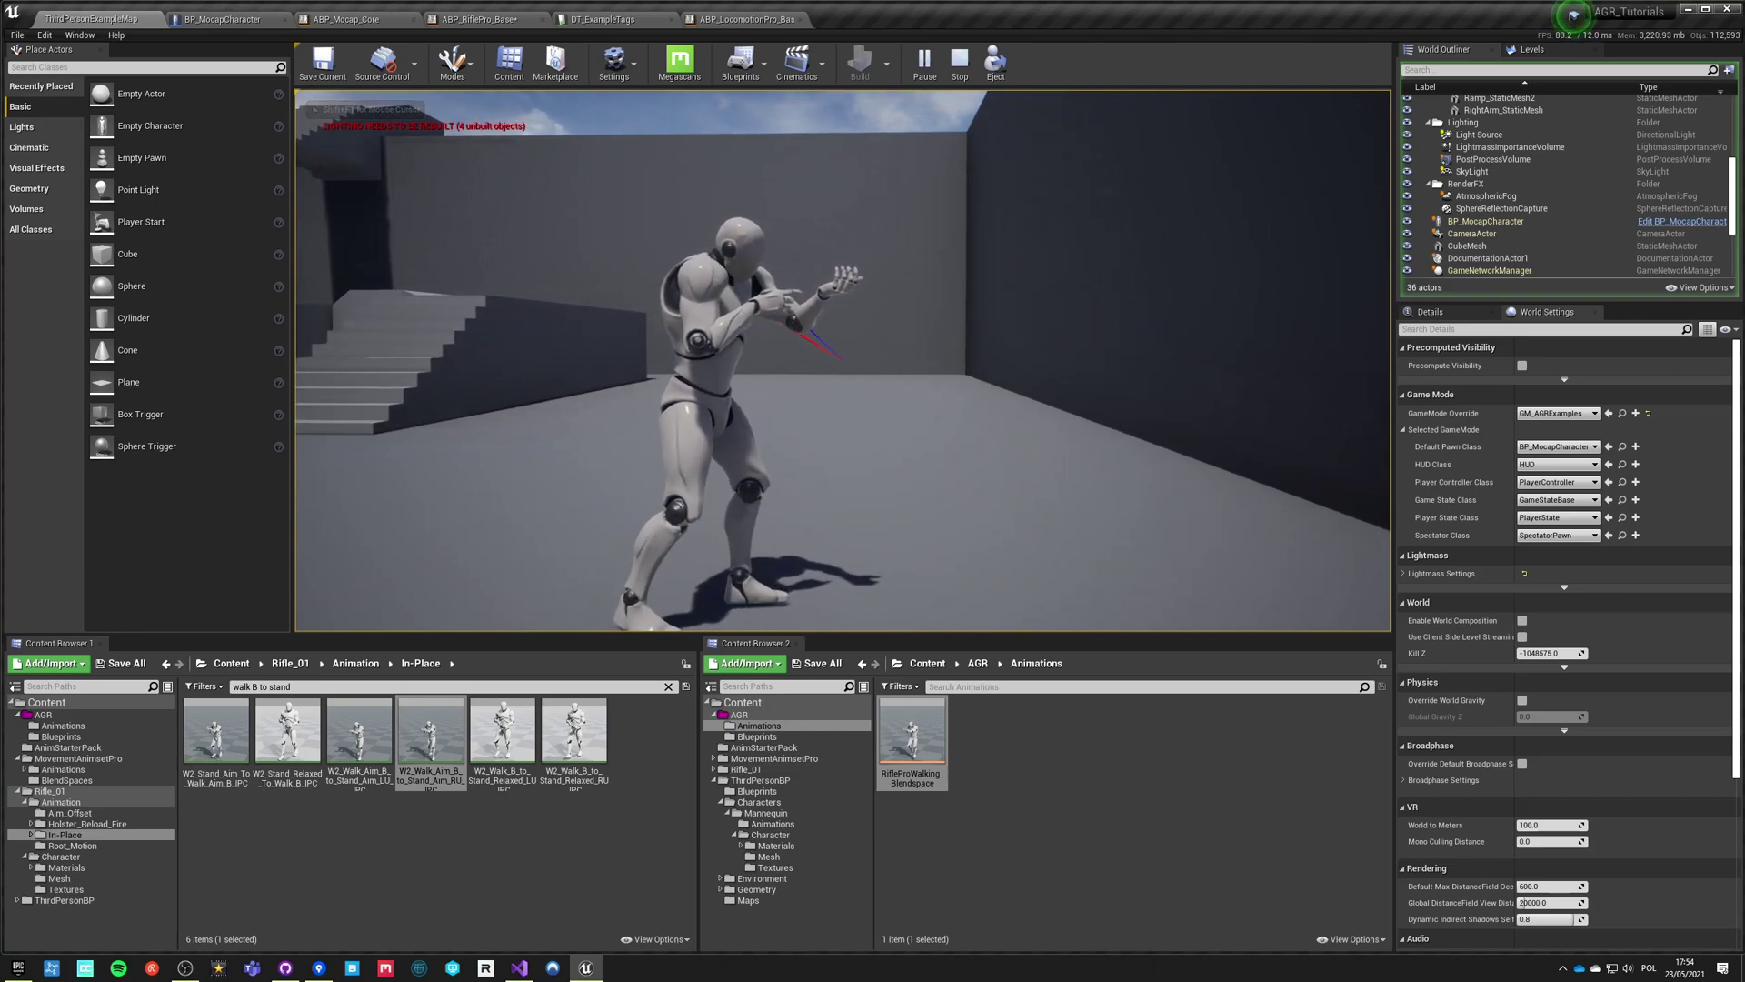
key("d")
key("d")
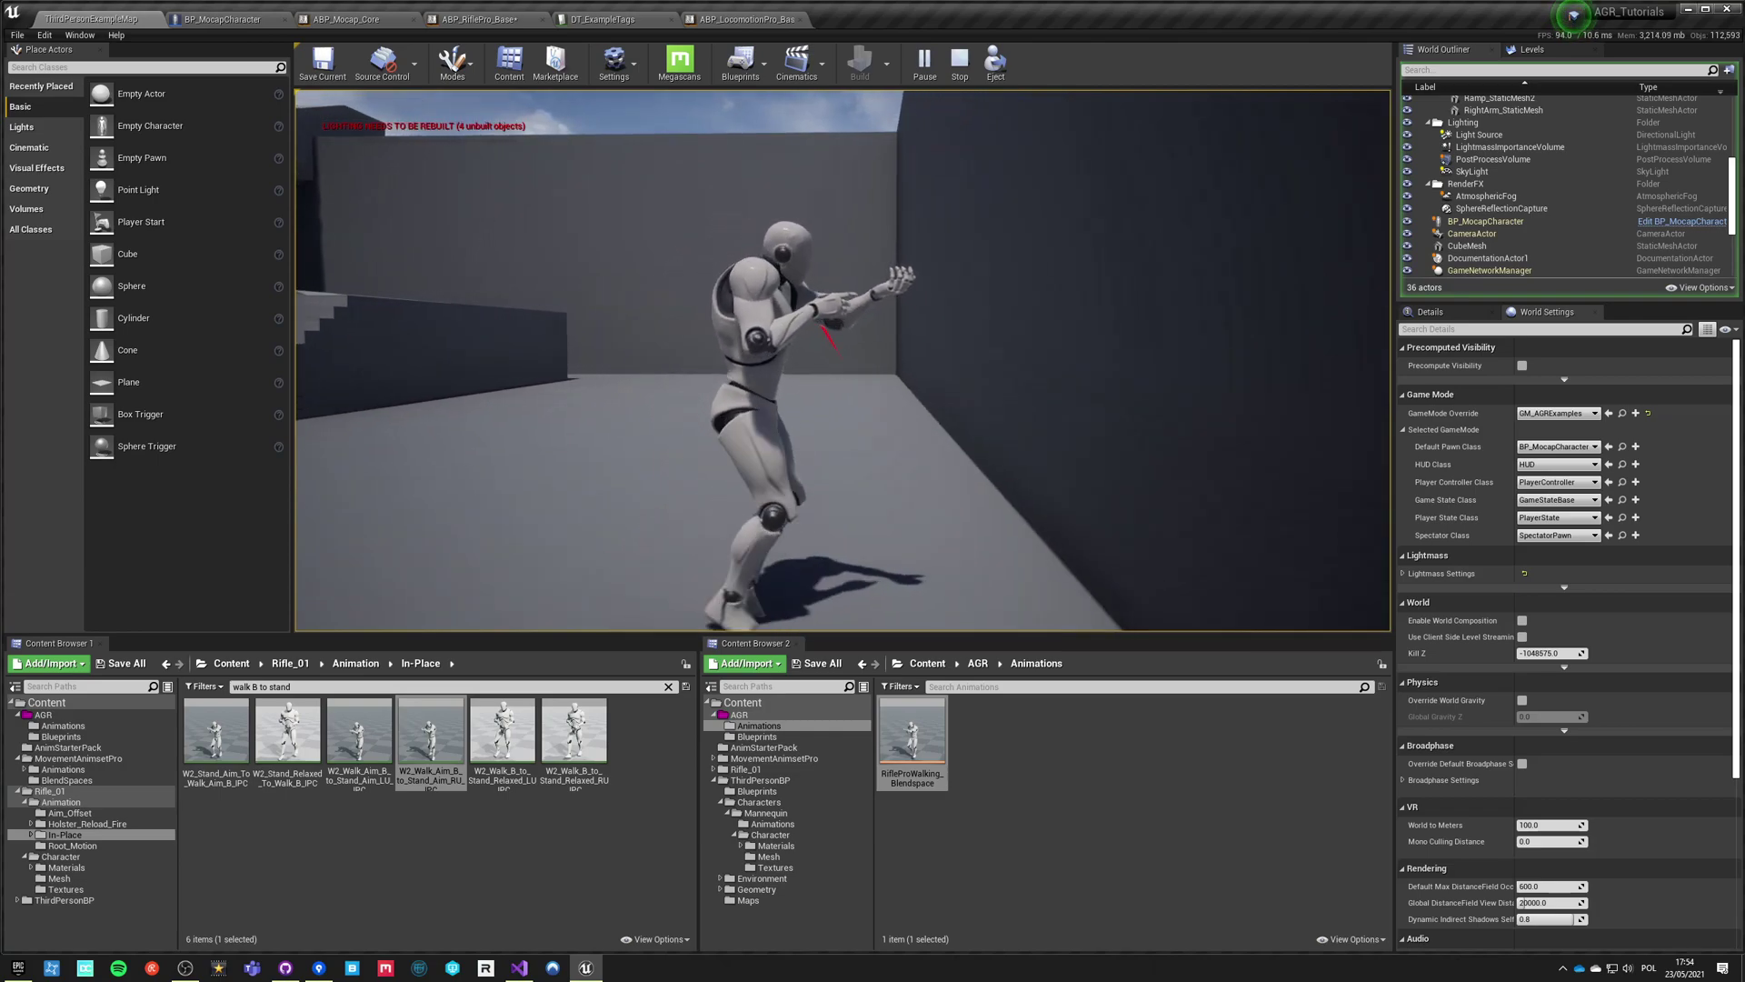
key("Escape")
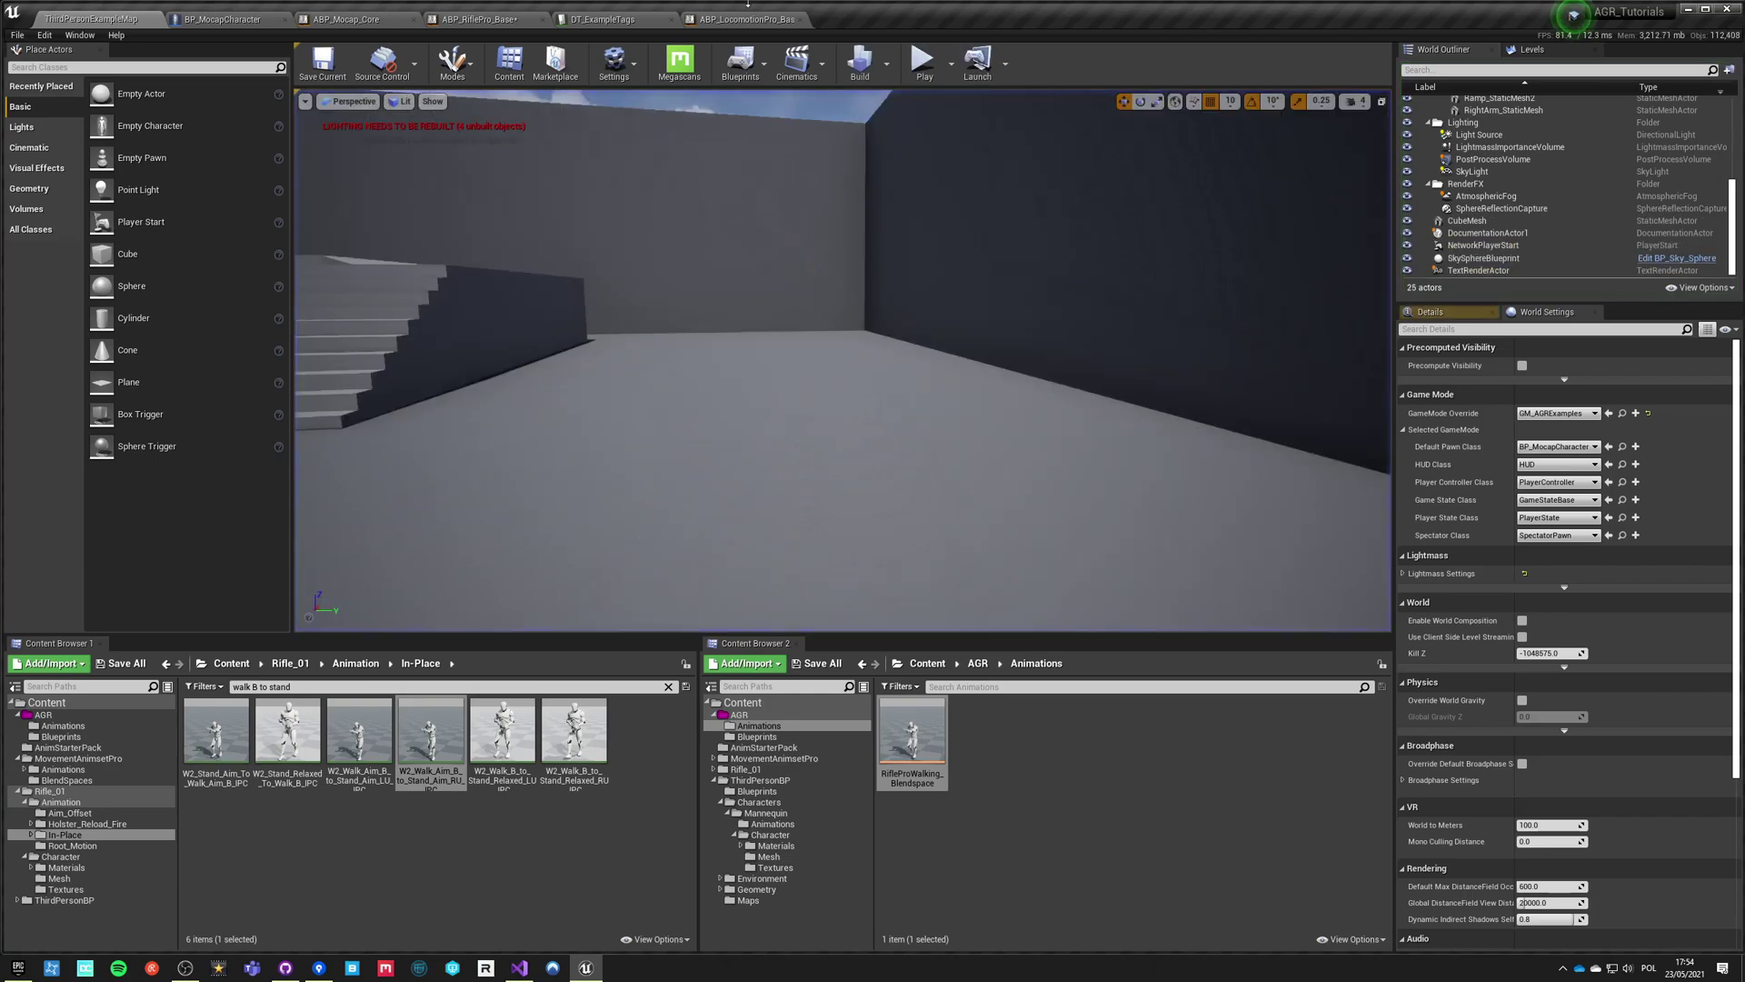
Try swapping the WalkFwdStop LU and RU poses on the blend in ABP_LocomotionPro_Base, restore the wiring, and close that blueprint.
left_click(733, 19)
left_click_drag(647, 438, 647, 633)
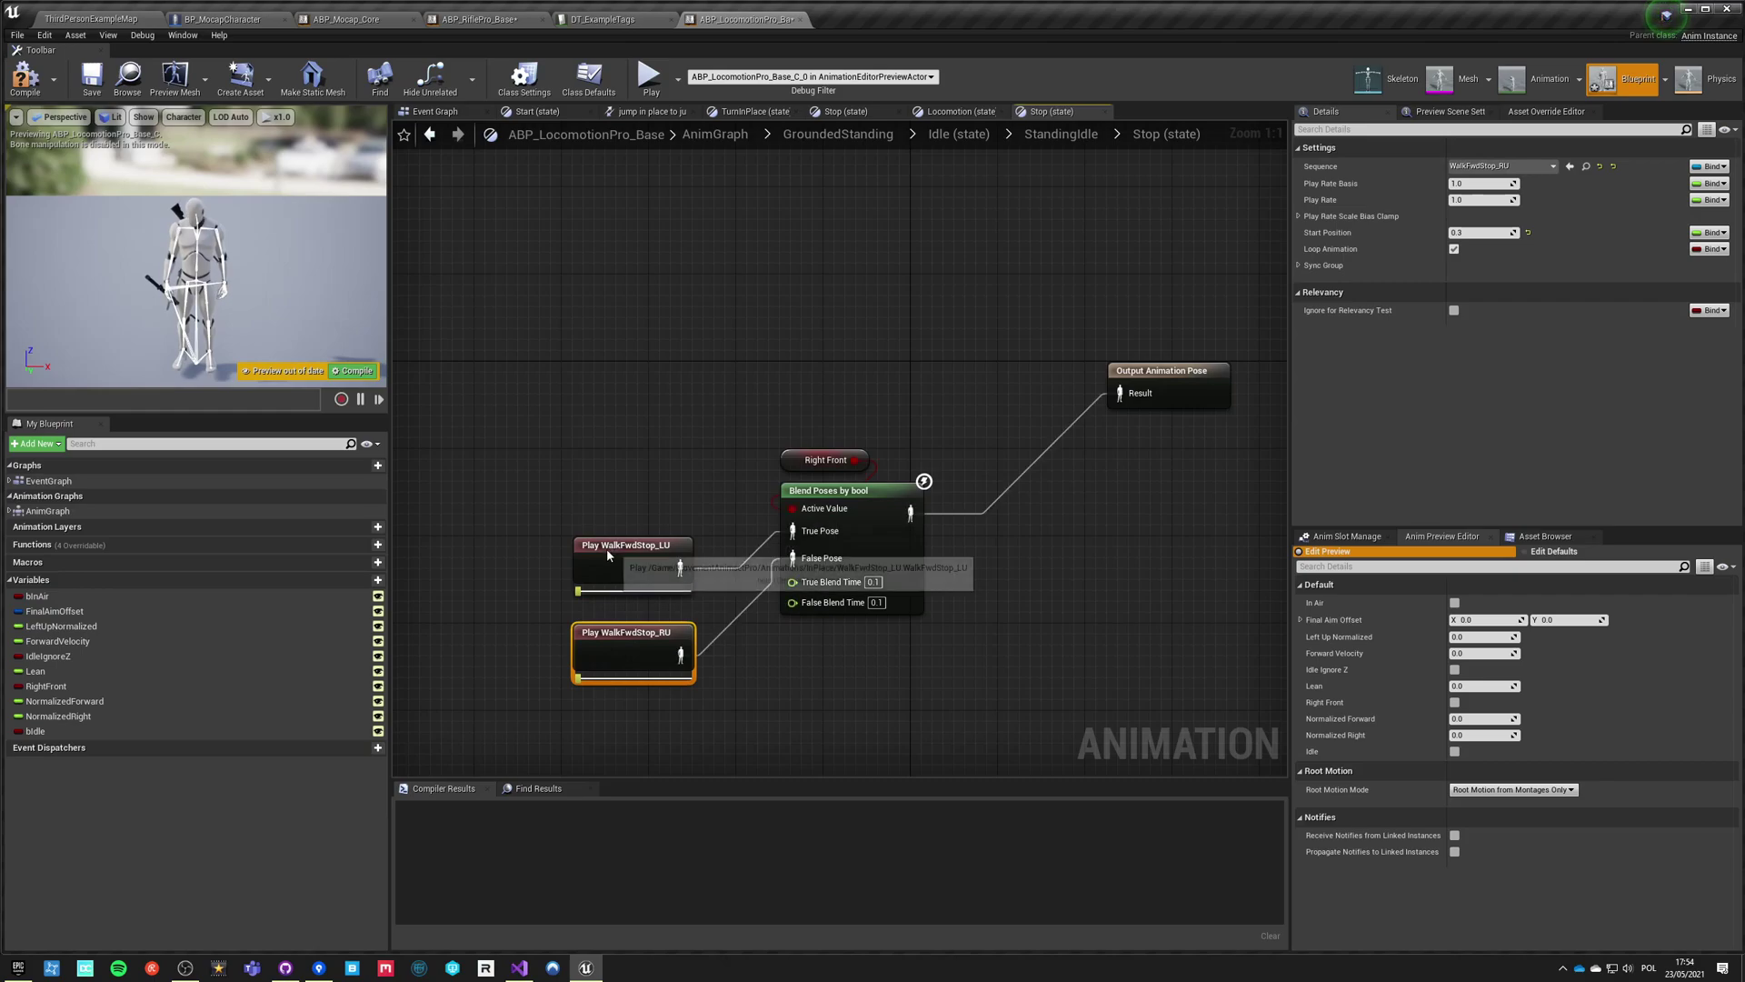
left_click_drag(607, 548, 610, 485)
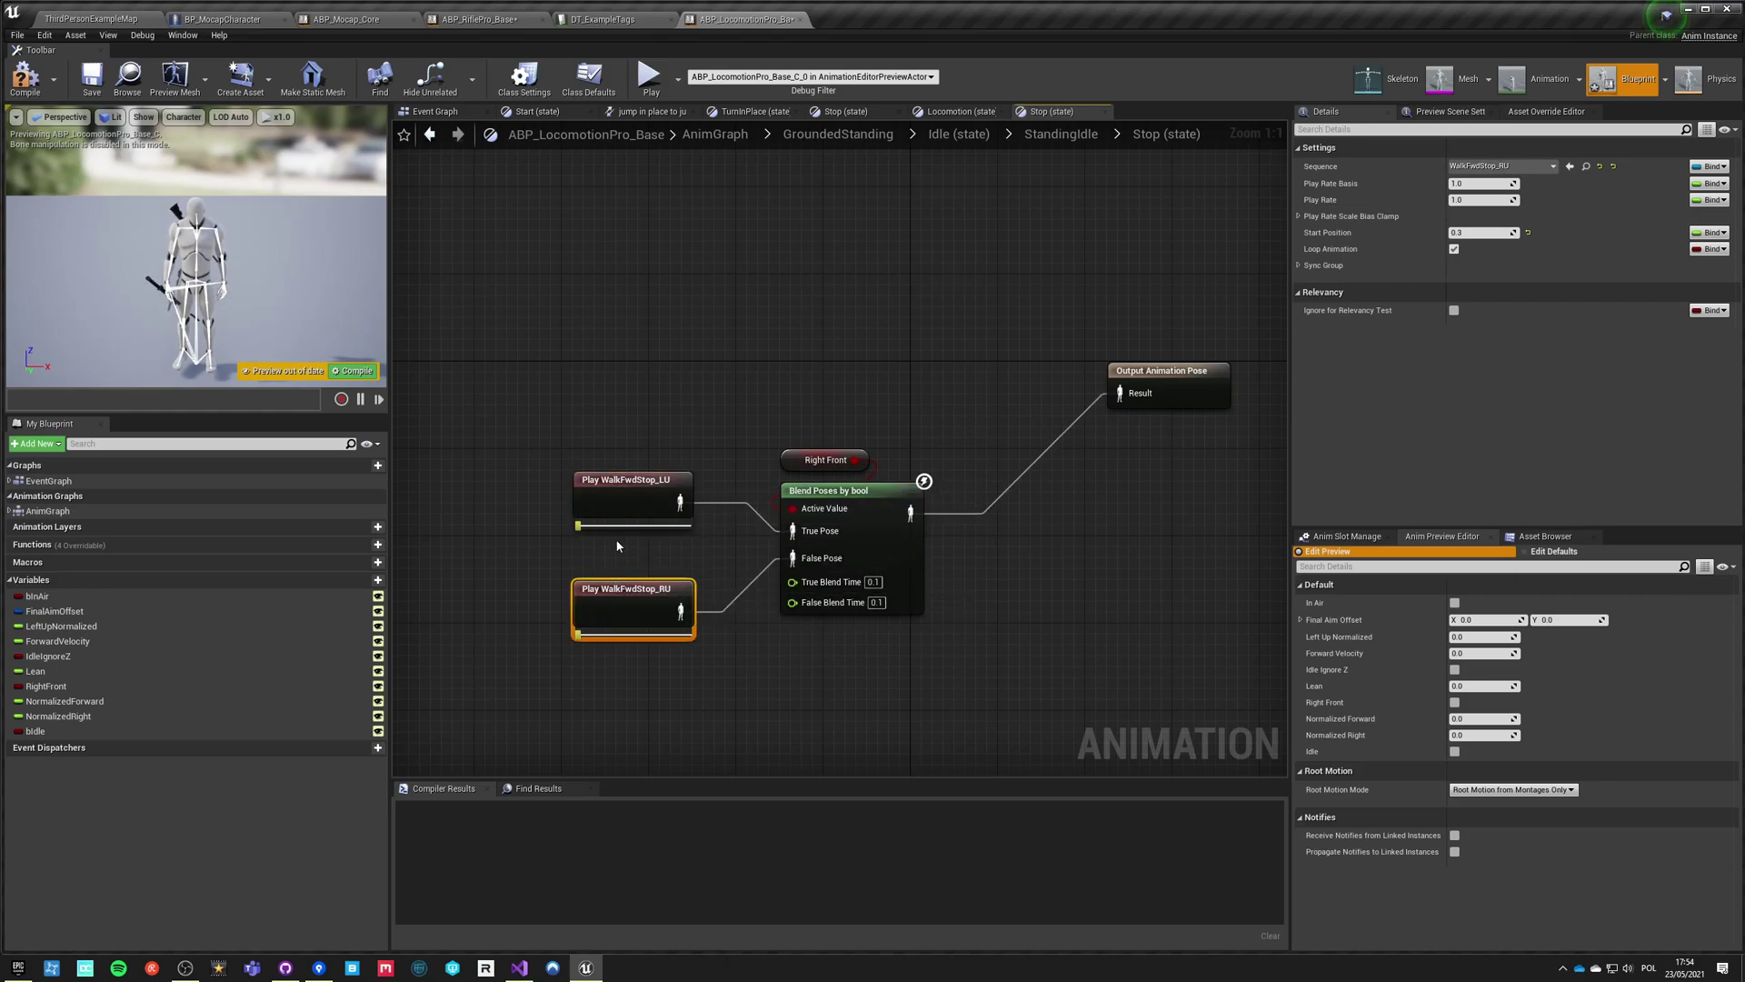
left_click(627, 498)
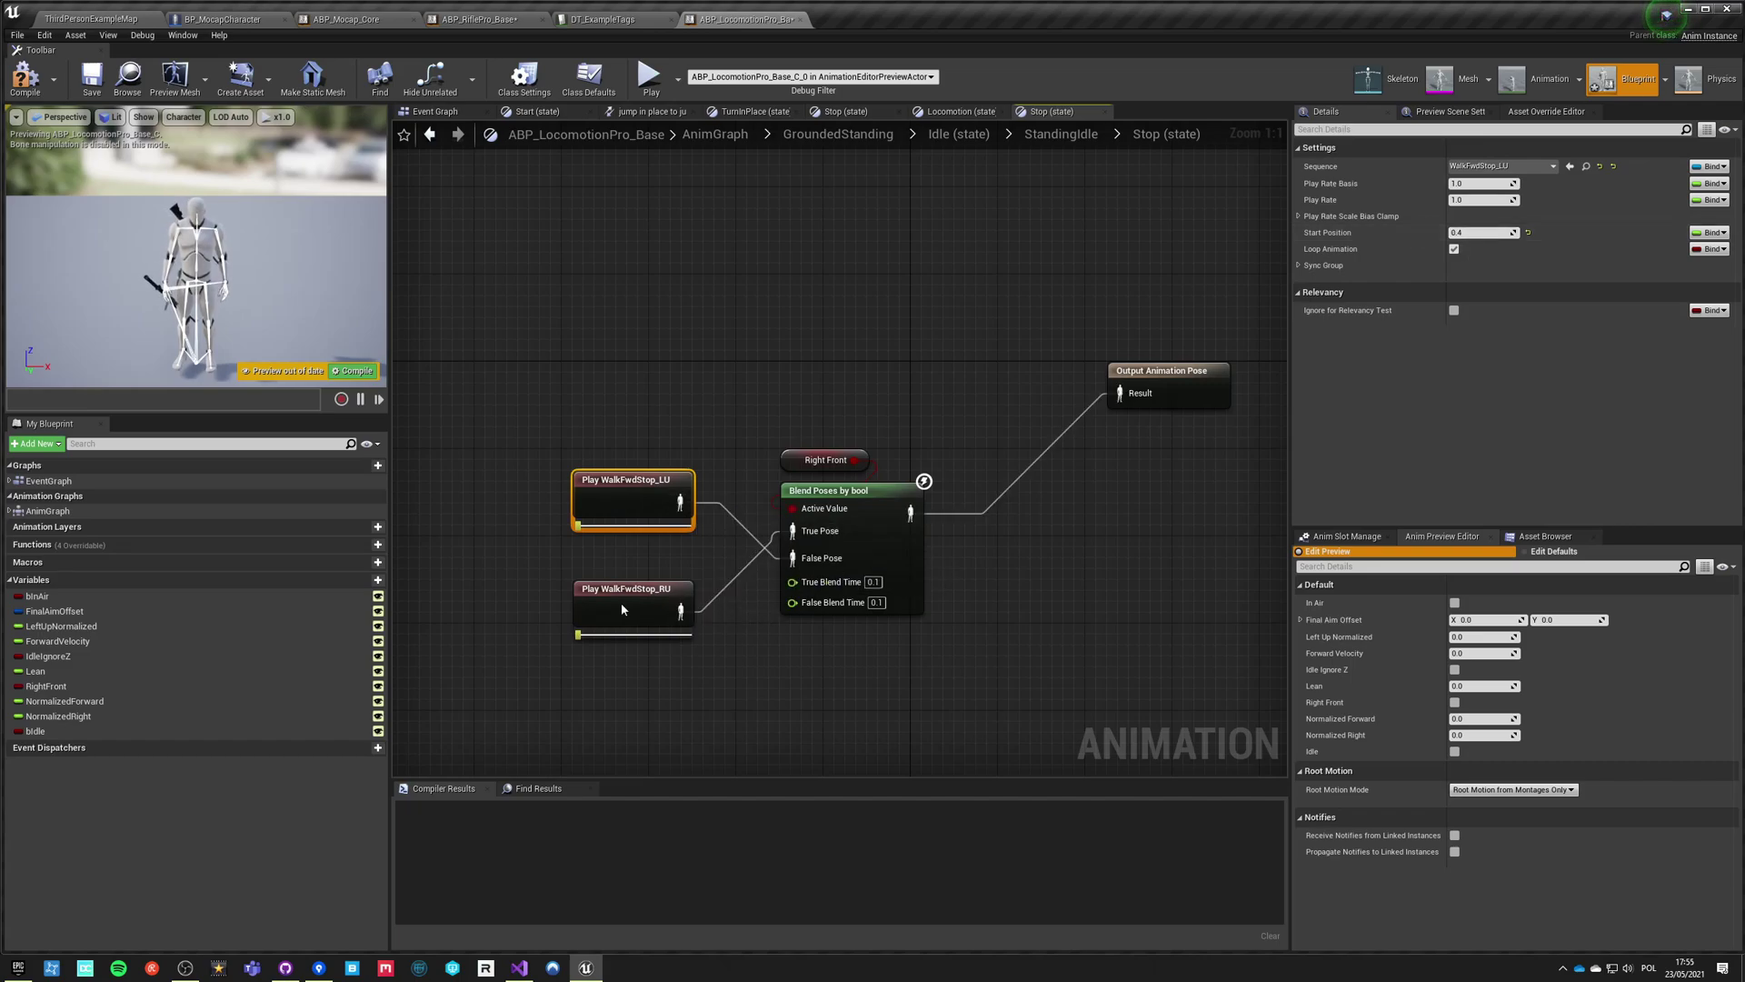
left_click_drag(621, 604, 631, 425)
left_click(800, 19)
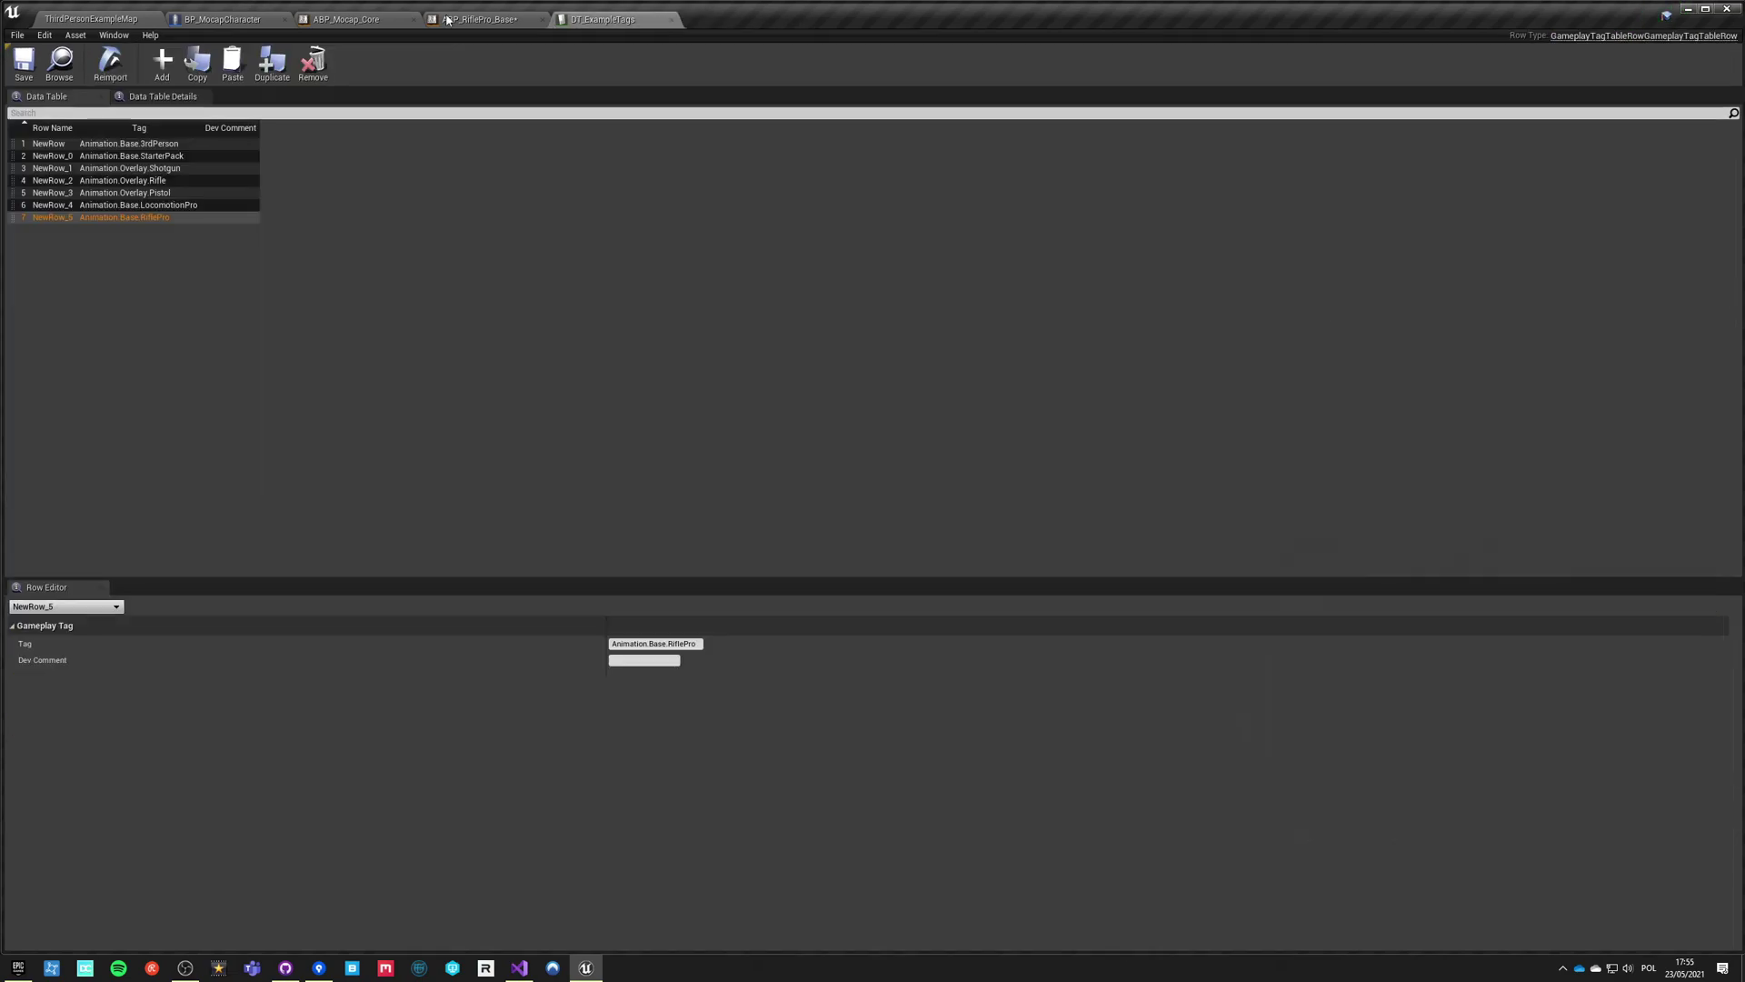
Swap the blend inputs in ABP_RiflePro_Base's Stop graph, wiring backward LU to True Pose and RU to False Pose.
left_click(490, 19)
left_click_drag(666, 426, 653, 367)
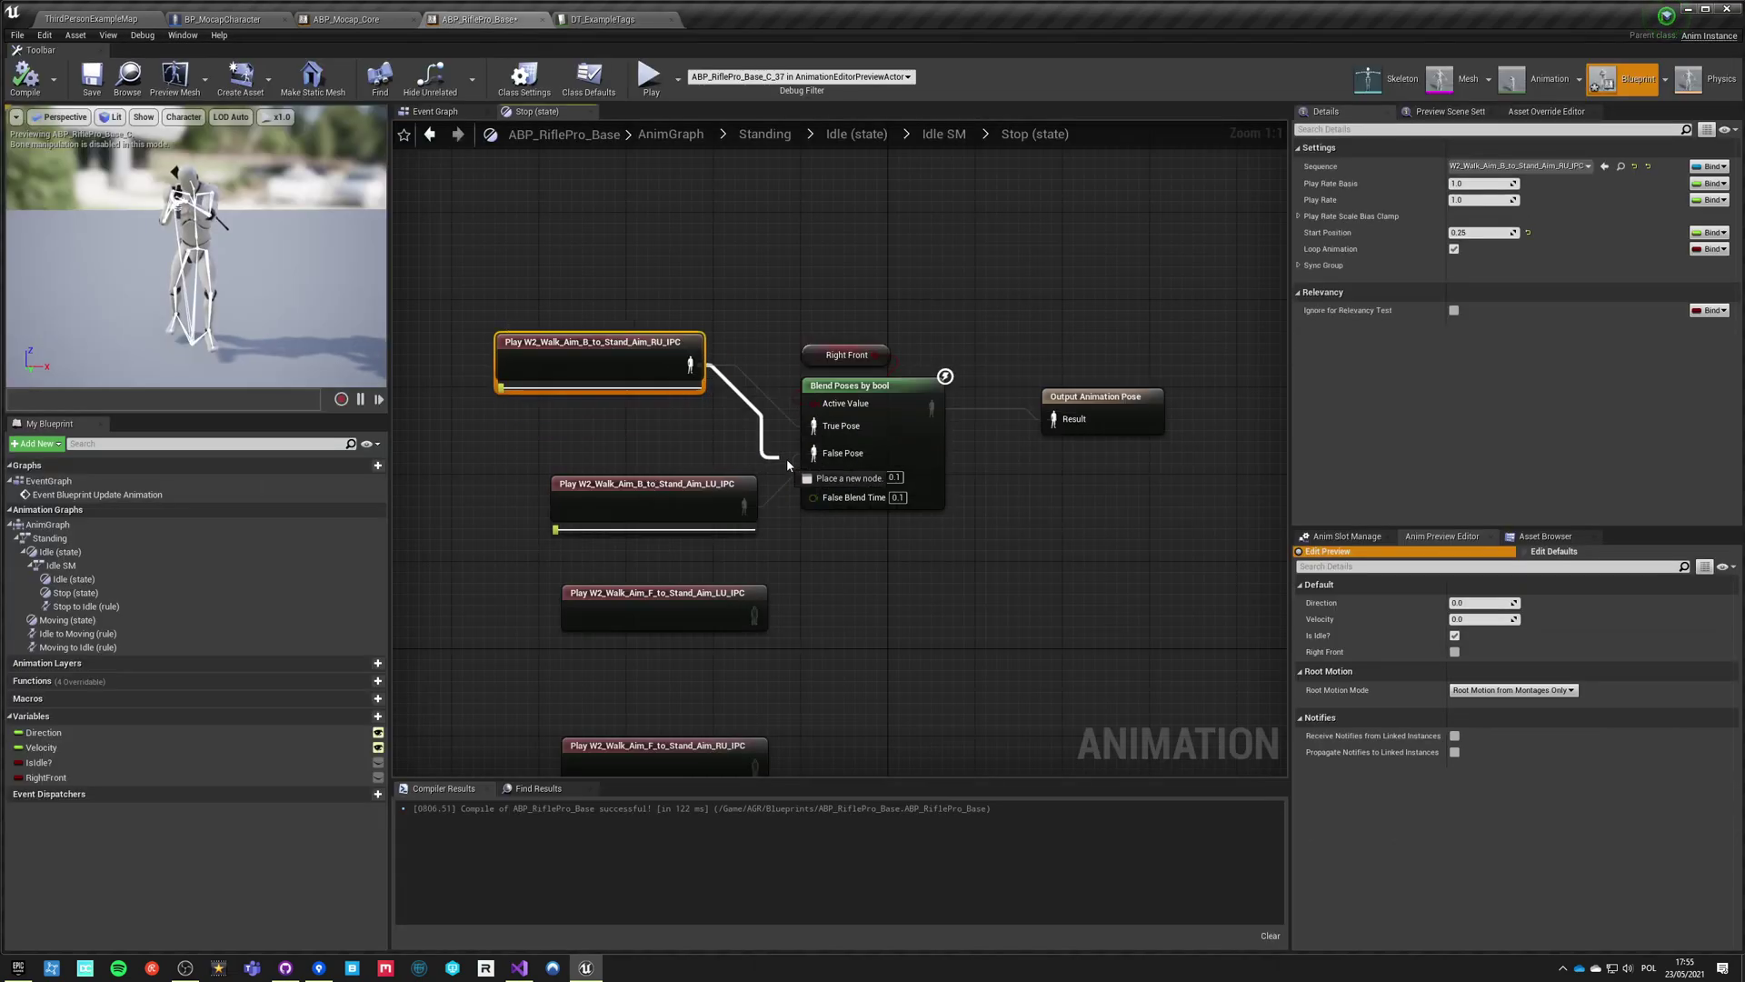
left_click_drag(662, 494, 607, 275)
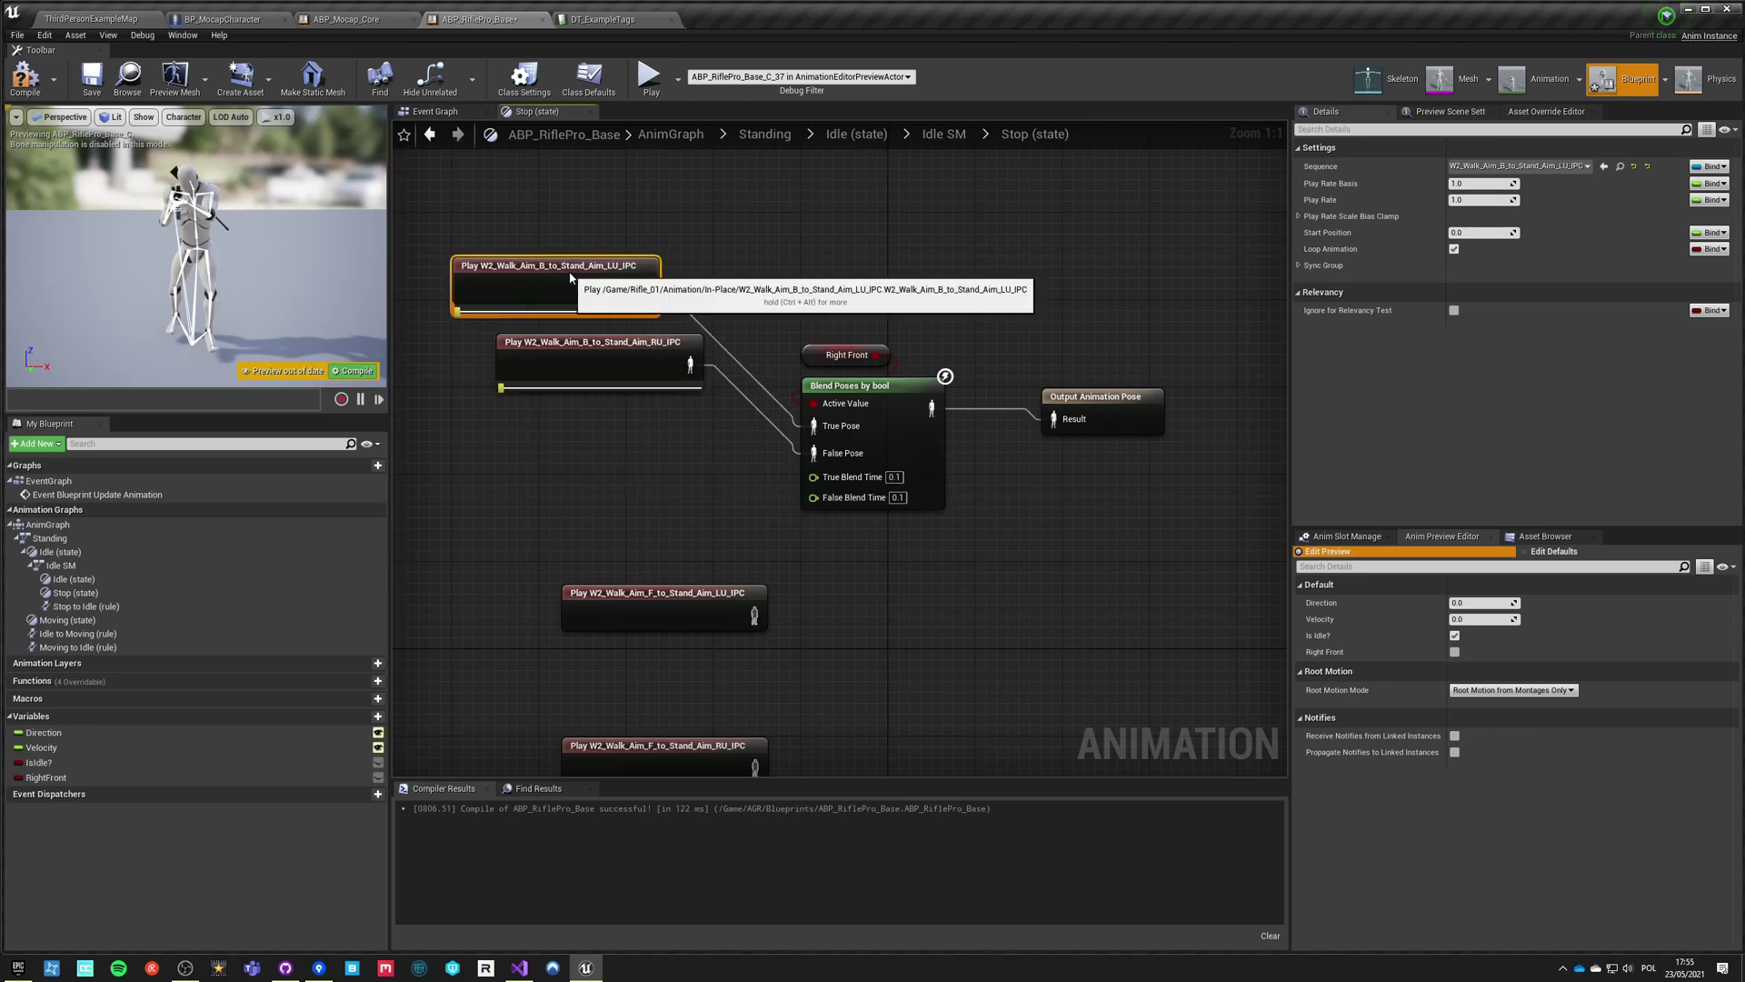
Line up the two backward walk-to-stand players beside the blend and delete the two unused W2_Walk_Aim_F_to_Stand players.
left_click_drag(589, 357, 600, 487)
left_click_drag(542, 556, 657, 771)
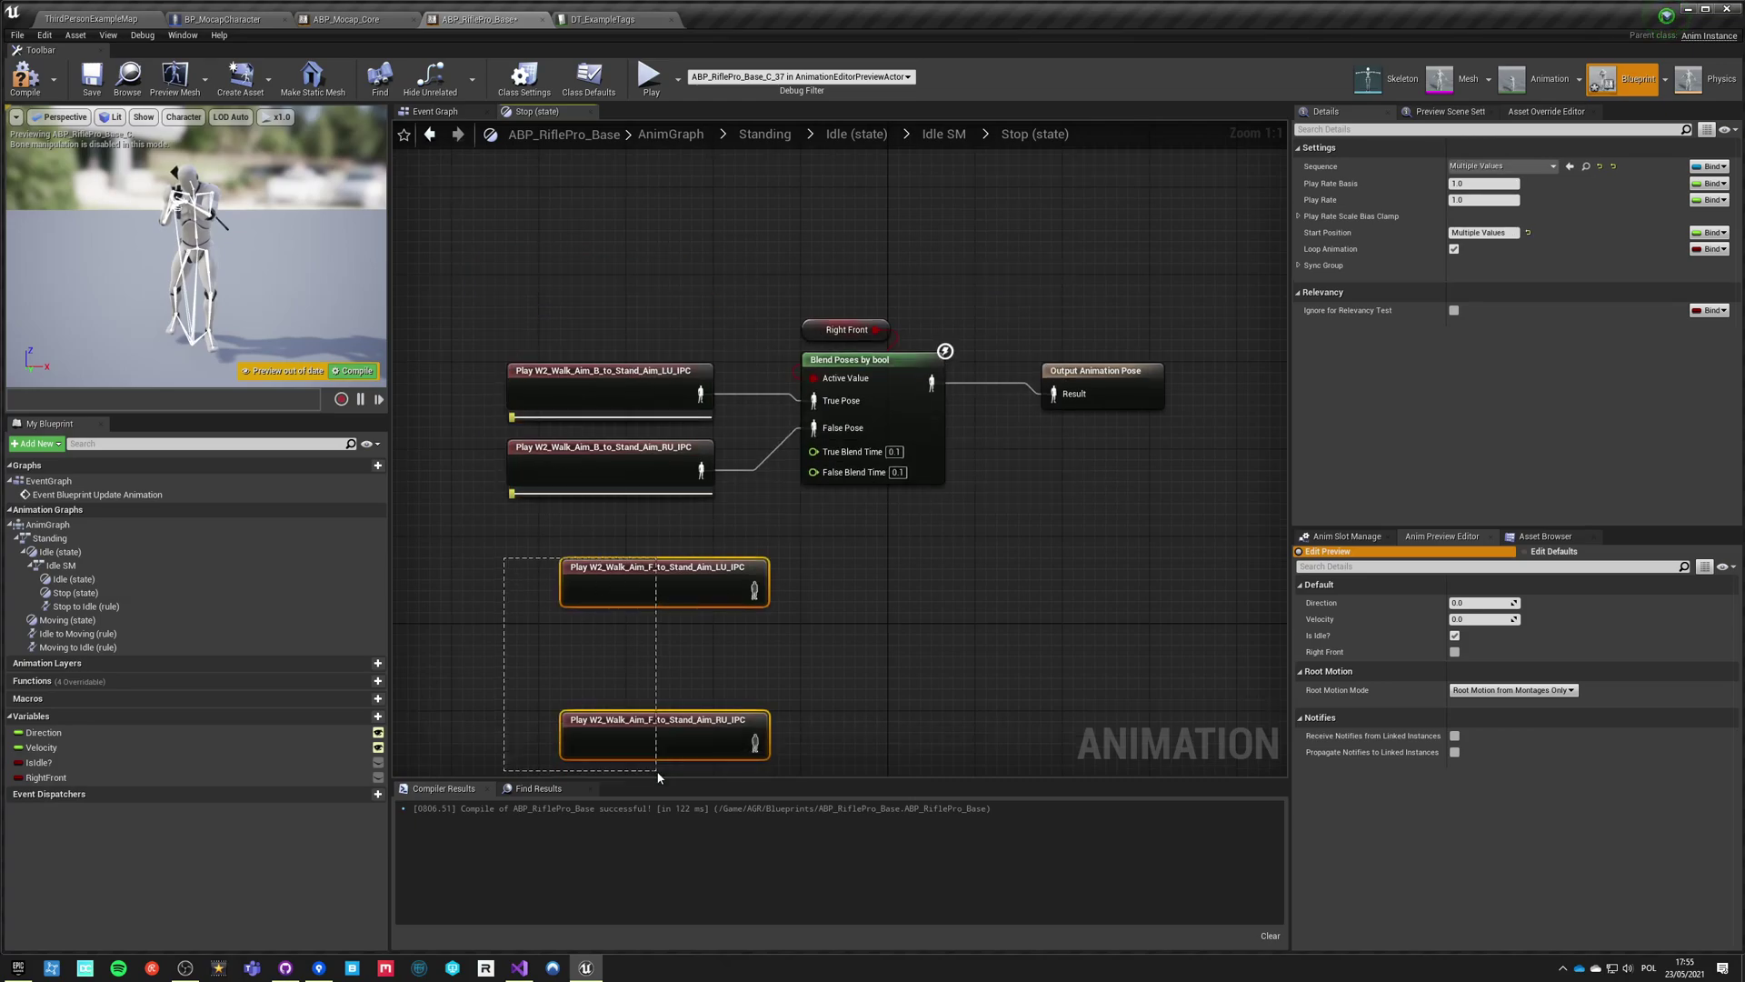
key("Delete")
left_click(632, 477)
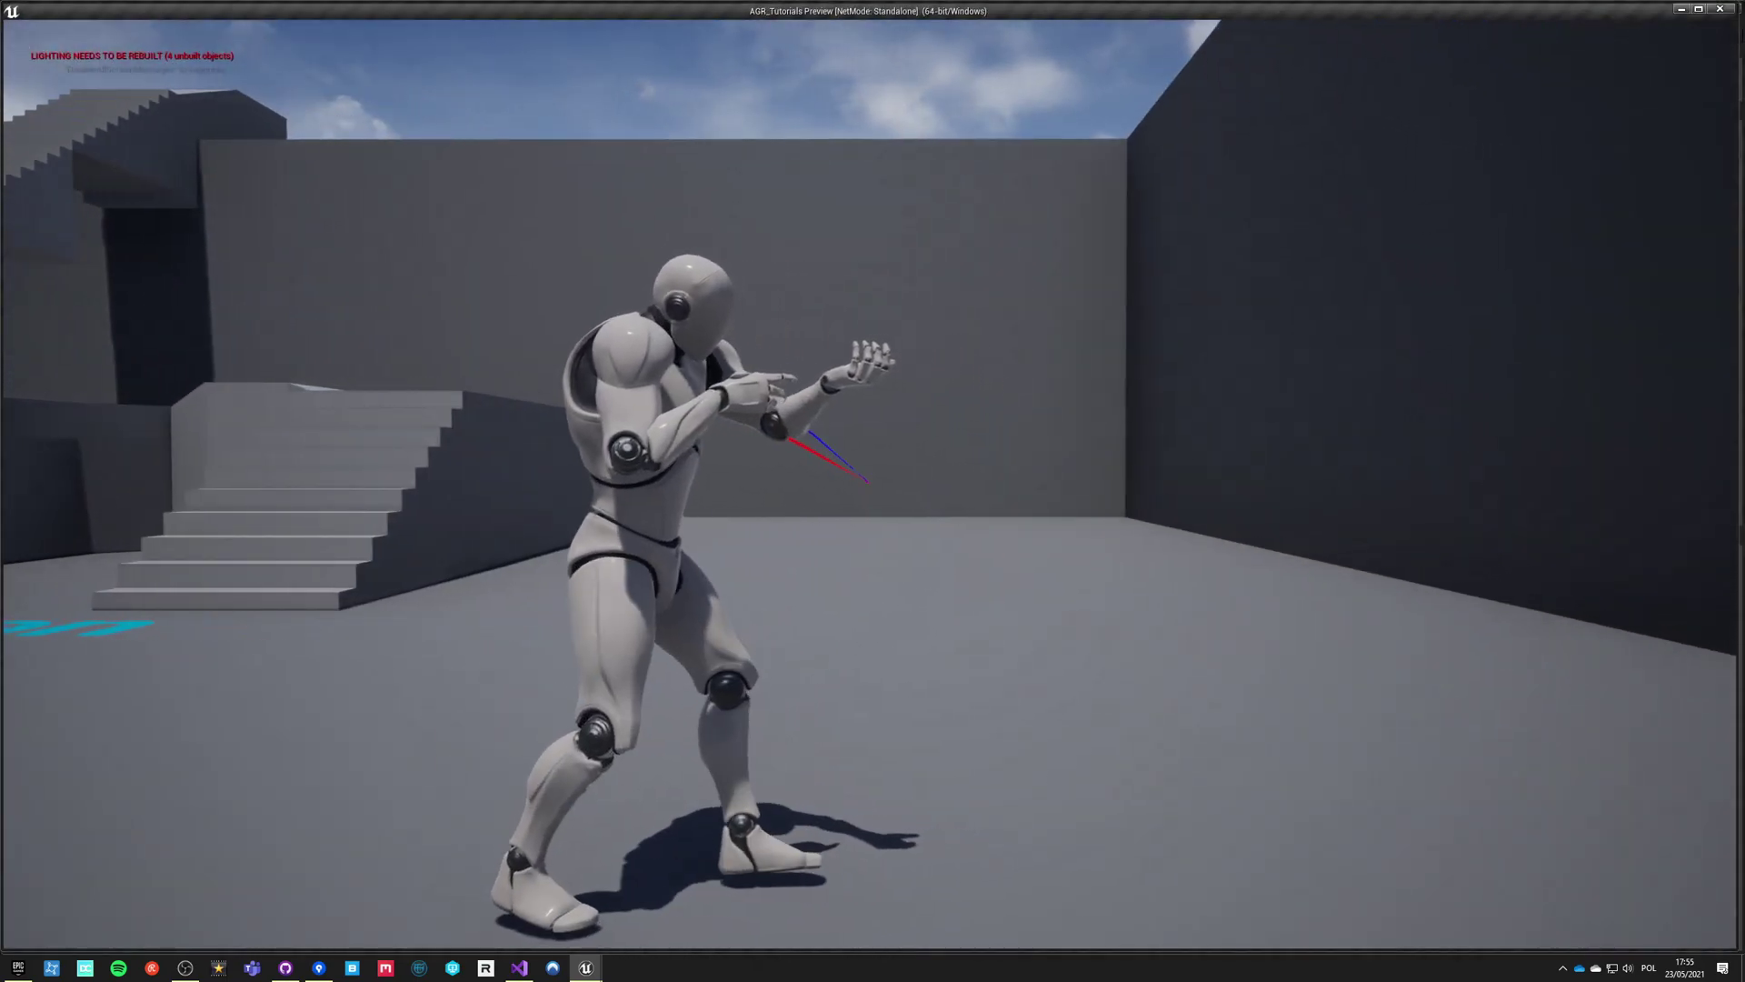
Test the swapped stop animations in play by walking the character in several directions and stopping between moves.
key("d")
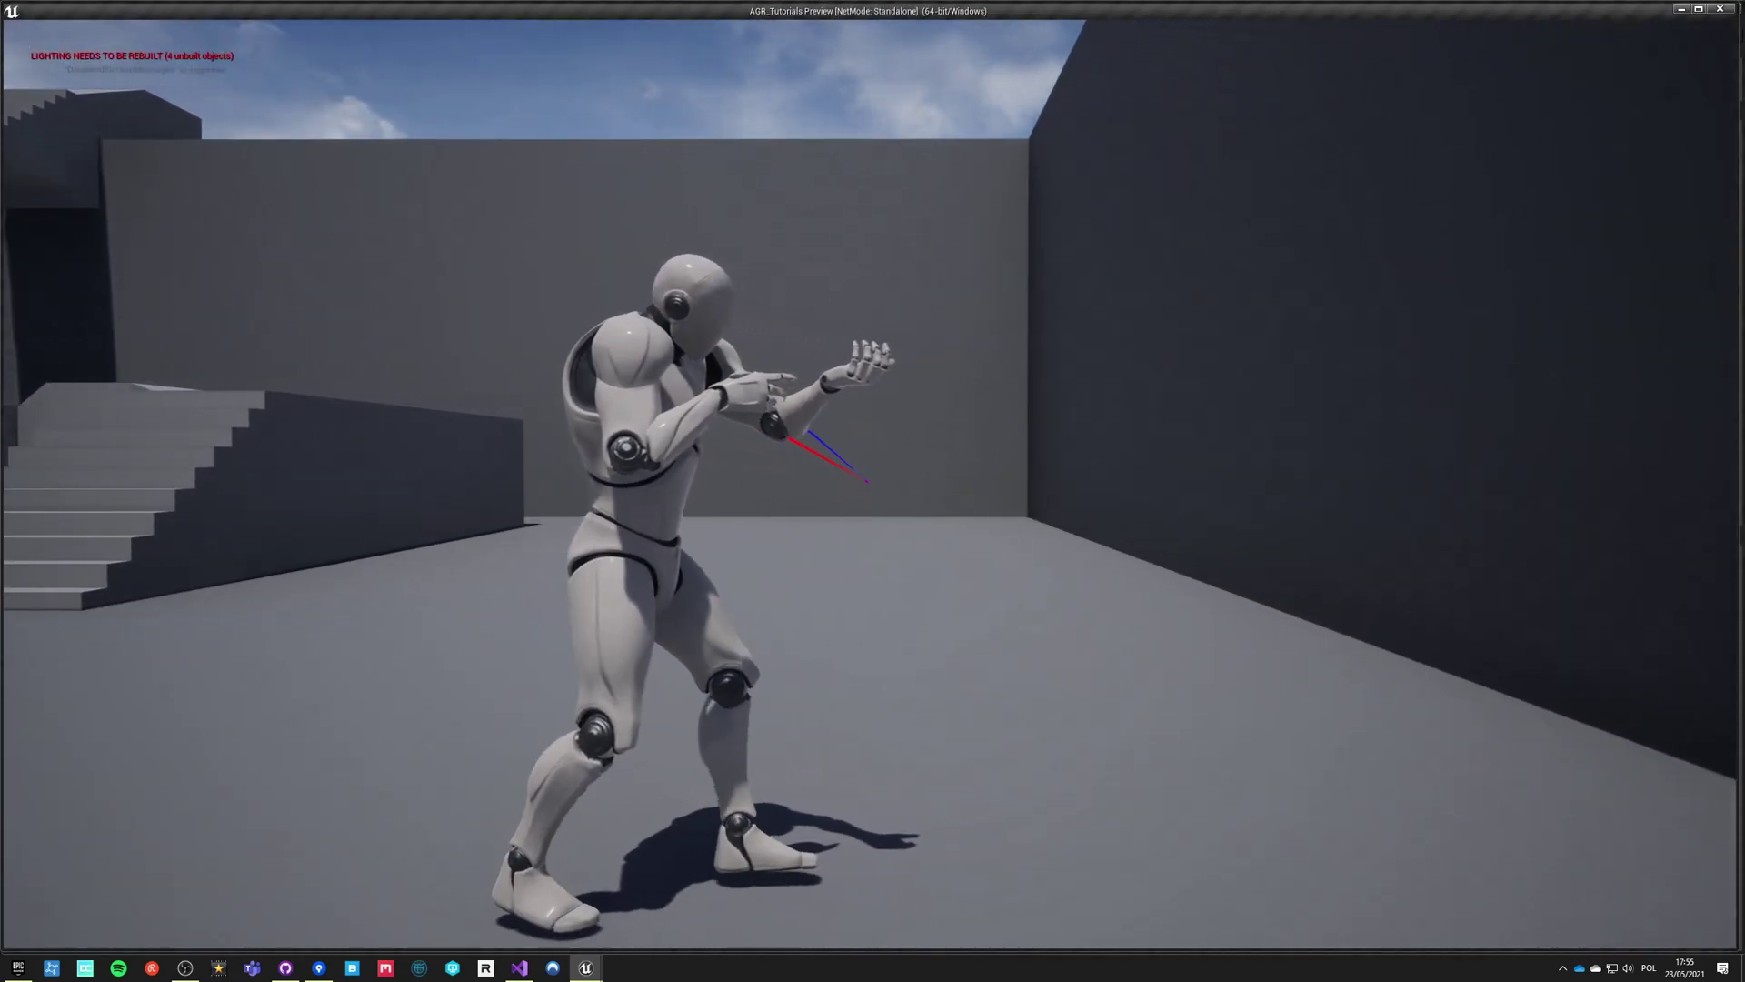
key("d")
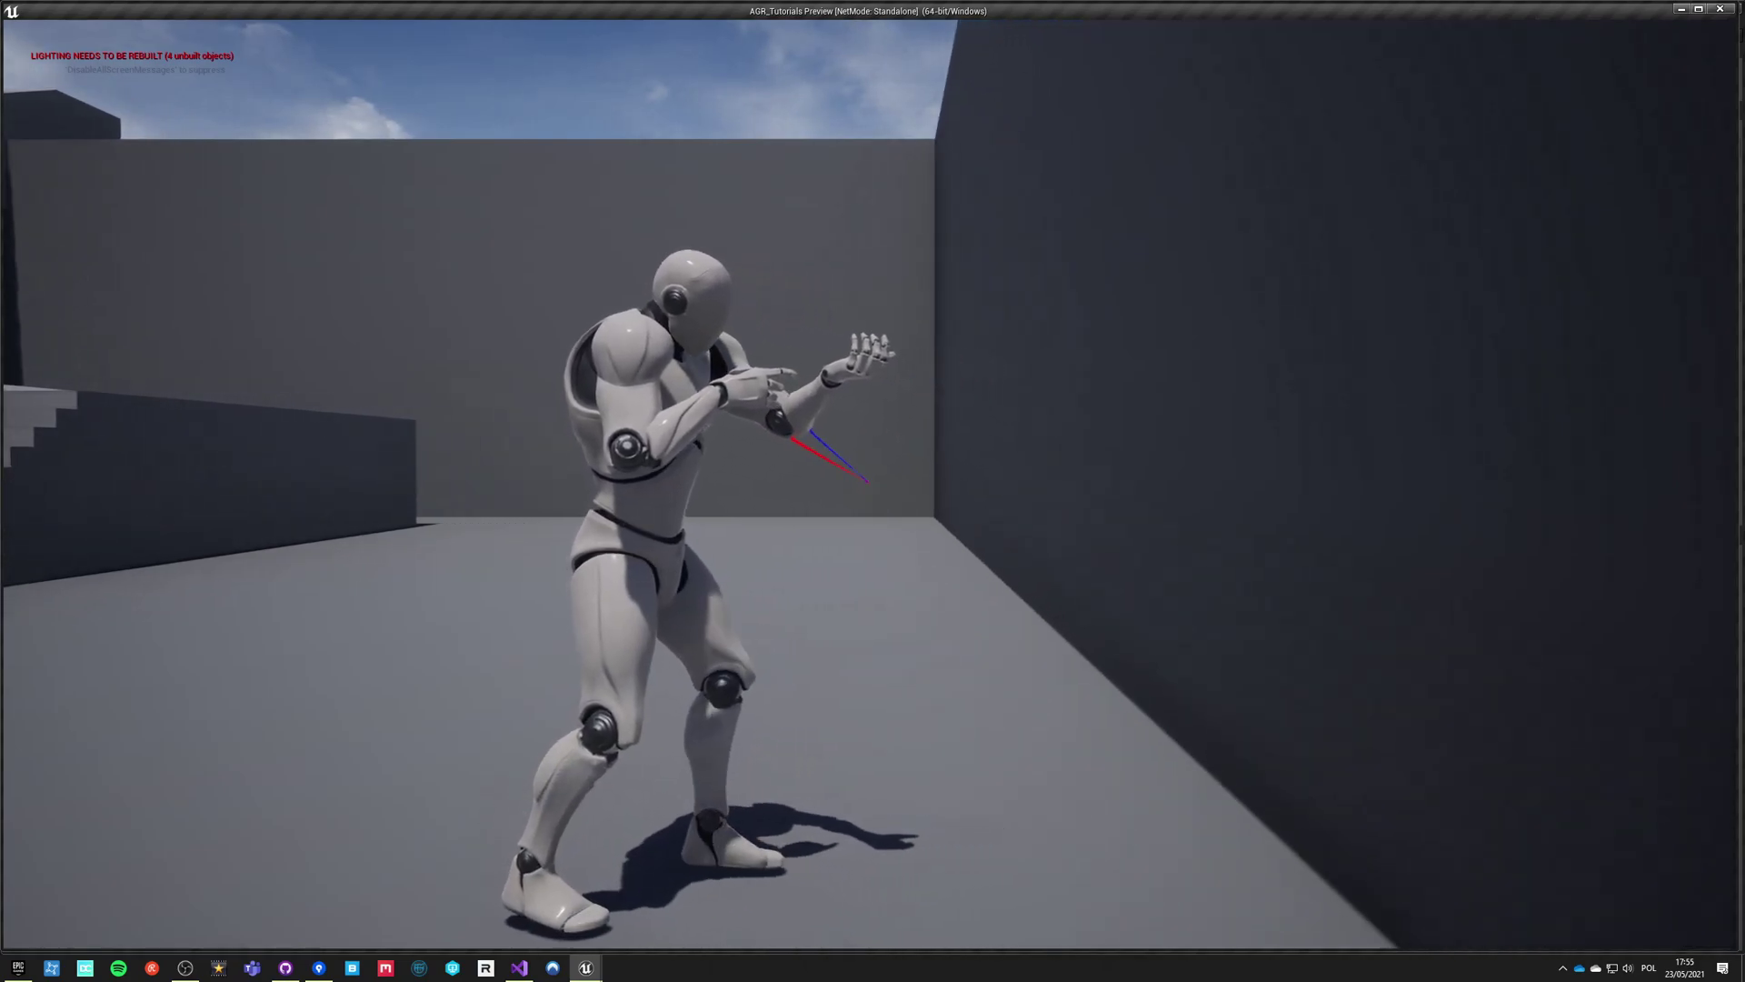
key("w")
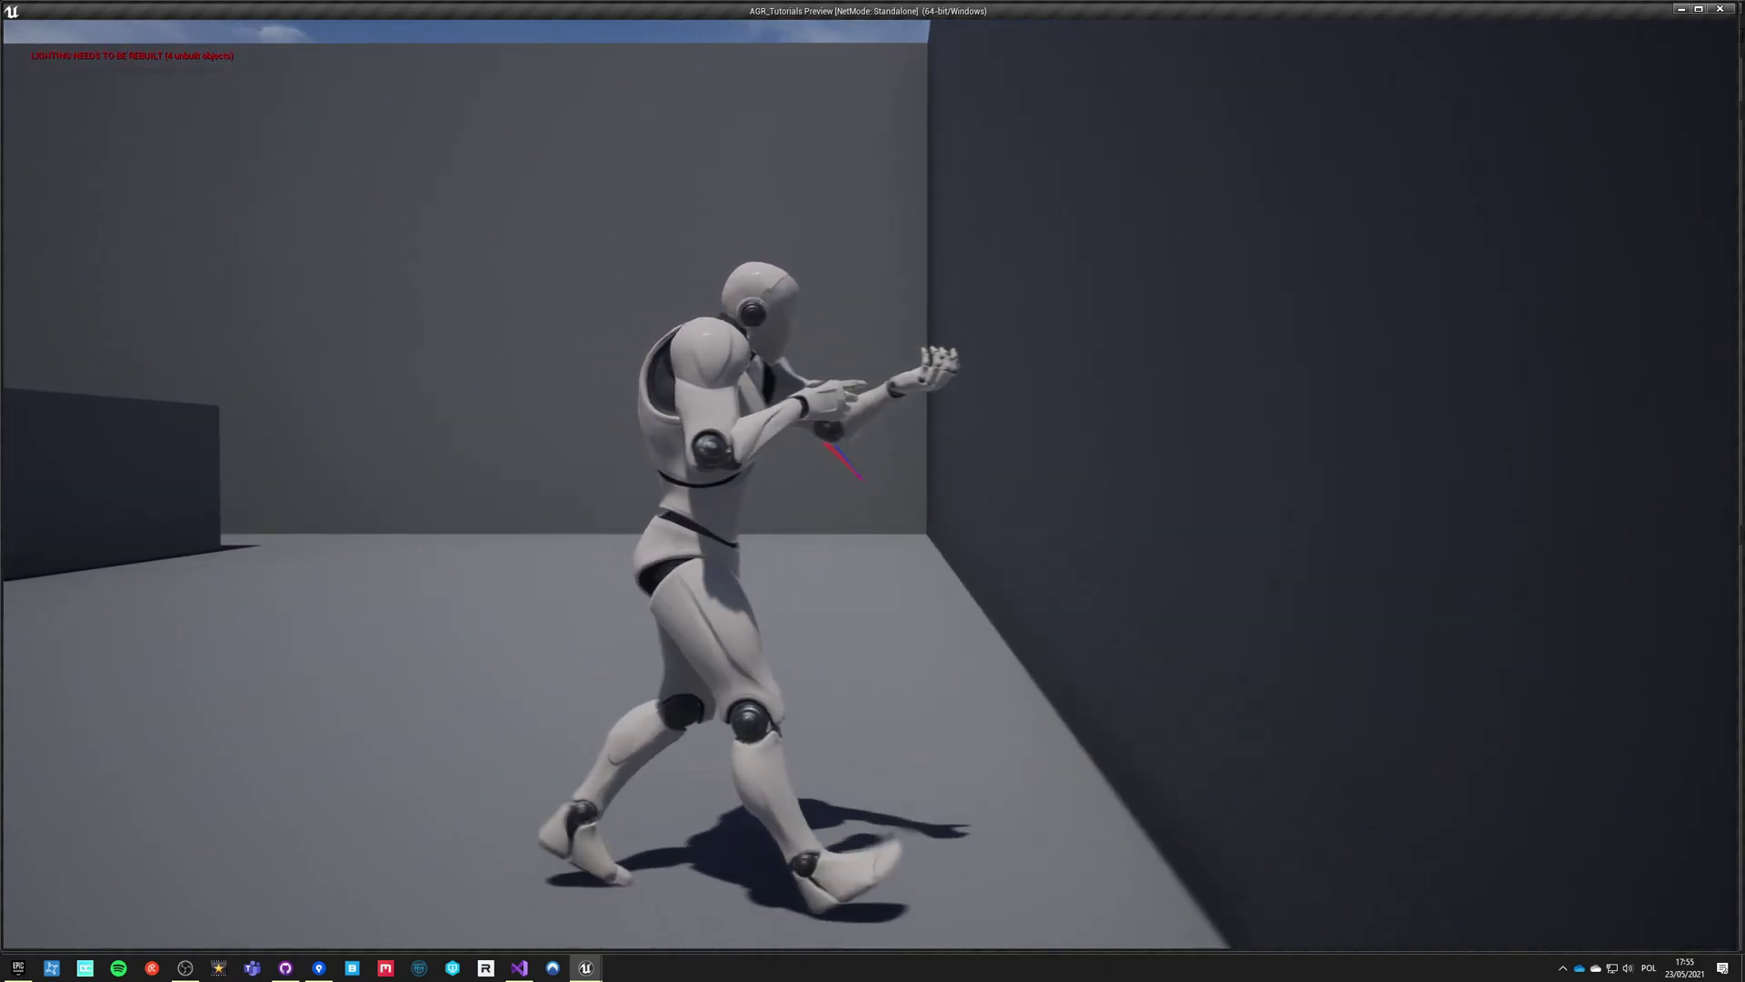
key("a")
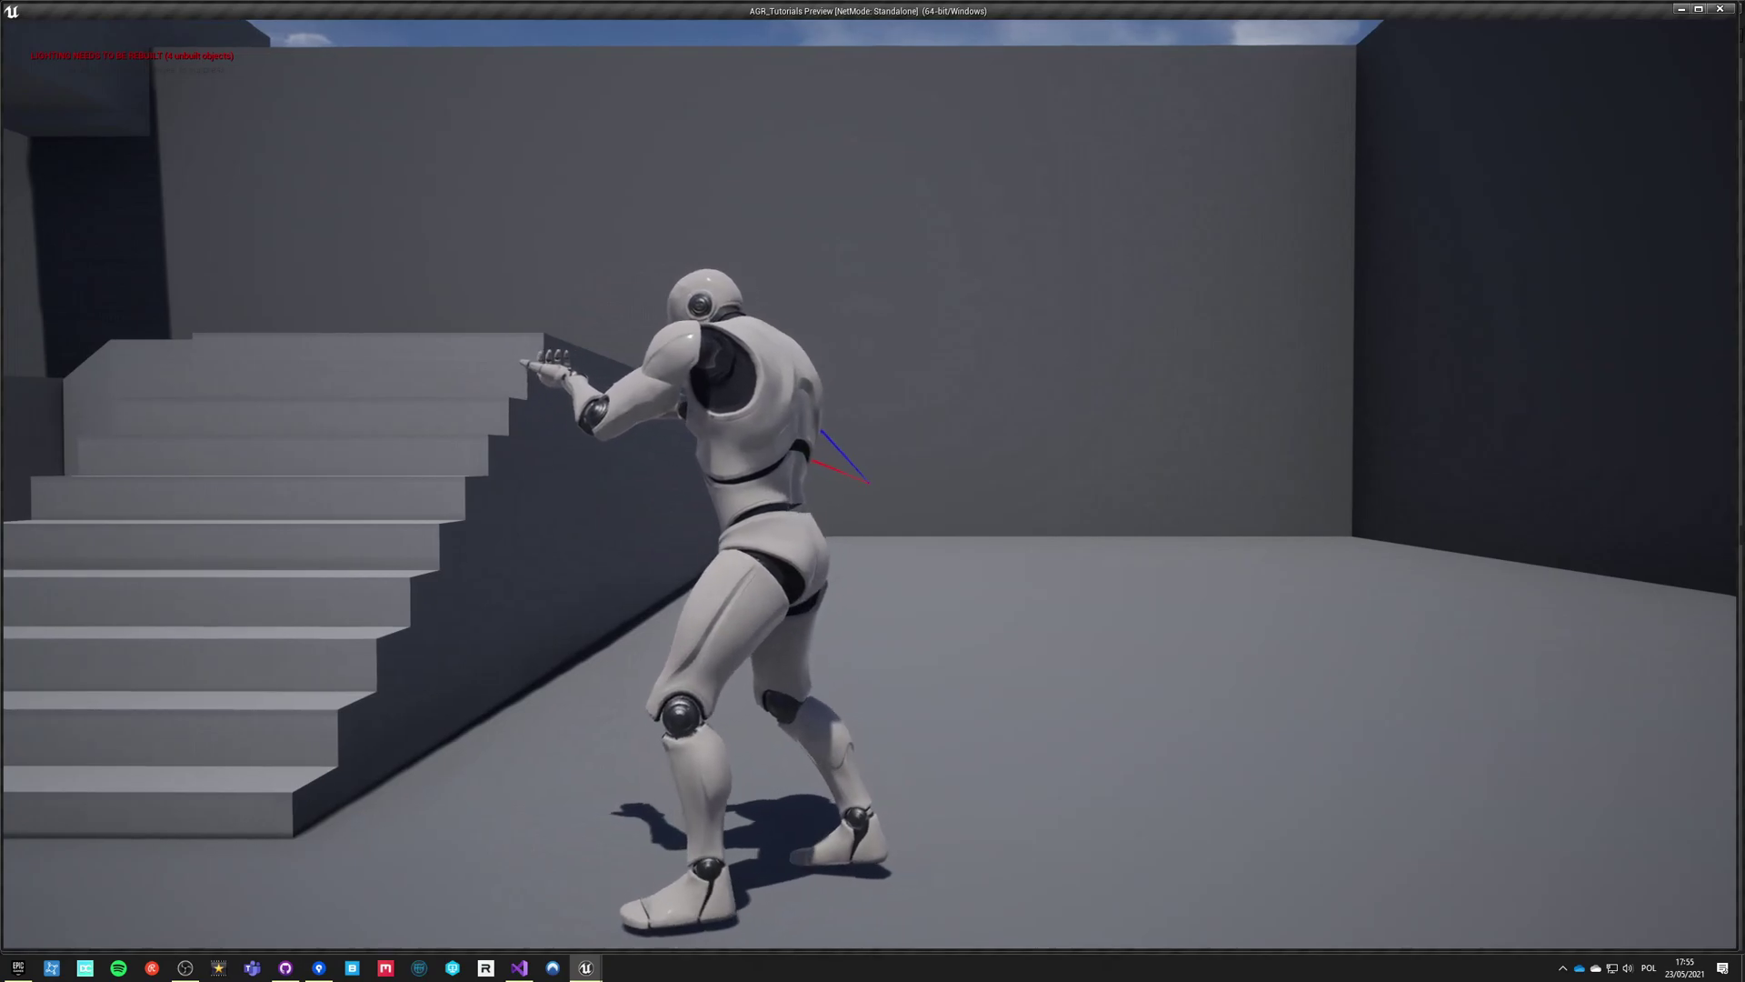
key("Escape")
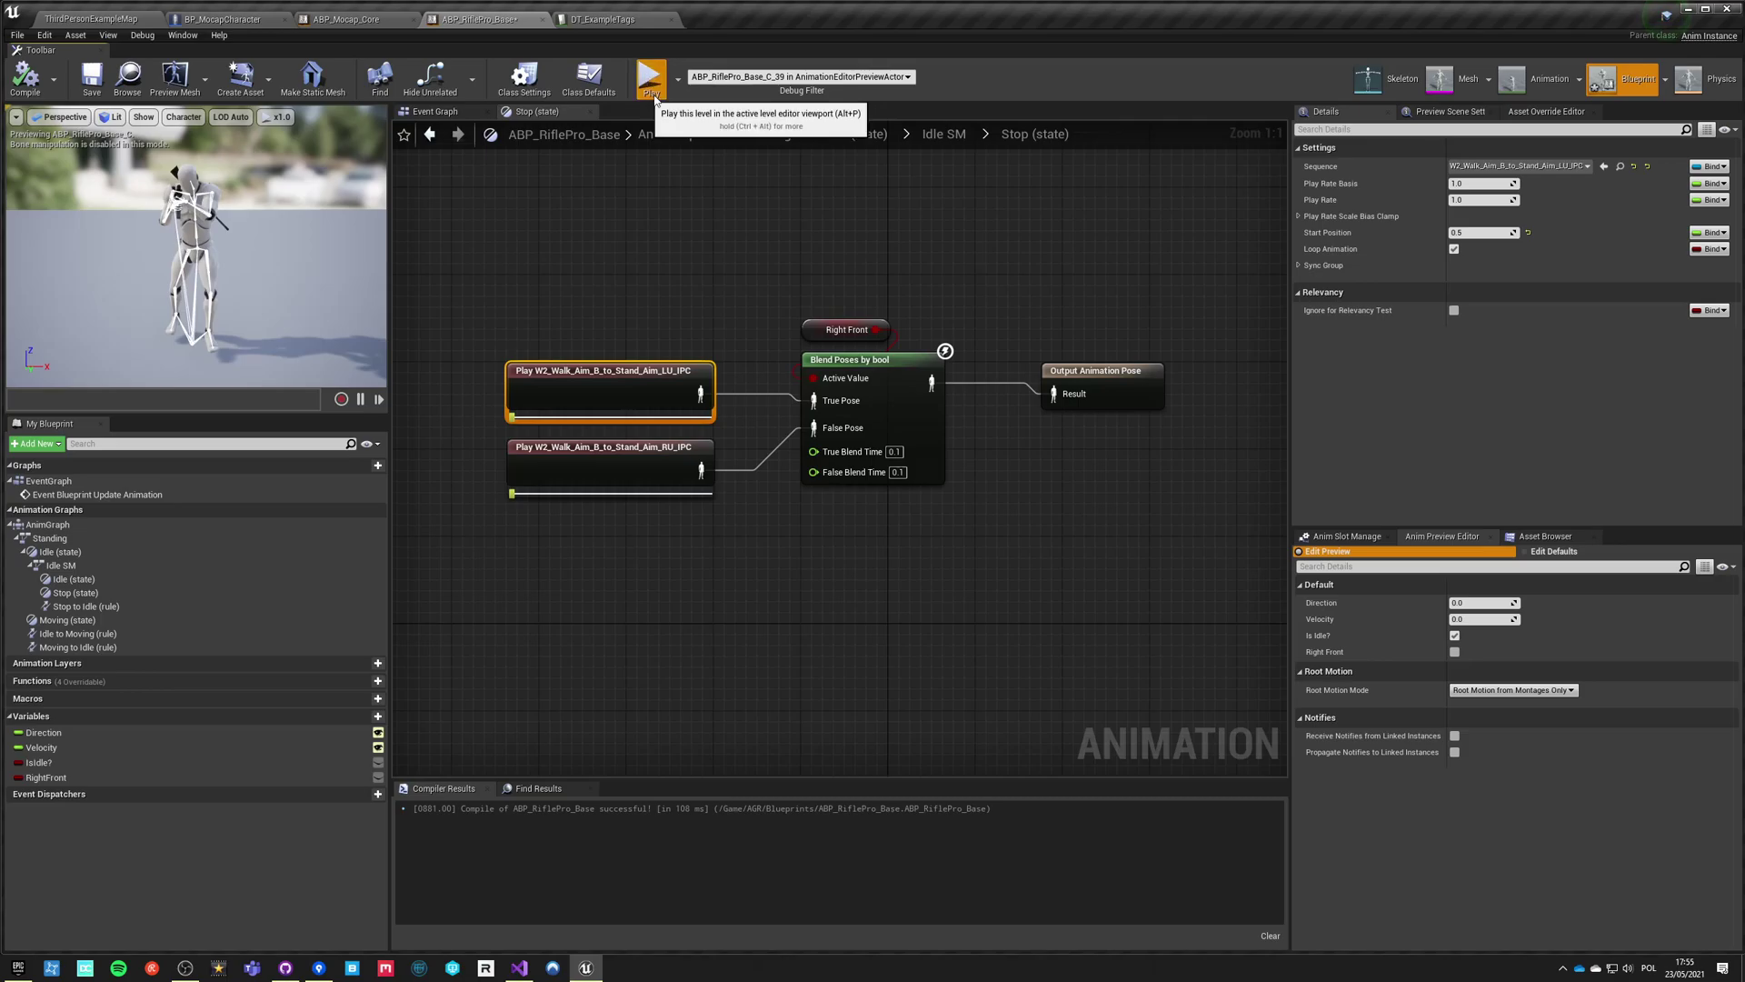
Play the level with the LU player's Start Position at 0.5, repeatedly walking right and left to check each stop.
left_click(650, 82)
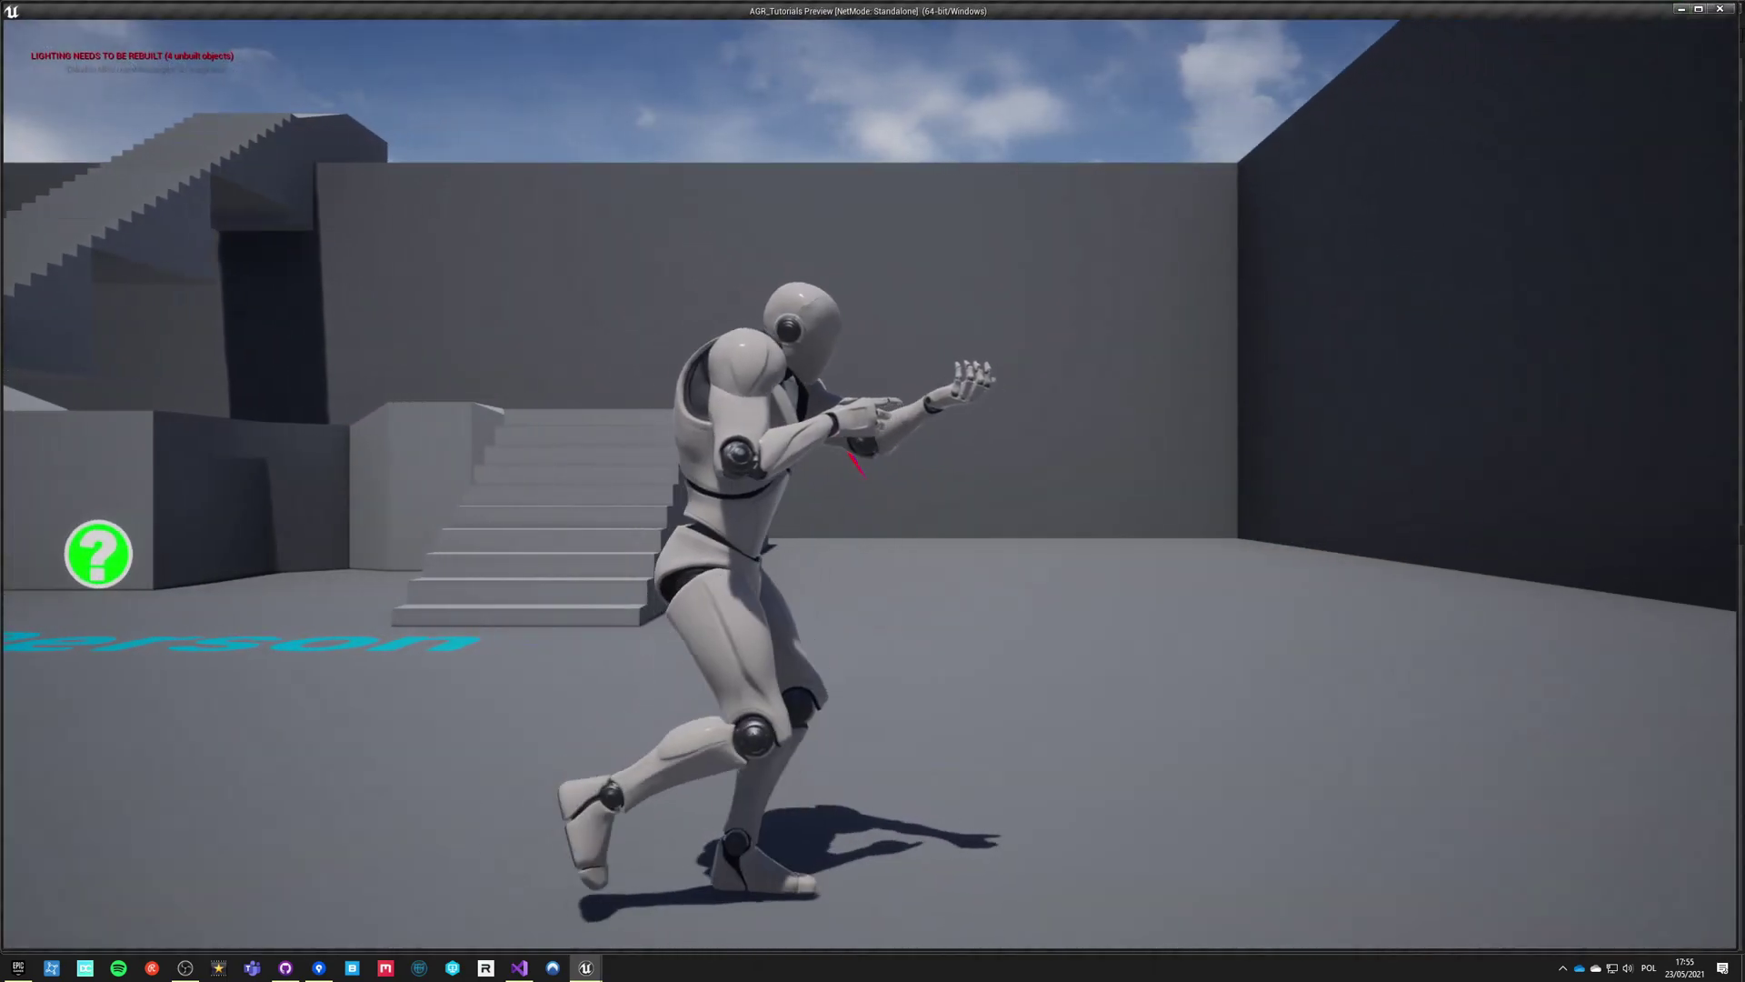
key("d")
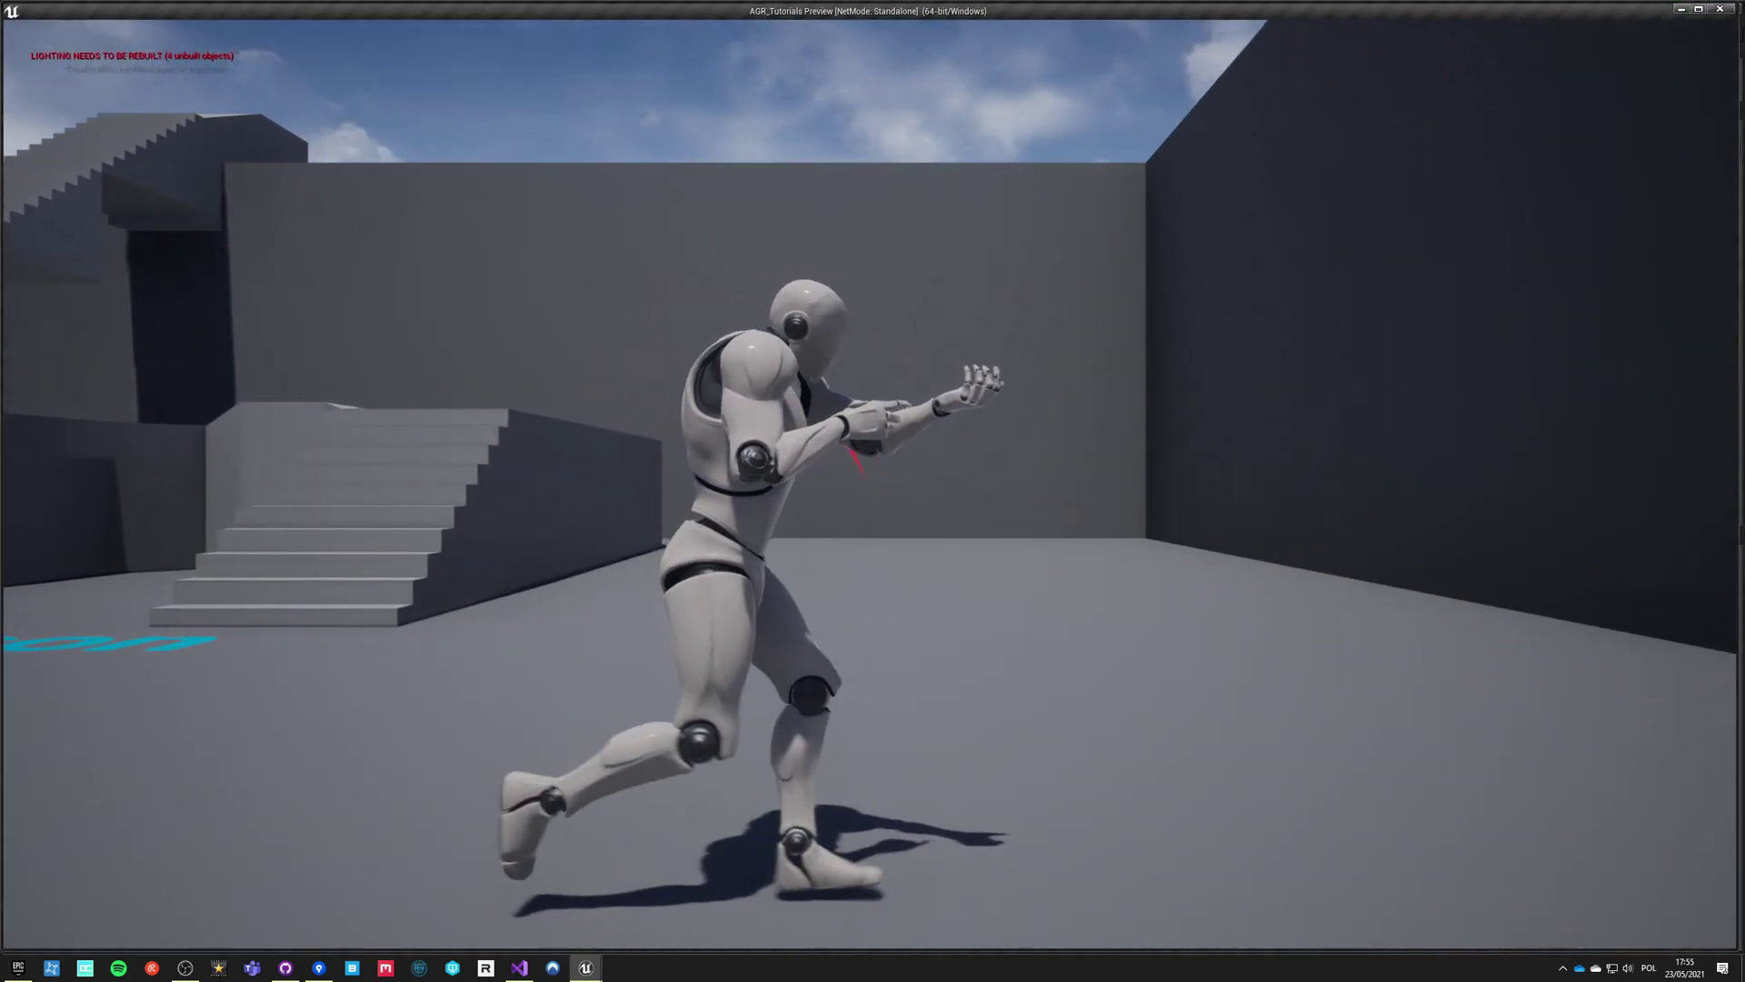
key("d")
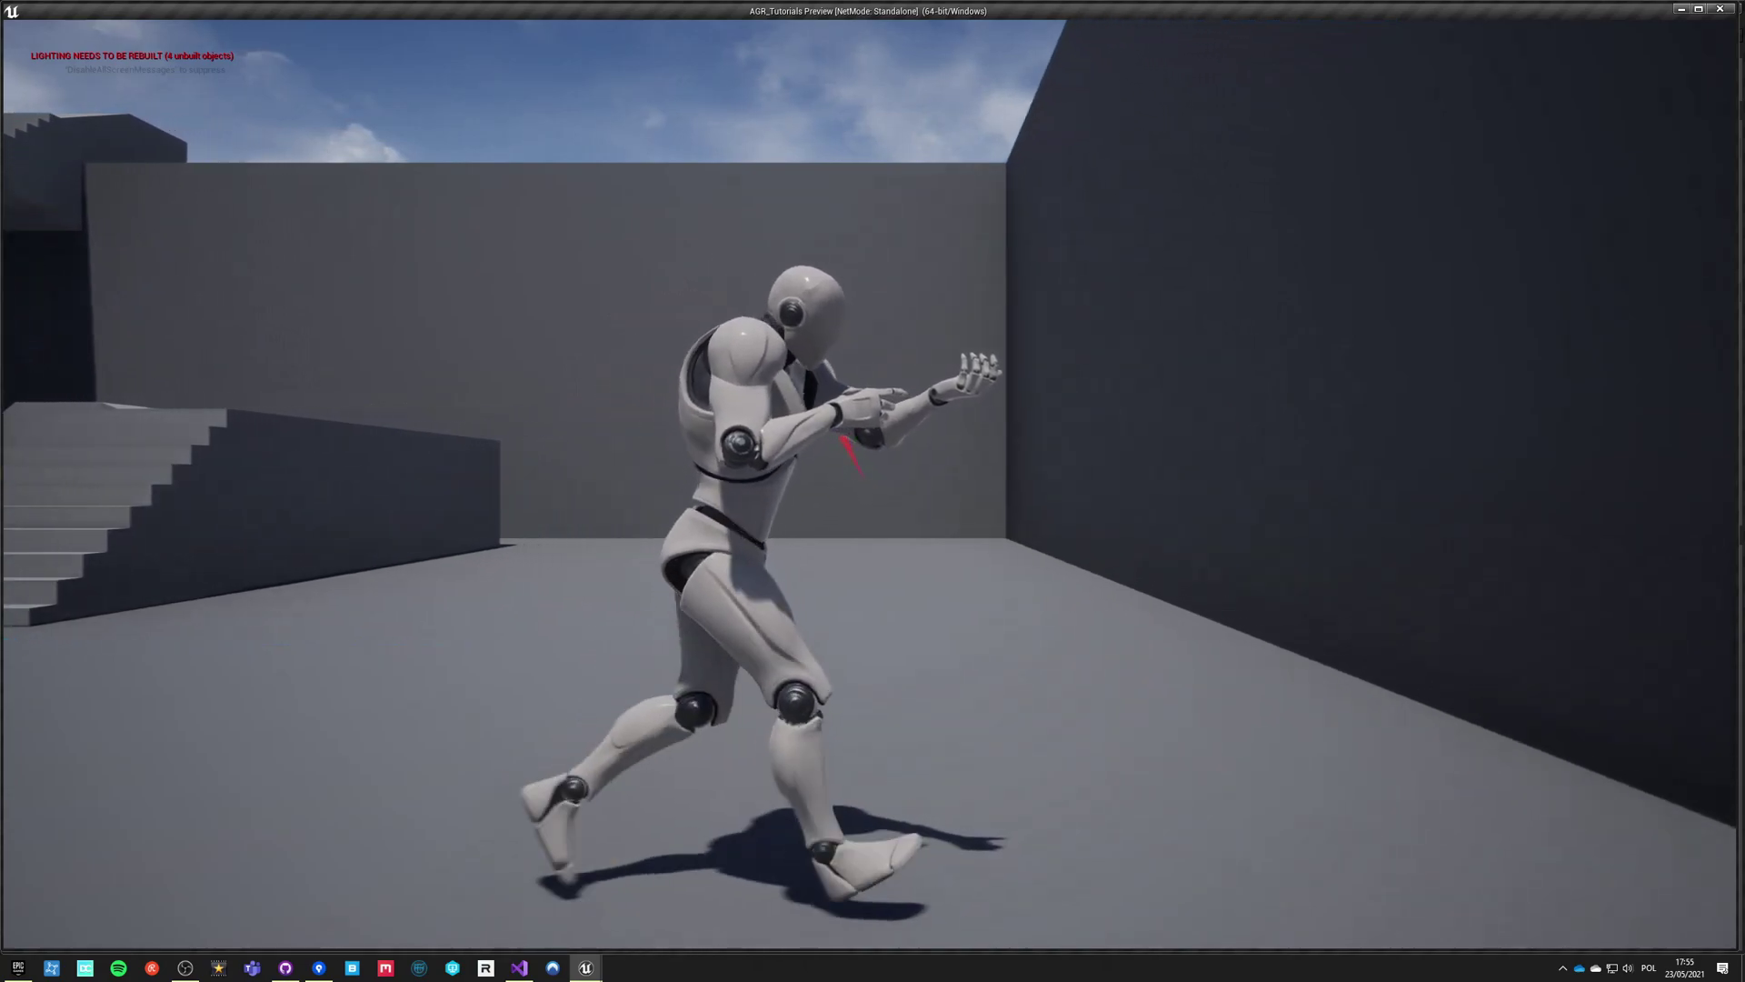
key("d")
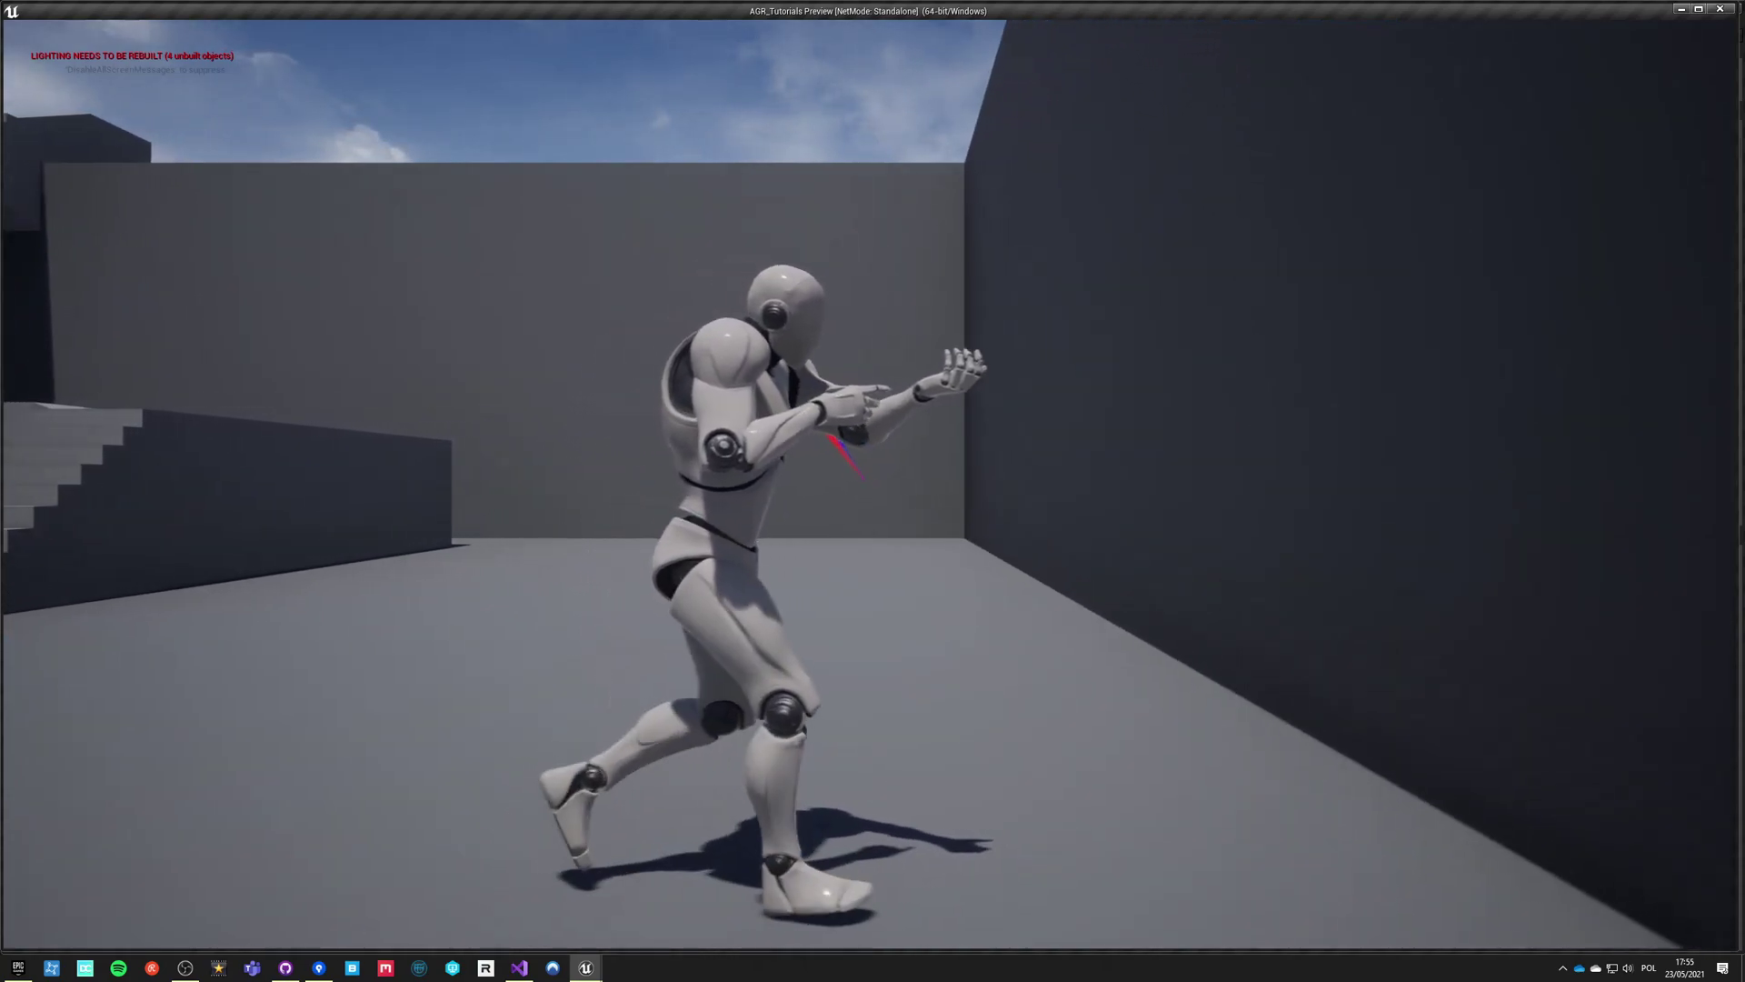
key("d")
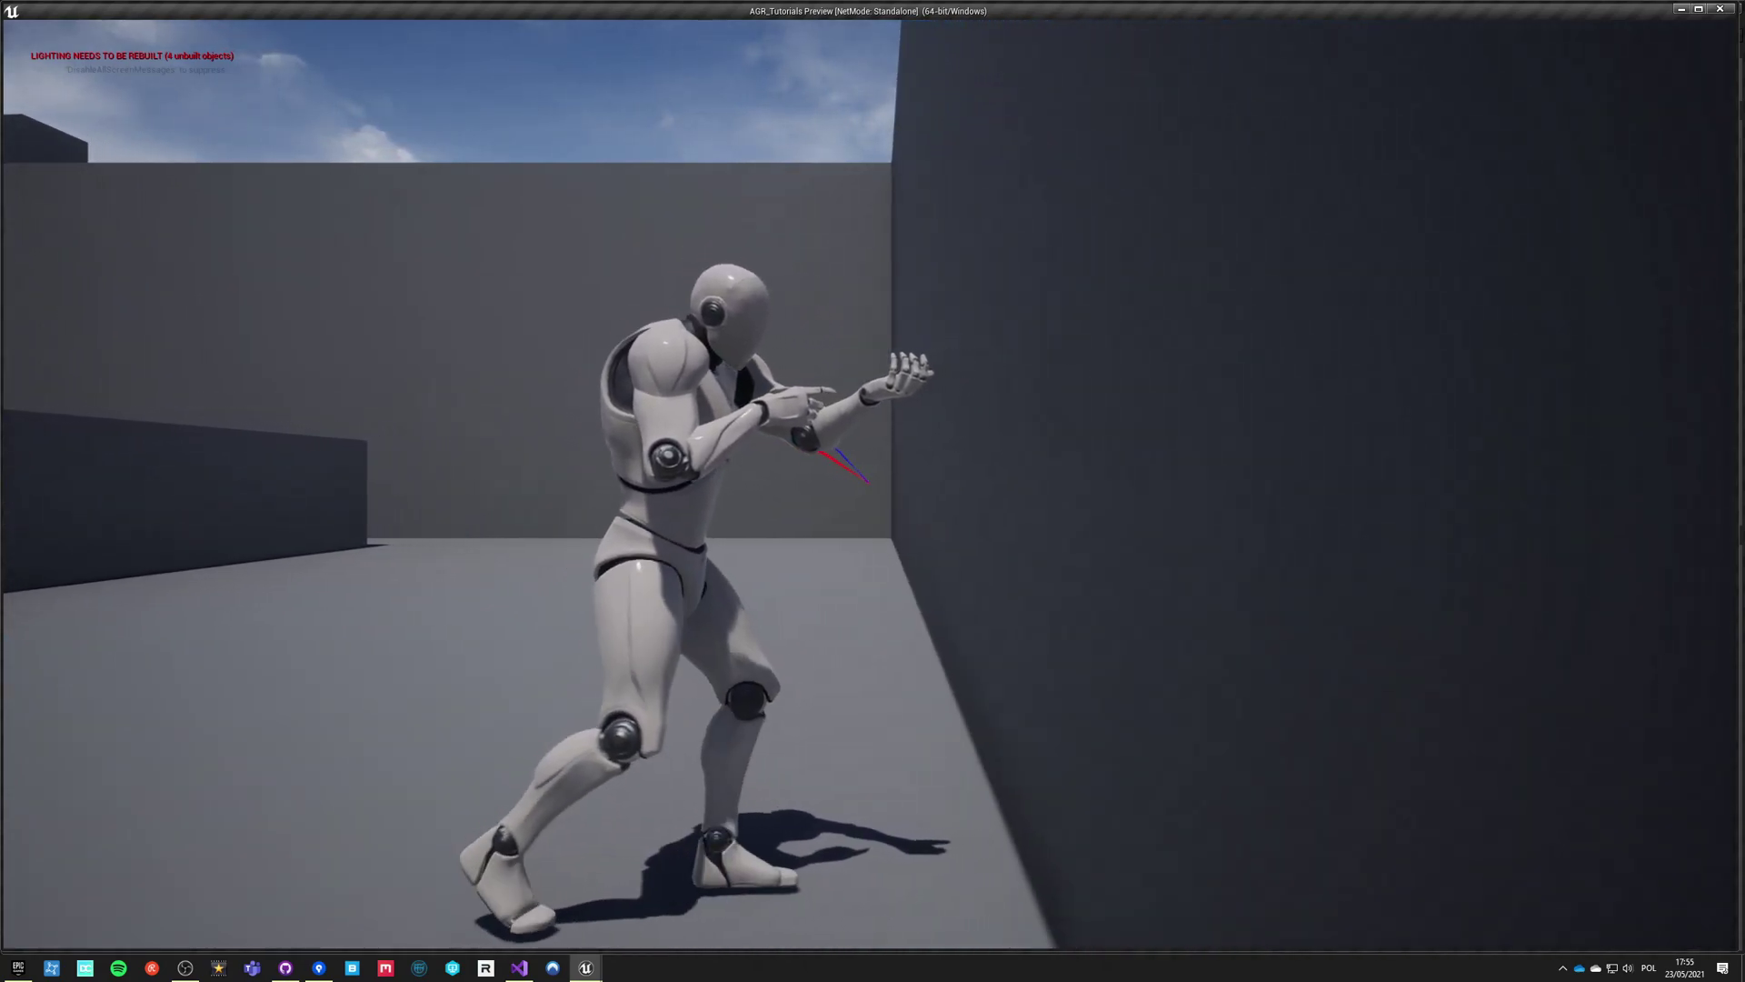
key("a")
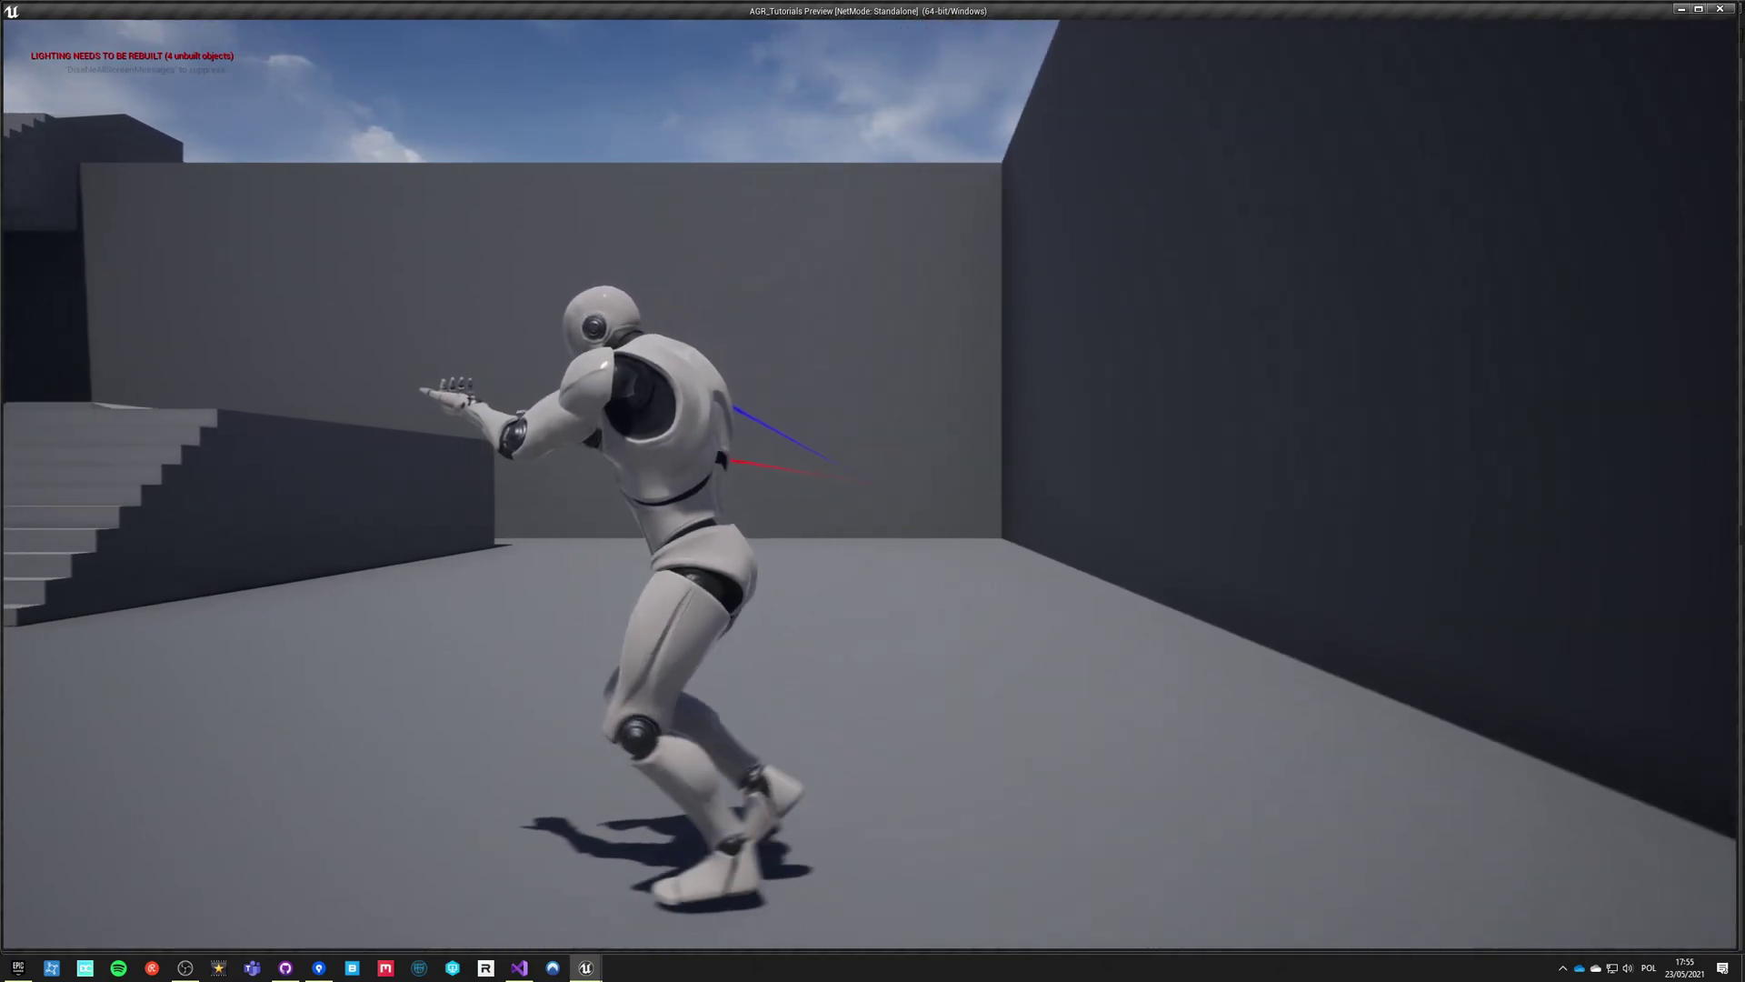
key("a")
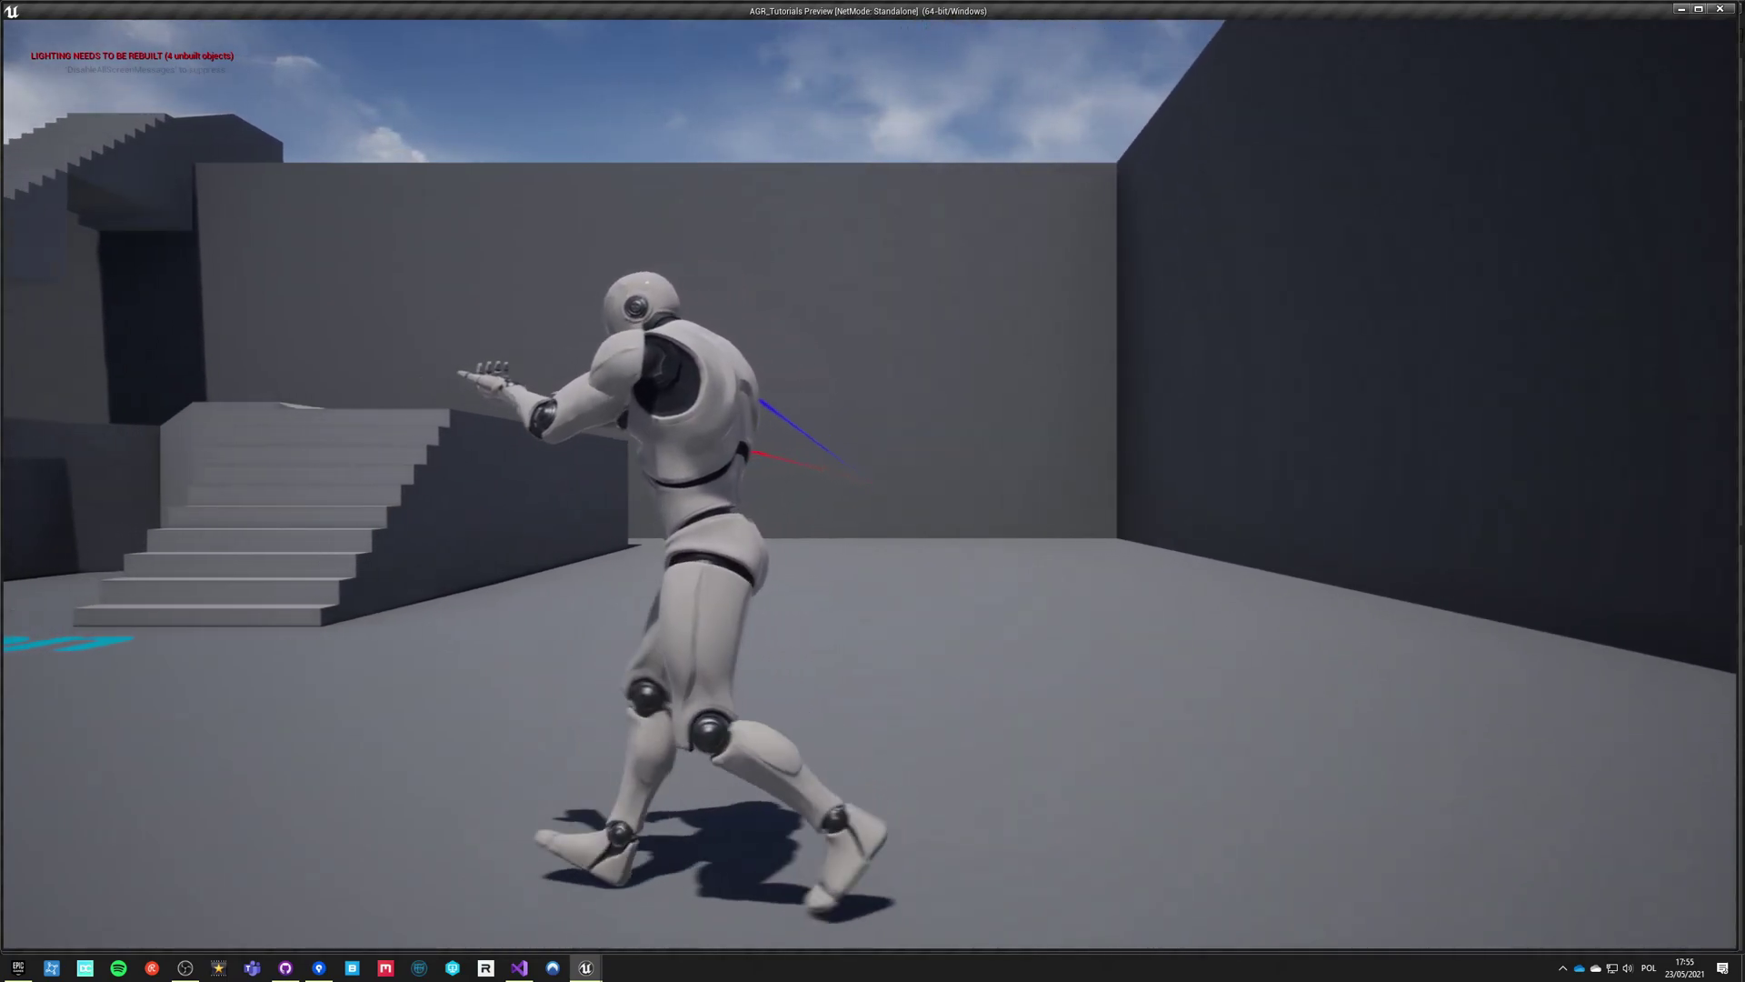
key("a")
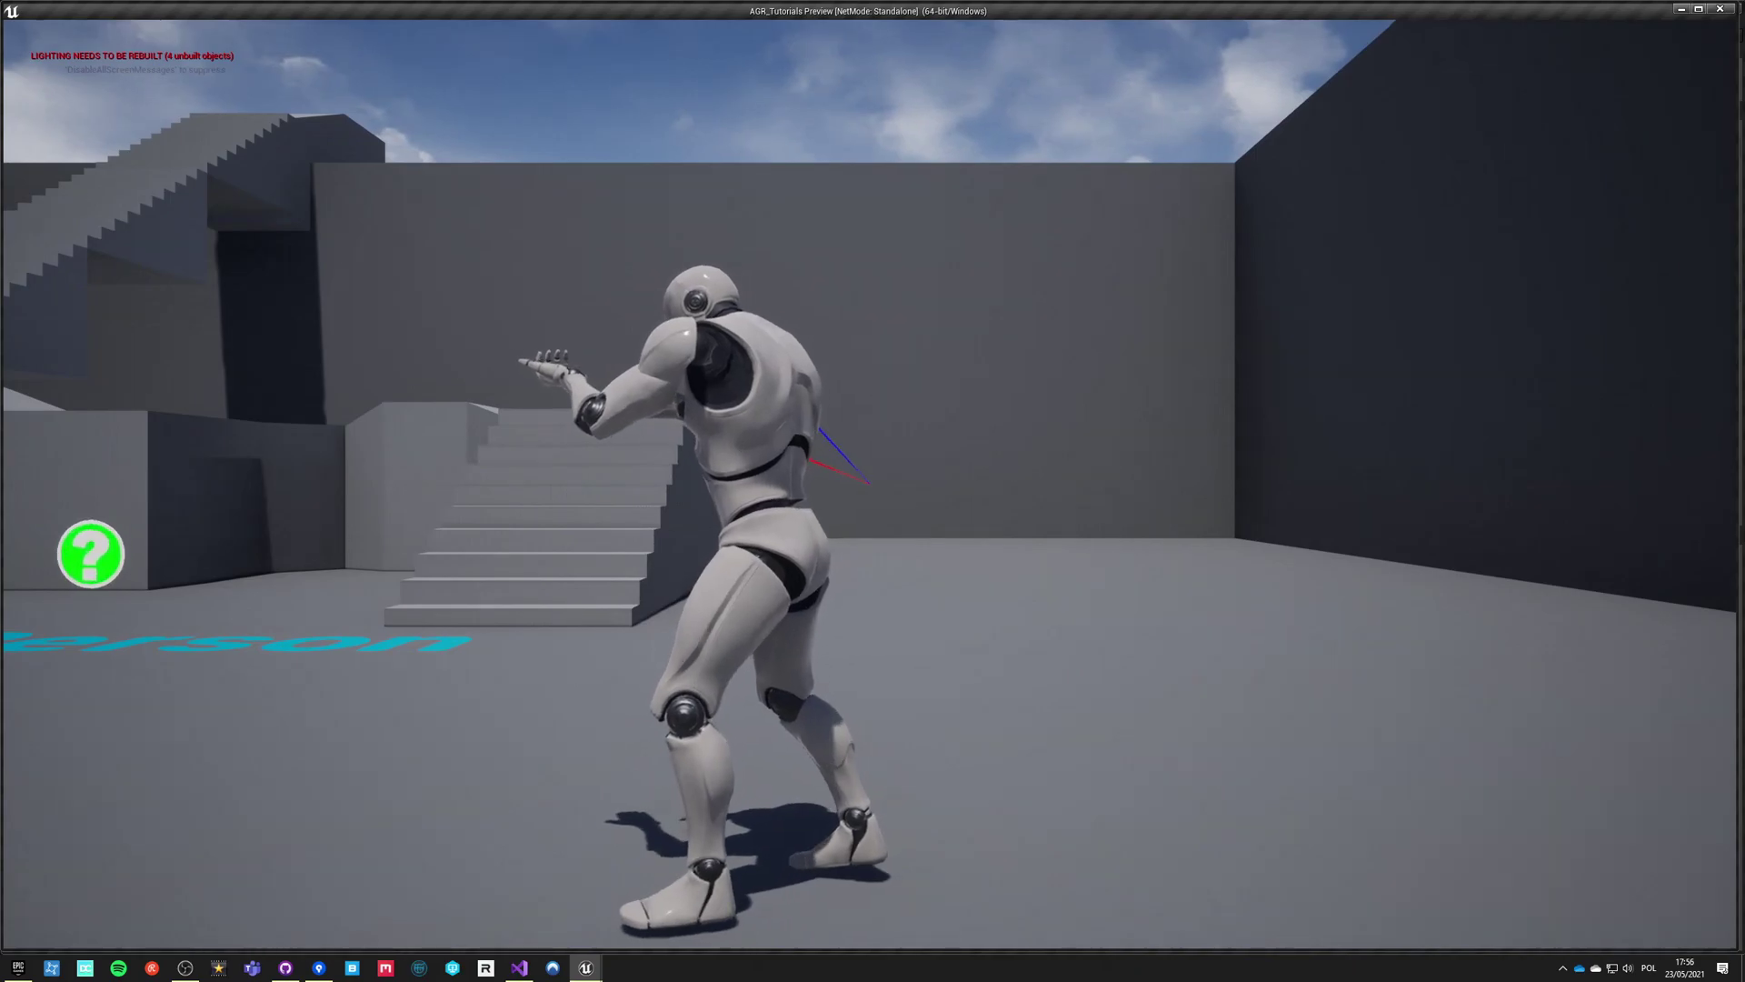
key("a")
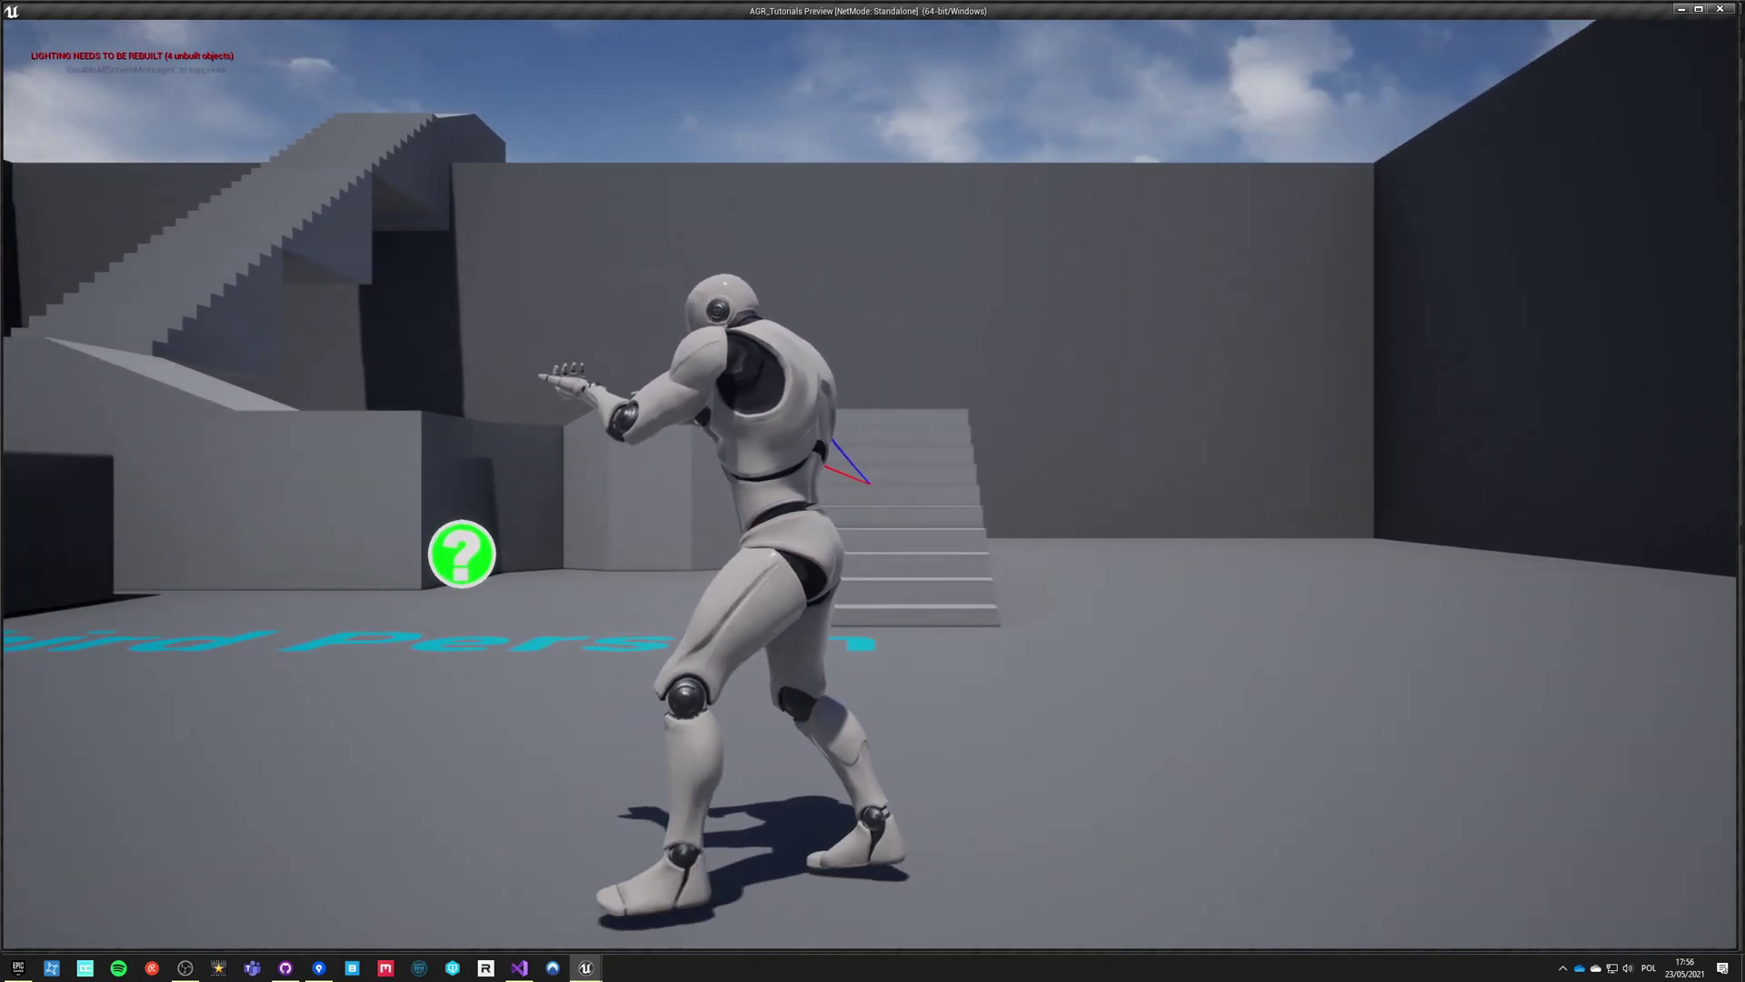
key("Escape")
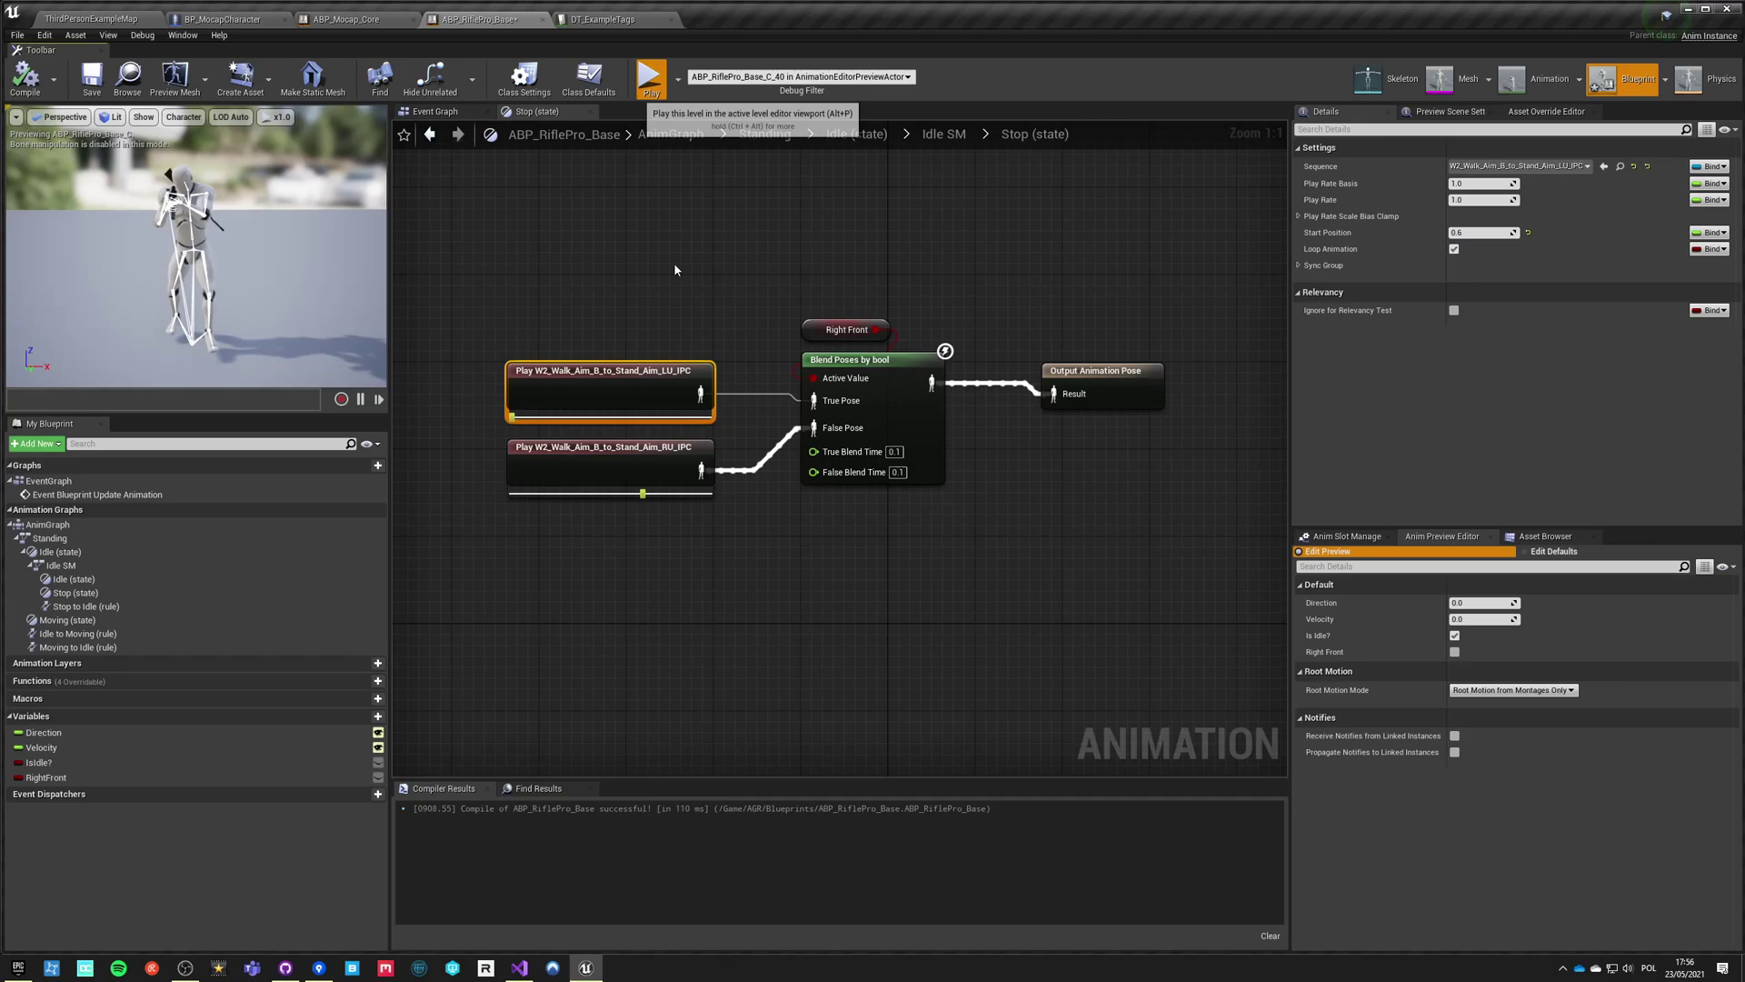
Repeat the walk-and-stop check in play with the LU player's Start Position at 0.6, then end the session.
key("d")
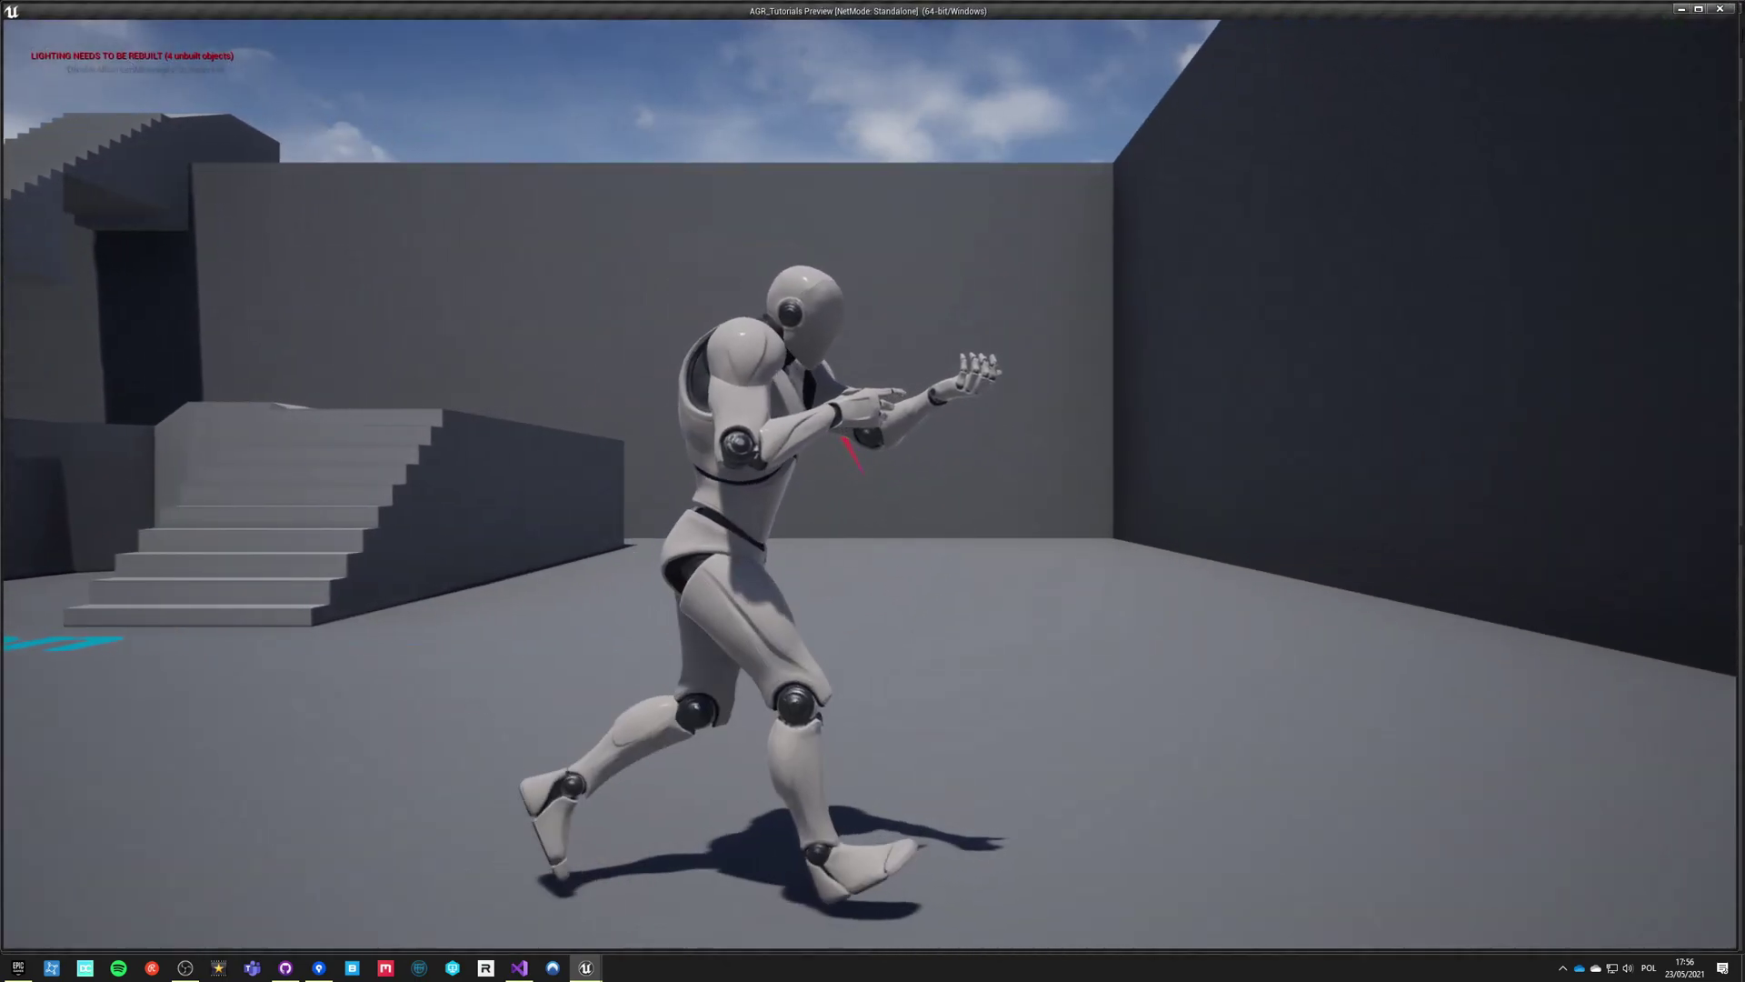
key("d")
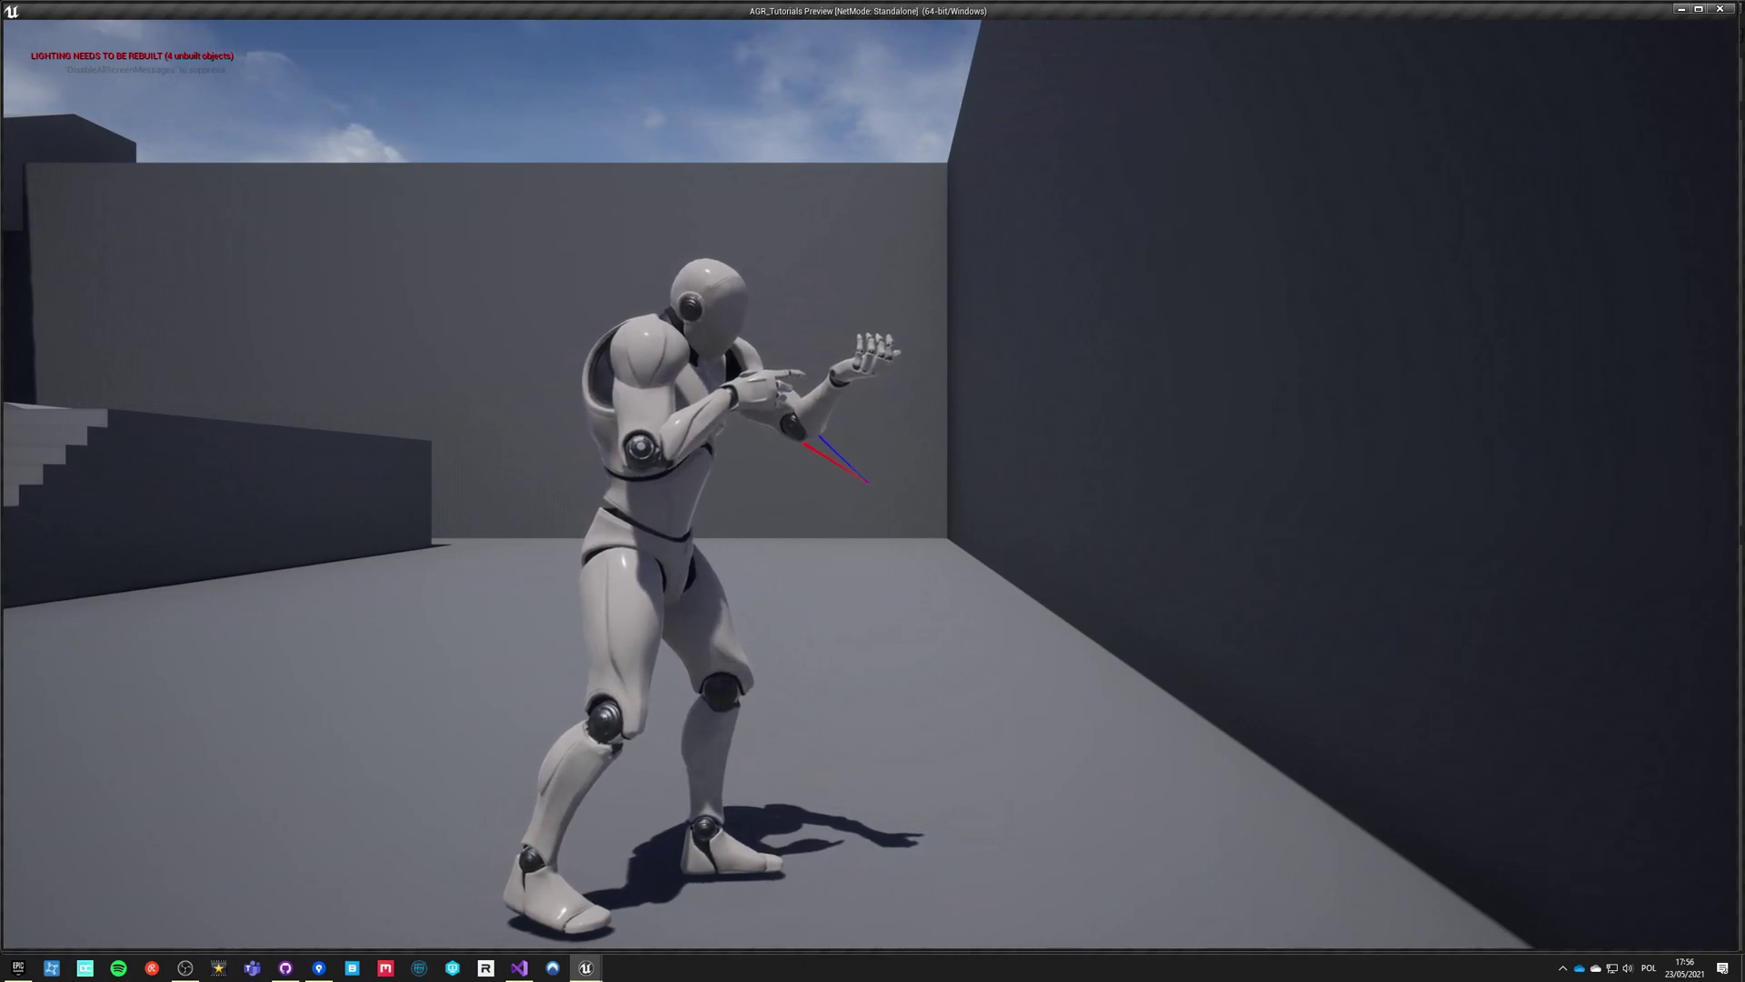
key("a")
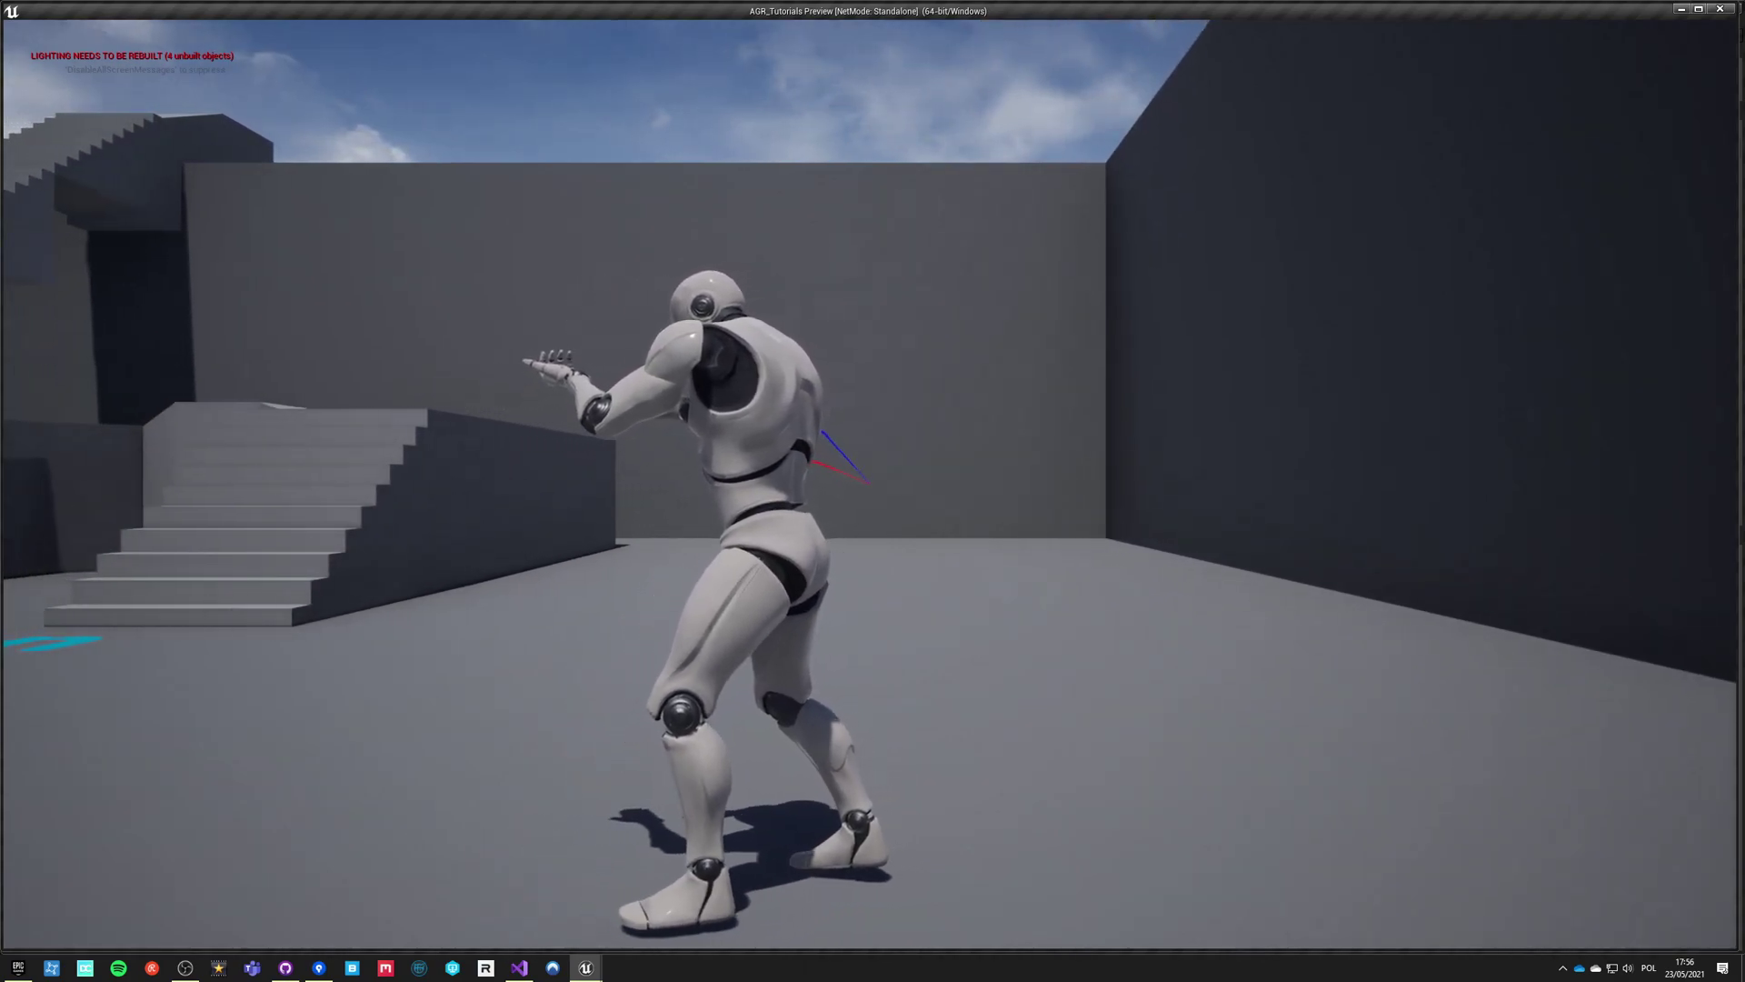
key("a")
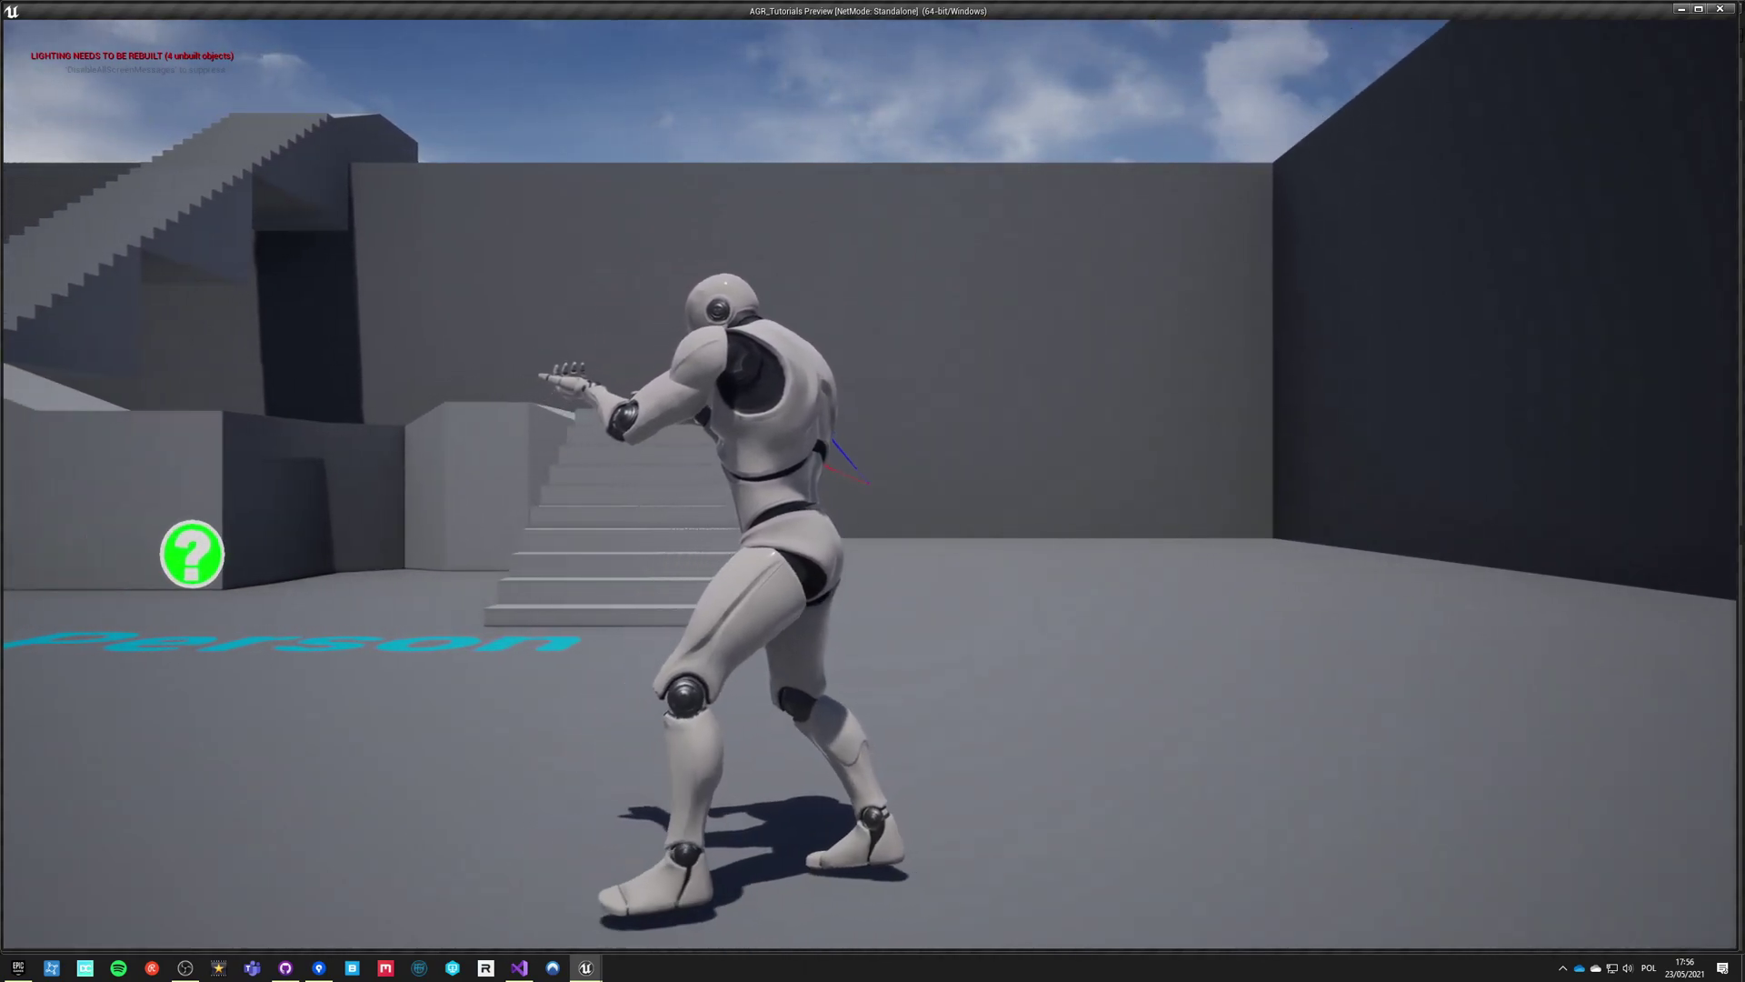
key("a")
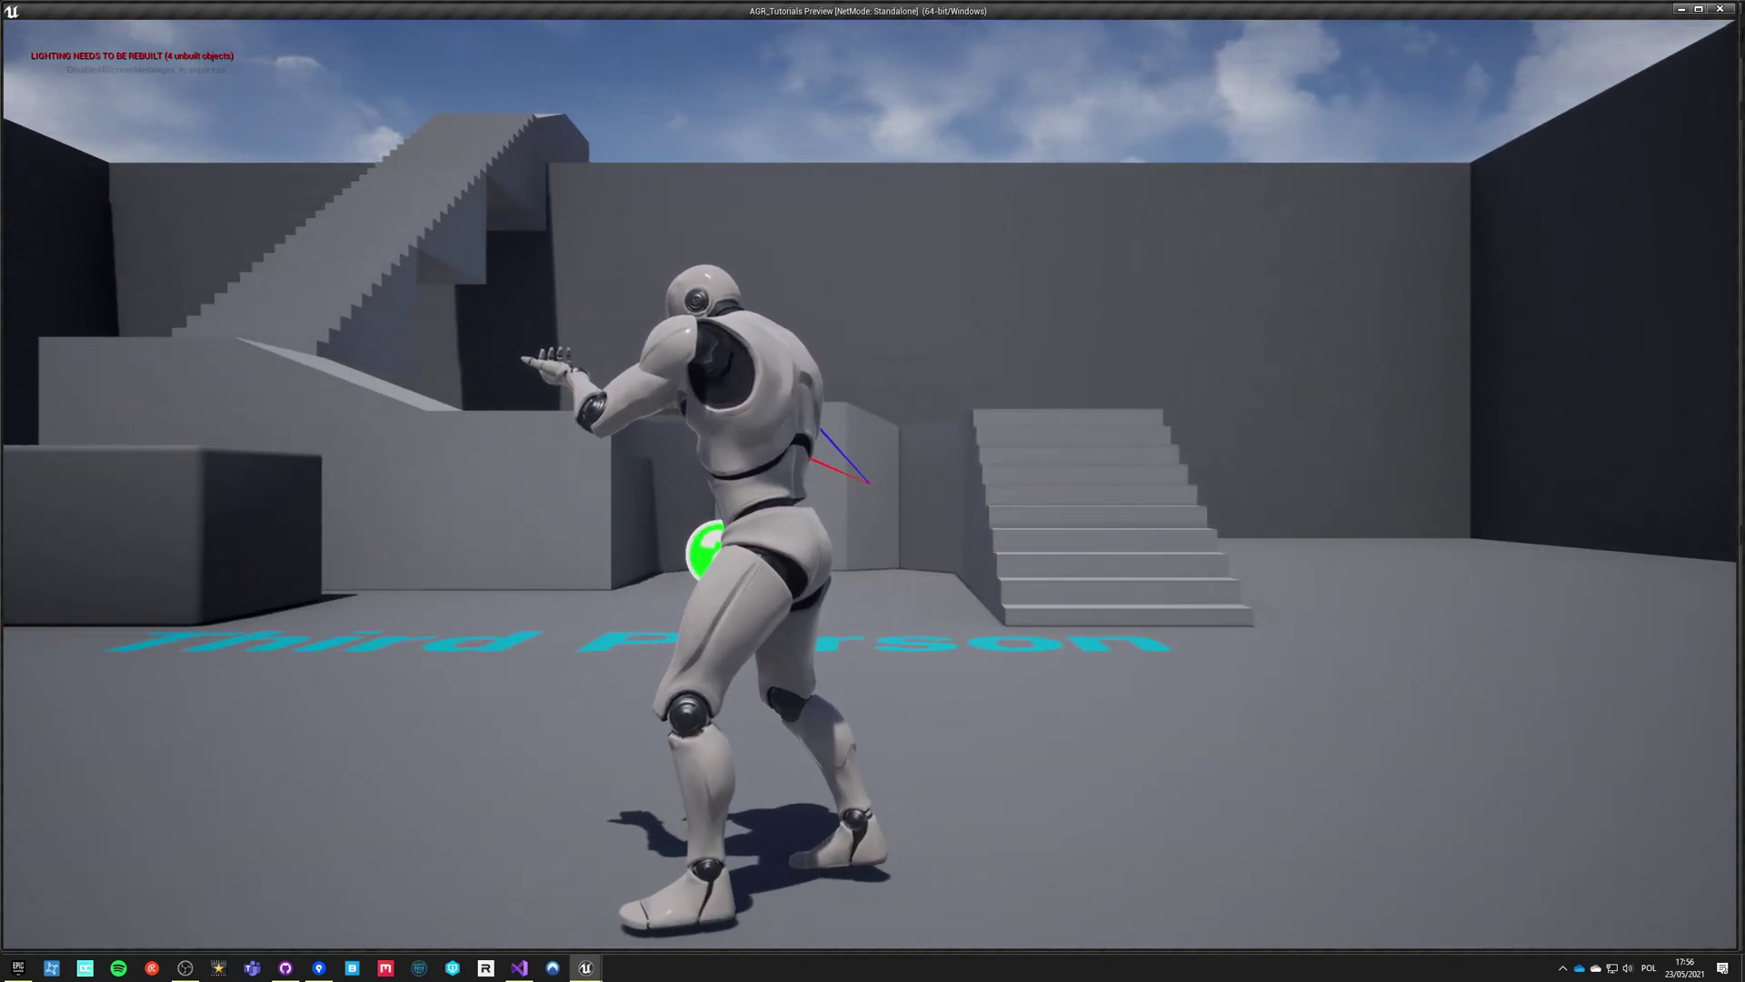
key("Escape")
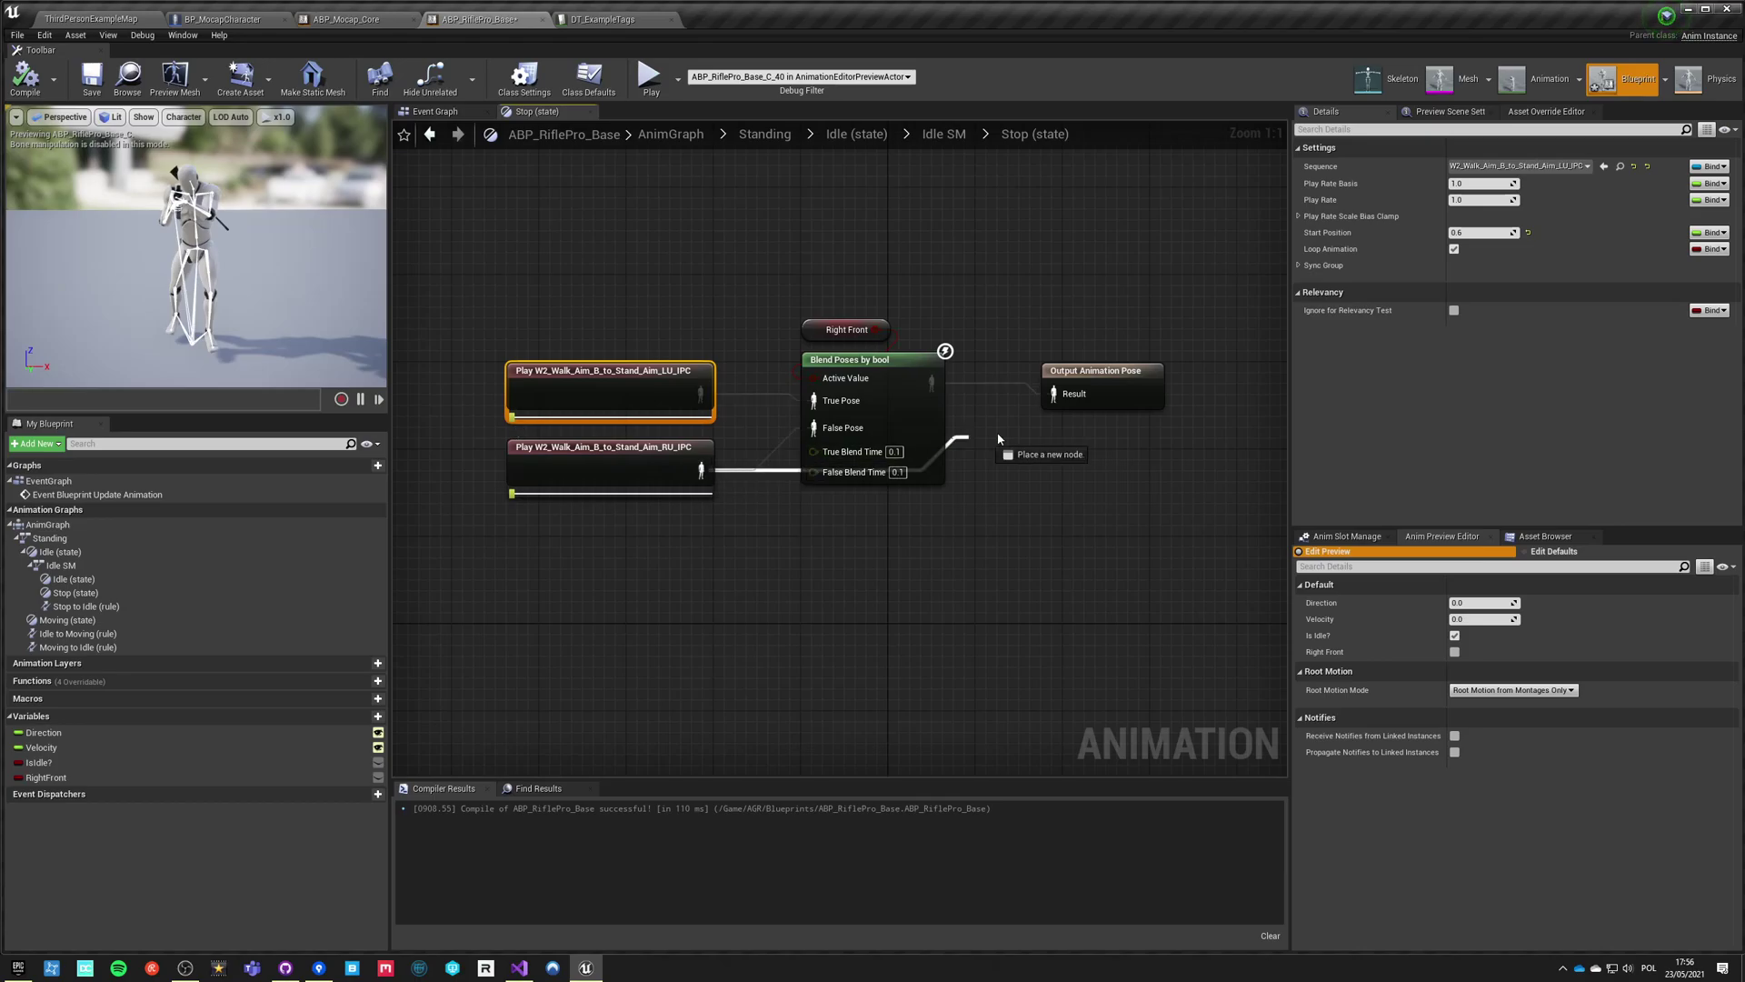
Try wiring the backward RU player straight into Output Animation Pose, and test walking and stopping in play.
left_click_drag(661, 466, 955, 552)
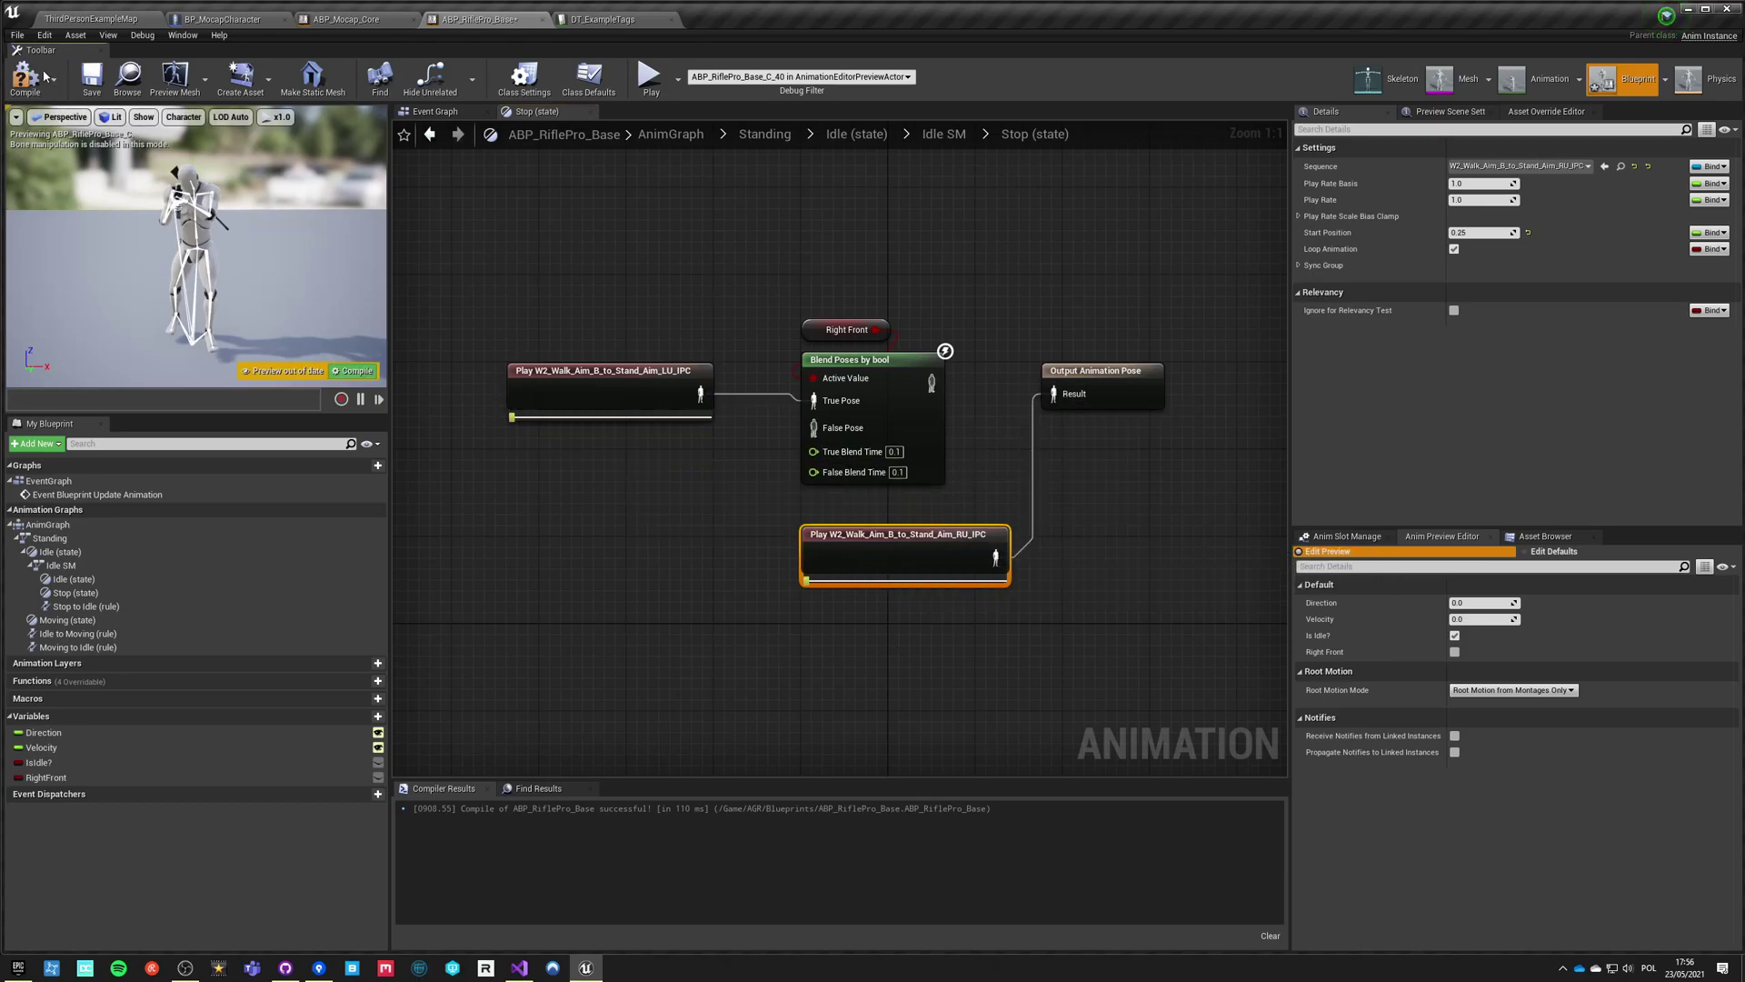
left_click(651, 79)
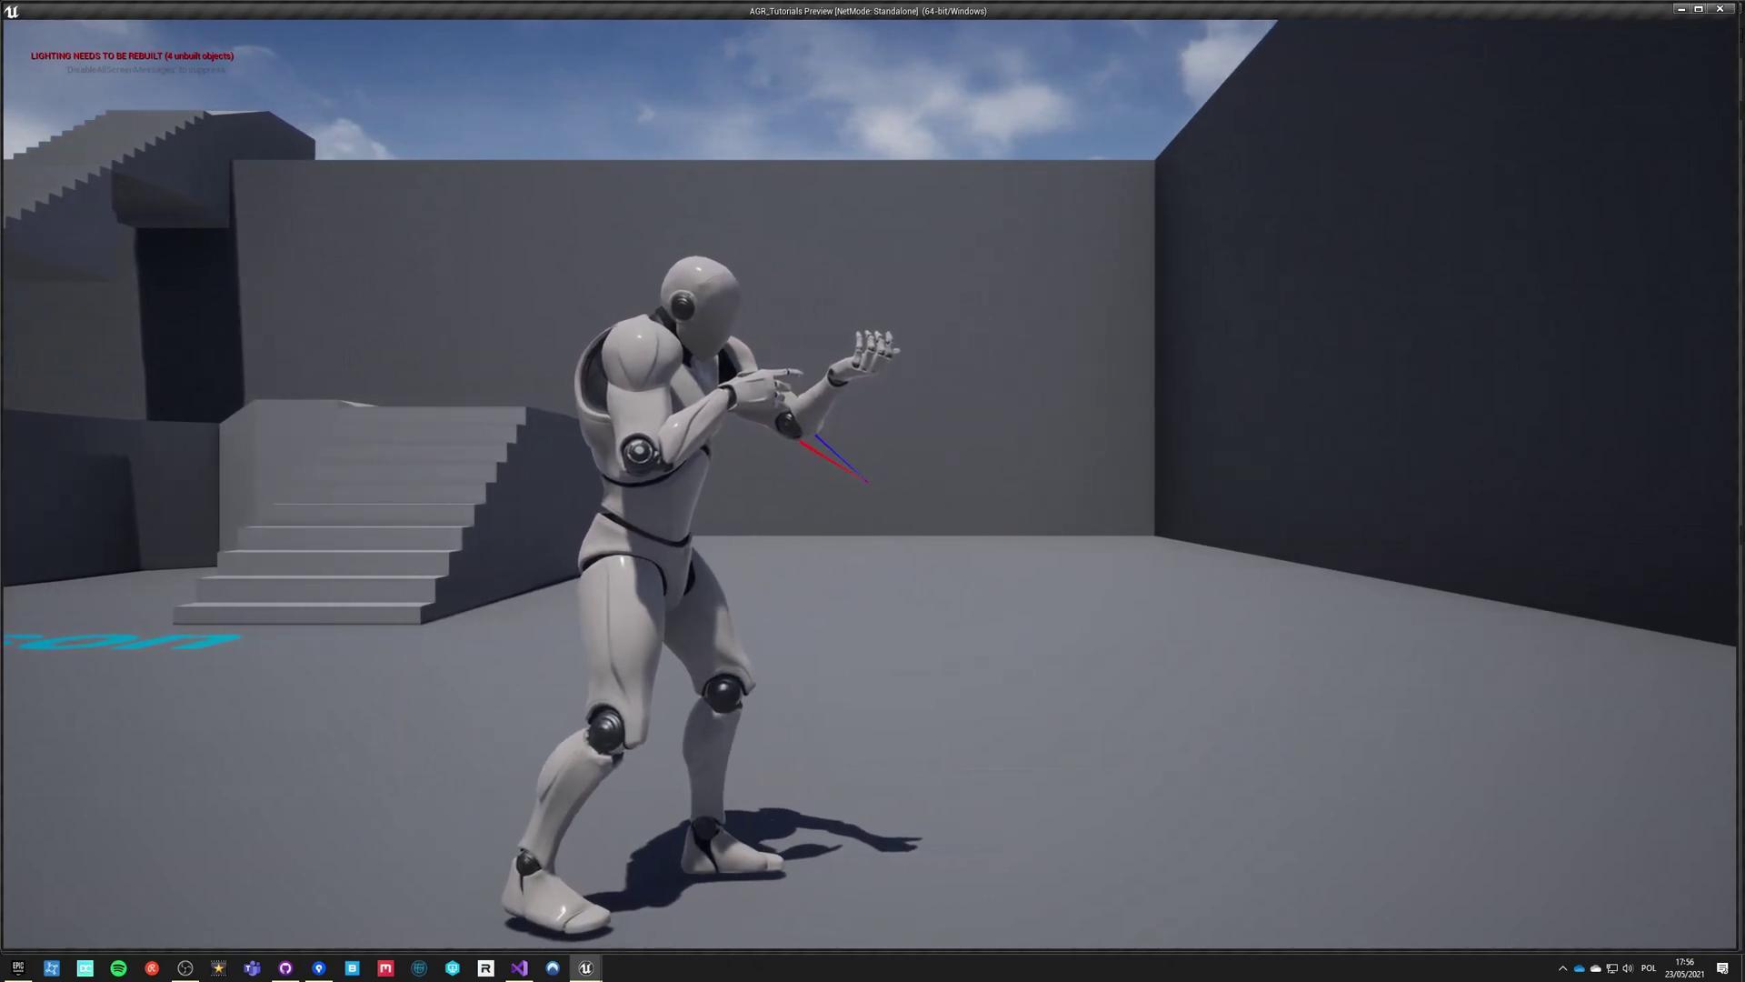
key("d")
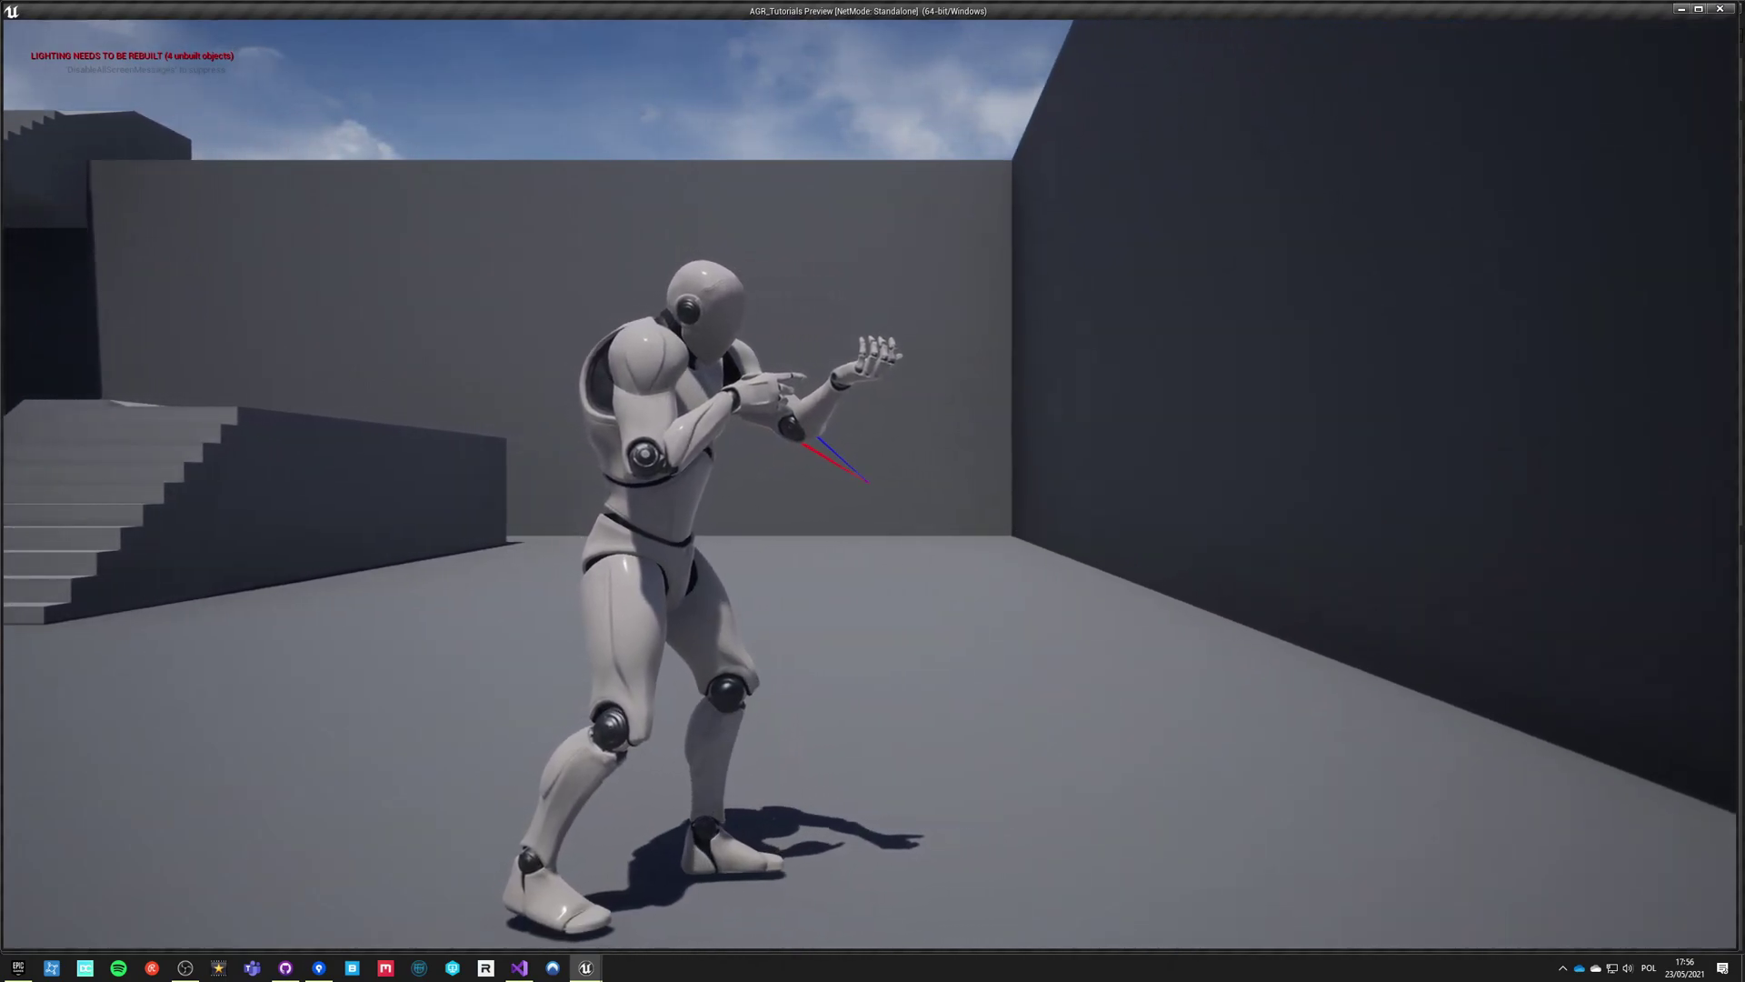
key("w")
key("w")
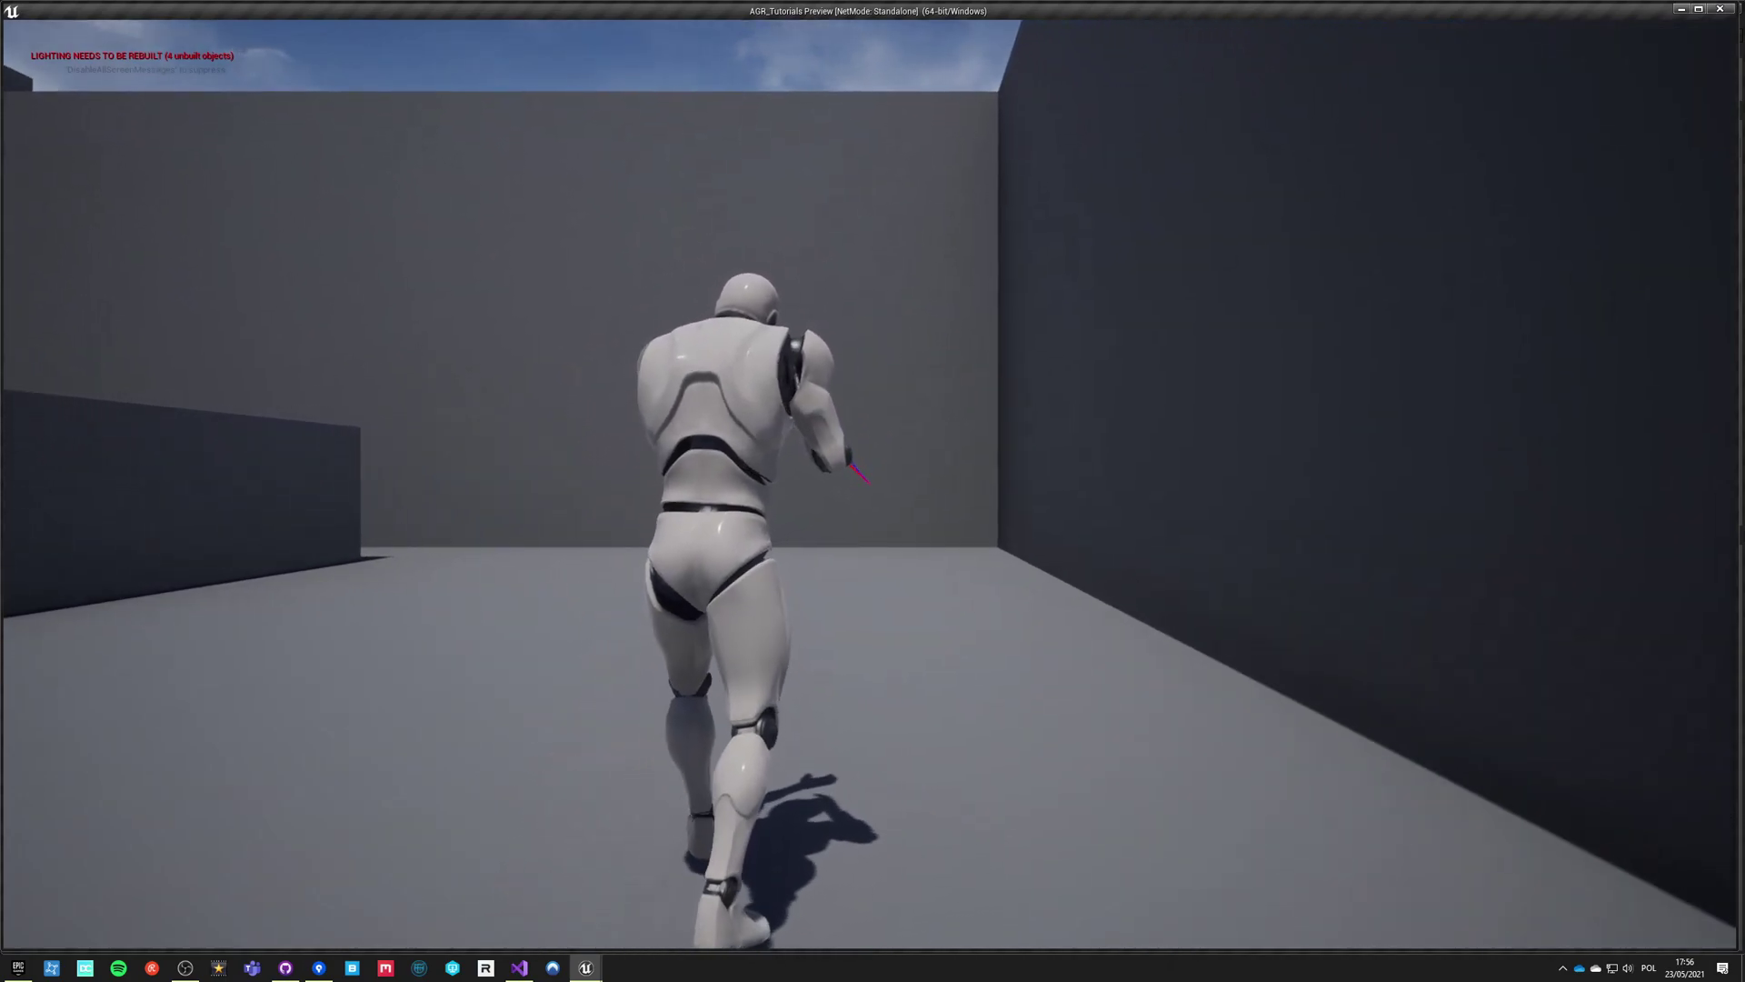
key("w")
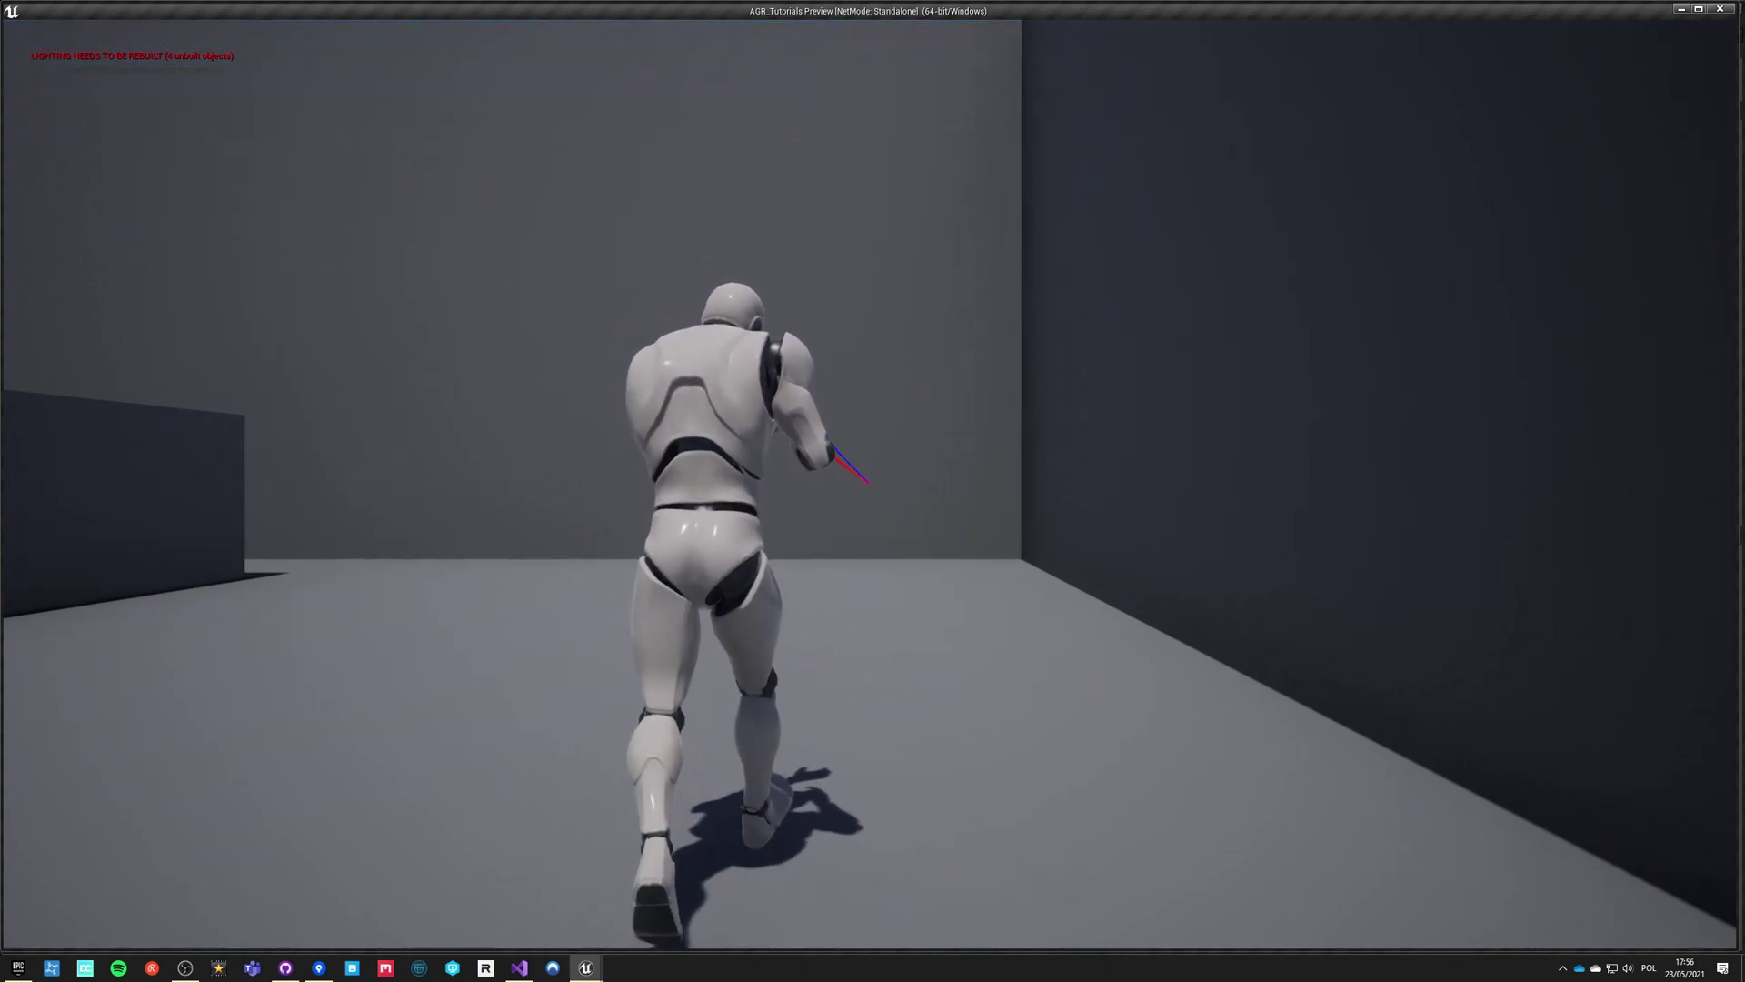
key("a")
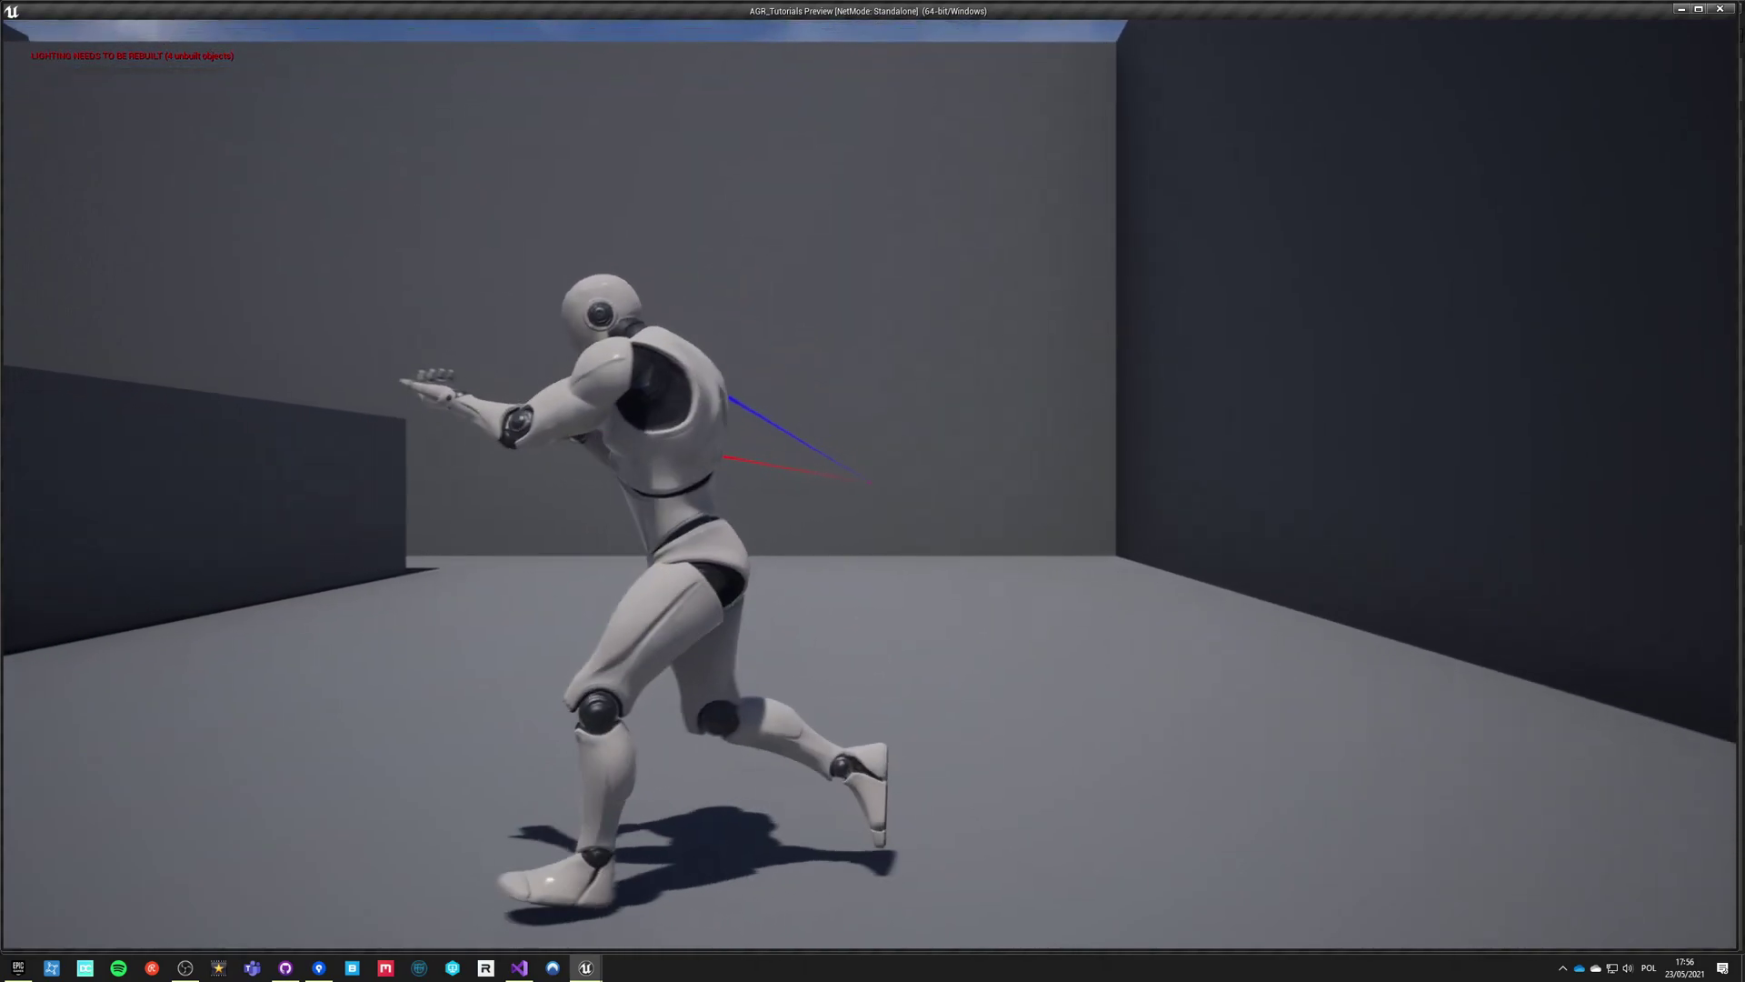
key("a")
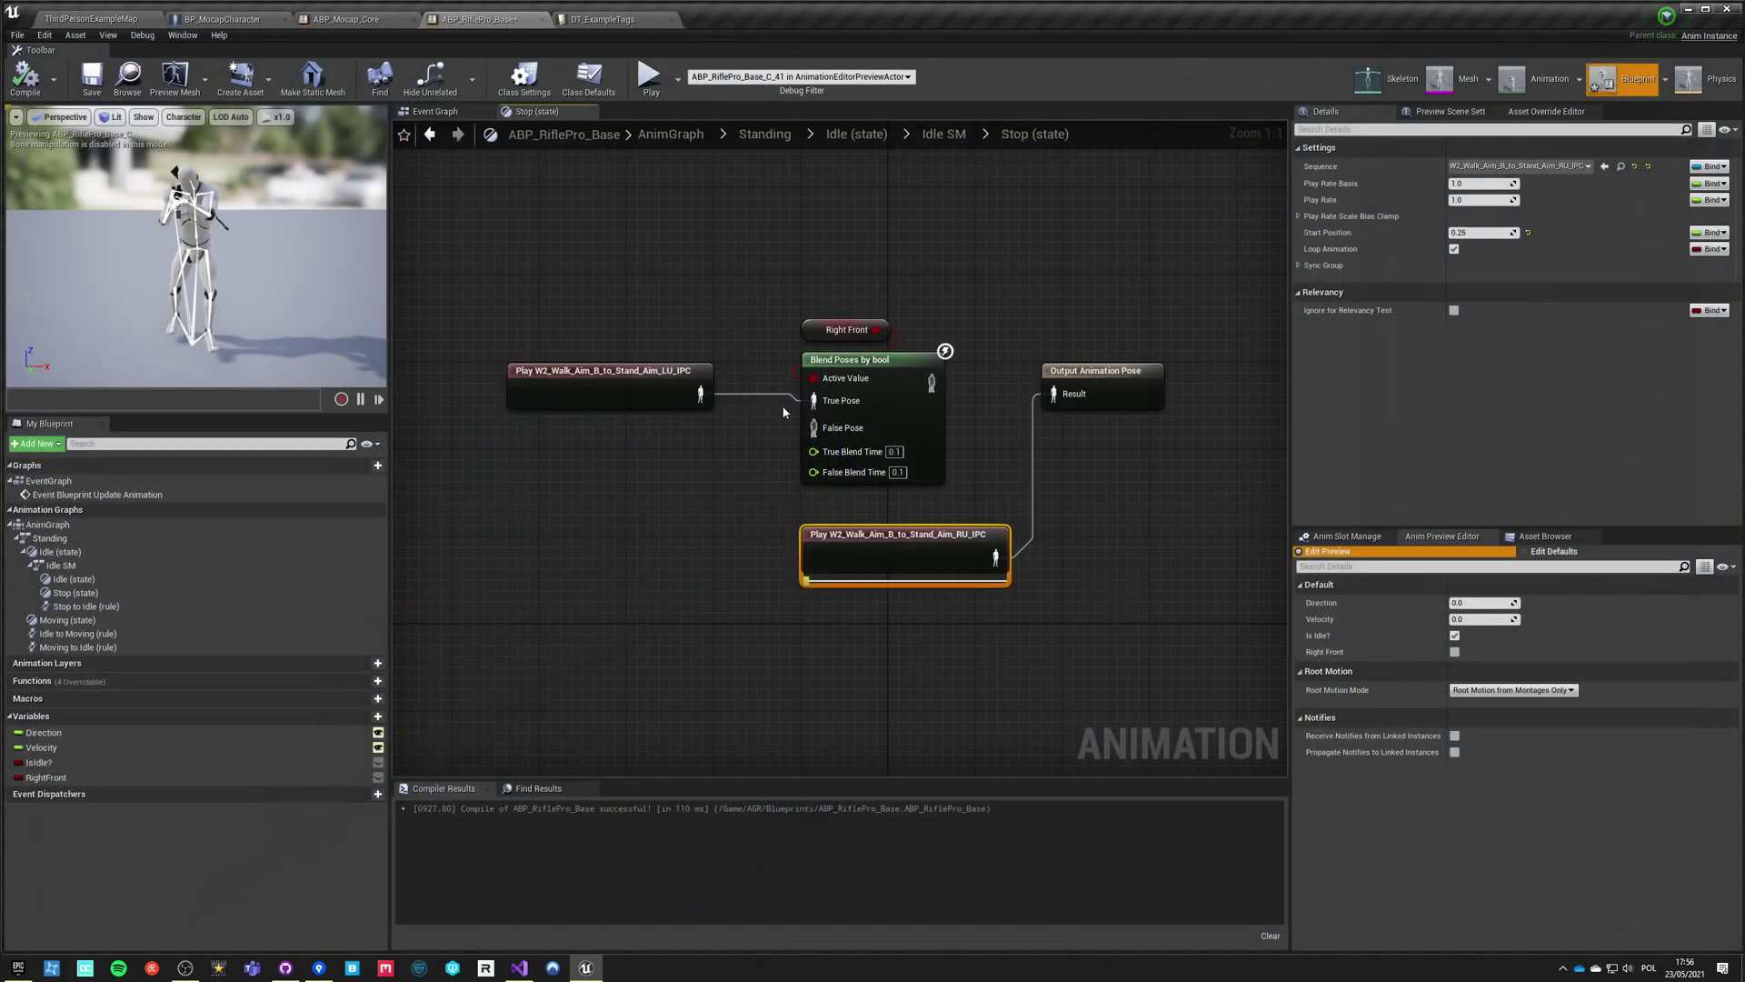
Restore the blend wiring with the backward RU player on False Pose, and realign the LU and RU players.
left_click_drag(878, 540, 611, 498)
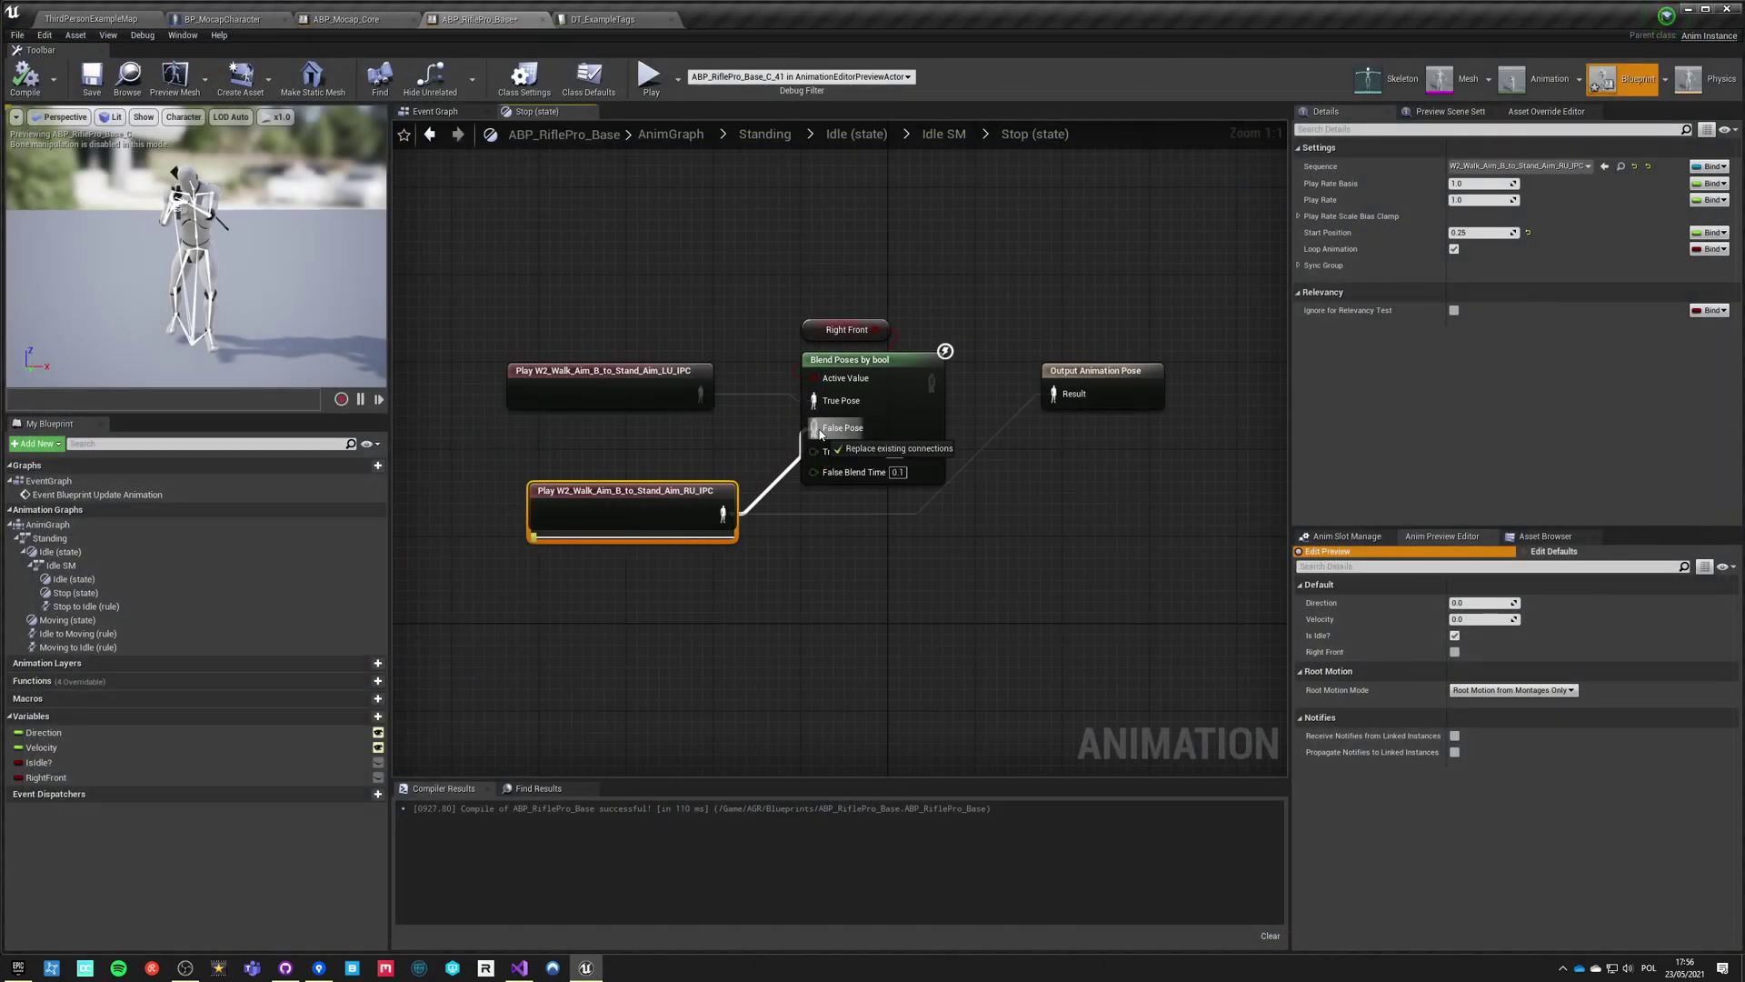
left_click(618, 391)
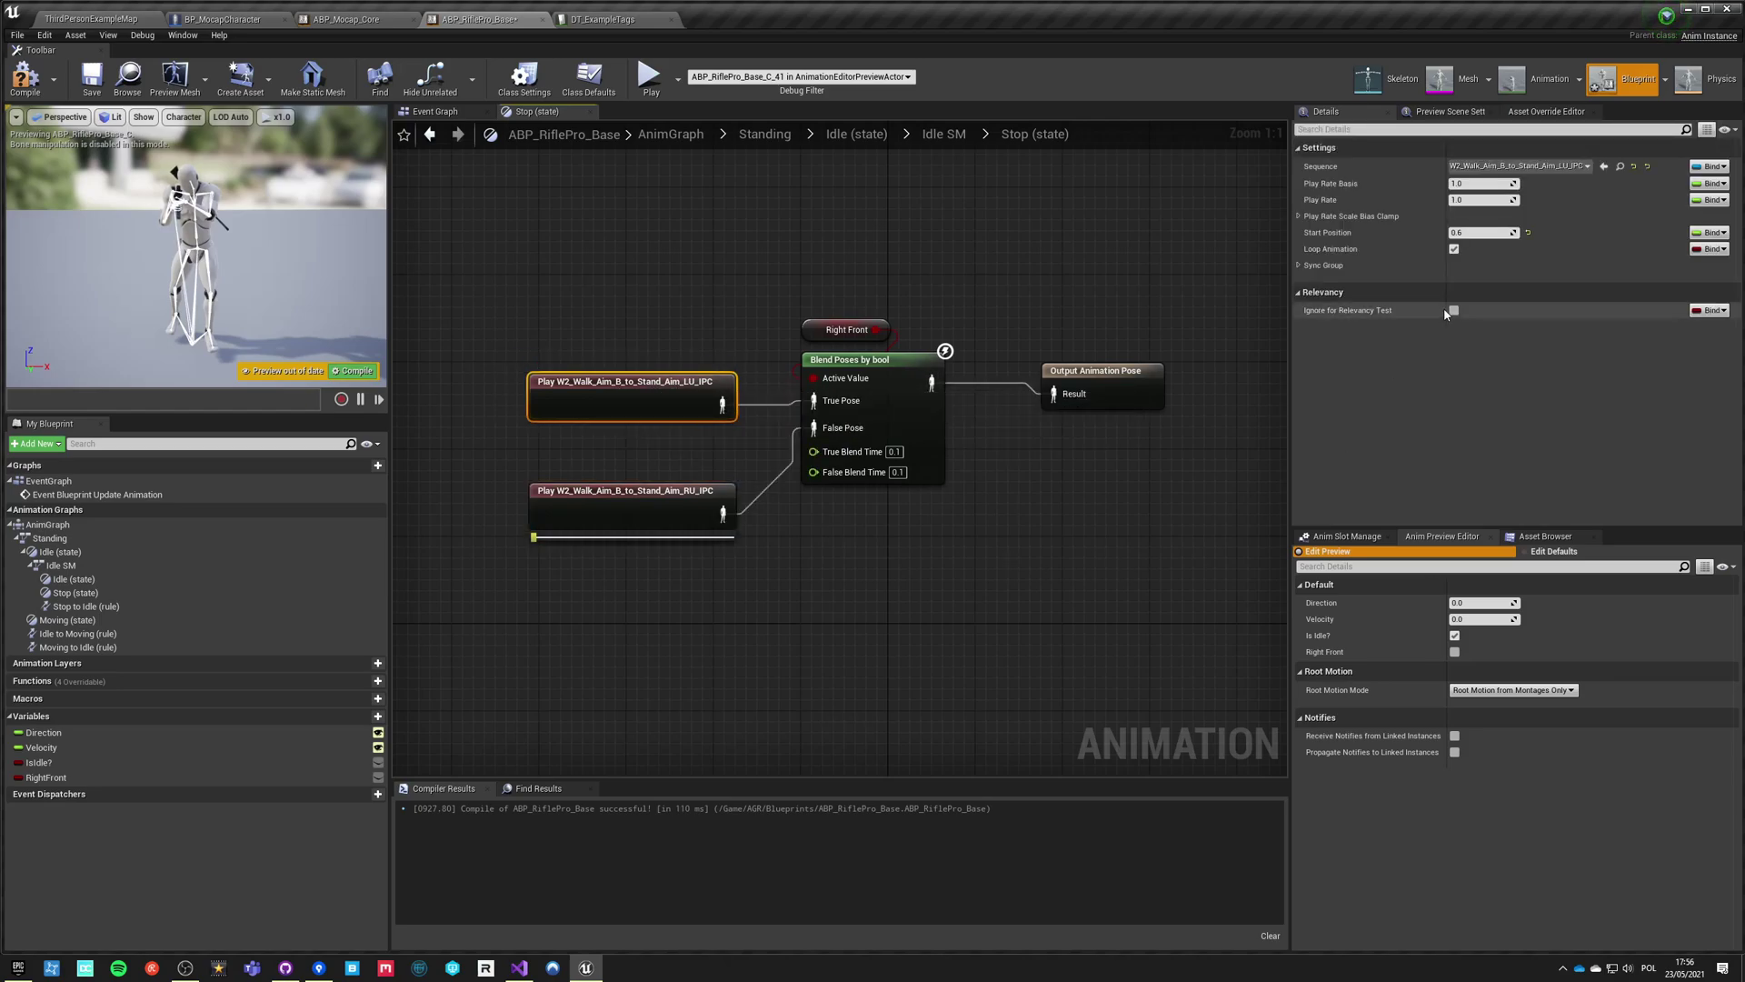
Inspect the backward LU player's Sync Group and Play Rate Scale Bias Clamp settings.
left_click(1299, 266)
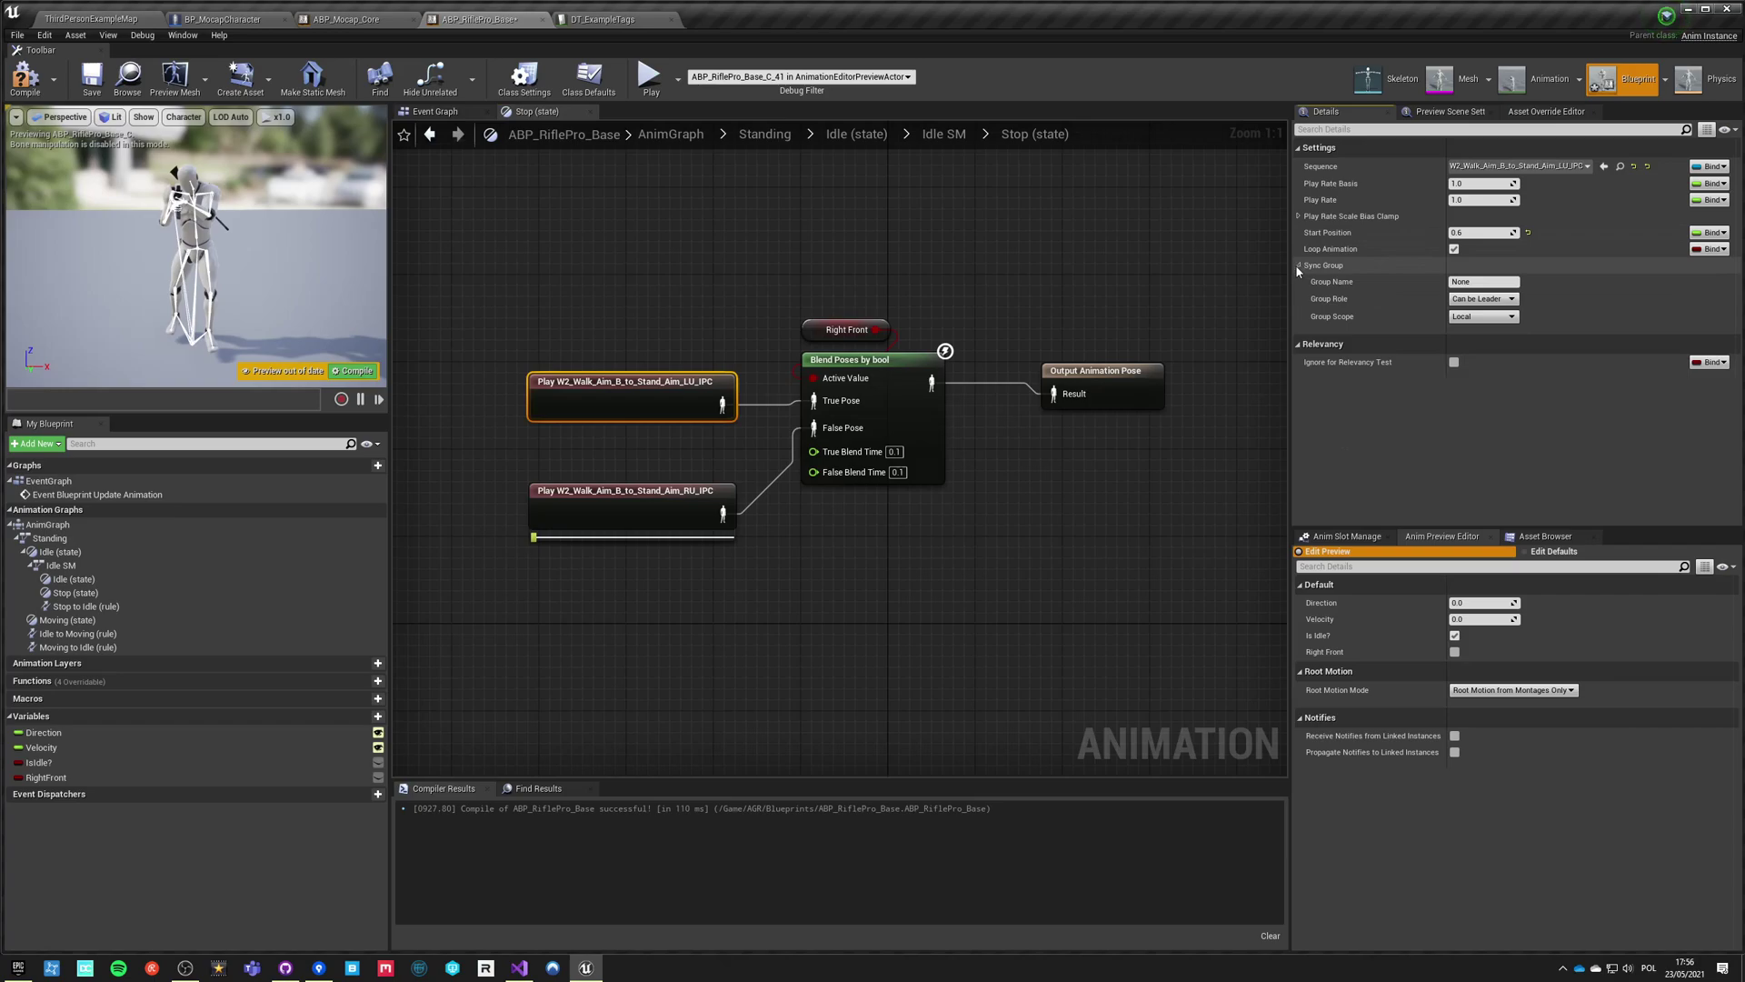
left_click(1299, 265)
left_click(1298, 217)
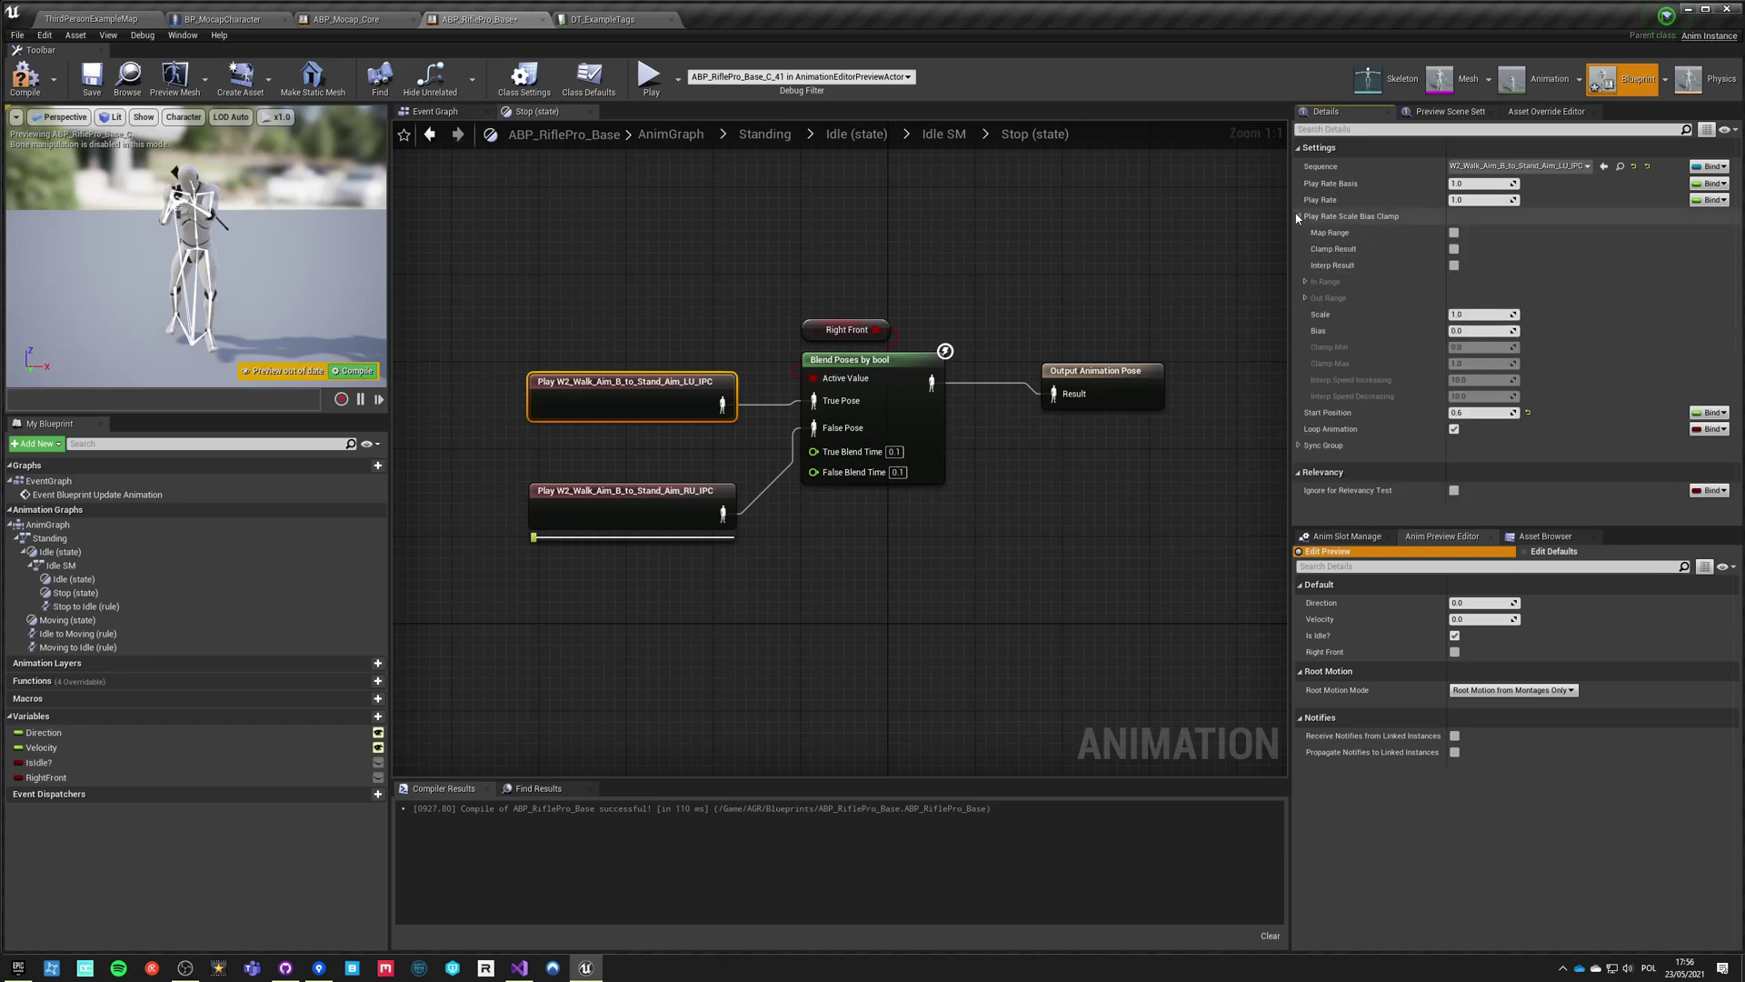
left_click(1297, 216)
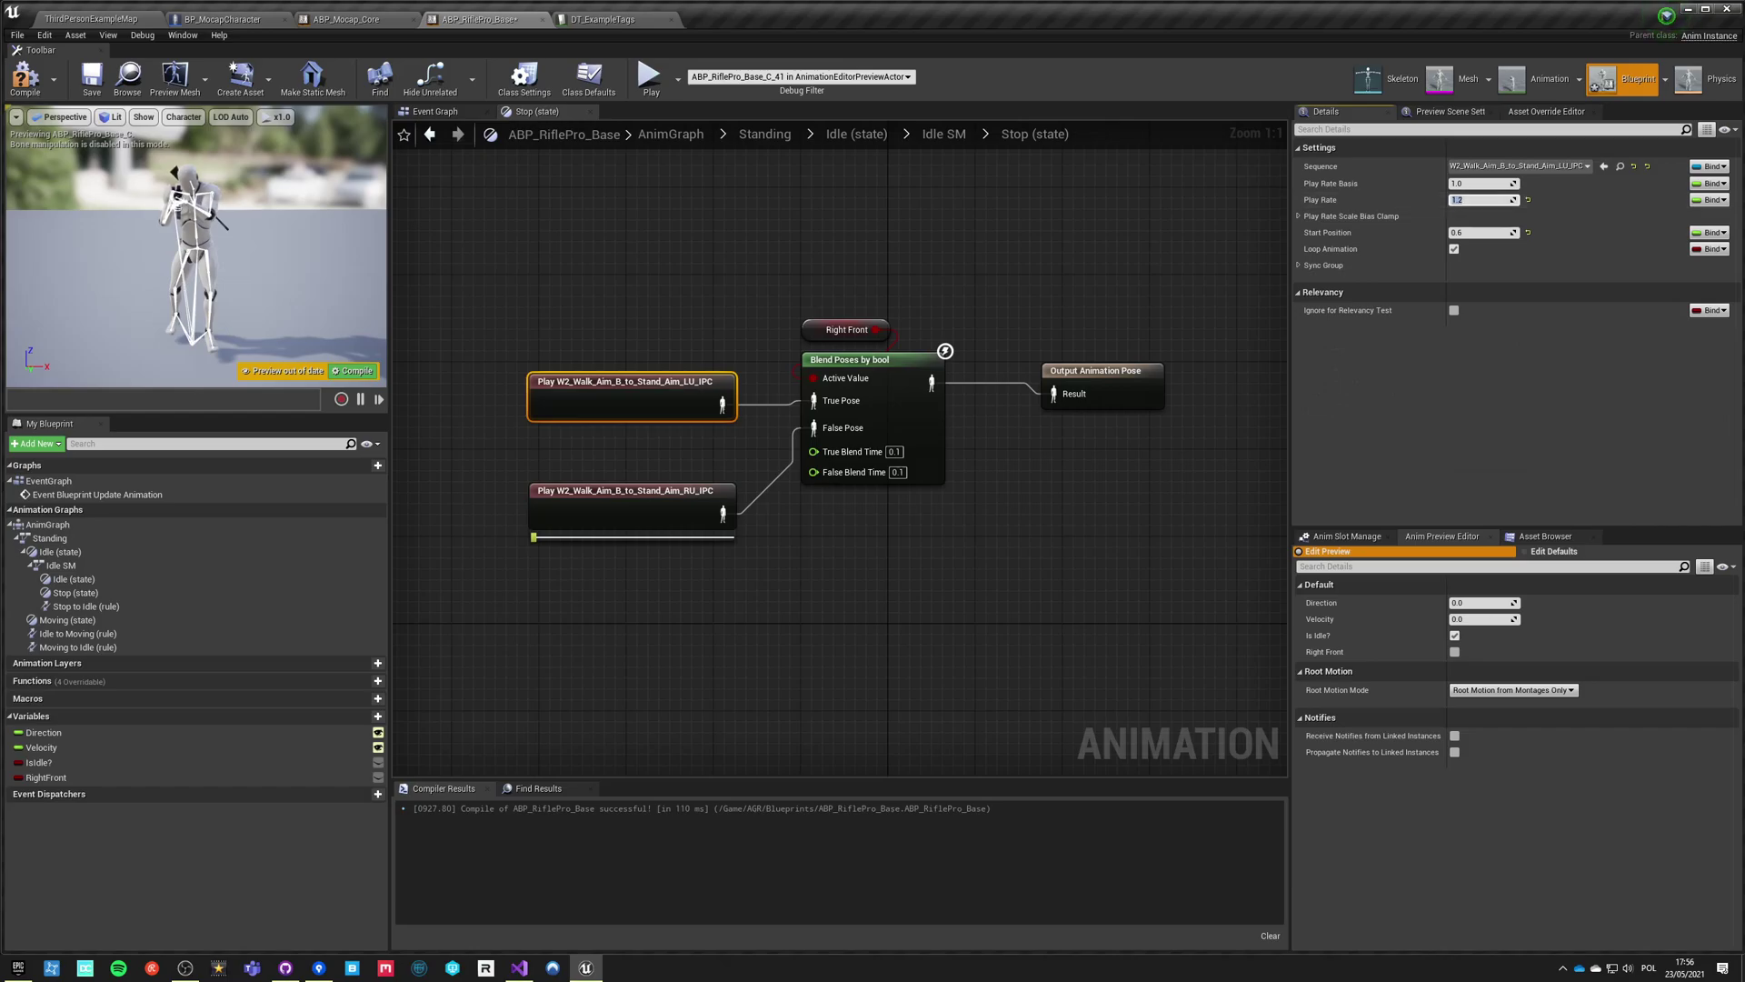
Start a play session and test the rifle character's stops after walking right and then left.
left_click(651, 78)
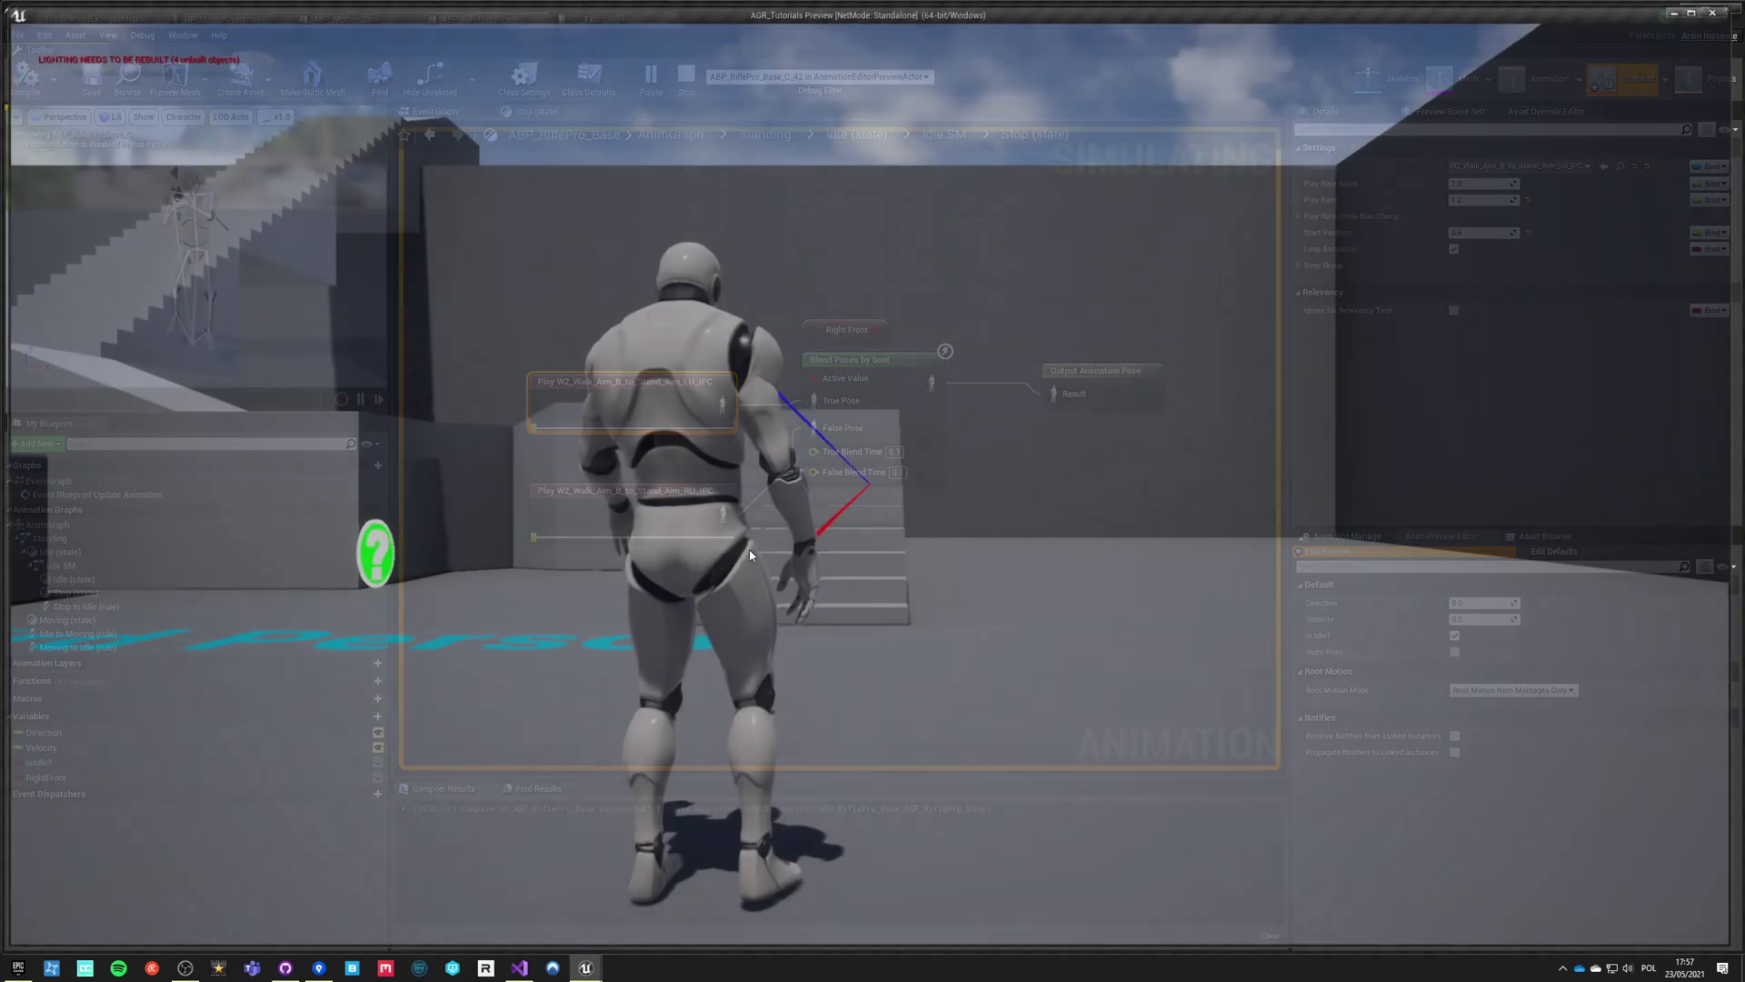
key("d")
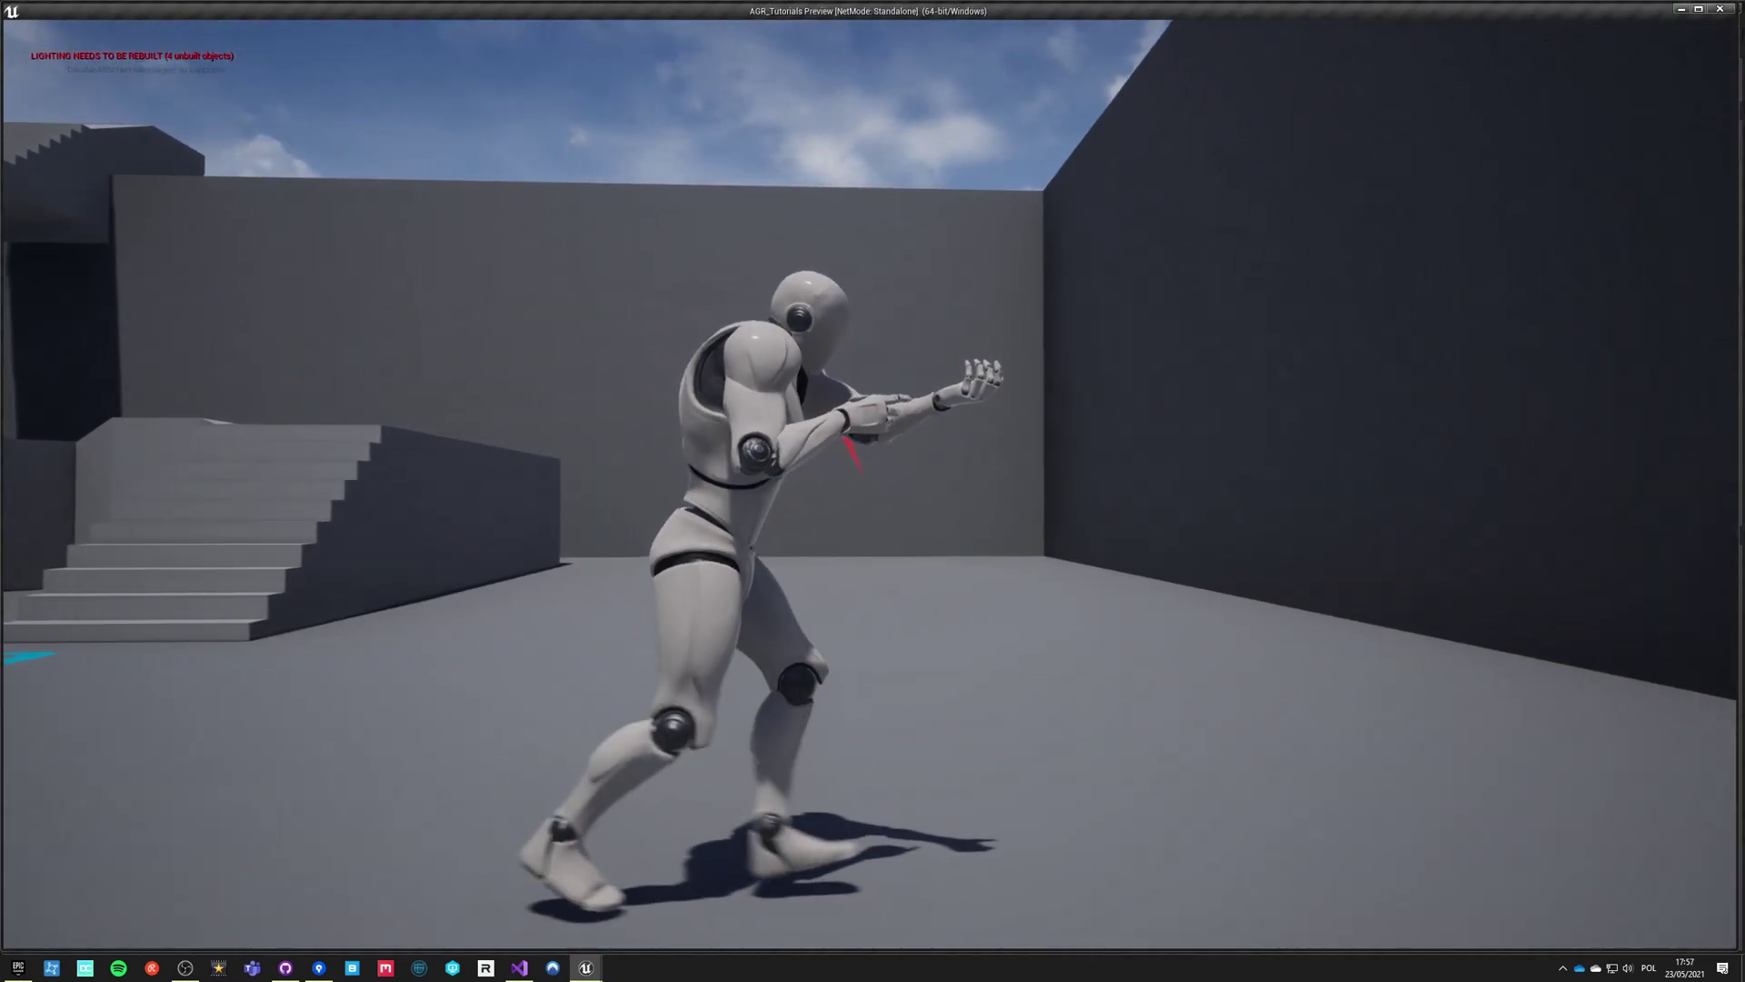
key("d")
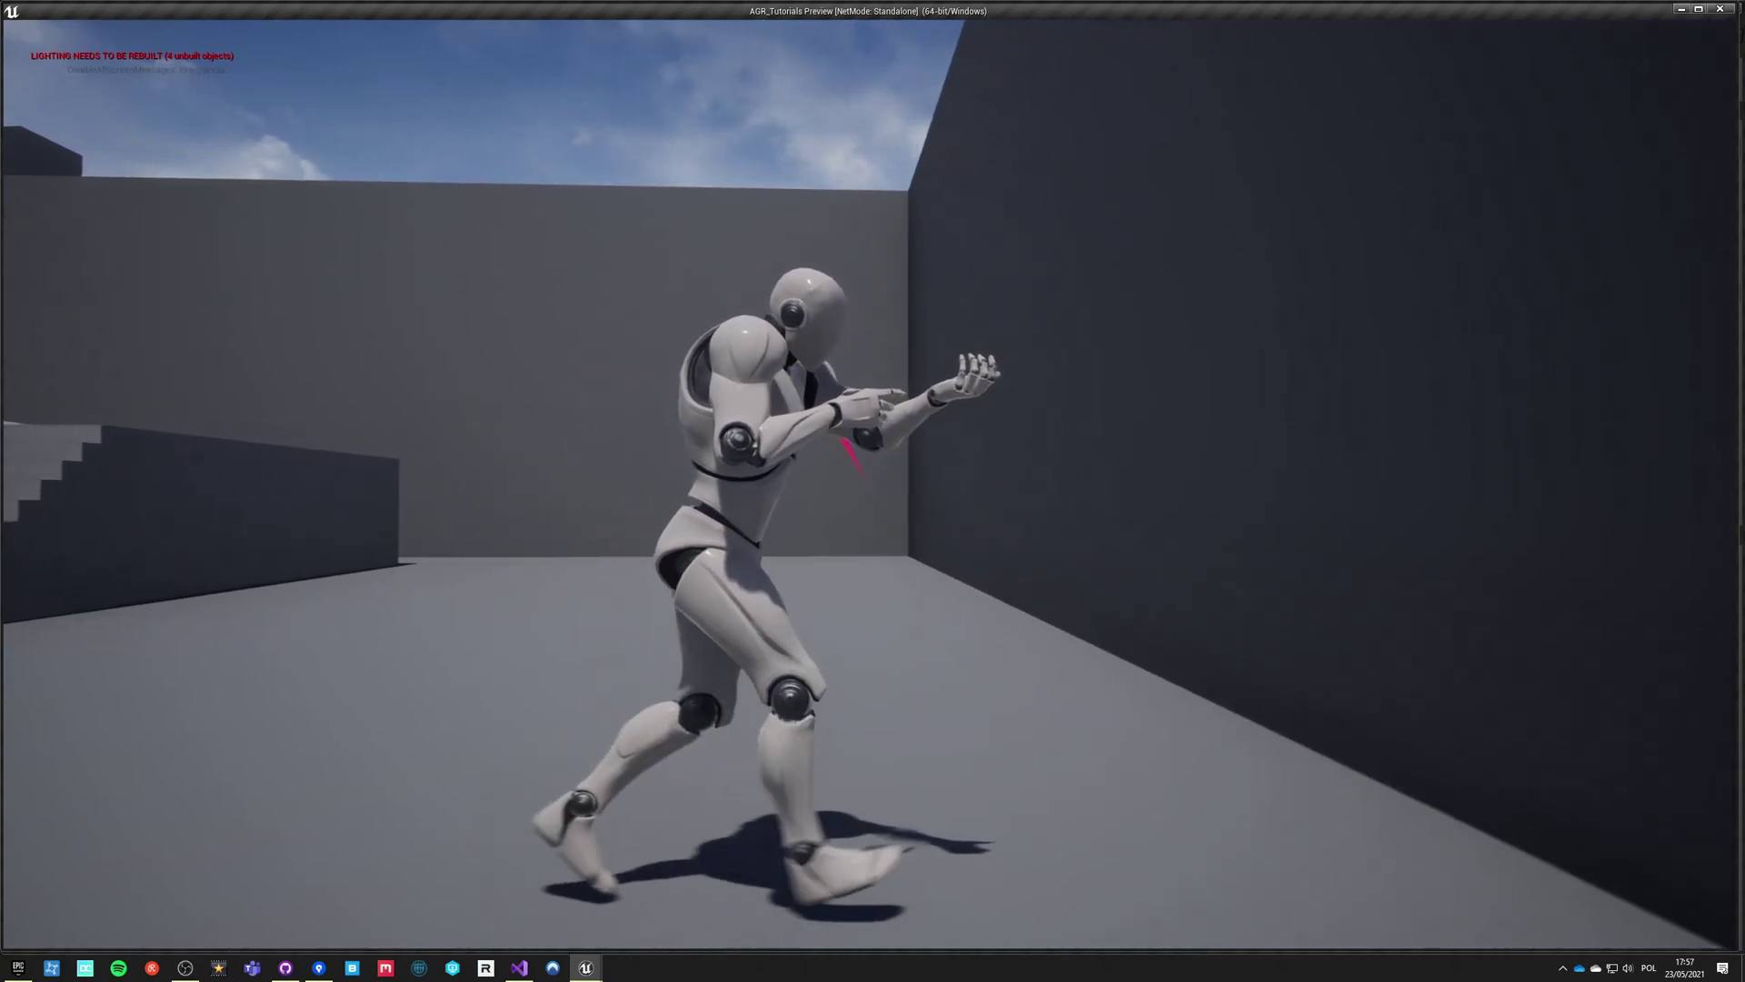
key("d")
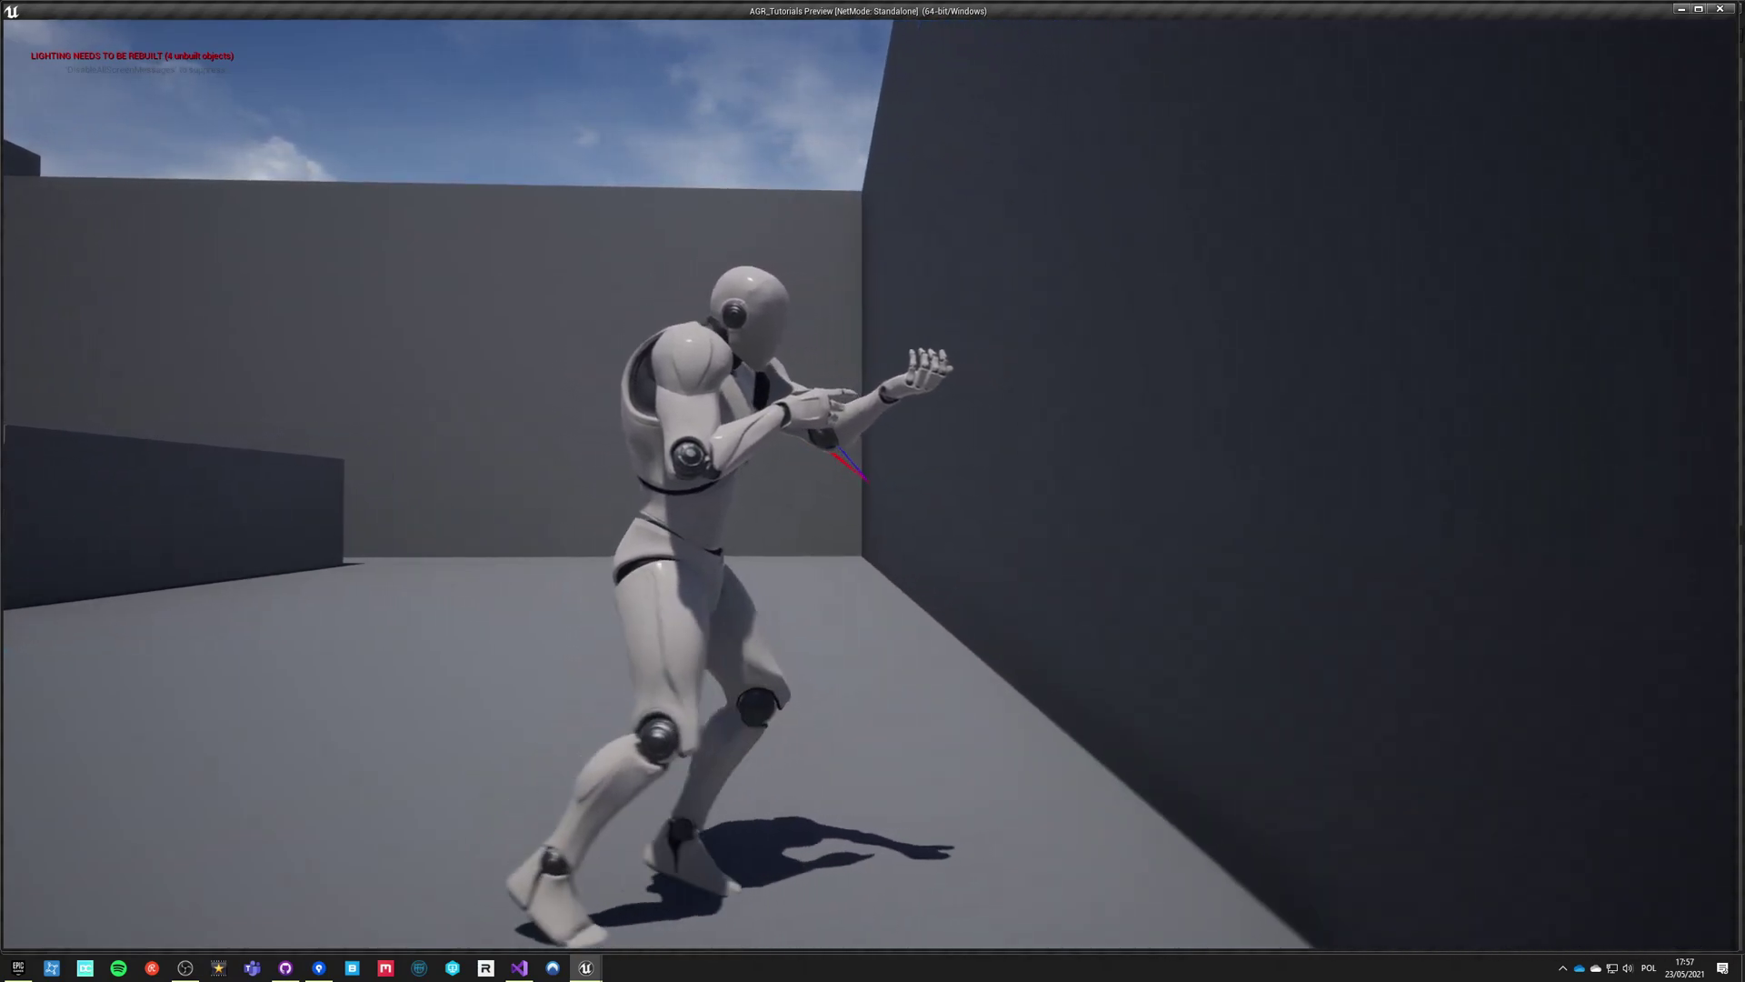
key("d")
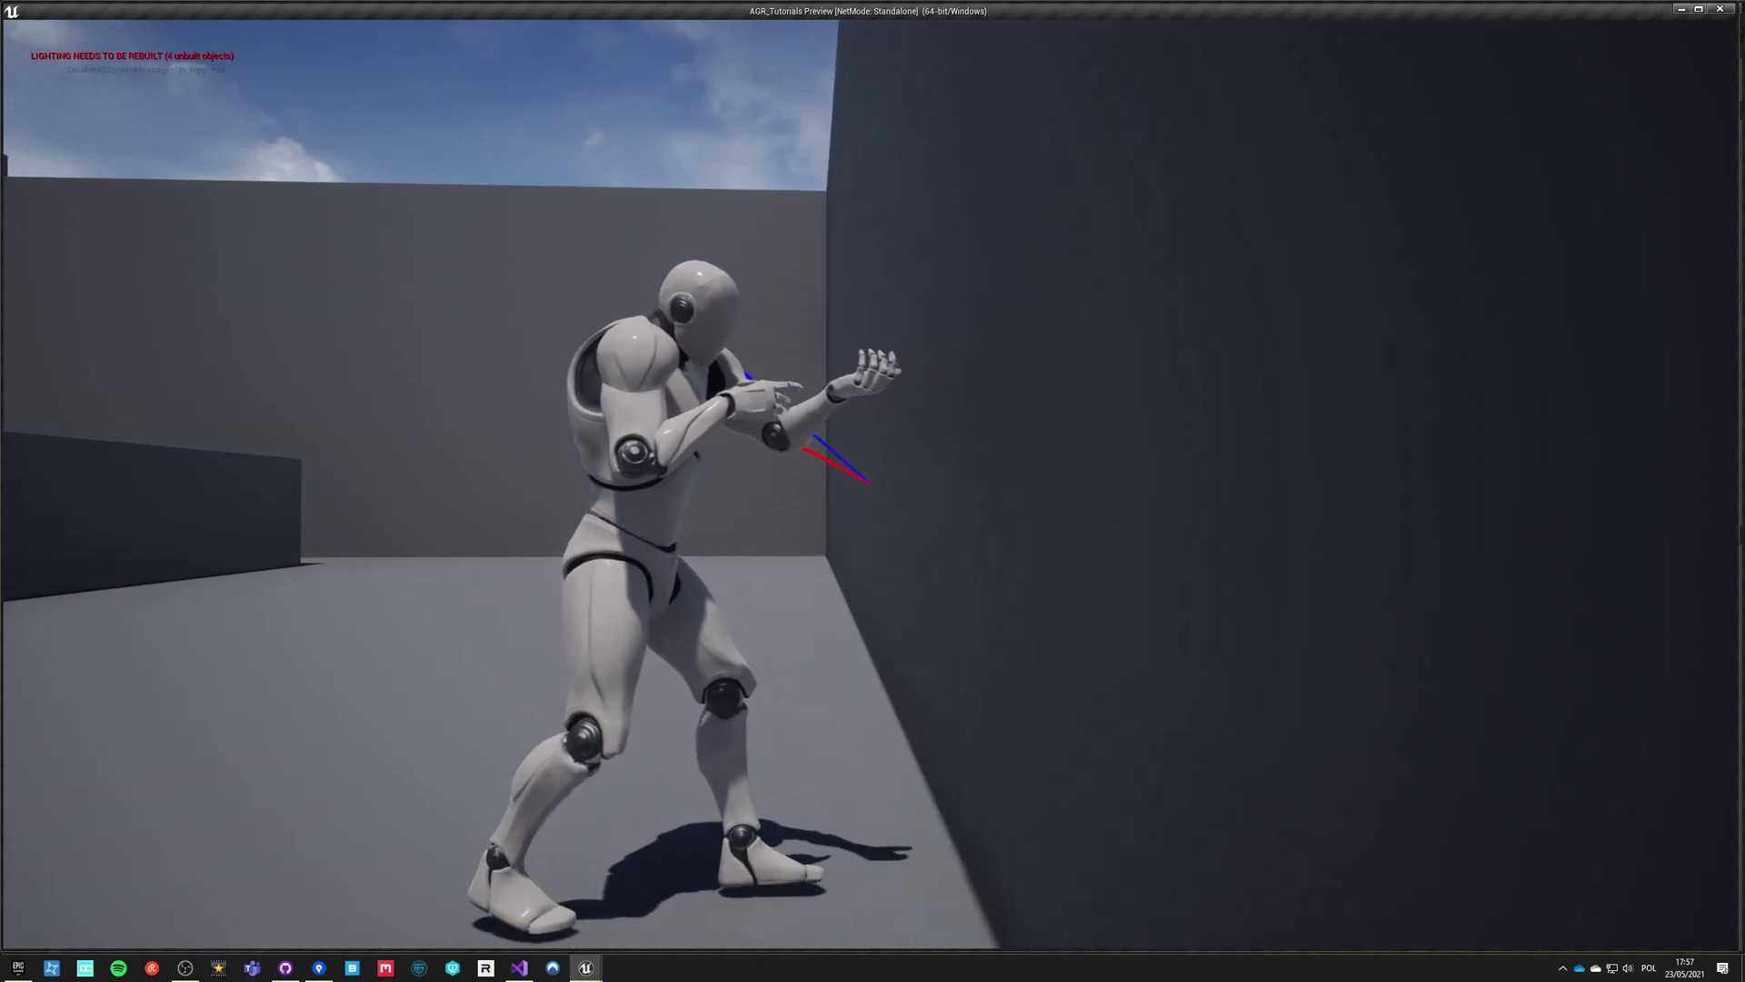
key("a")
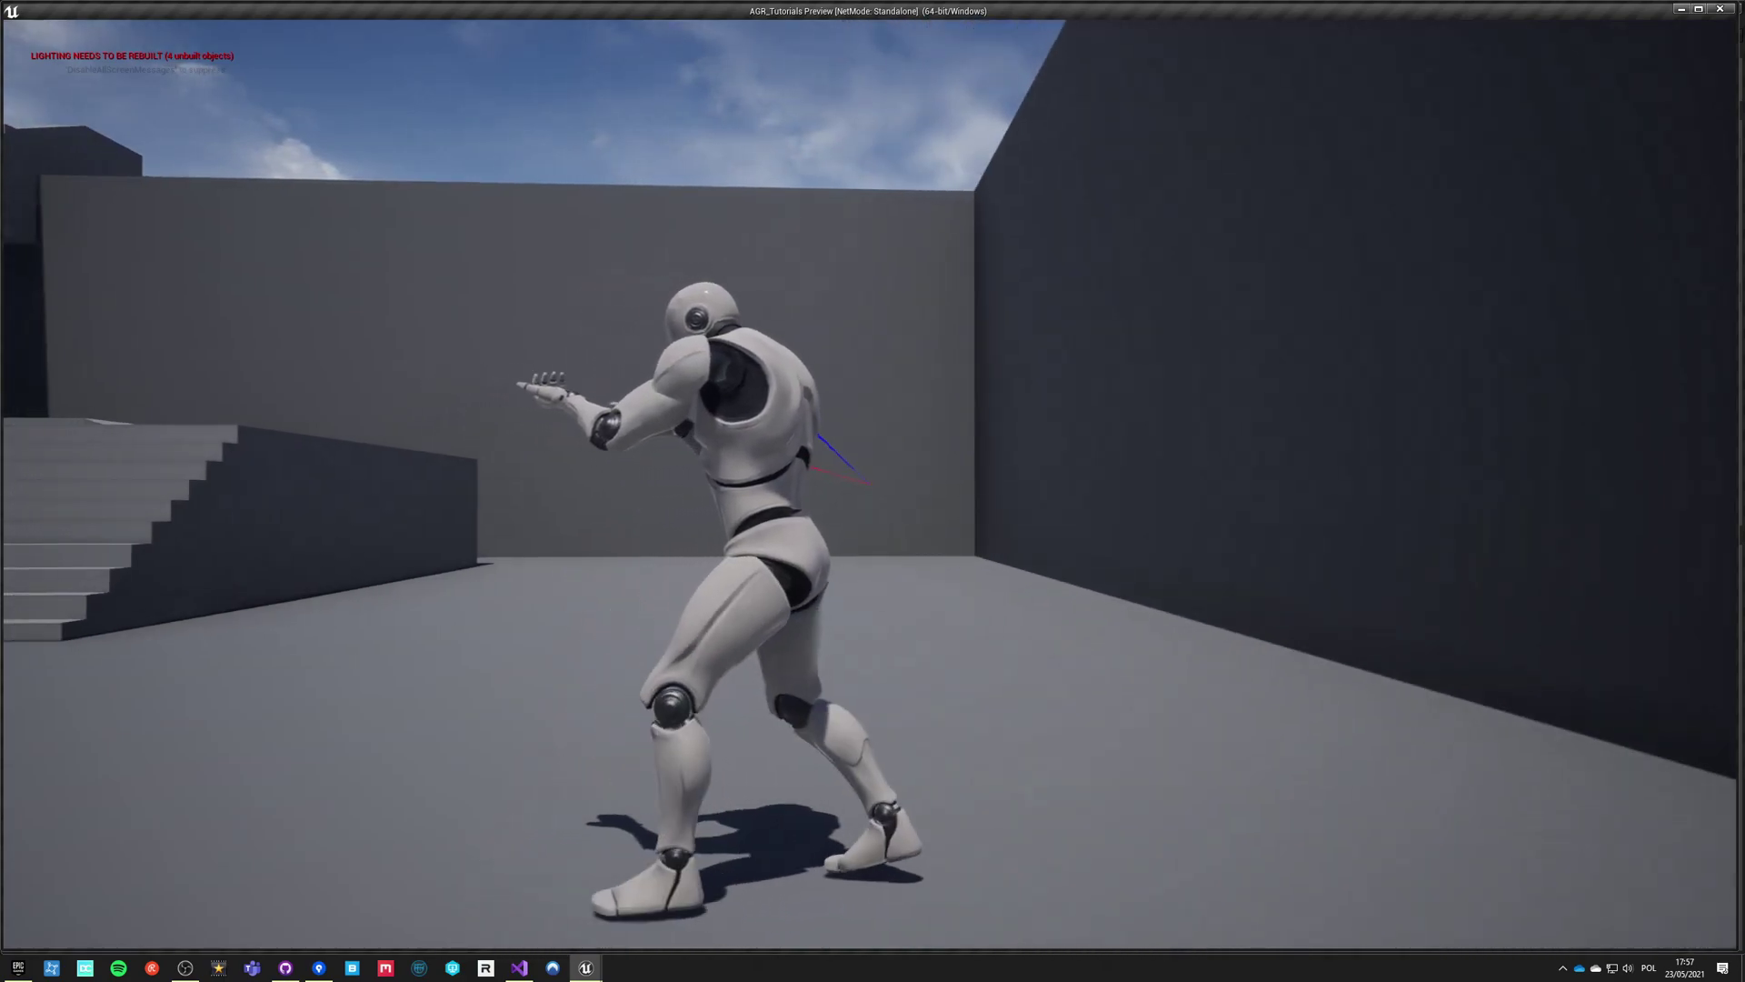
key("a")
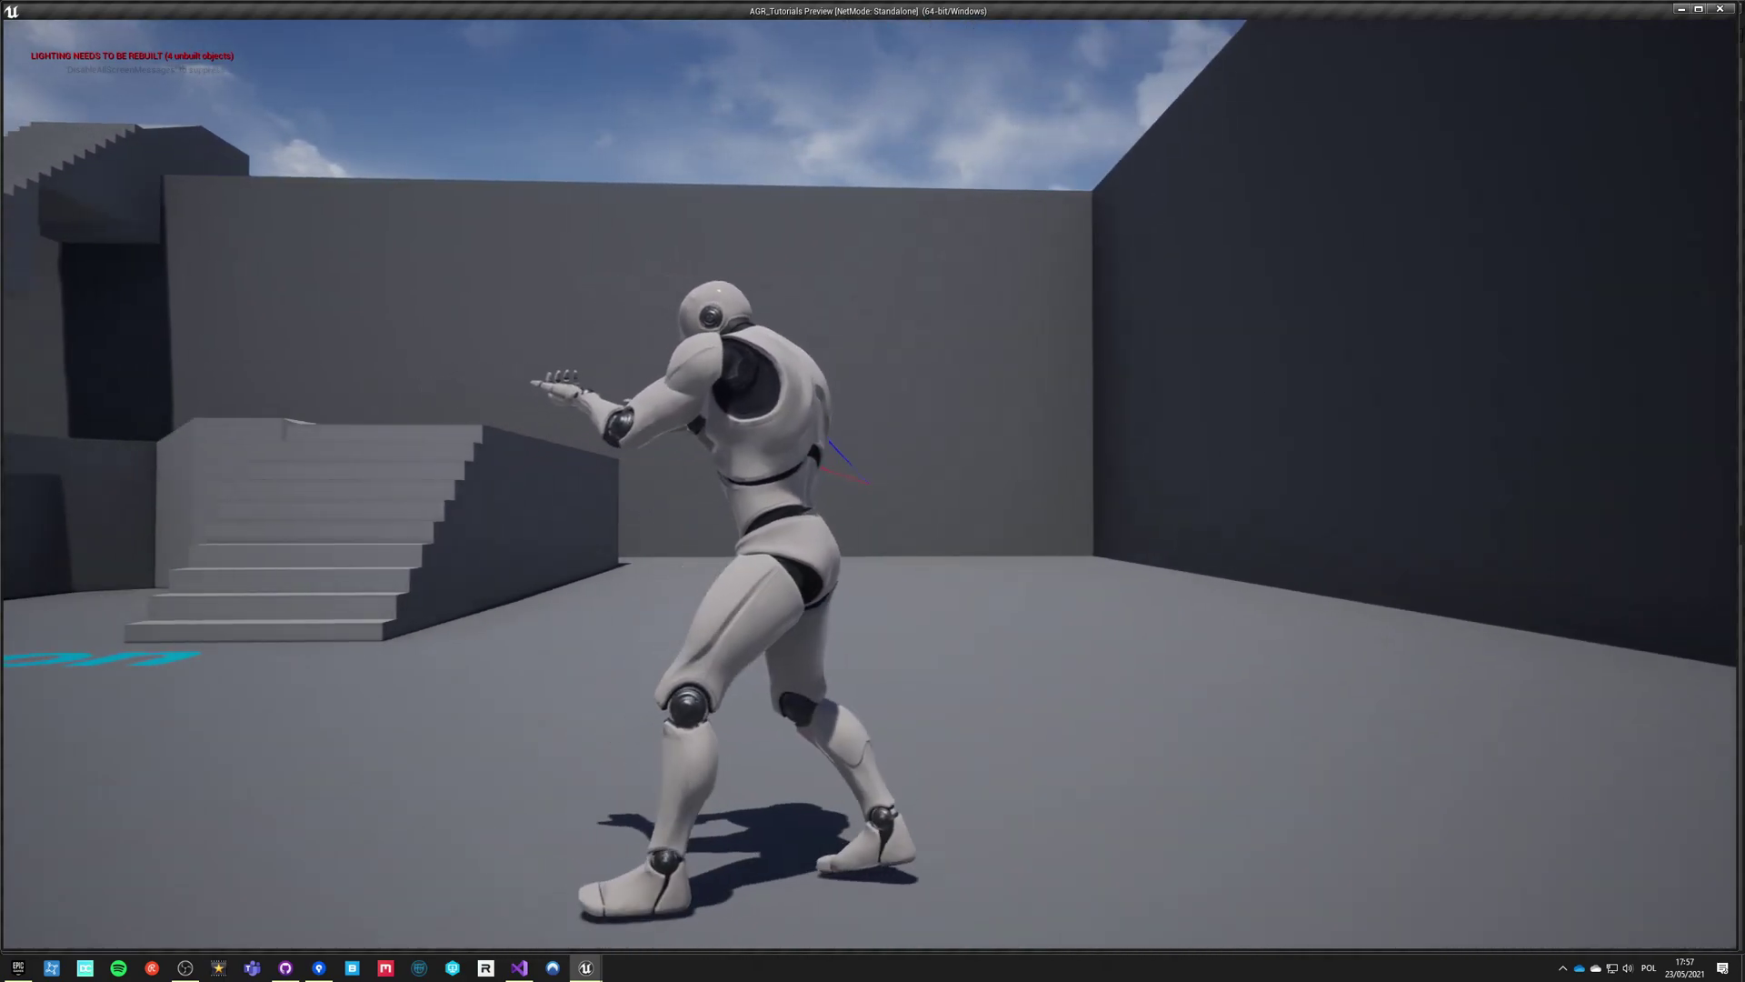
Walk the character forward in short bursts across the level to check how each forward stop blends into the idle stance.
key("w")
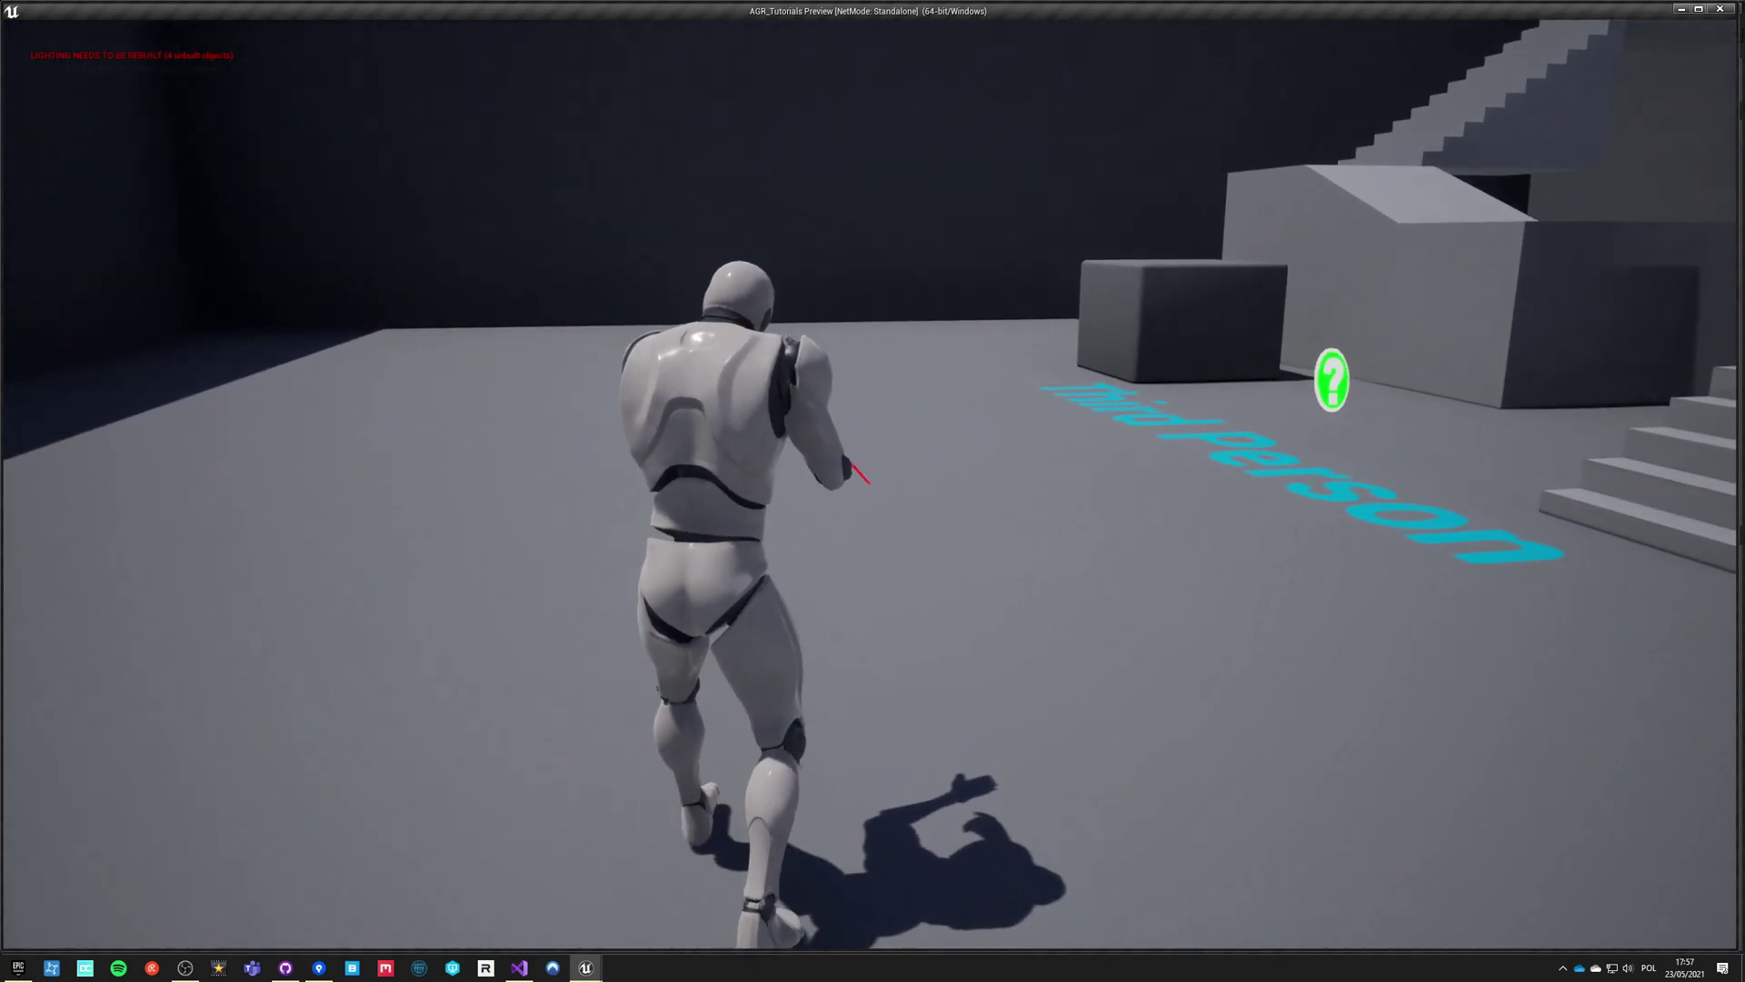
key("w")
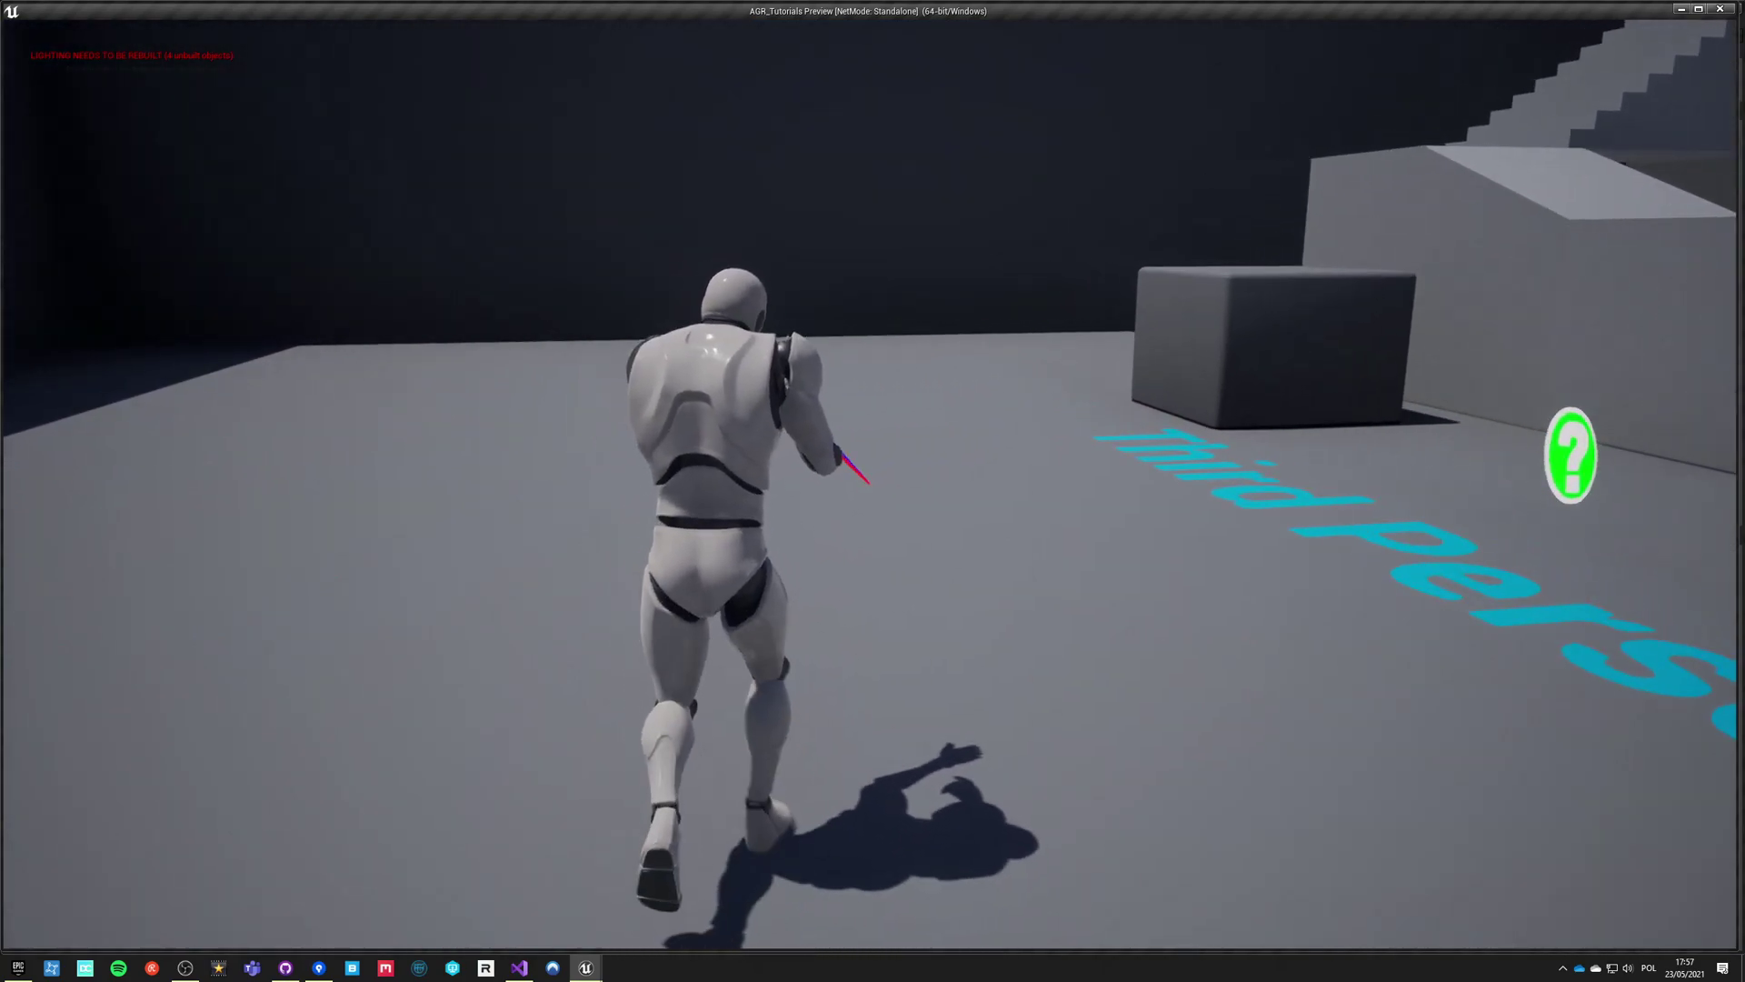
key("w")
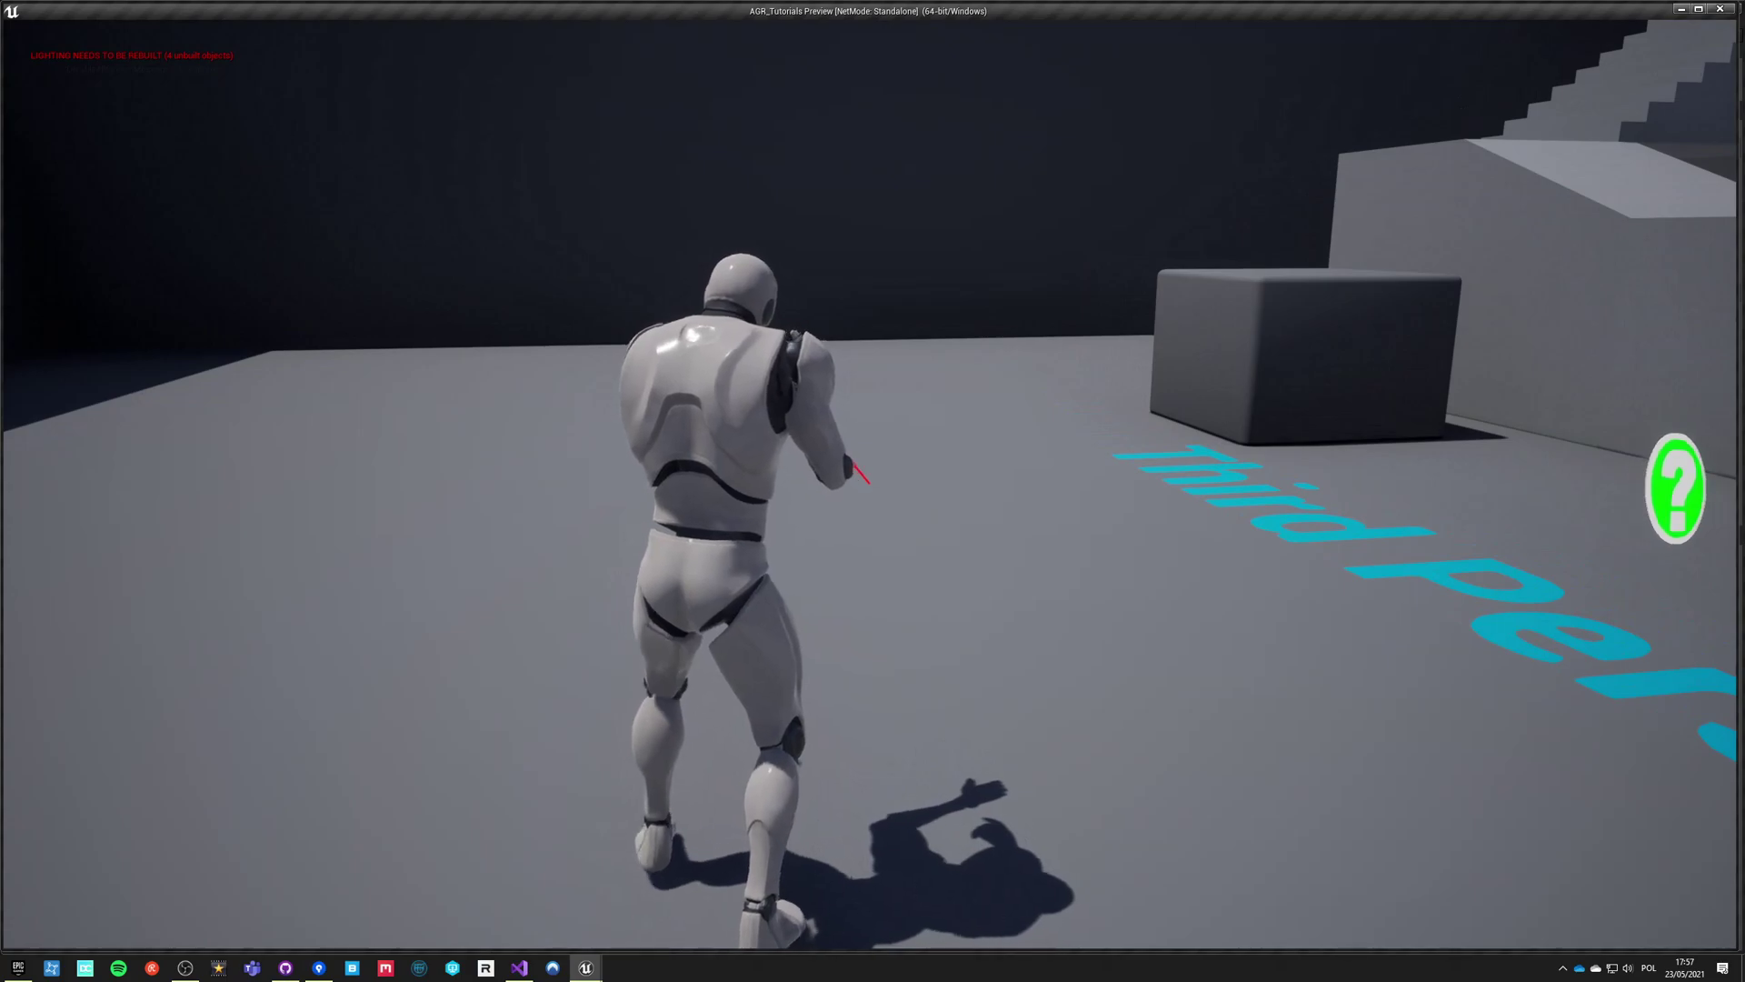
key("w")
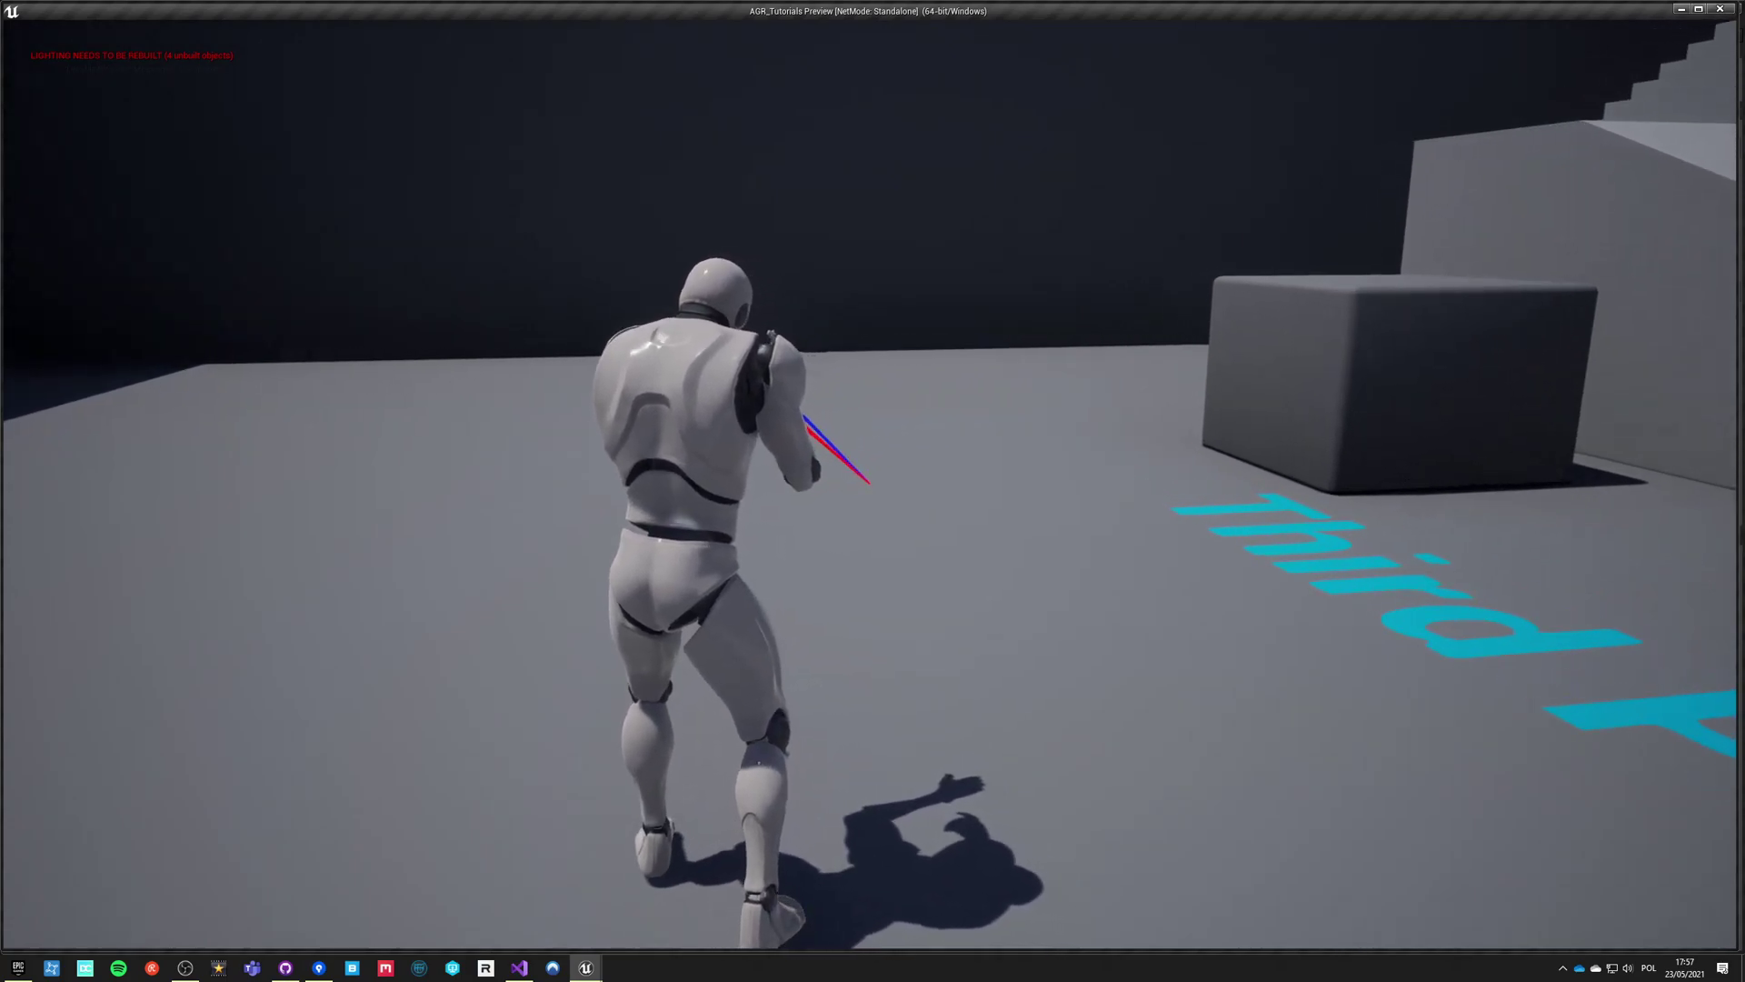
key("w")
key("w")
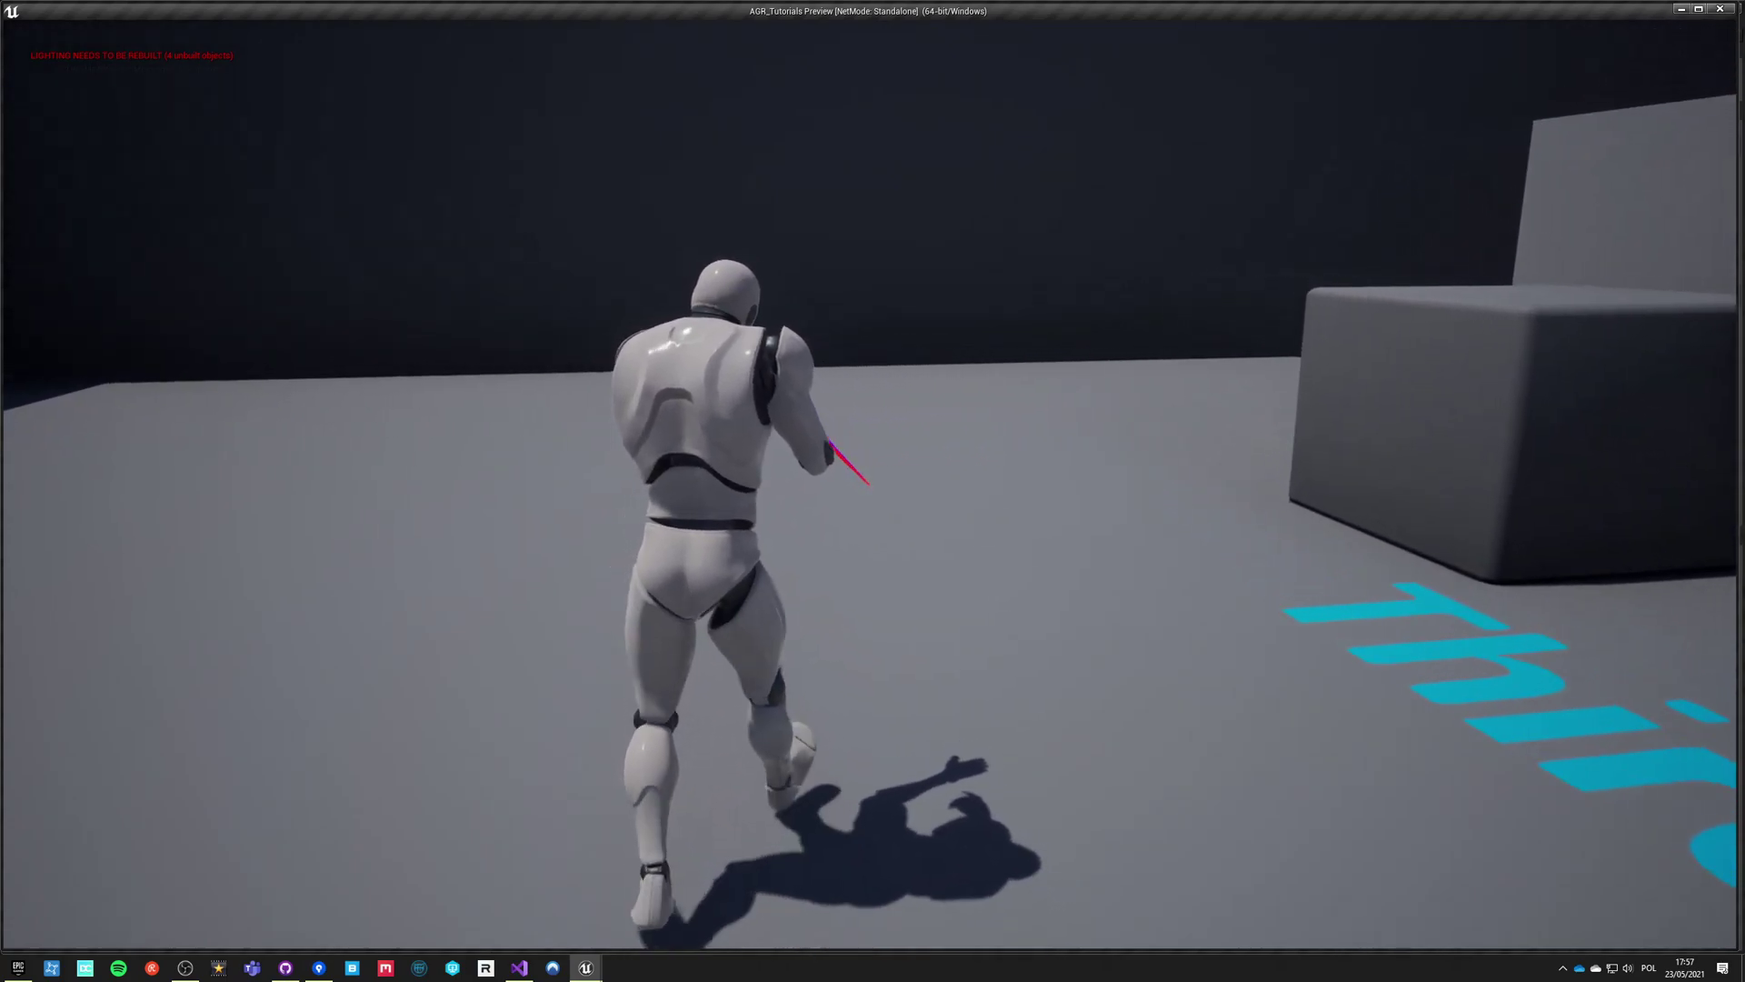
key("w")
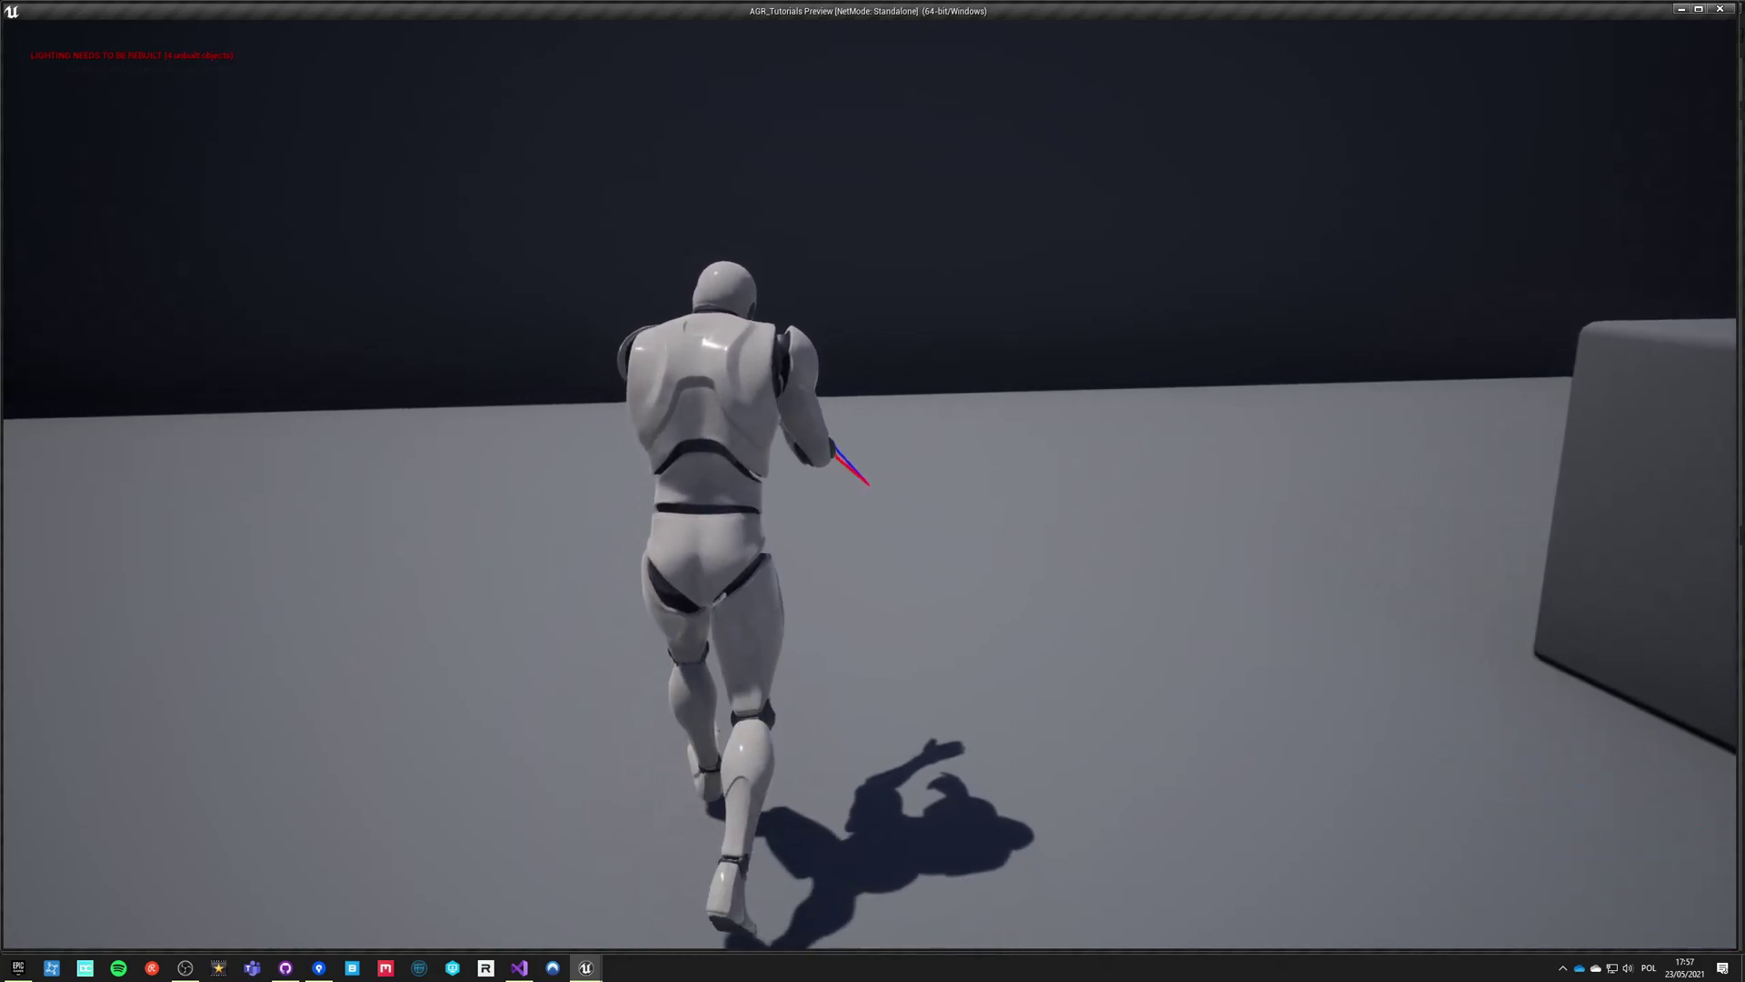
key("w")
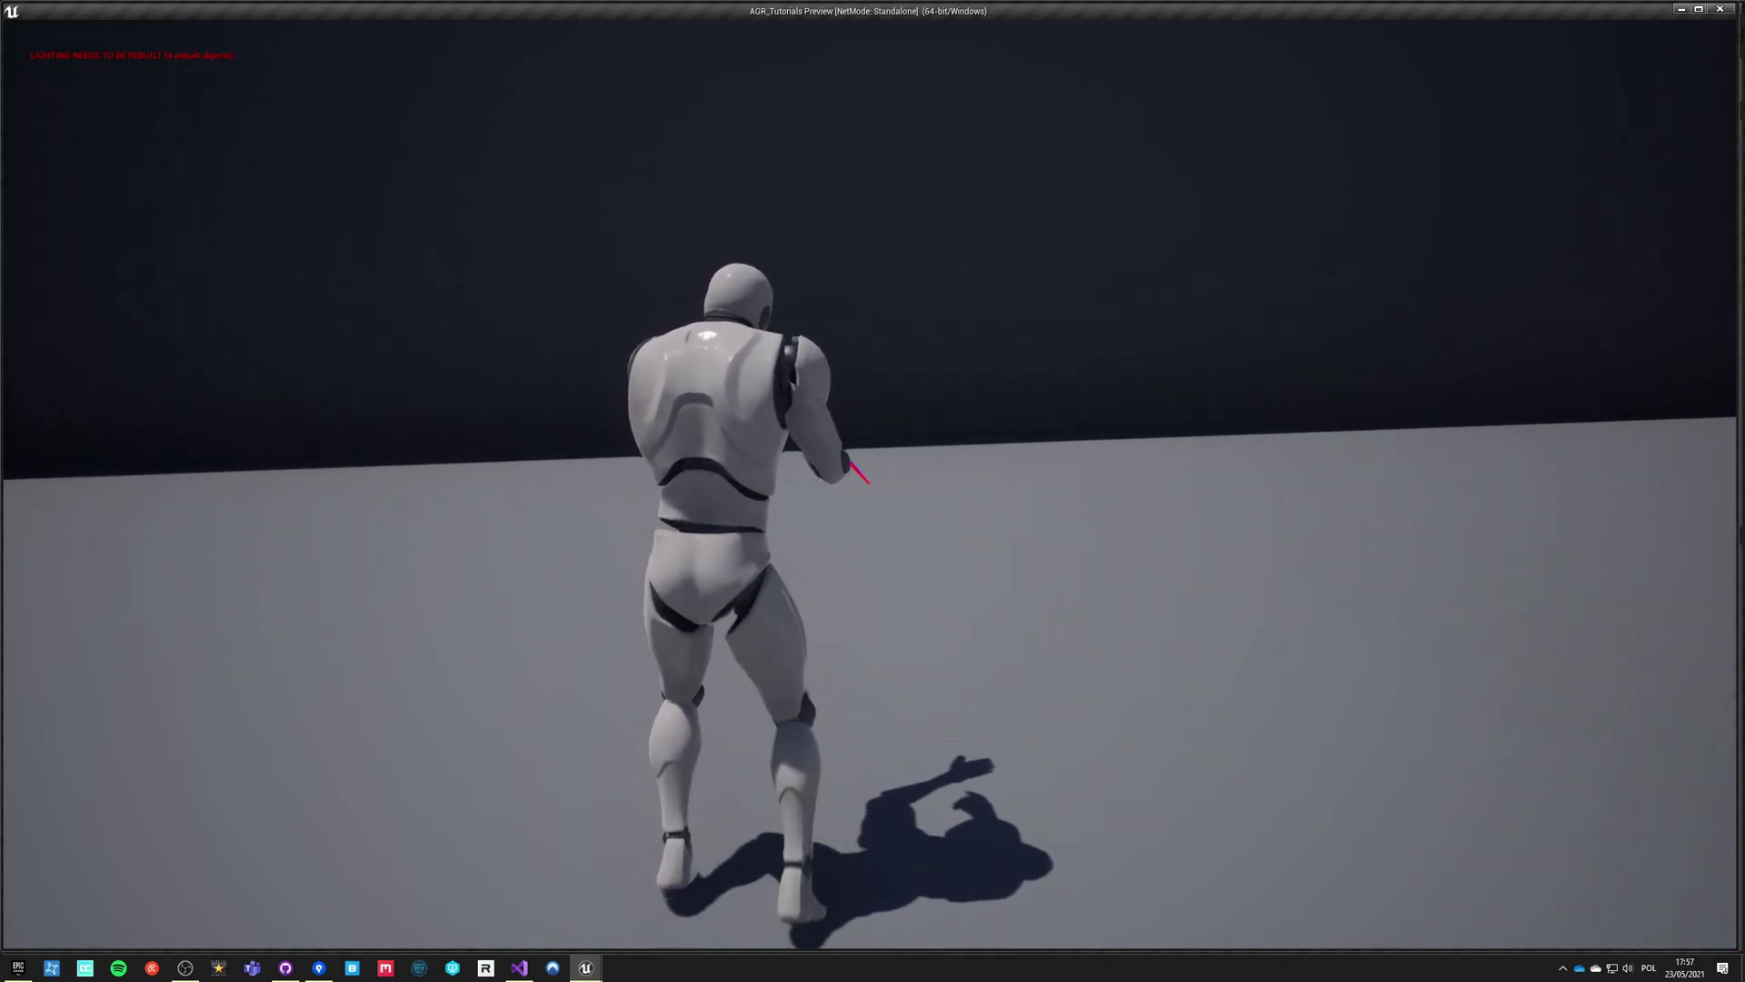
Test the stops after strafing right and left in front of the Third Person floor text, including a quick direction reversal.
key("d")
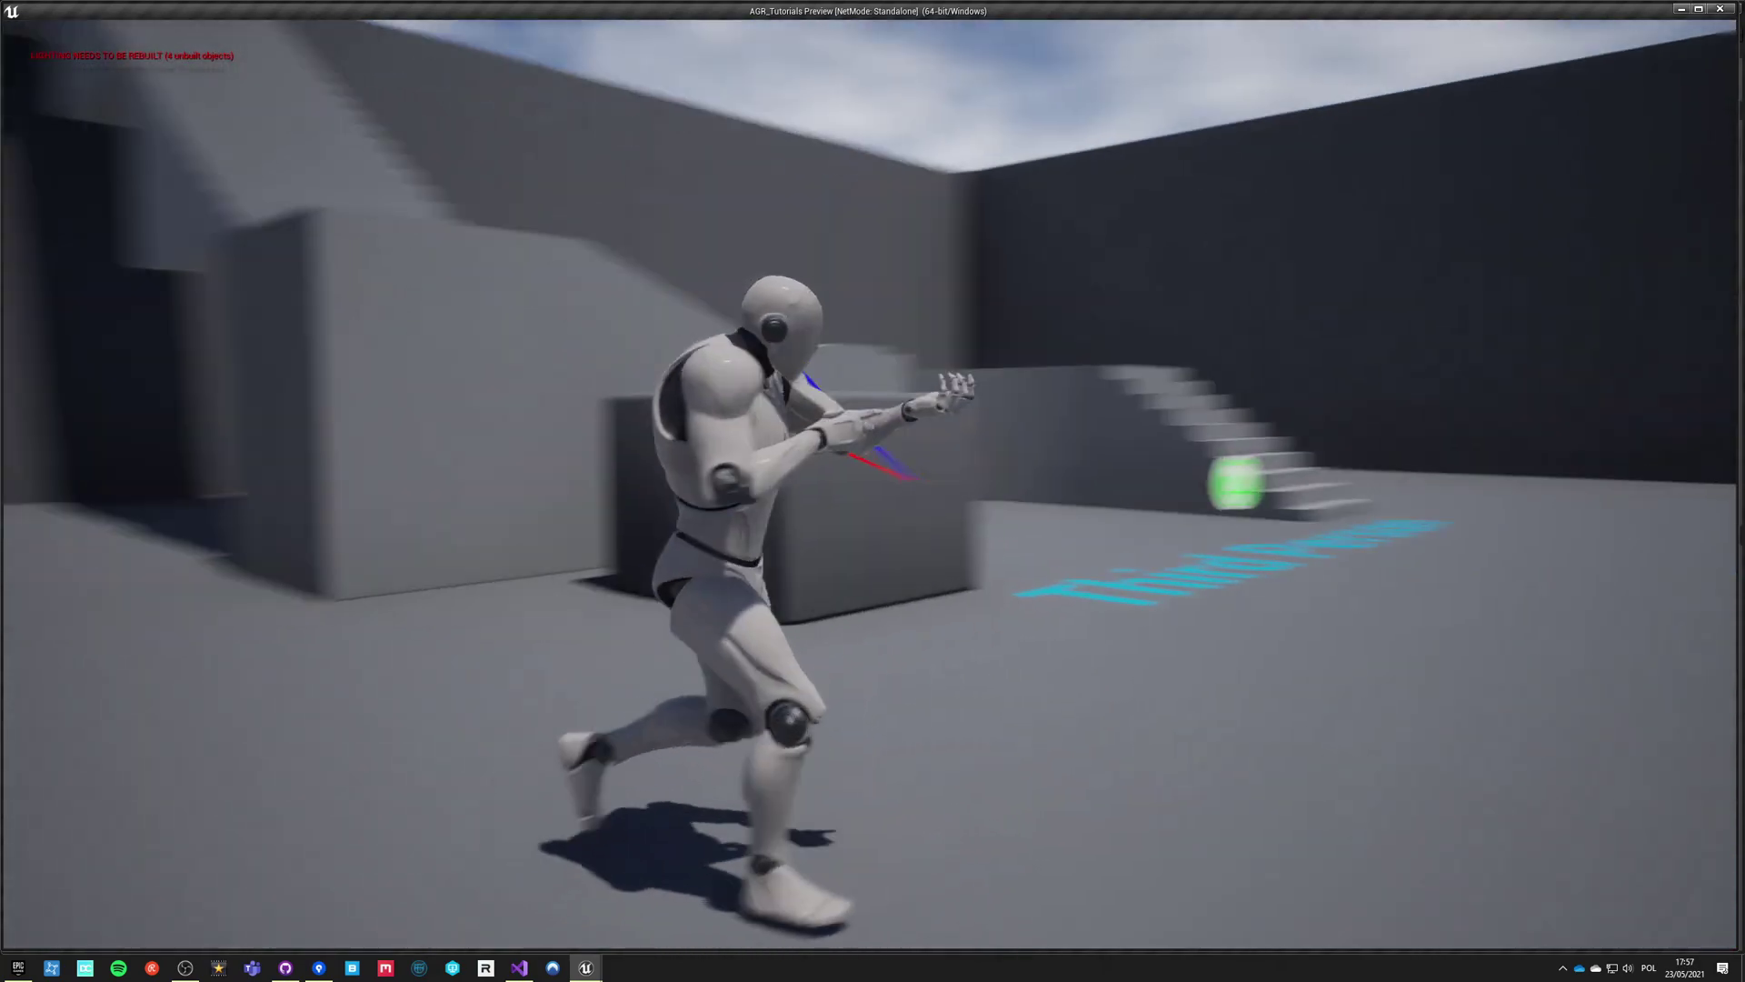
key("d")
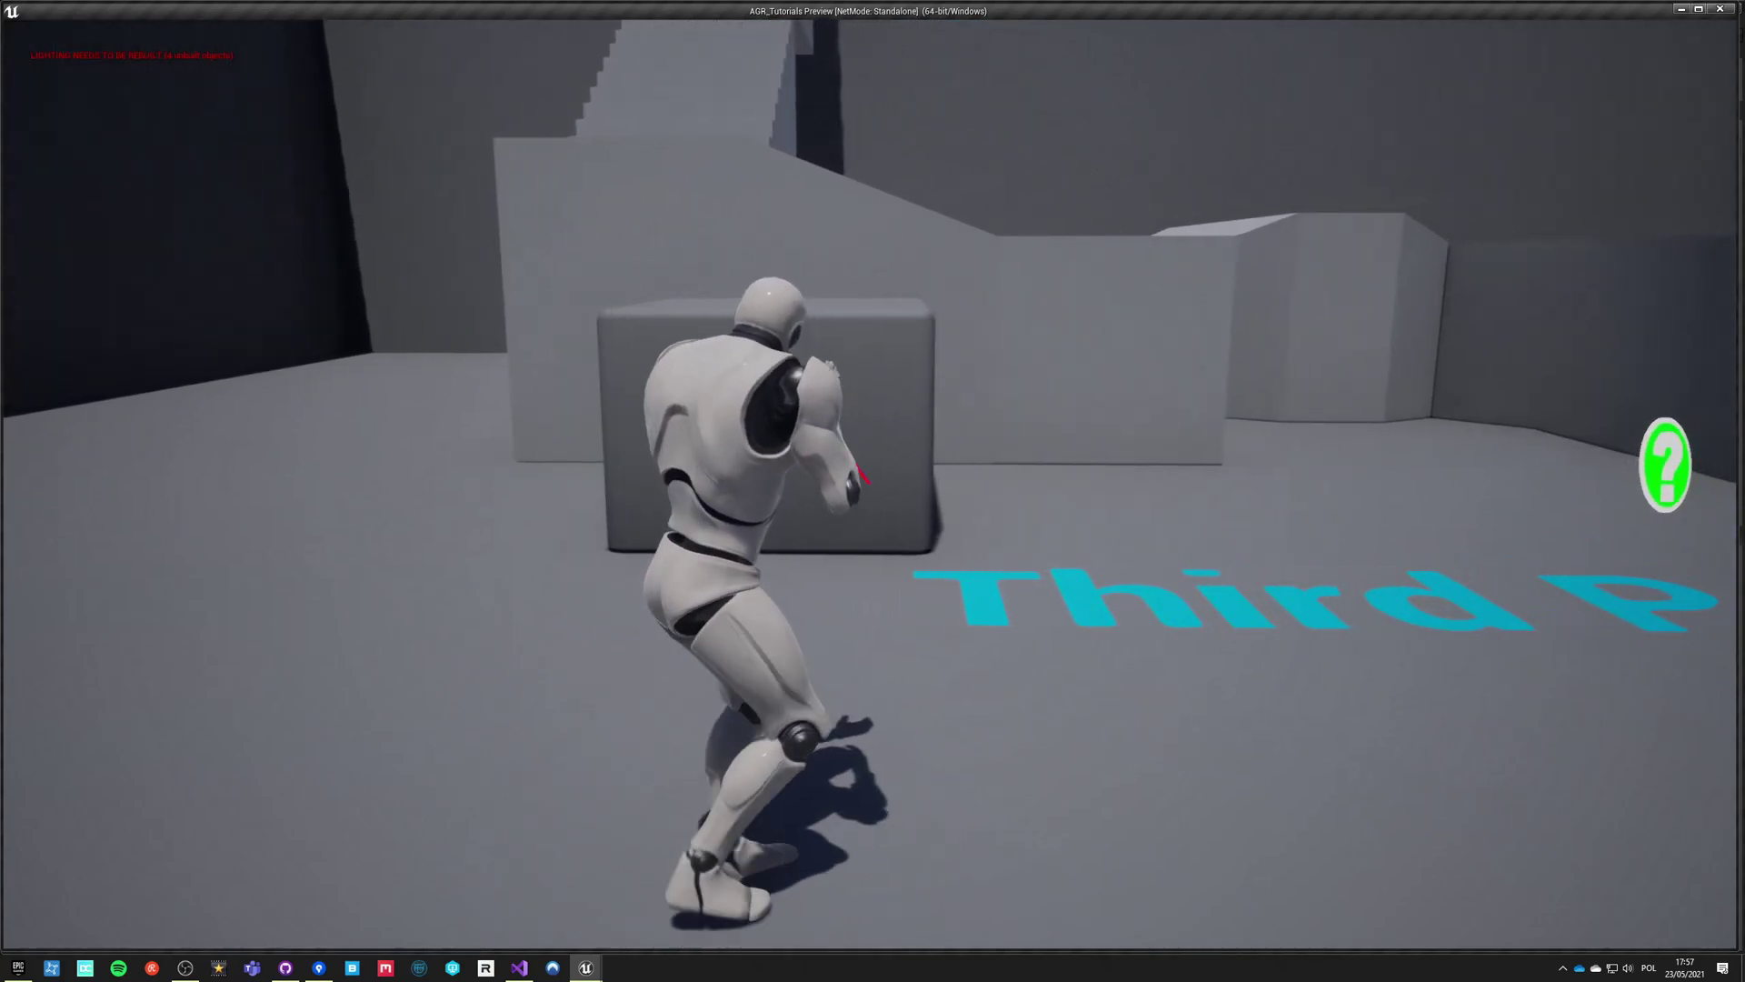
key("d")
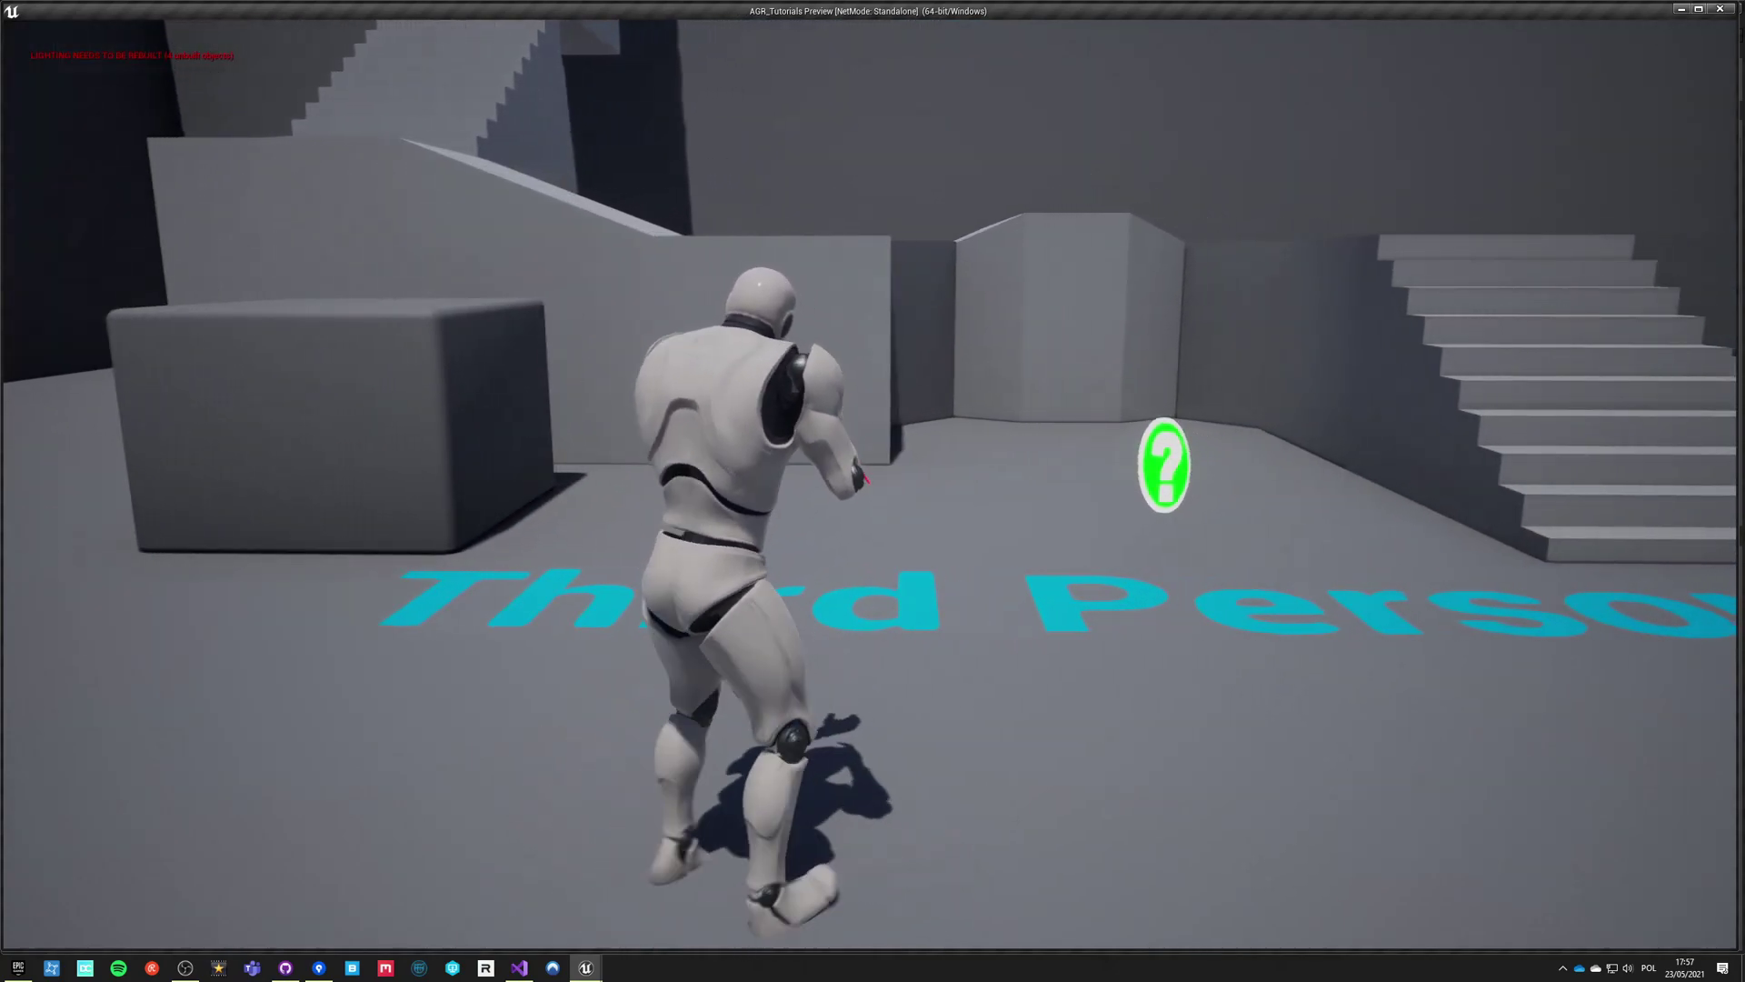
key("a")
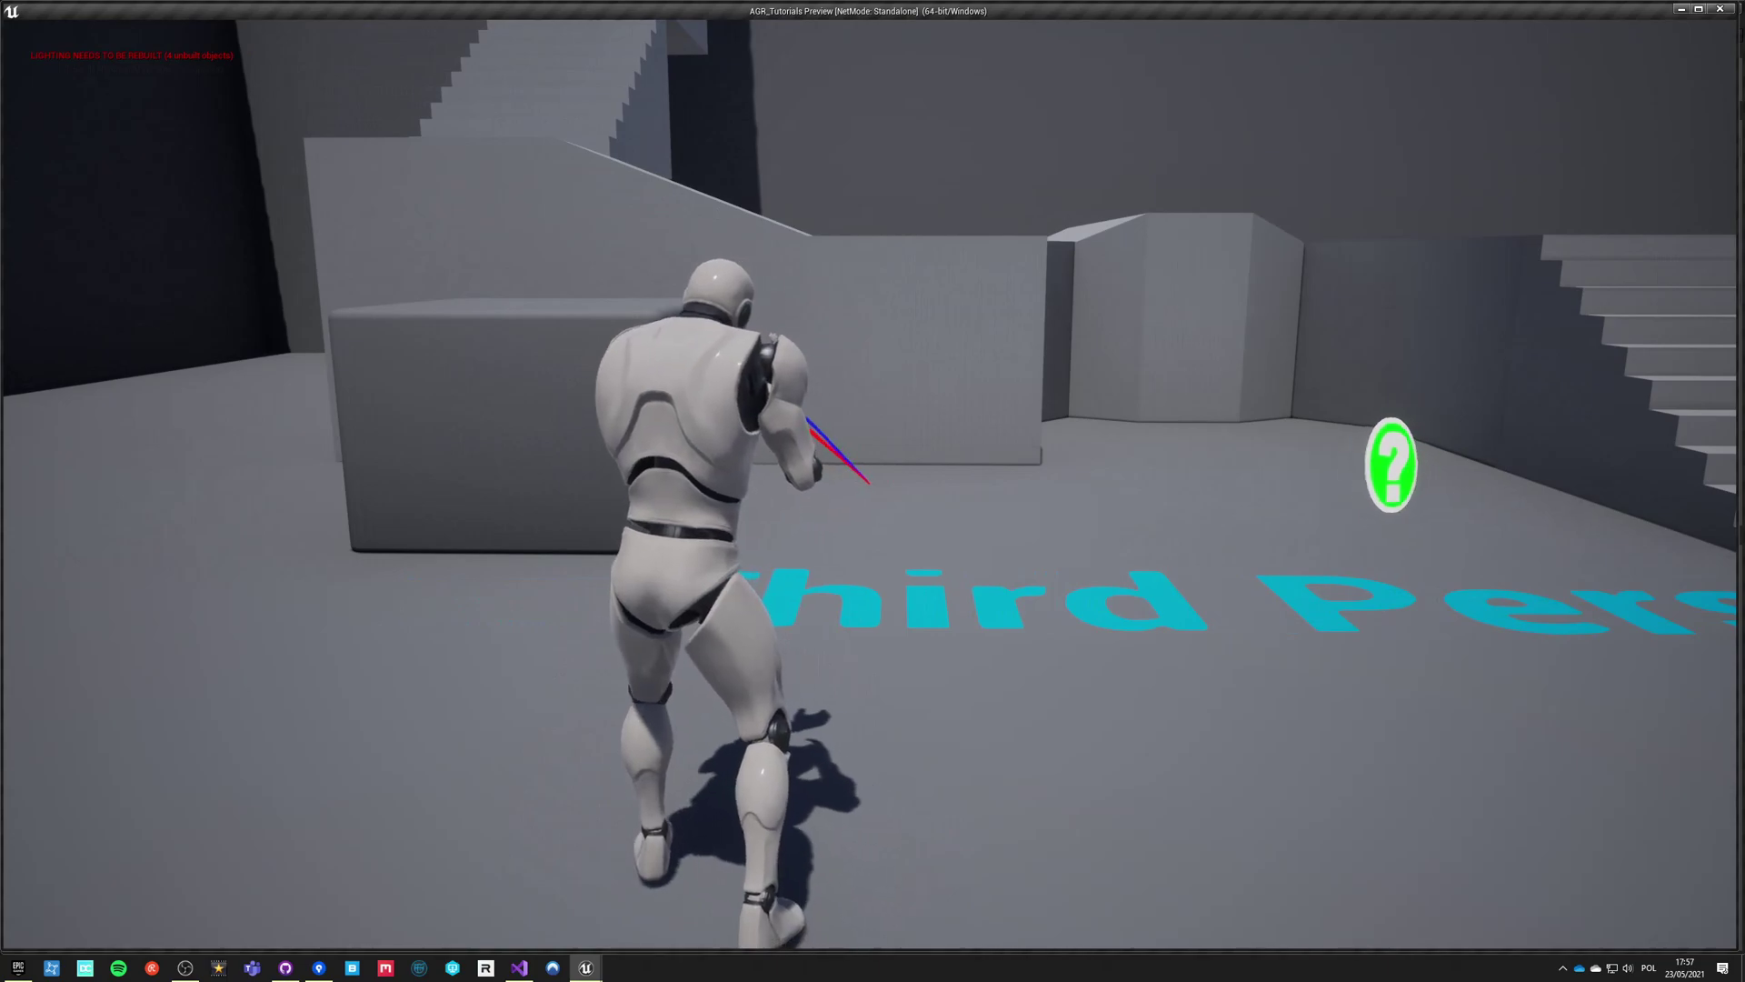
key("a")
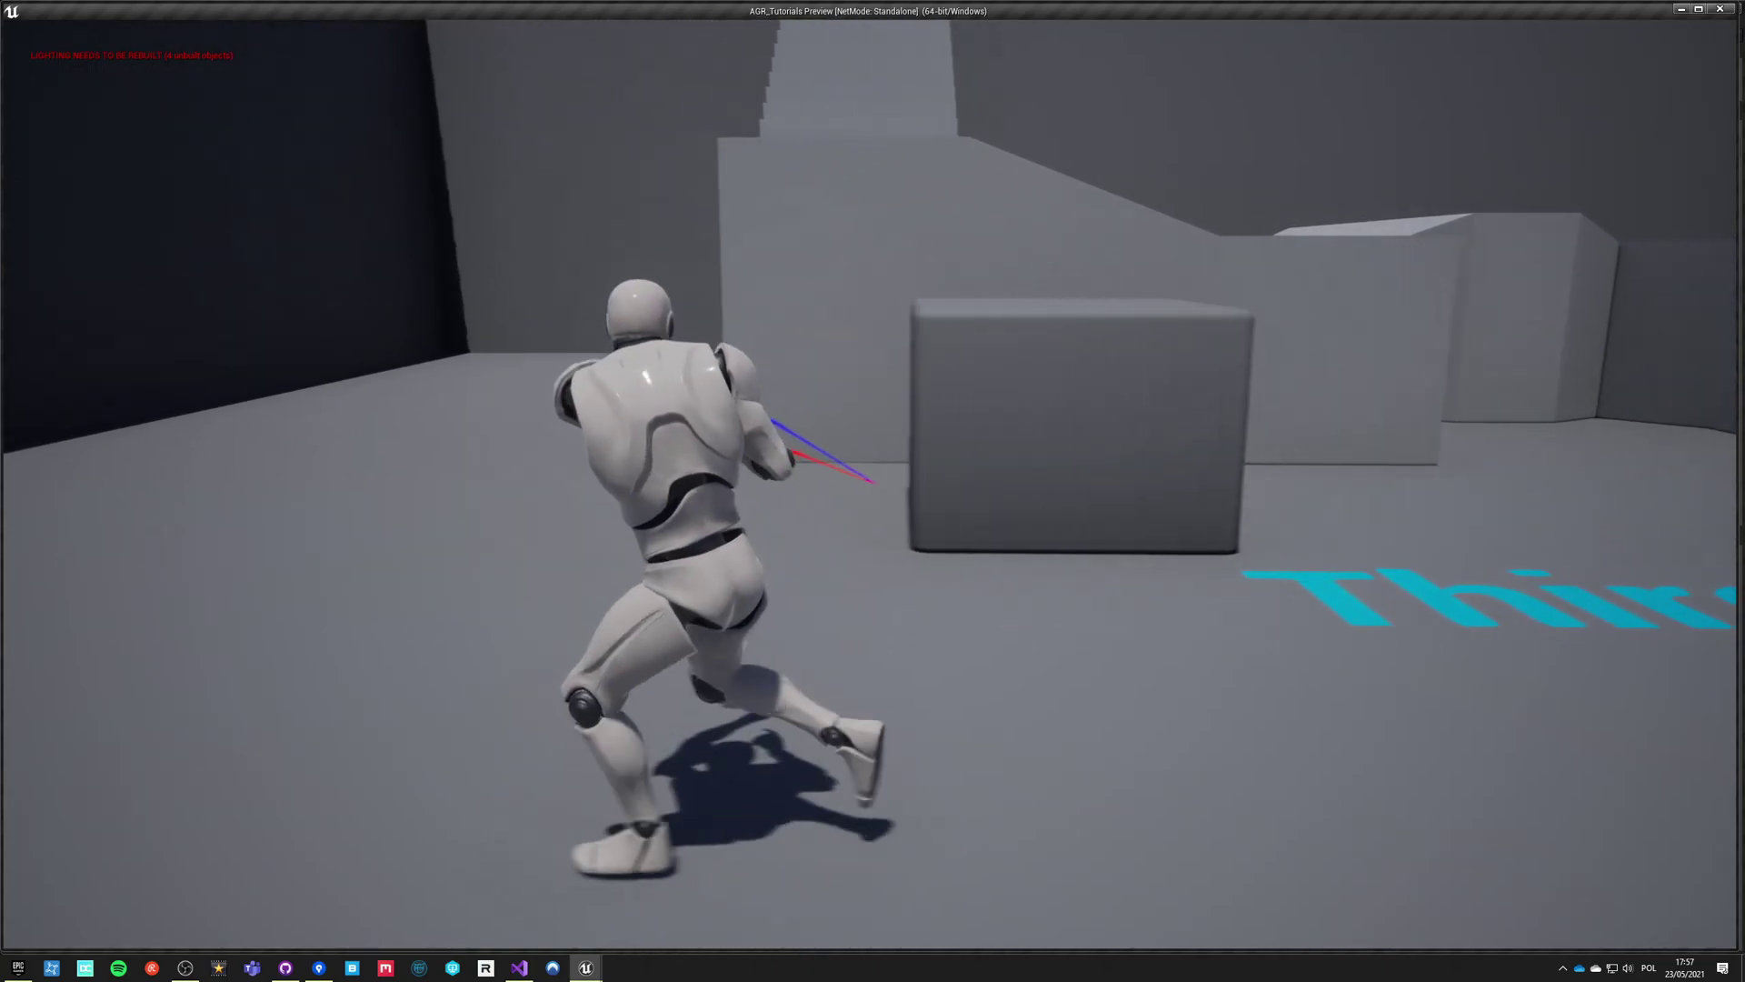
key("a")
key("d")
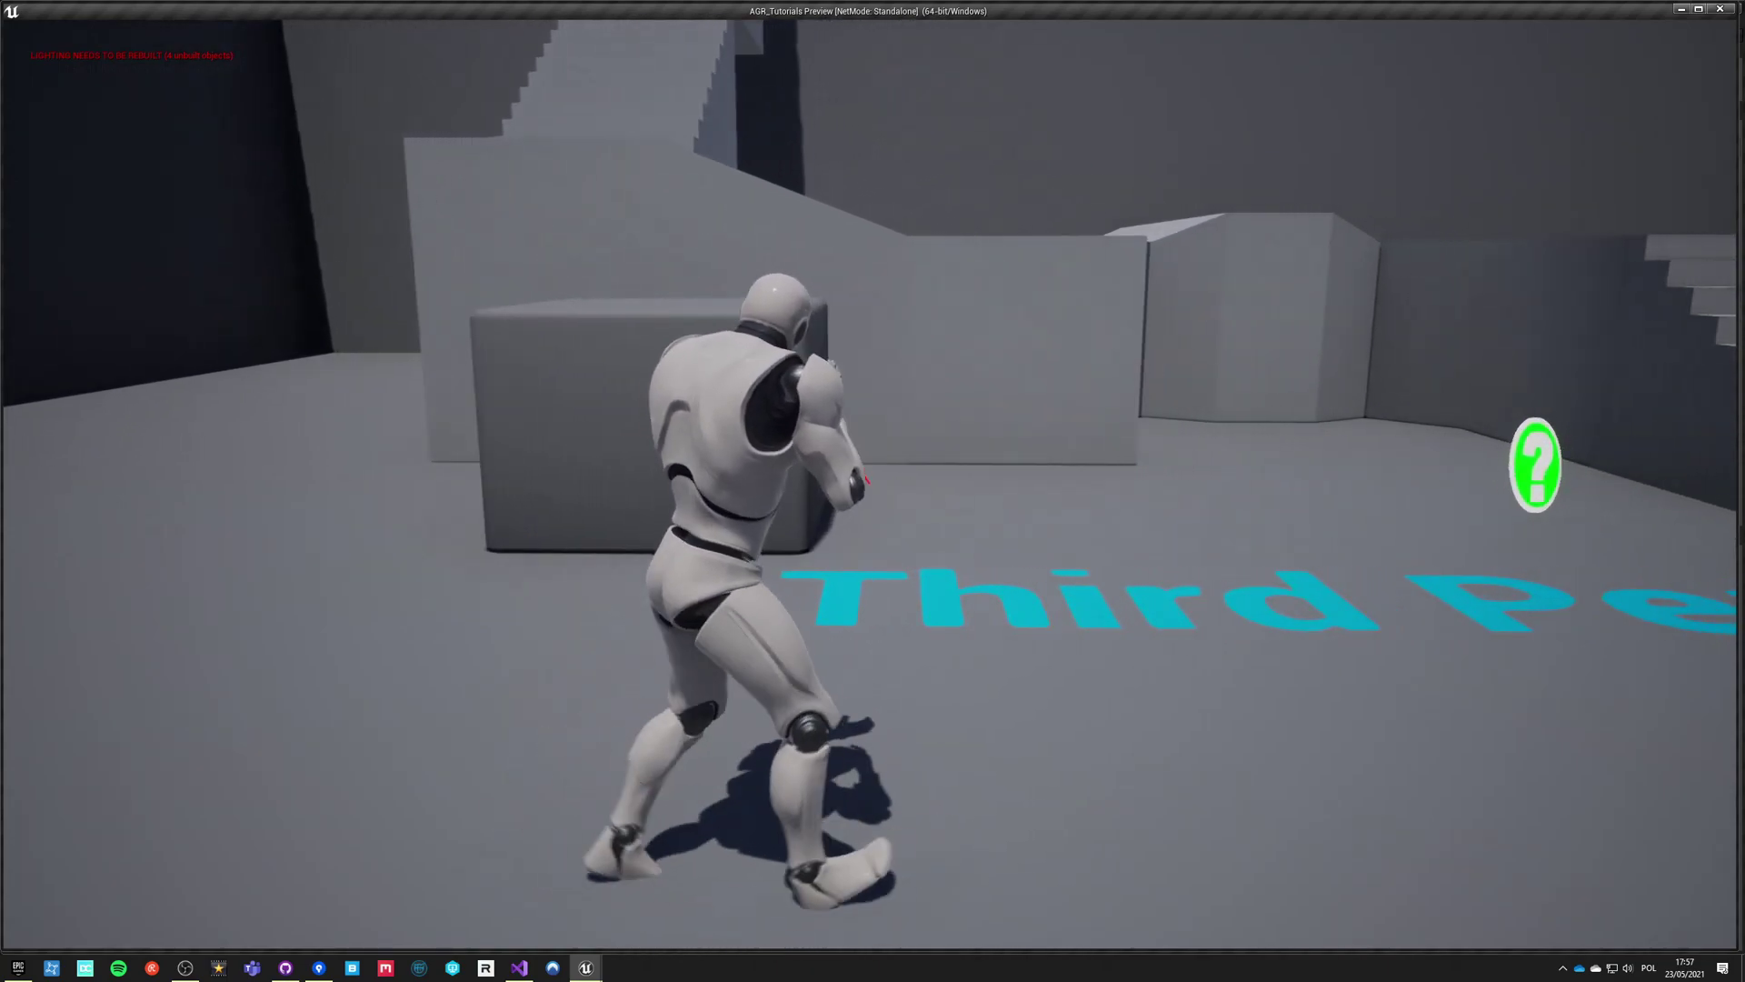
Walk the character diagonally forward and right past the stairs to check the diagonal movement and stops.
key("d")
key("w")
key("d")
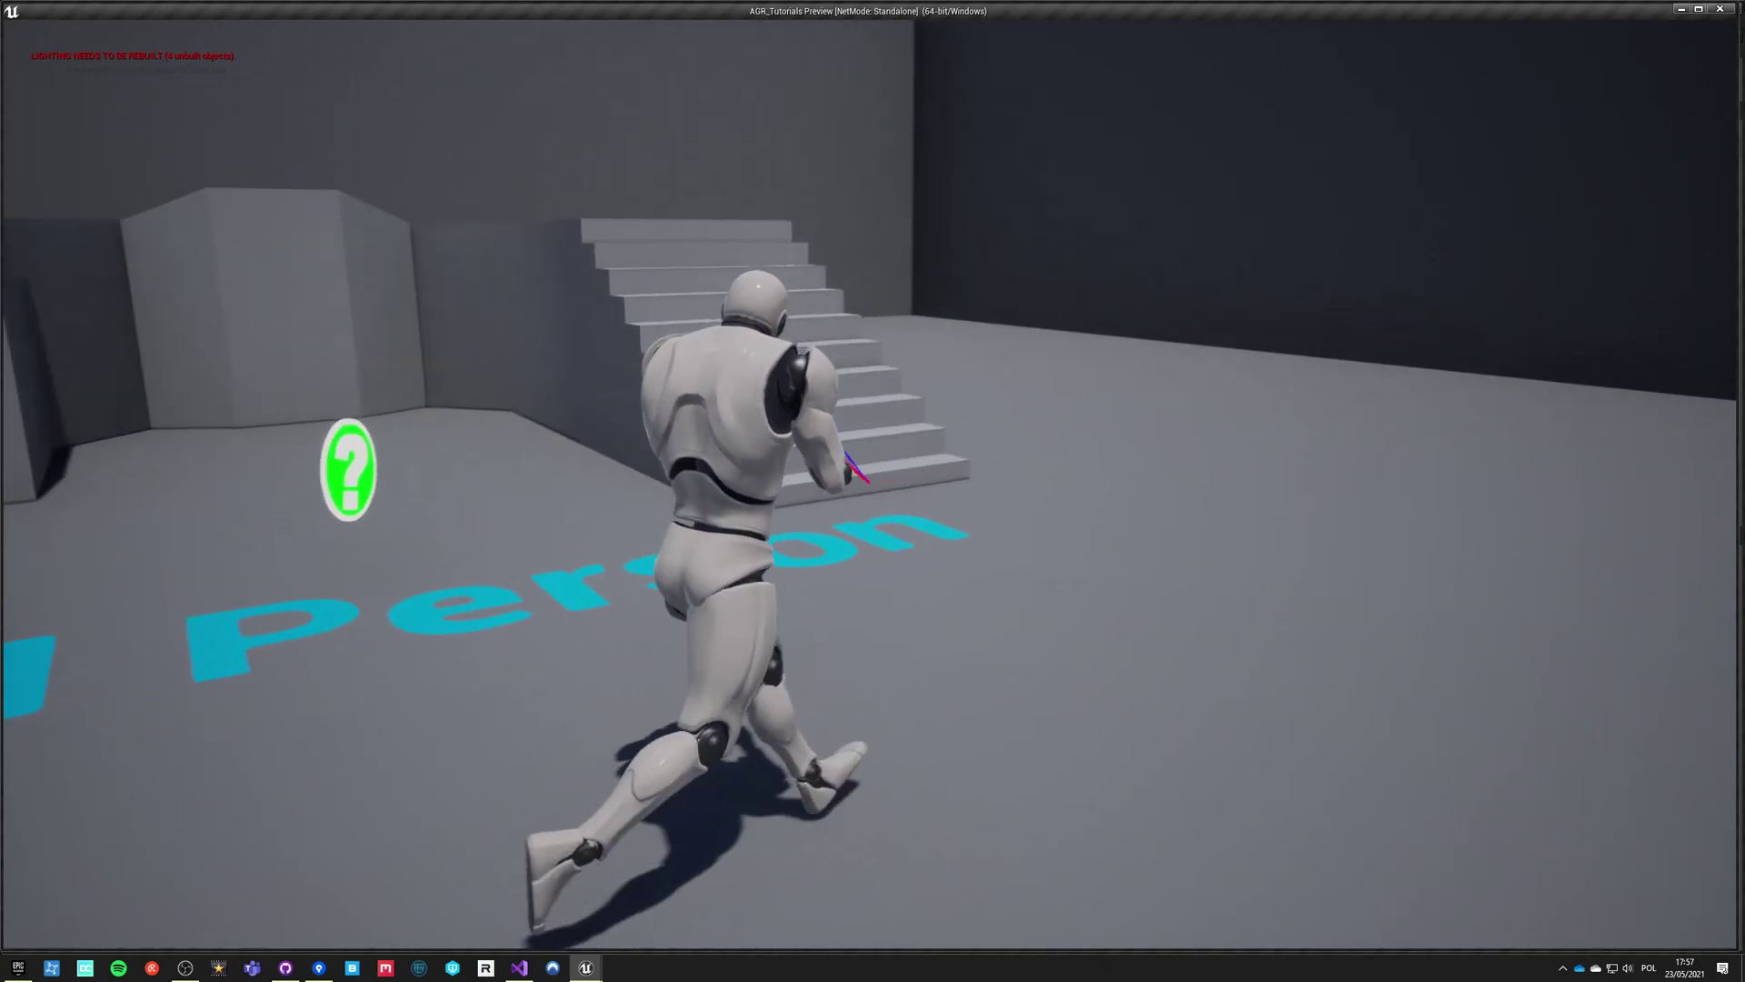
key("w")
key("d")
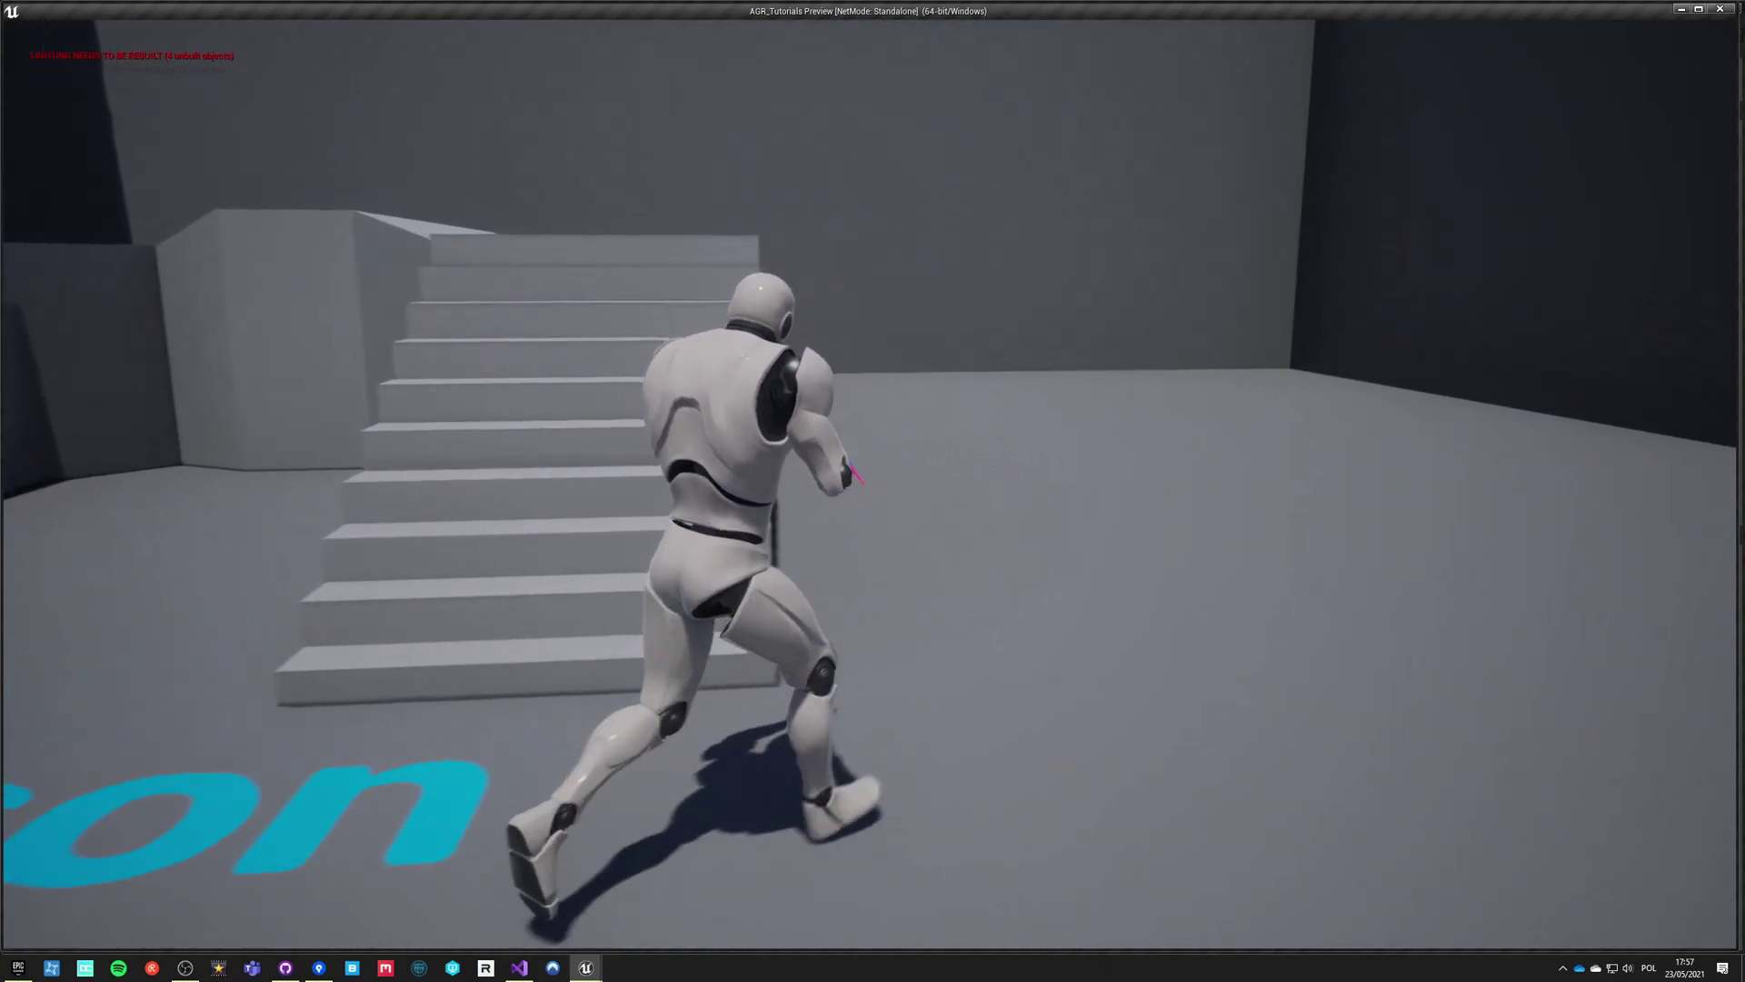